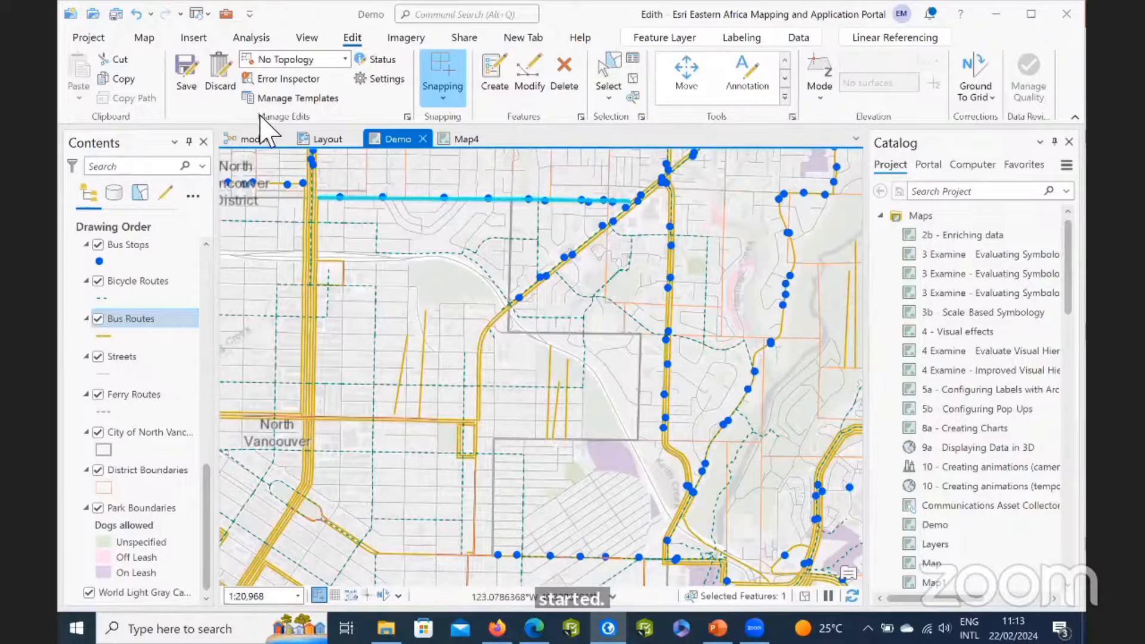
Import the ParcelEditing.mpk map package from the Data folder on the Desktop into the current project.
click(190, 42)
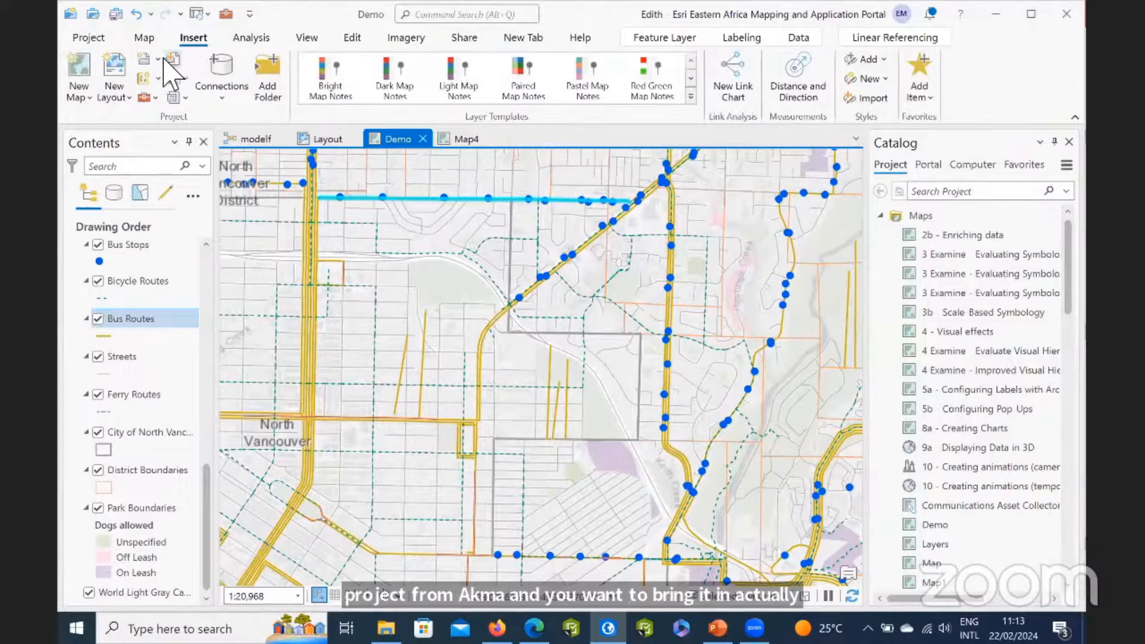
click(174, 58)
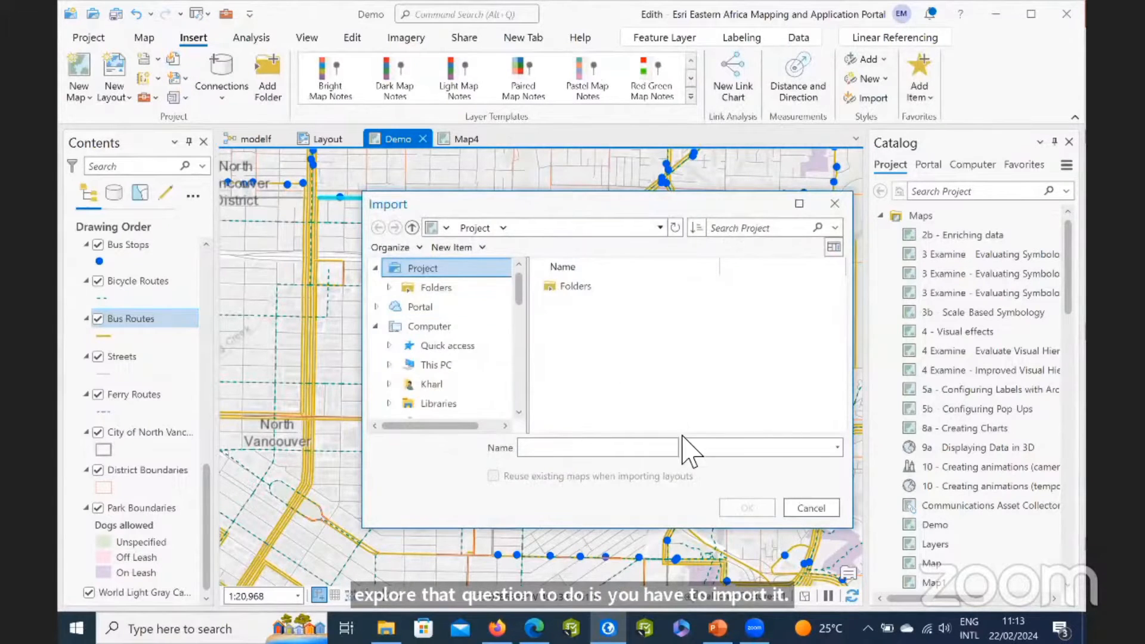
scroll(602, 356, down, 1)
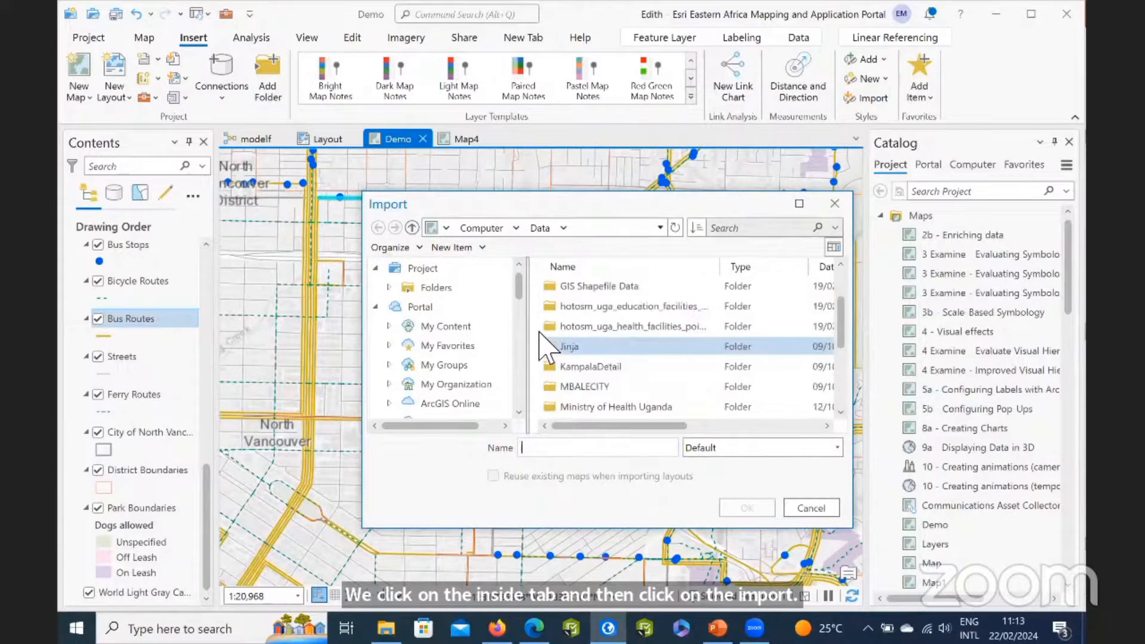
click(578, 366)
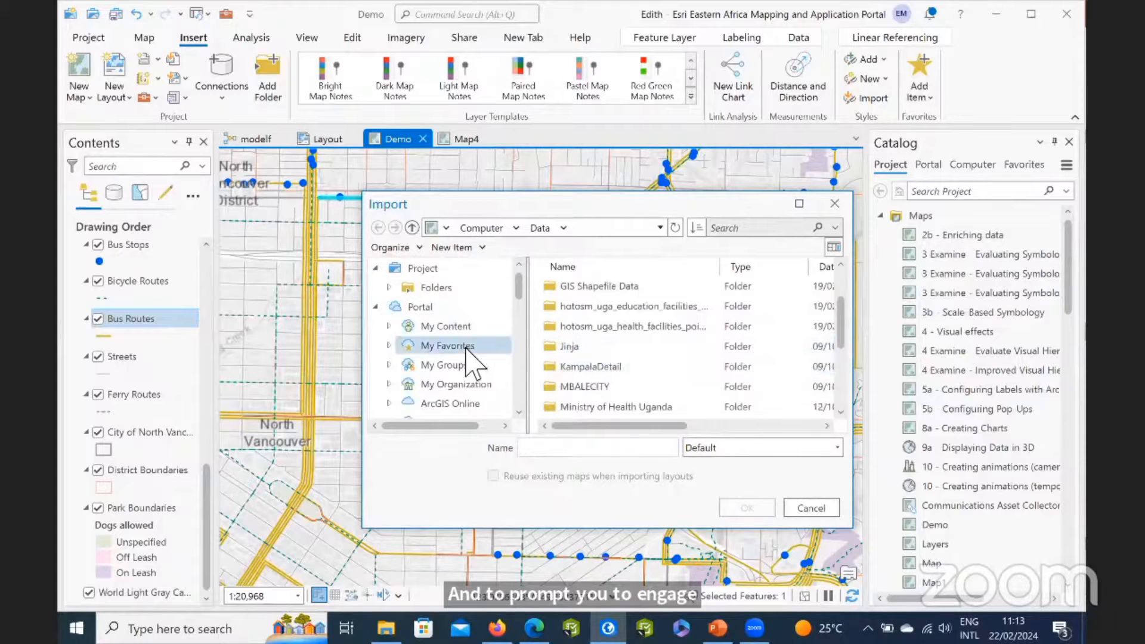
scroll(450, 334, down, 2)
click(441, 365)
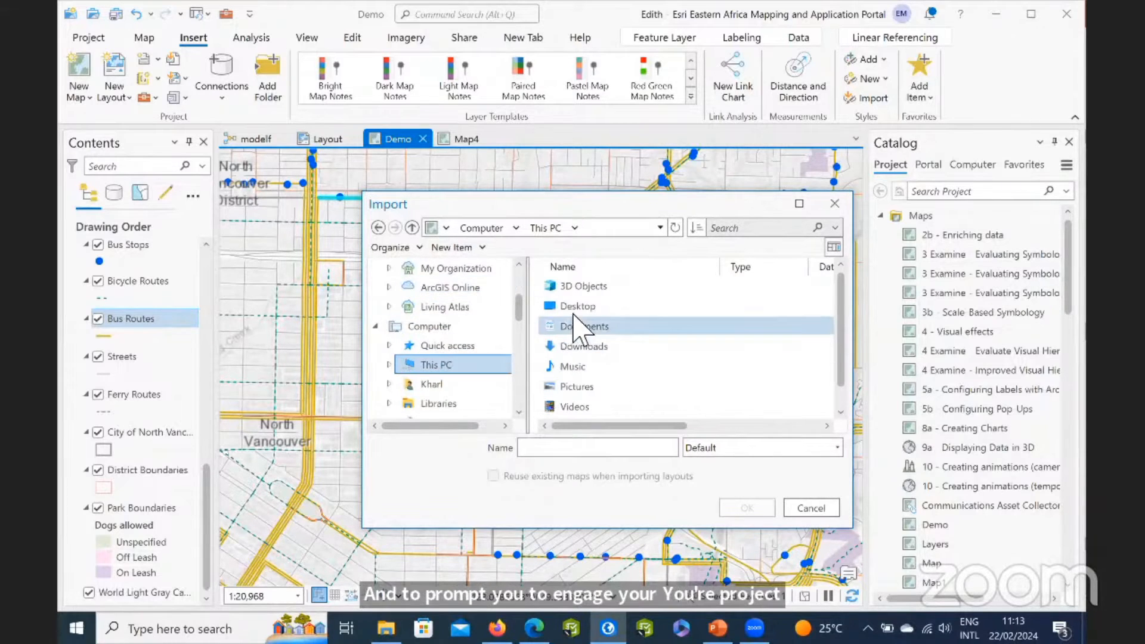
double_click(581, 307)
scroll(590, 358, up, 1)
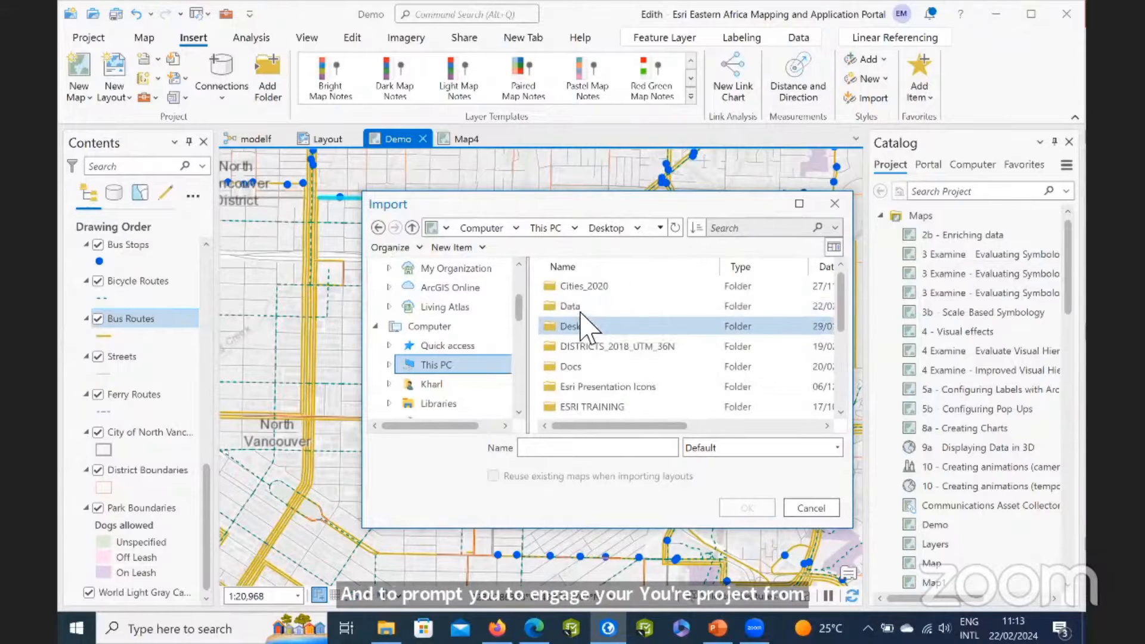
double_click(586, 307)
scroll(593, 381, down, 2)
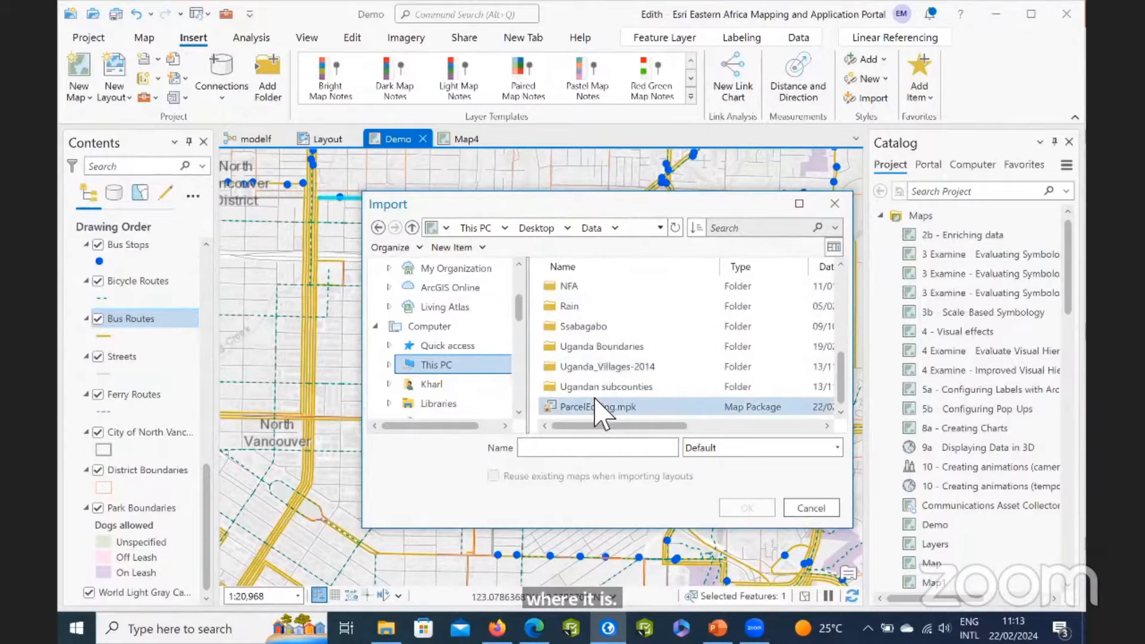
click(596, 406)
click(750, 508)
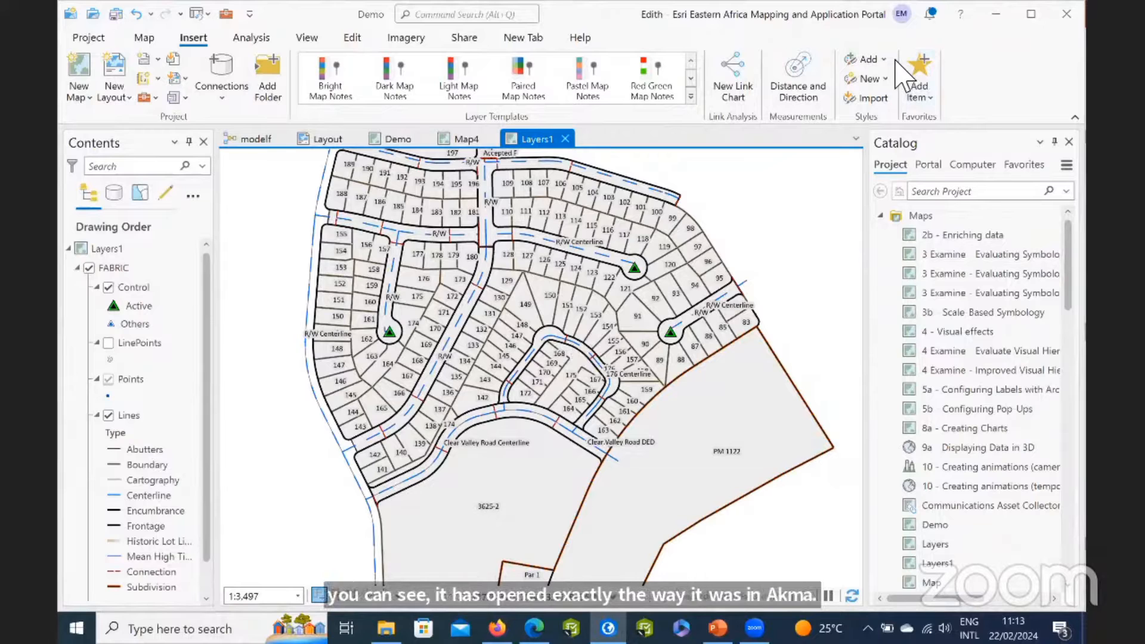
Review the import results report for ParcelEditing.mxd from the project notifications, then return to the map and close the notifications.
click(934, 14)
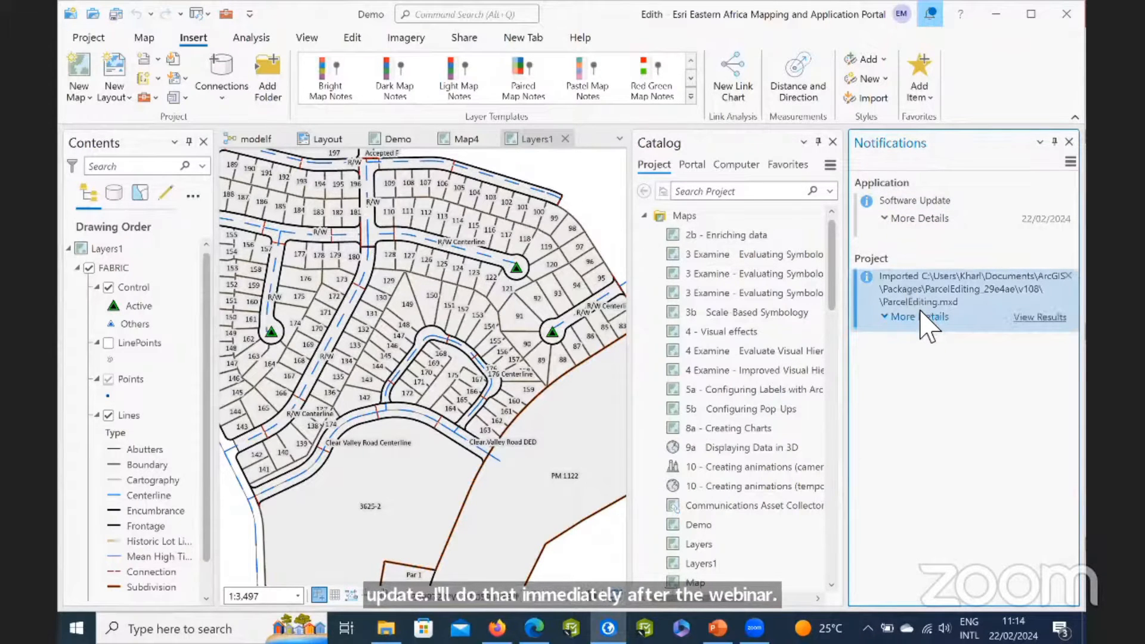
click(1038, 318)
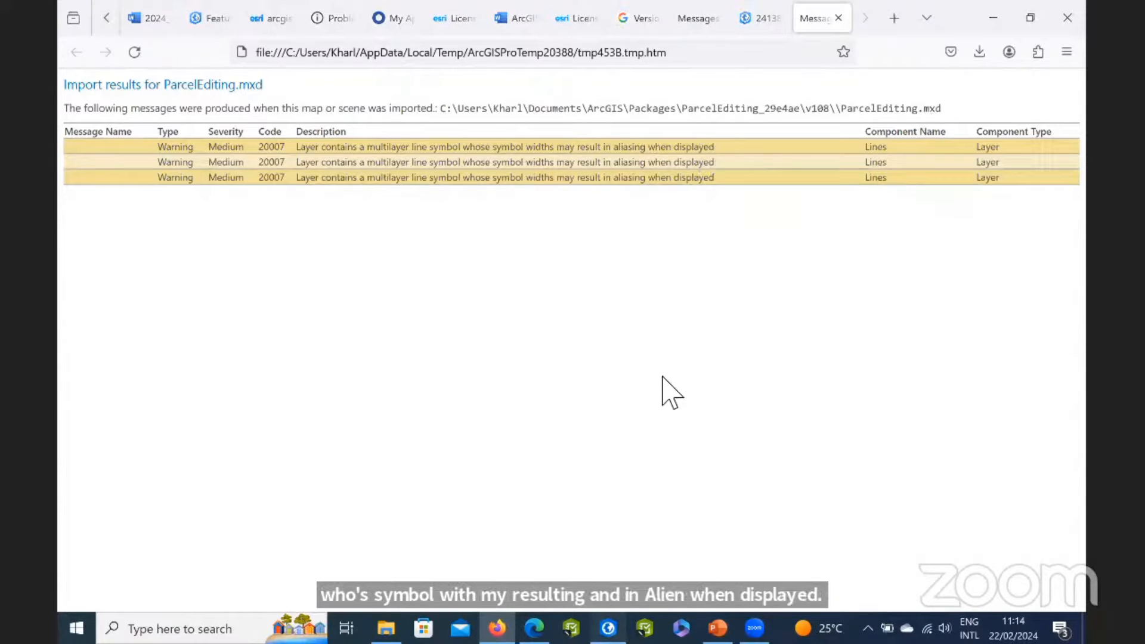
key(alt+Tab)
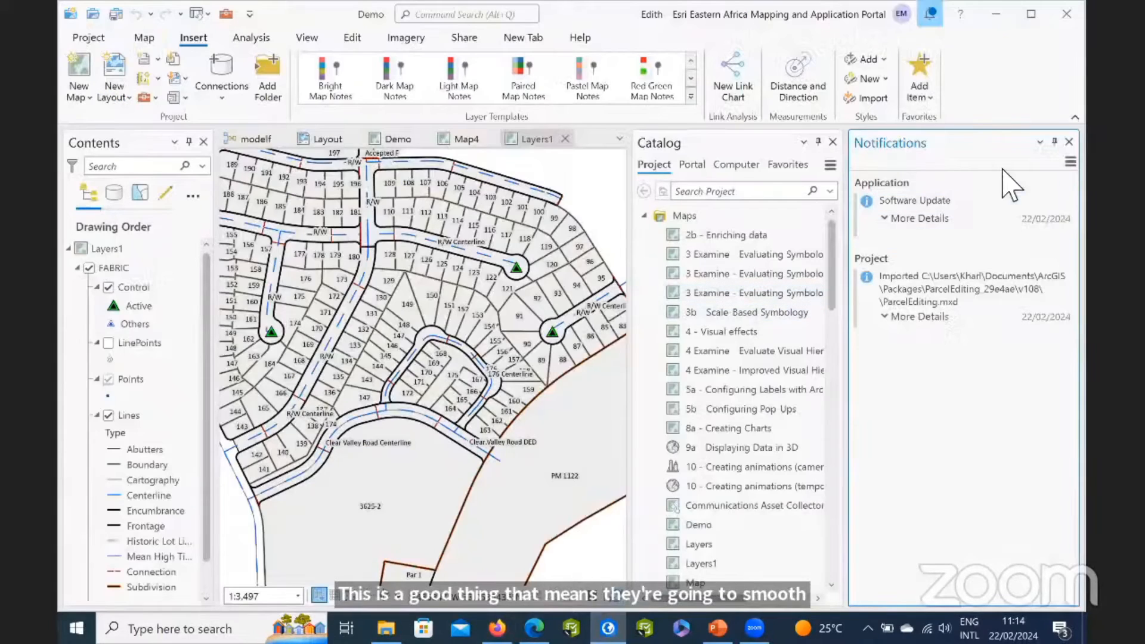
click(1069, 143)
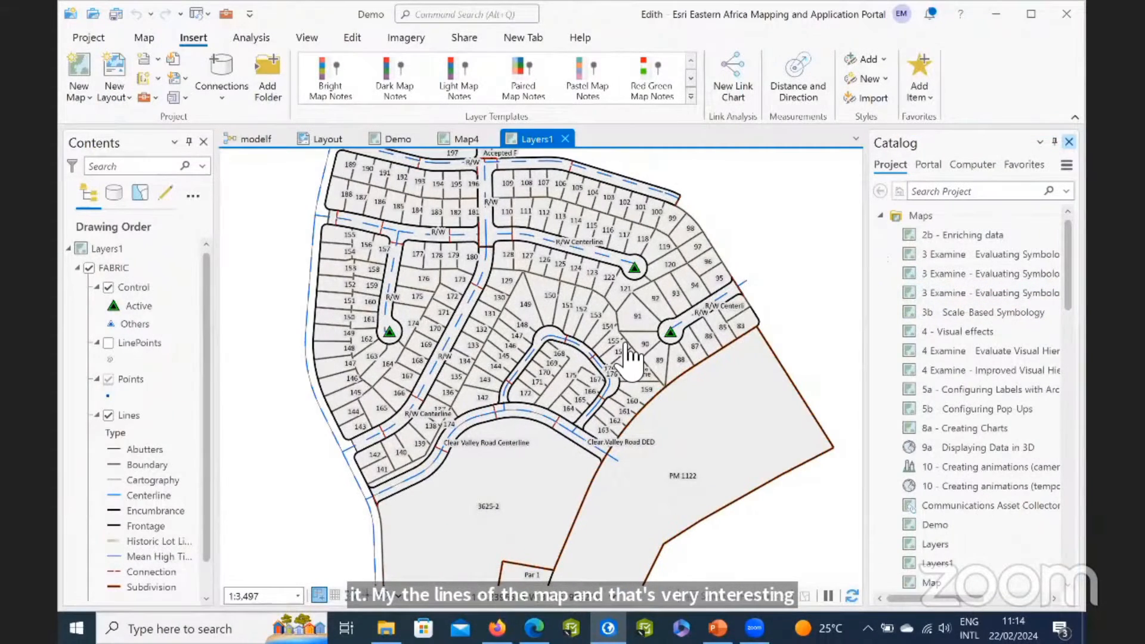
Check the project's Maps and Layouts for the imported Layers1 map and its ParcelEditing1 layout.
scroll(629, 358, down, 2)
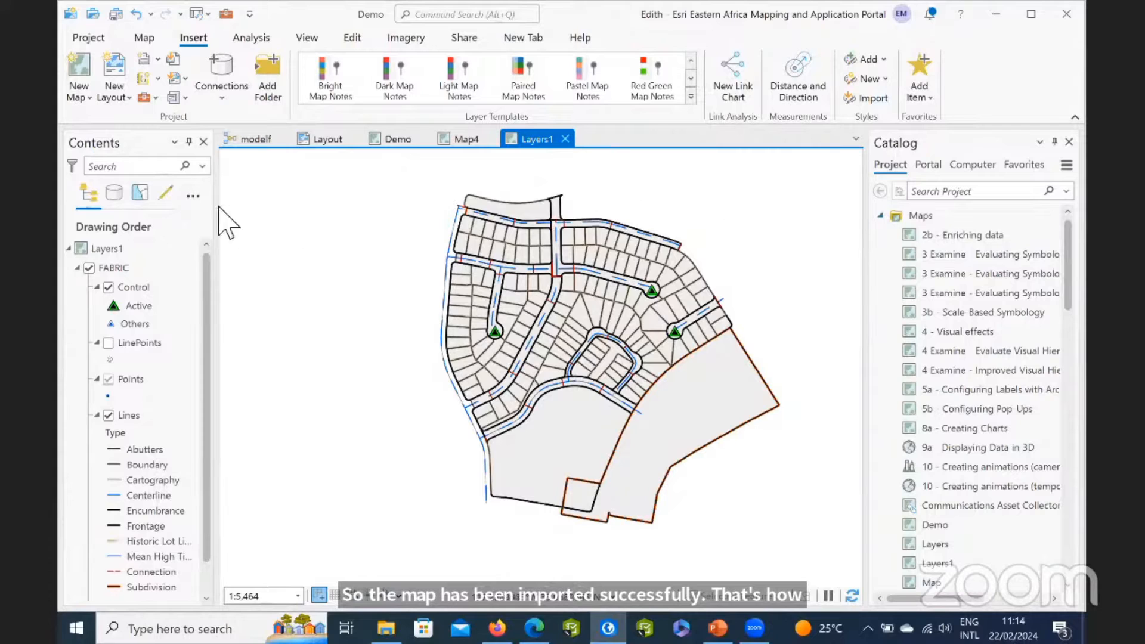
click(124, 249)
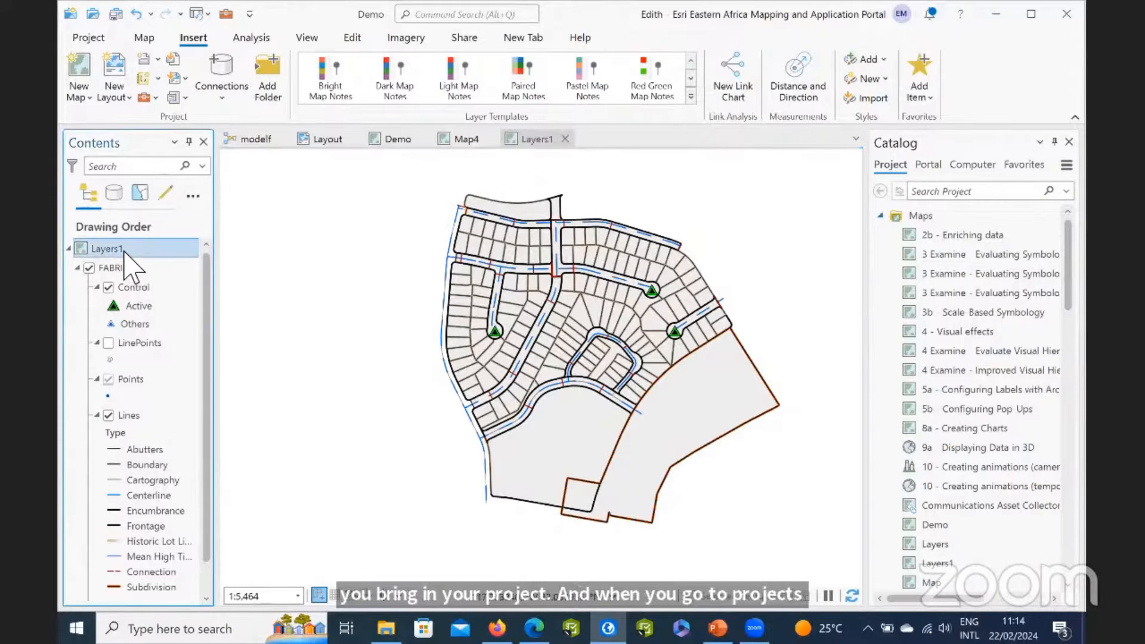
scroll(906, 406, down, 1)
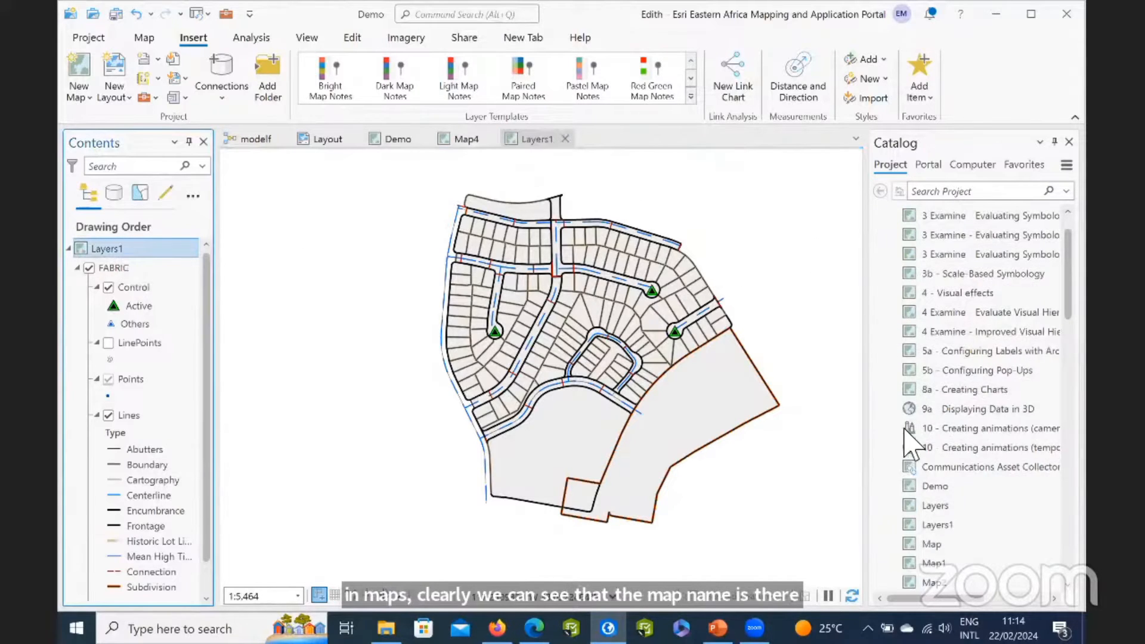
click(920, 527)
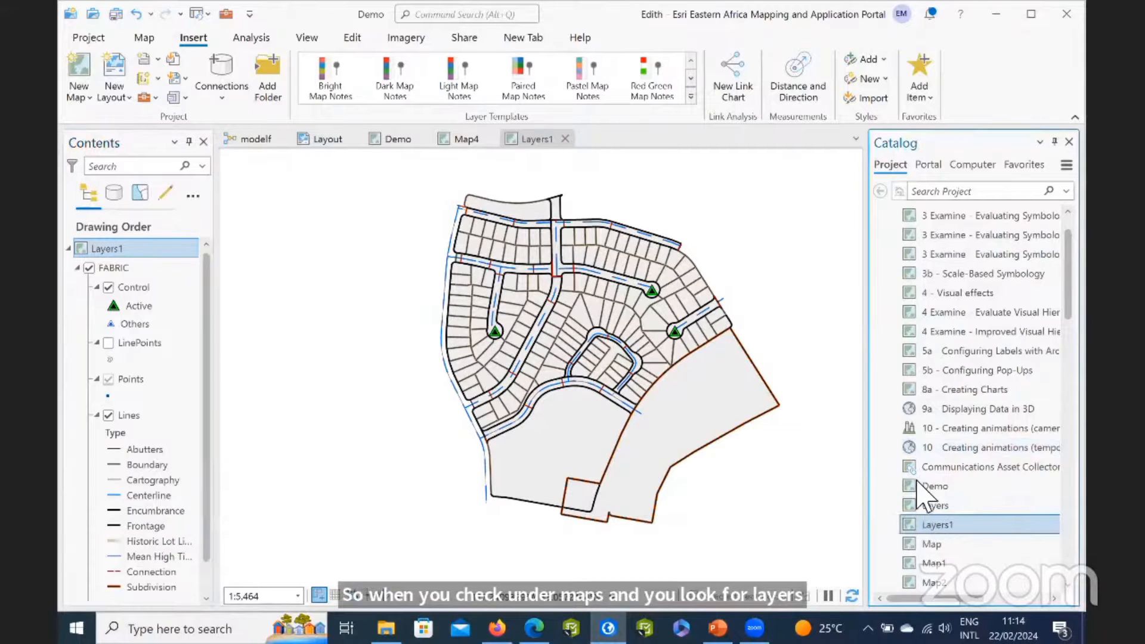
scroll(933, 477, down, 10)
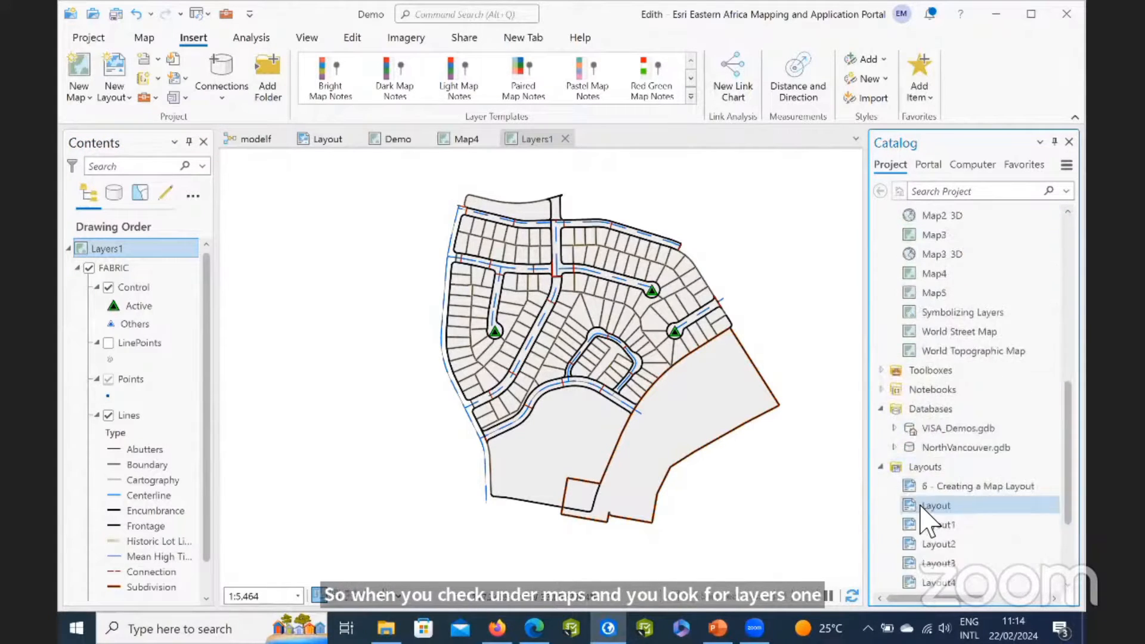
click(935, 505)
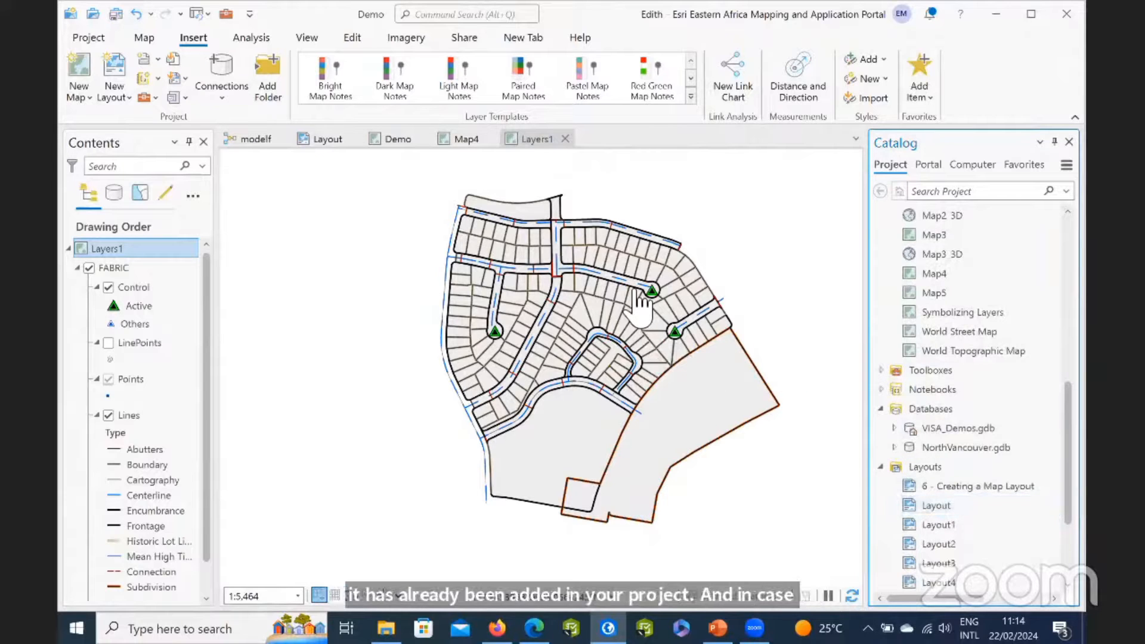
scroll(921, 417, down, 4)
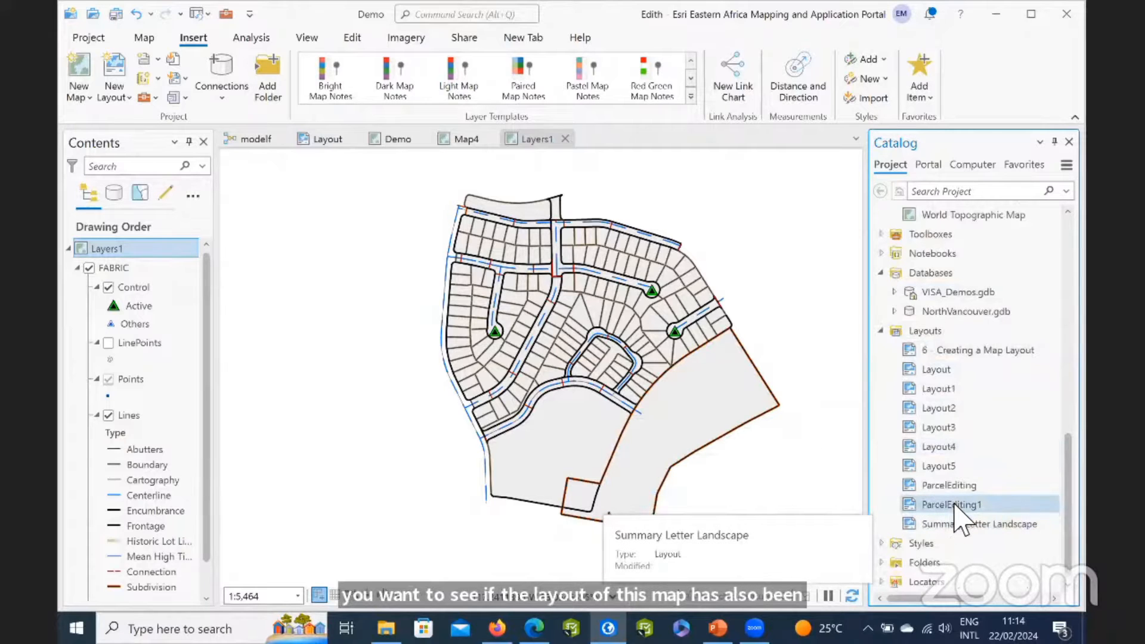
scroll(954, 509, up, 15)
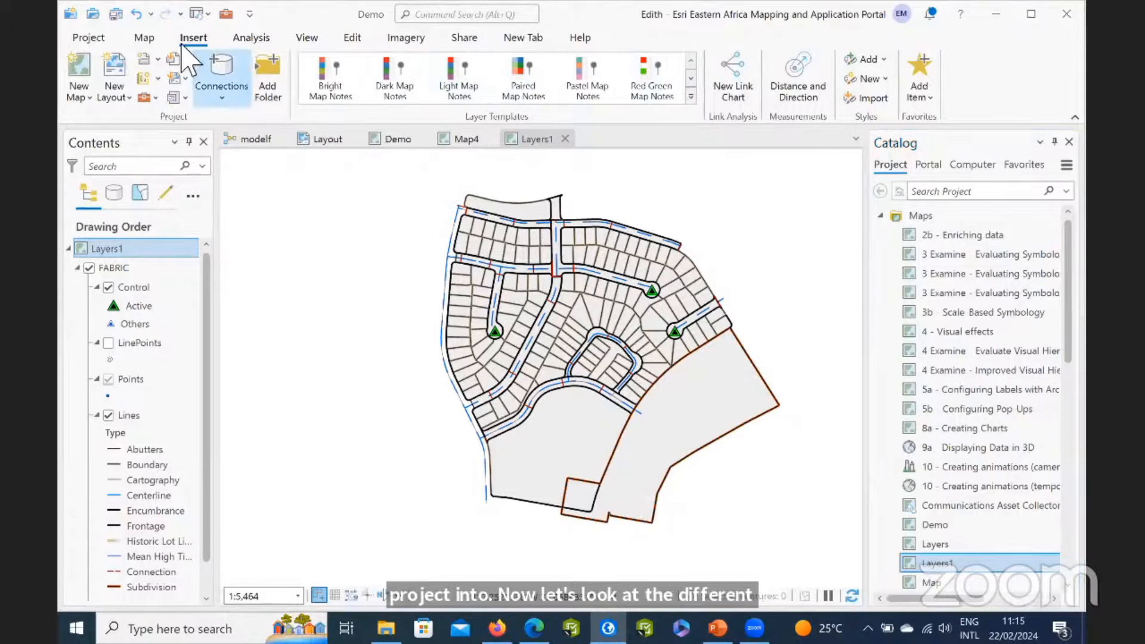
Switch to the Demo map and explore the bus network around North Vancouver District with the Explore tool.
click(142, 38)
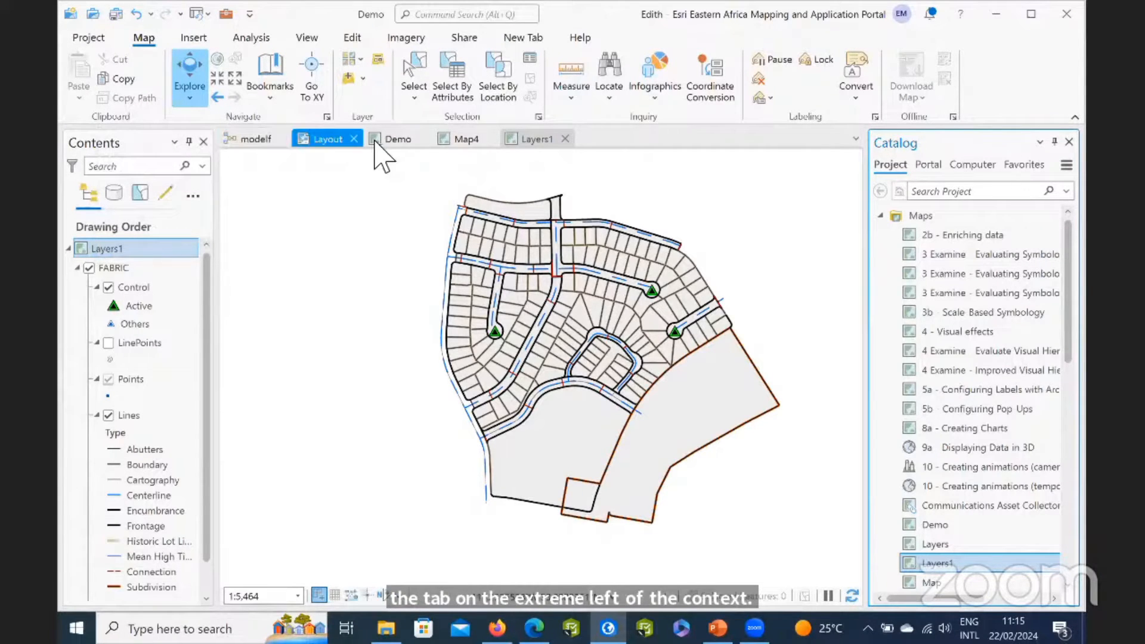
click(390, 139)
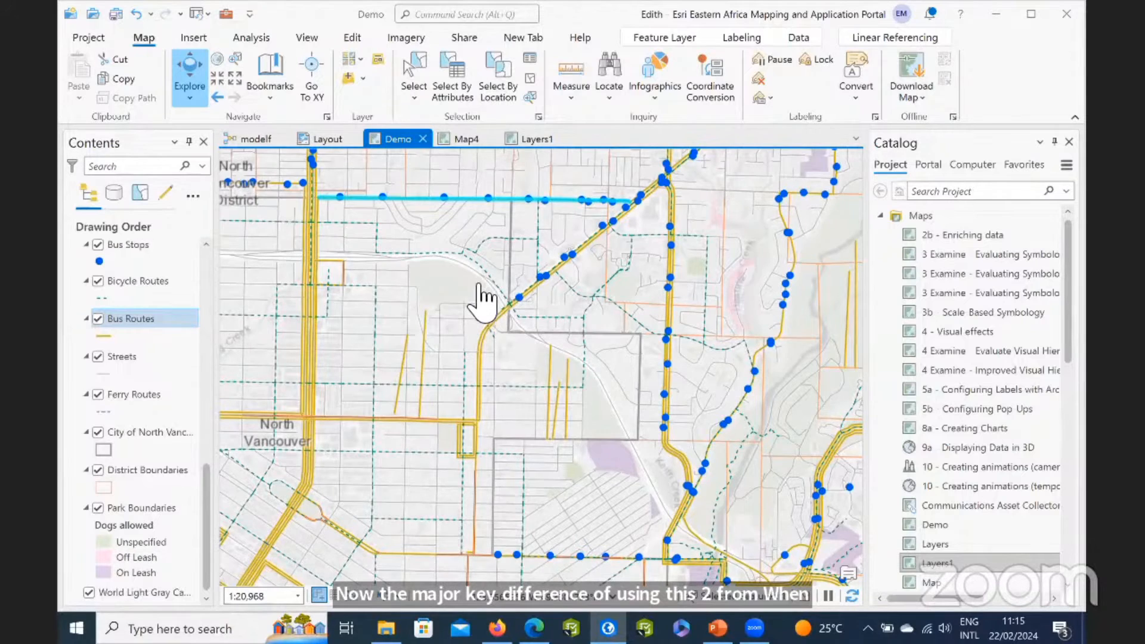
scroll(481, 302, down, 1)
scroll(486, 277, down, 3)
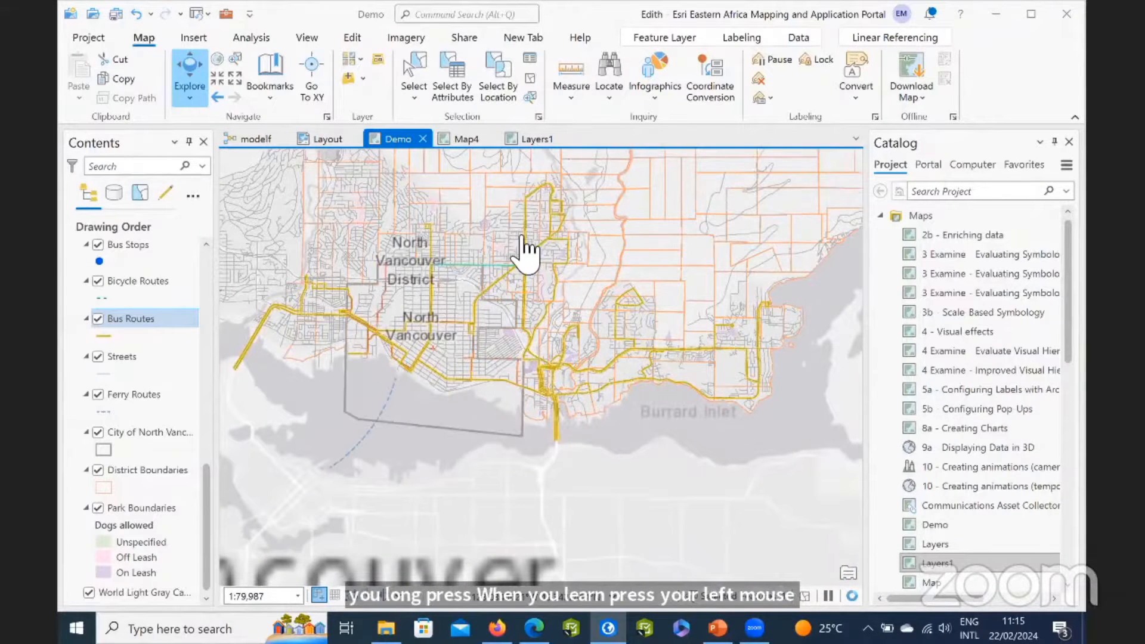
drag(519, 258, 524, 438)
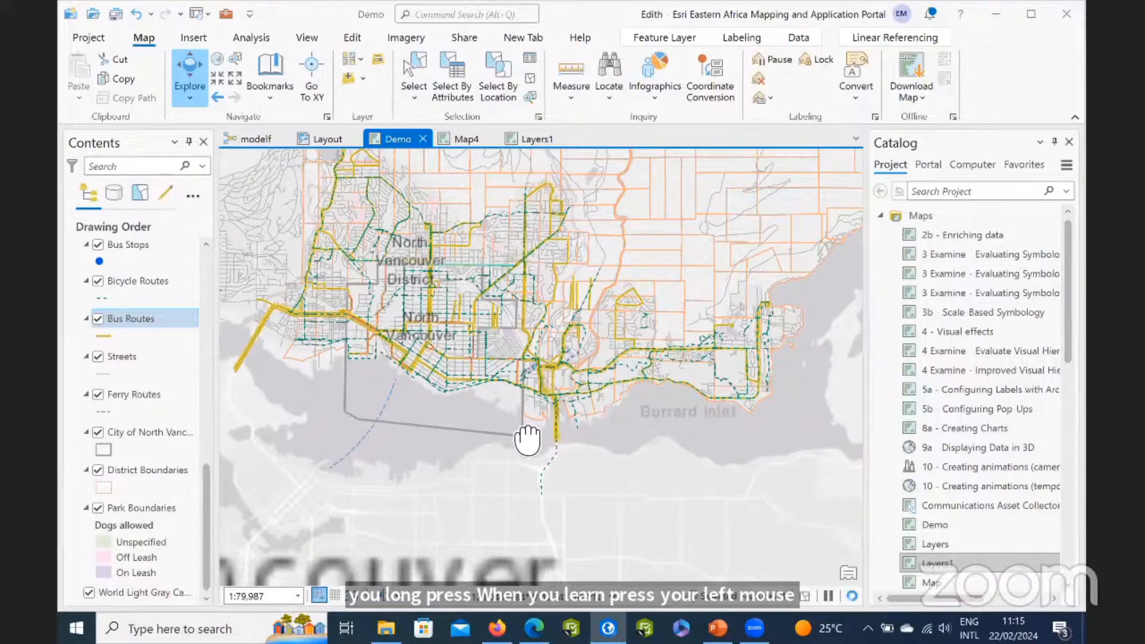
drag(470, 292, 531, 401)
scroll(534, 410, up, 3)
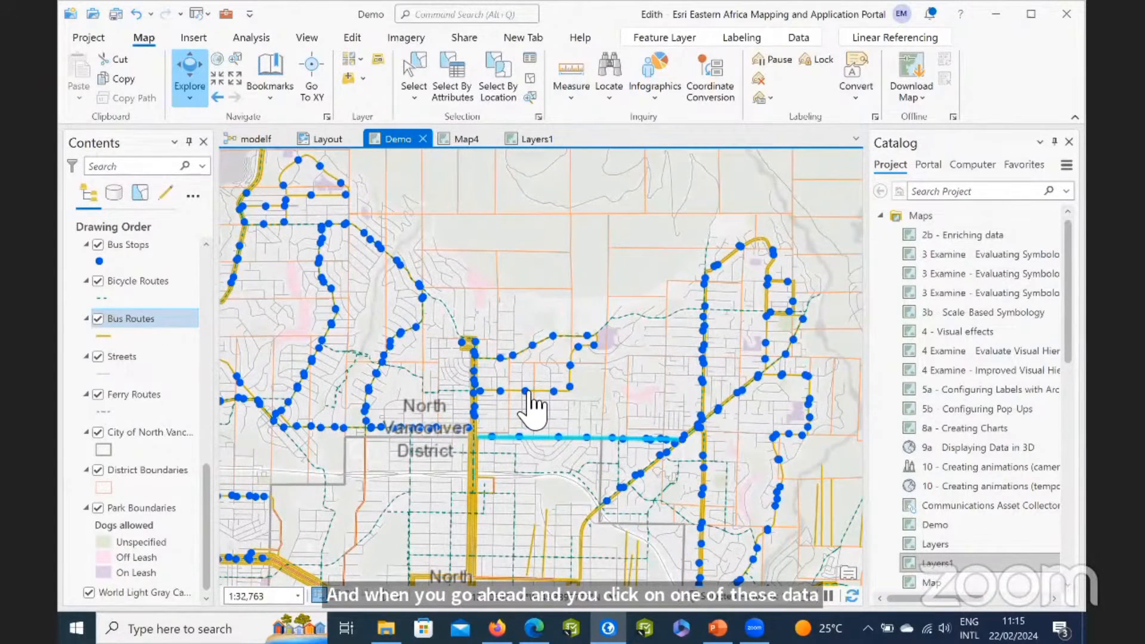
Inspect the attributes of a bus stop in the Demo map through its pop-up, then close the pop-up.
click(674, 366)
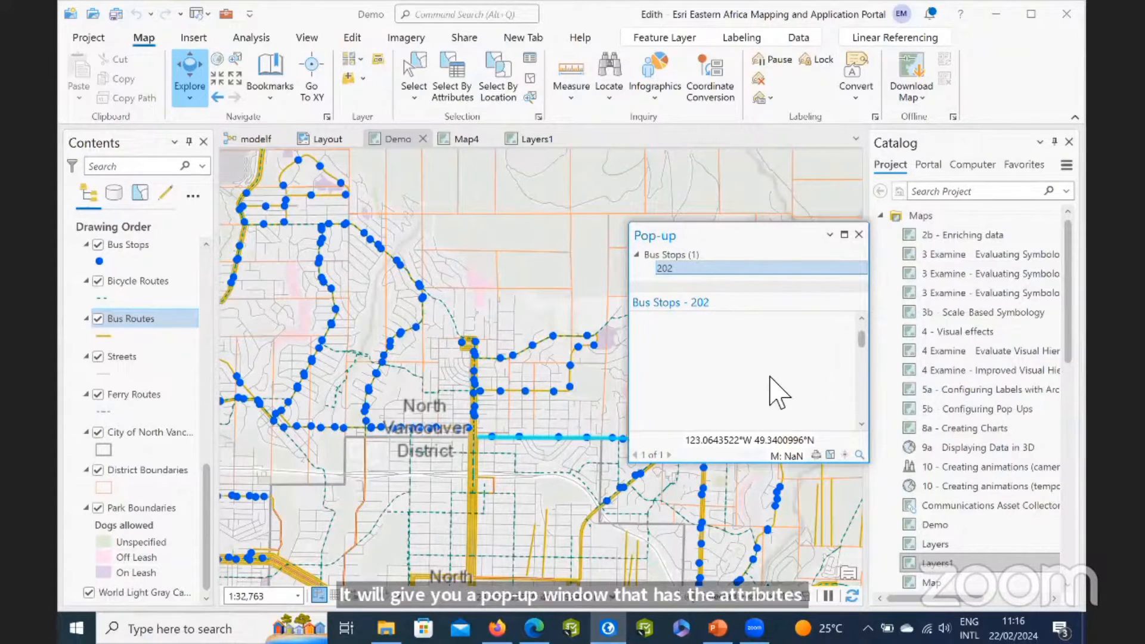
scroll(781, 389, down, 5)
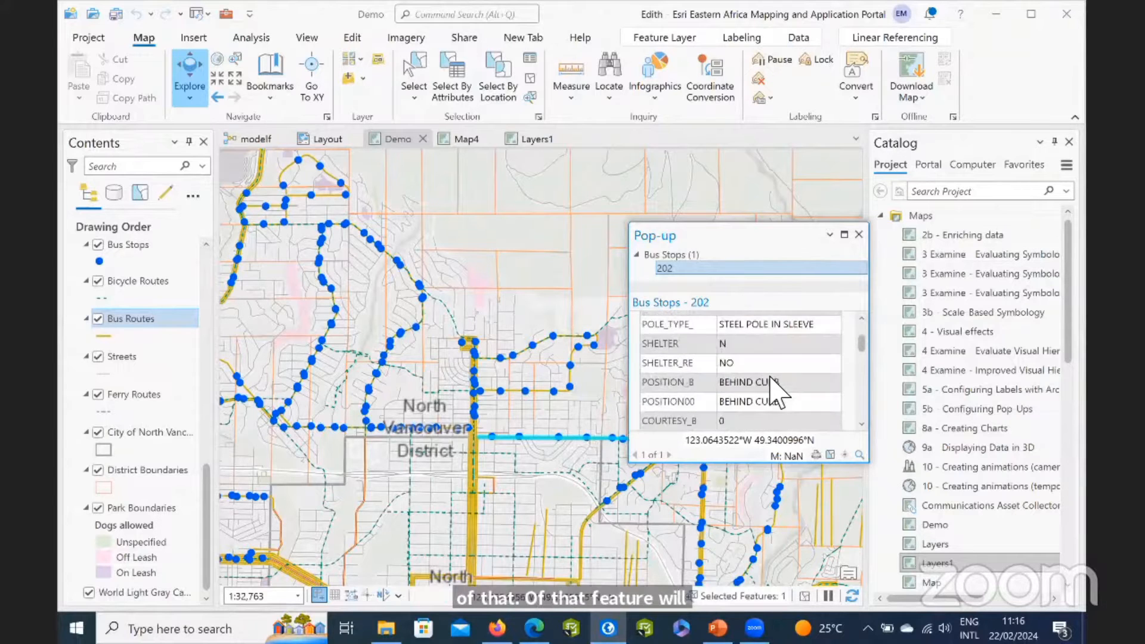
click(858, 234)
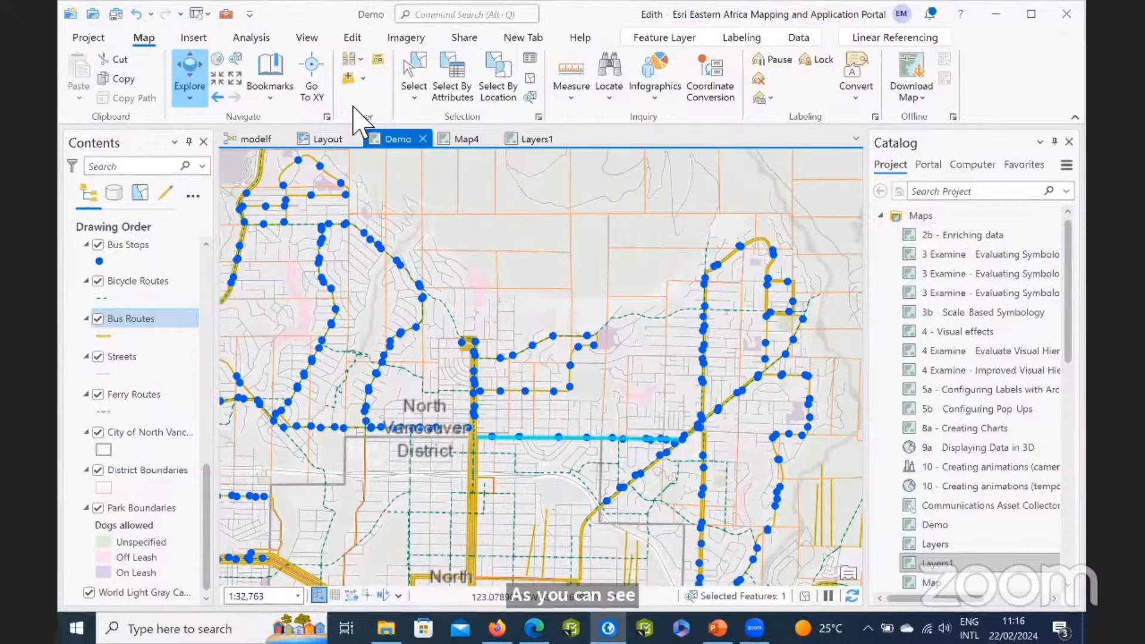
Show the geoprocessing history of the project to review the previously run tools.
click(193, 36)
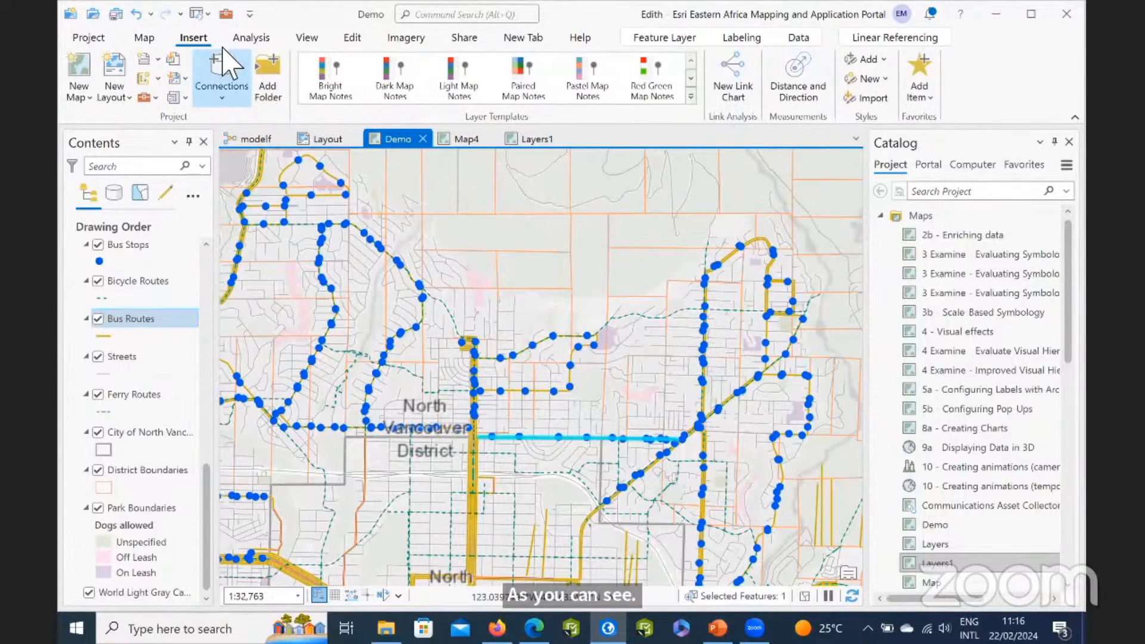
click(251, 38)
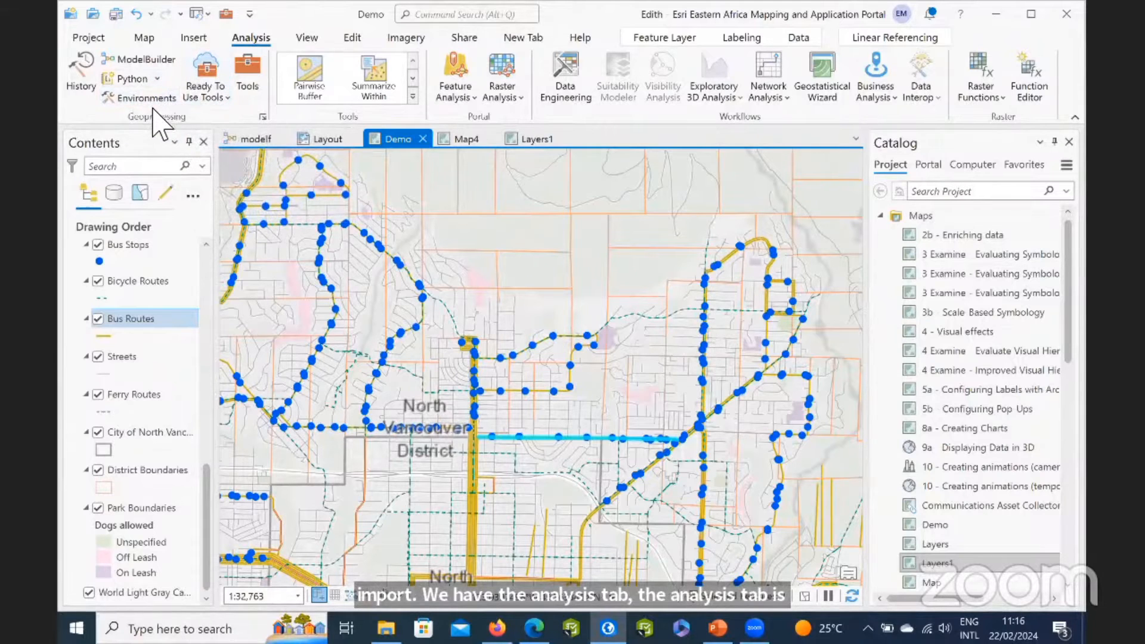
click(81, 81)
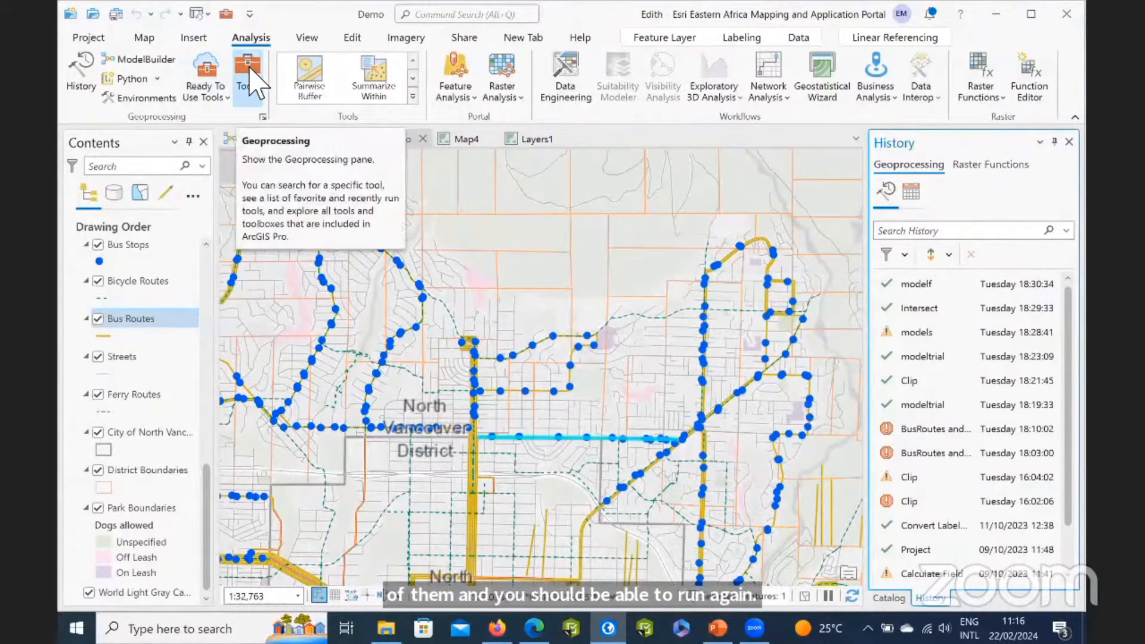
Display the geoprocessing tools and browse the list of available toolboxes.
click(250, 78)
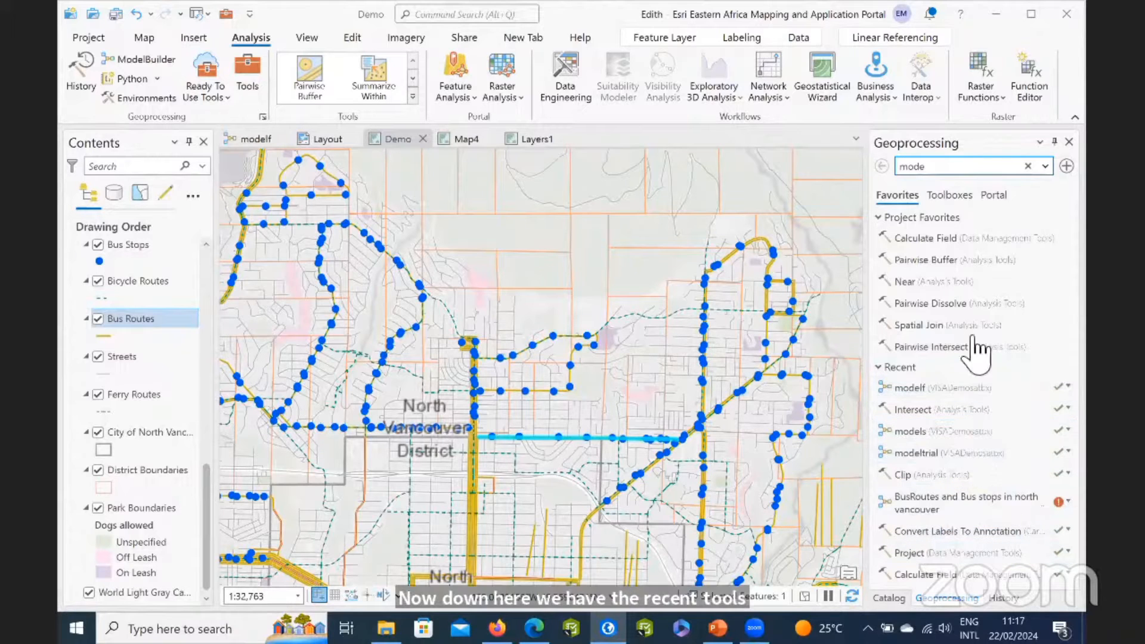
click(961, 197)
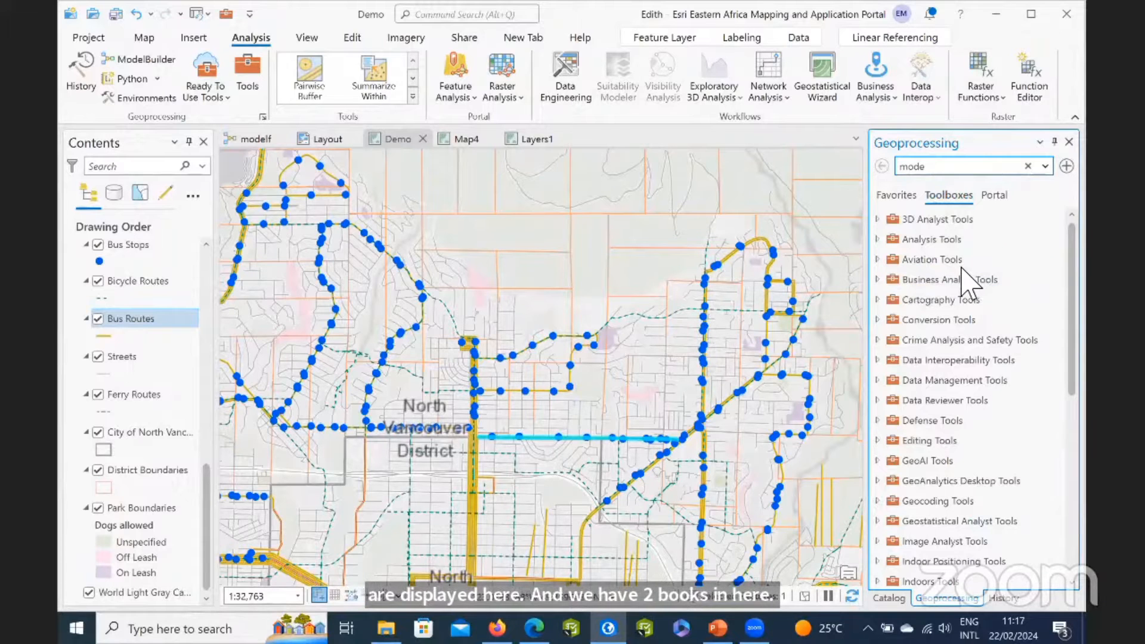
scroll(939, 417, down, 3)
scroll(939, 444, down, 3)
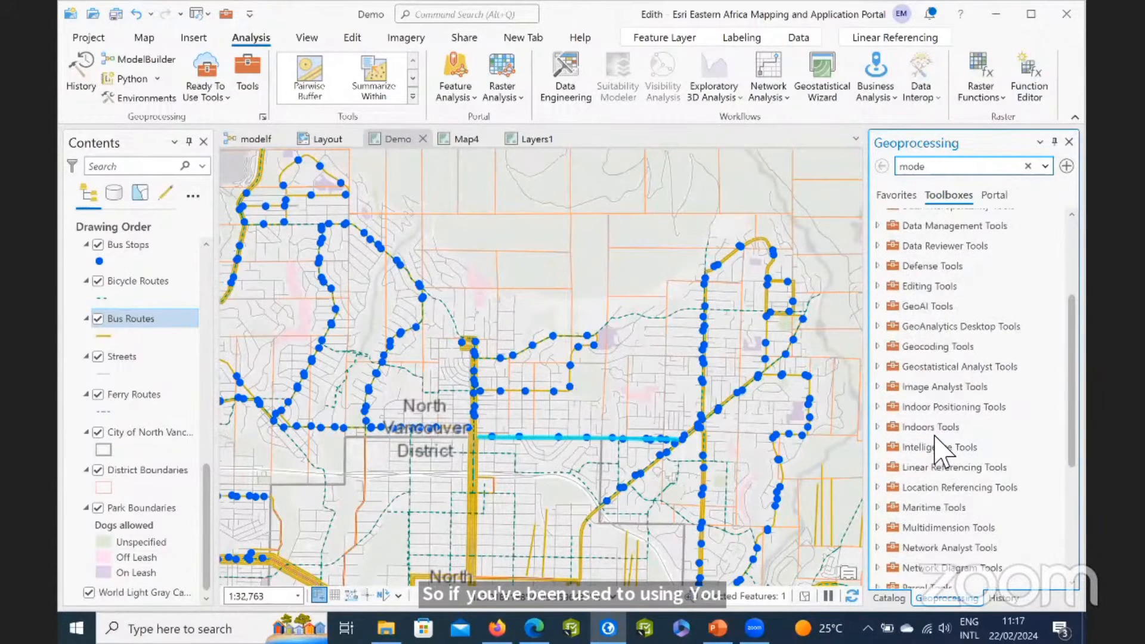
scroll(940, 443, up, 5)
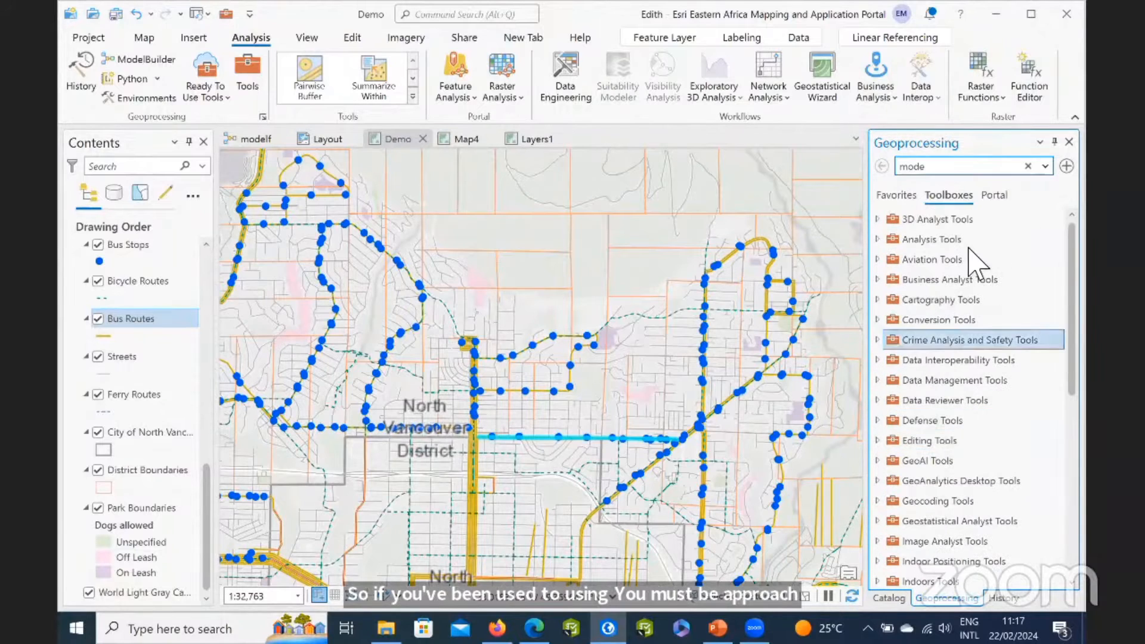
Search the geoprocessing tools for "Clip" and look through the matching tools.
click(1028, 166)
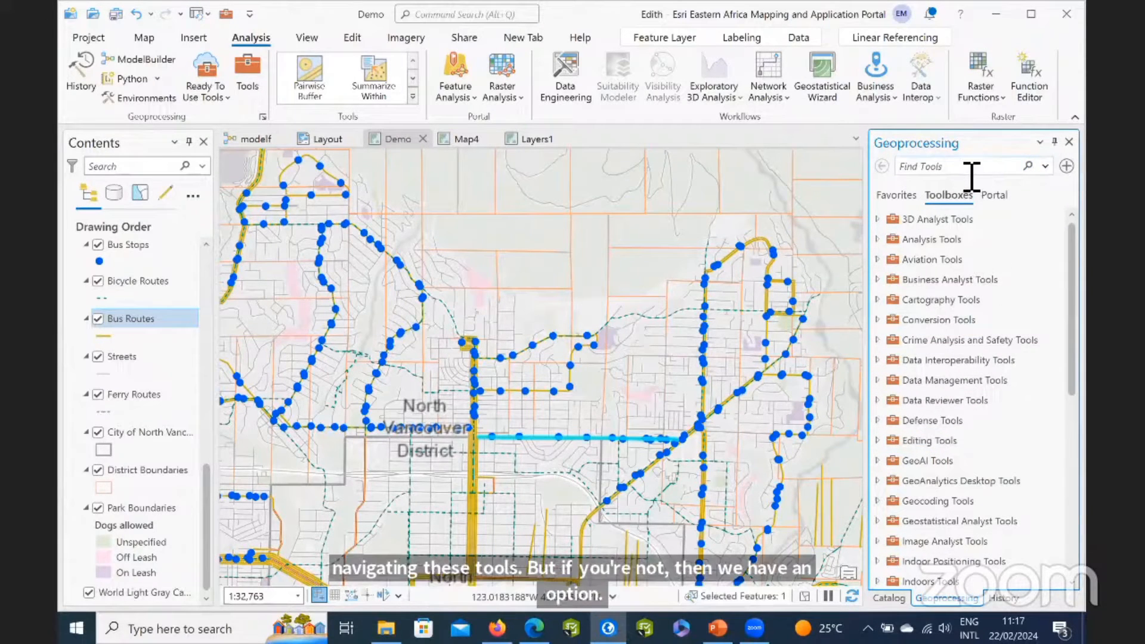
text(cl)
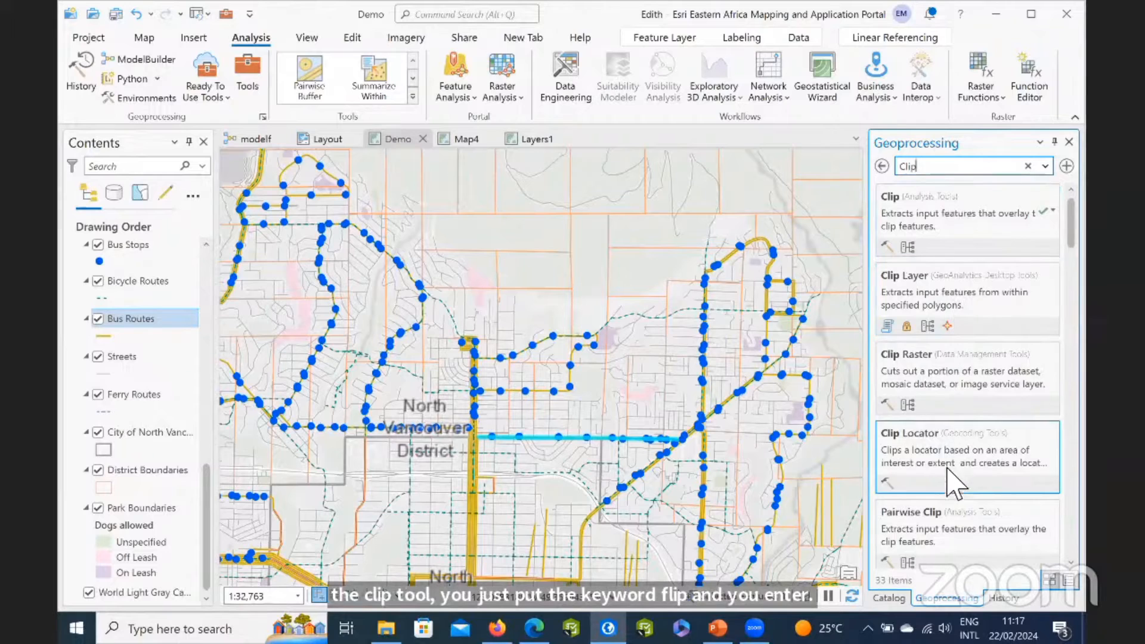
scroll(952, 519, down, 1)
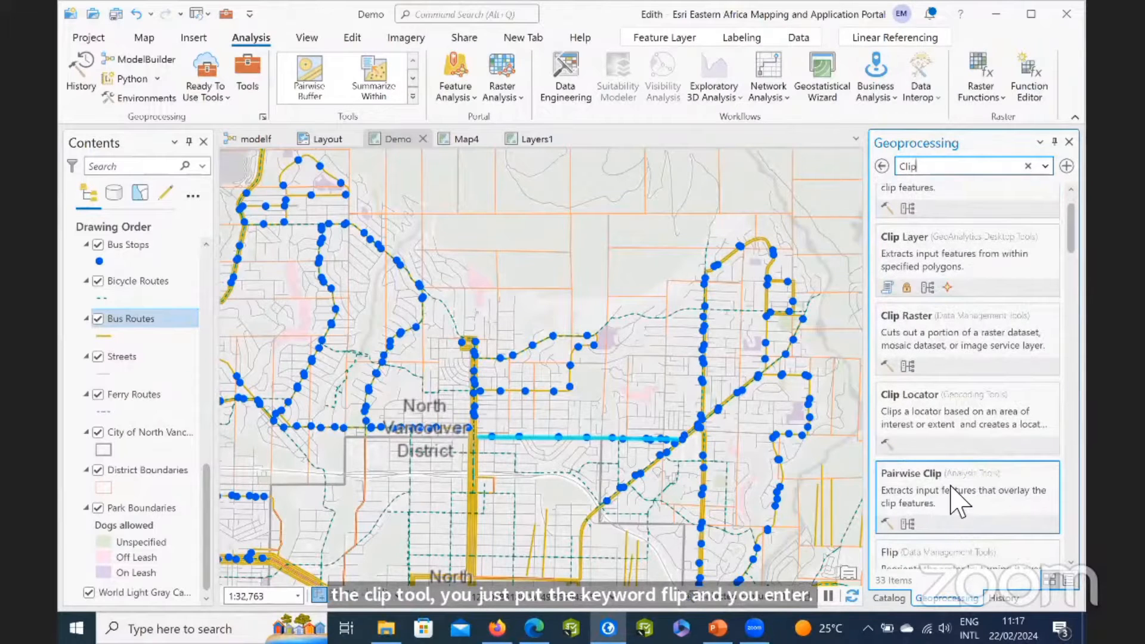
scroll(951, 507, down, 1)
scroll(950, 405, up, 2)
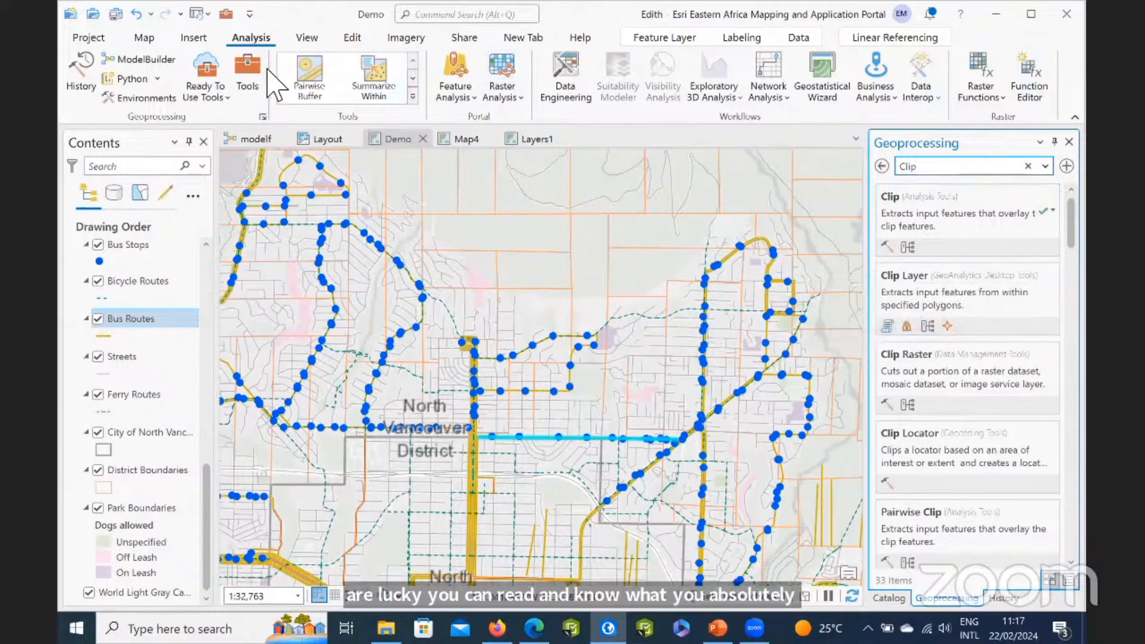
Close the docked panes around the map and reopen the Catalog and Contents panes.
click(1067, 142)
click(1068, 142)
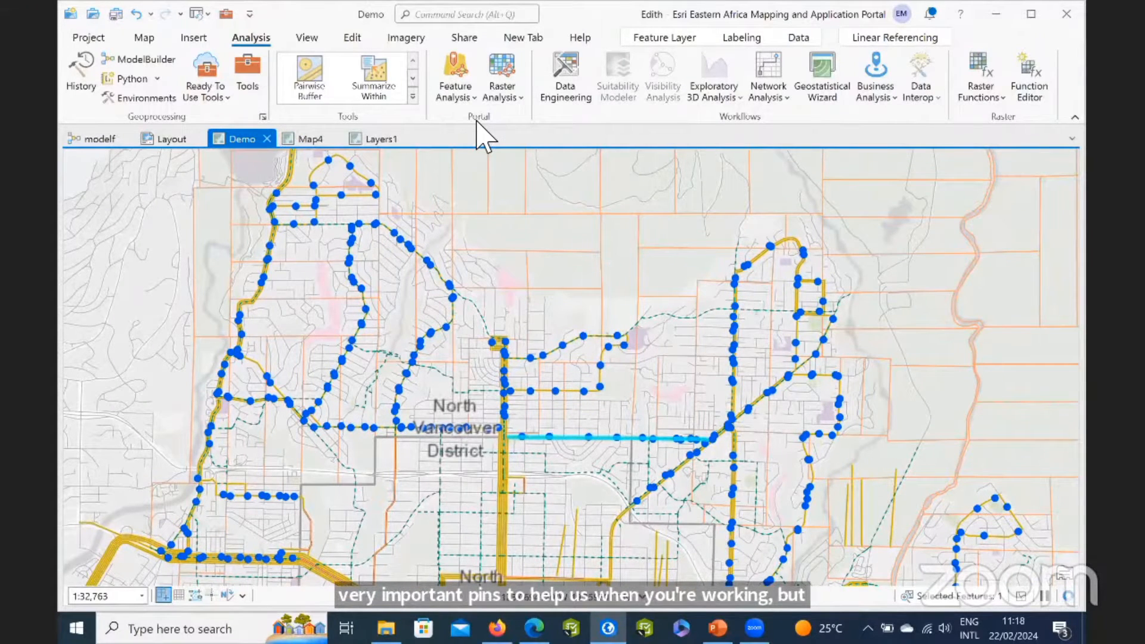
click(307, 38)
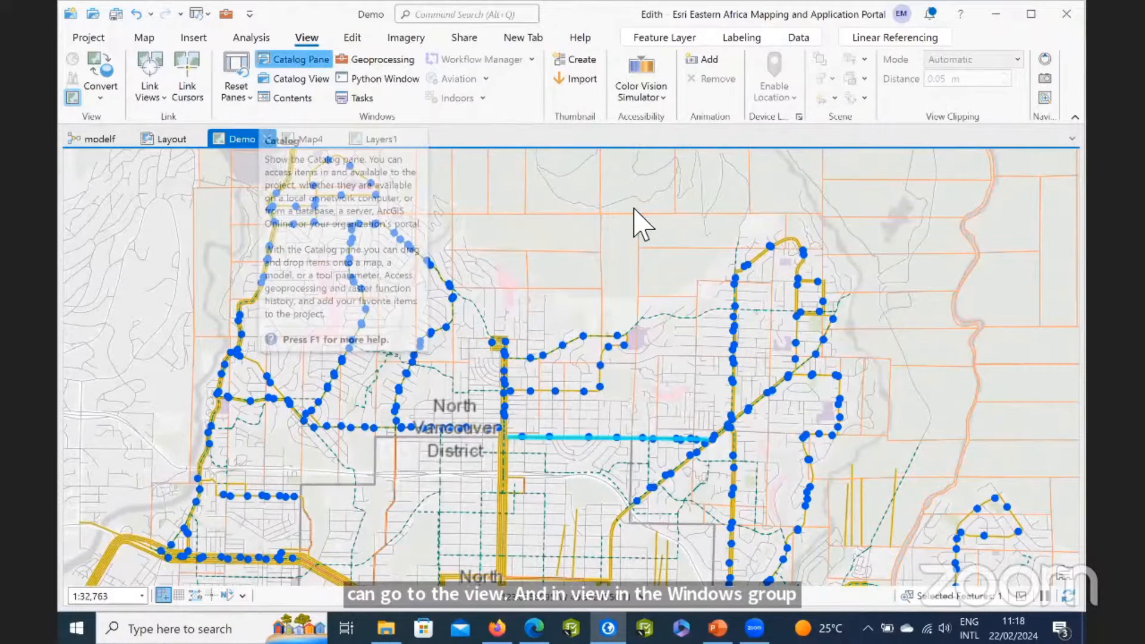
click(293, 59)
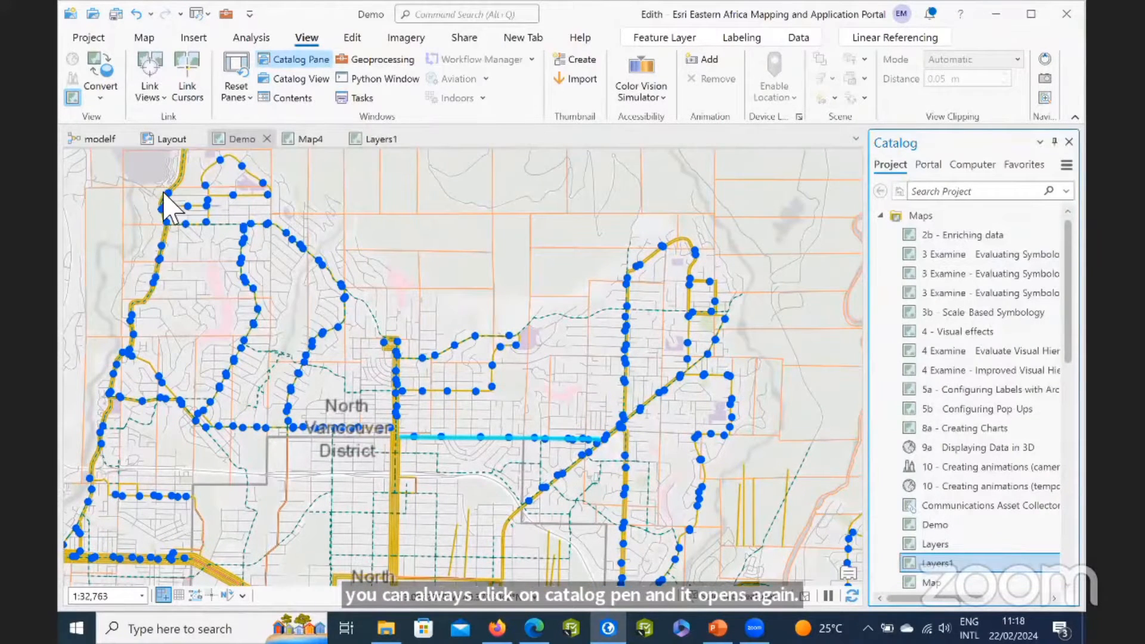
click(292, 97)
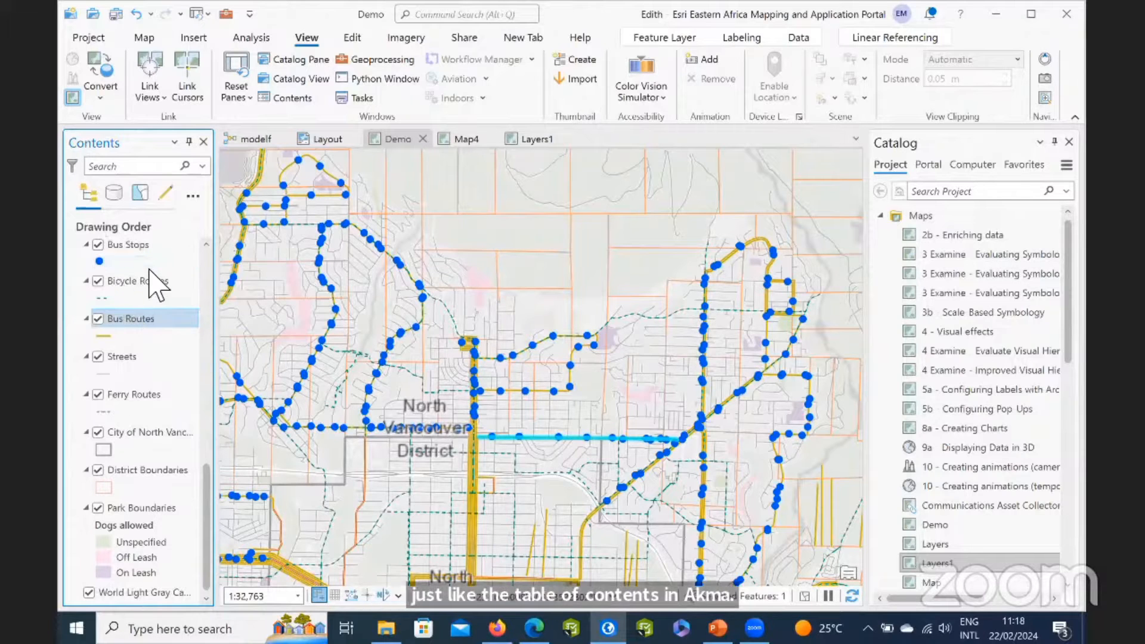
List the Demo map's layers by data source and by selection, and toggle whether BritishColumbia_Clip is selectable.
scroll(95, 286, up, 5)
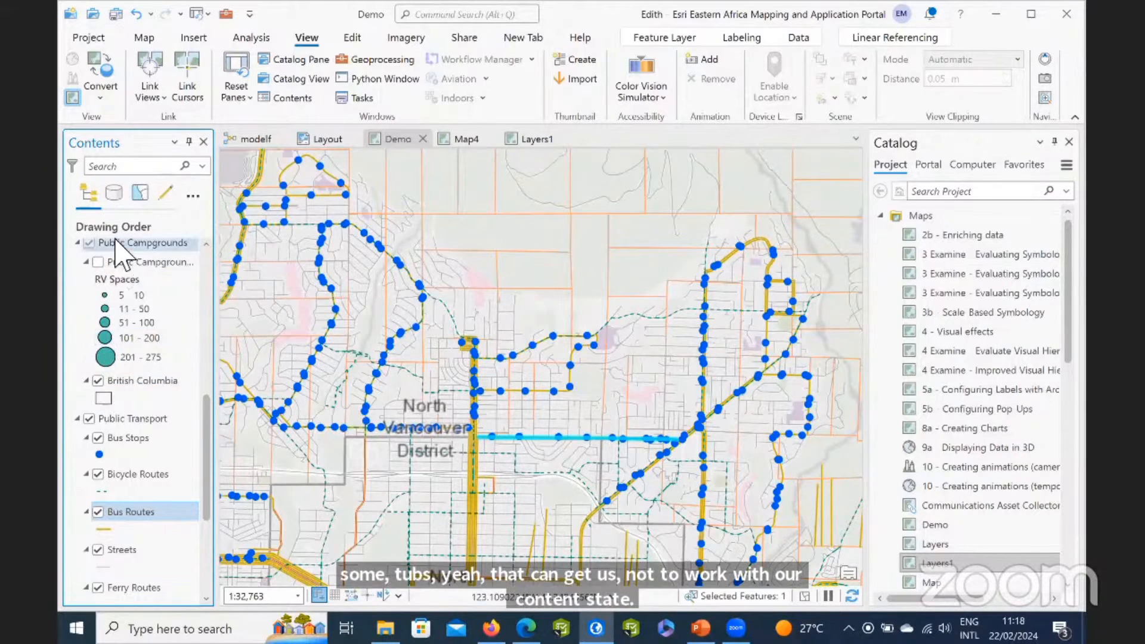
click(114, 192)
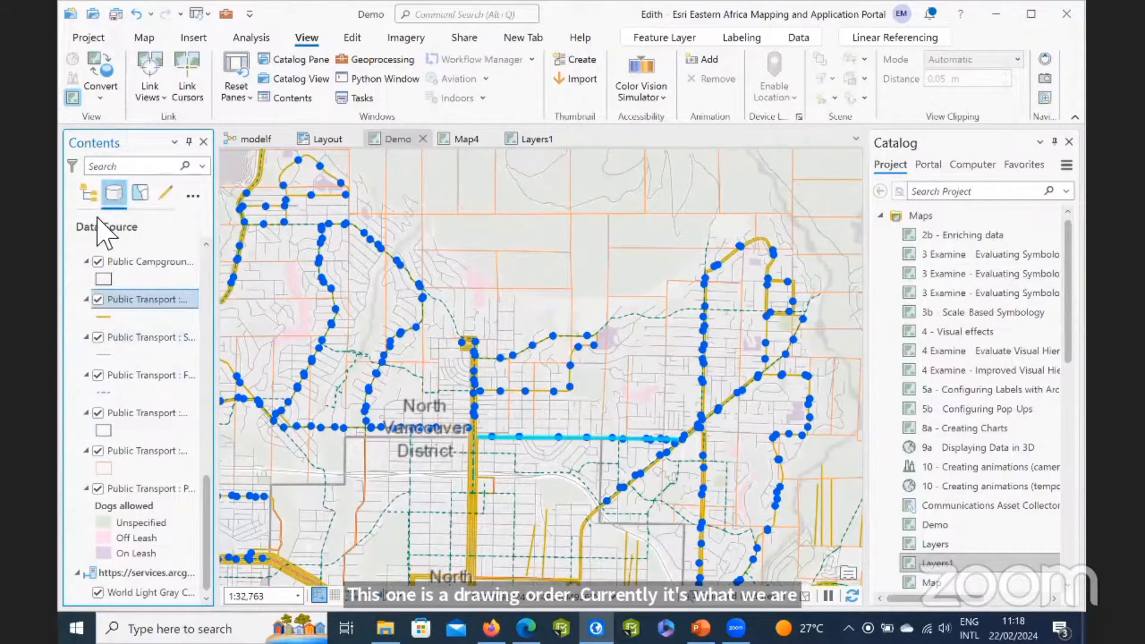
click(138, 193)
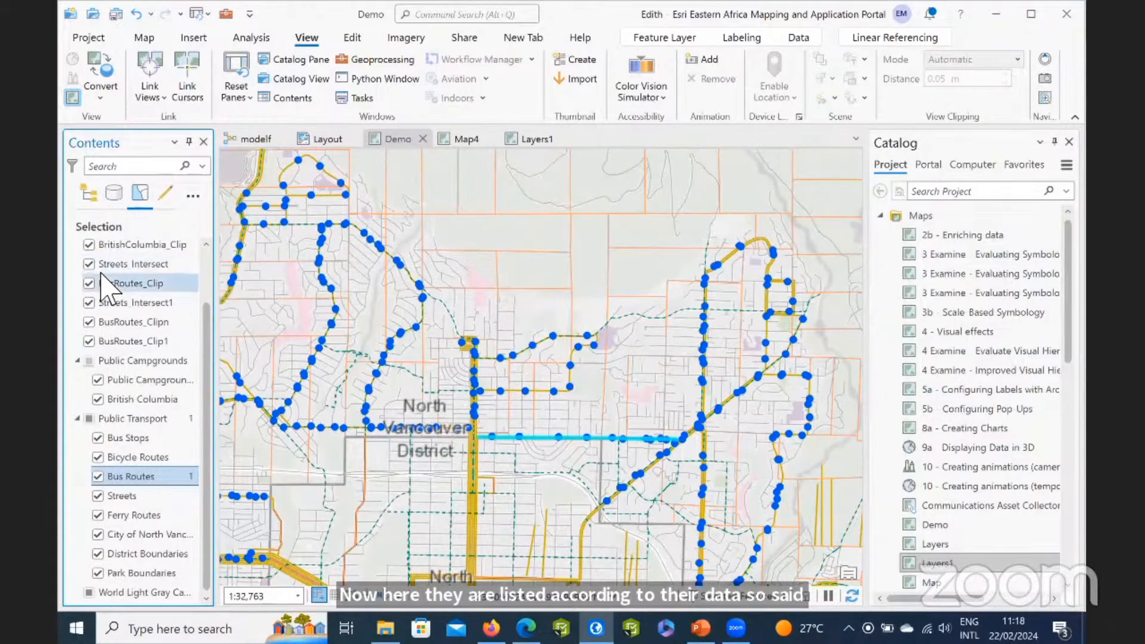
scroll(90, 286, up, 2)
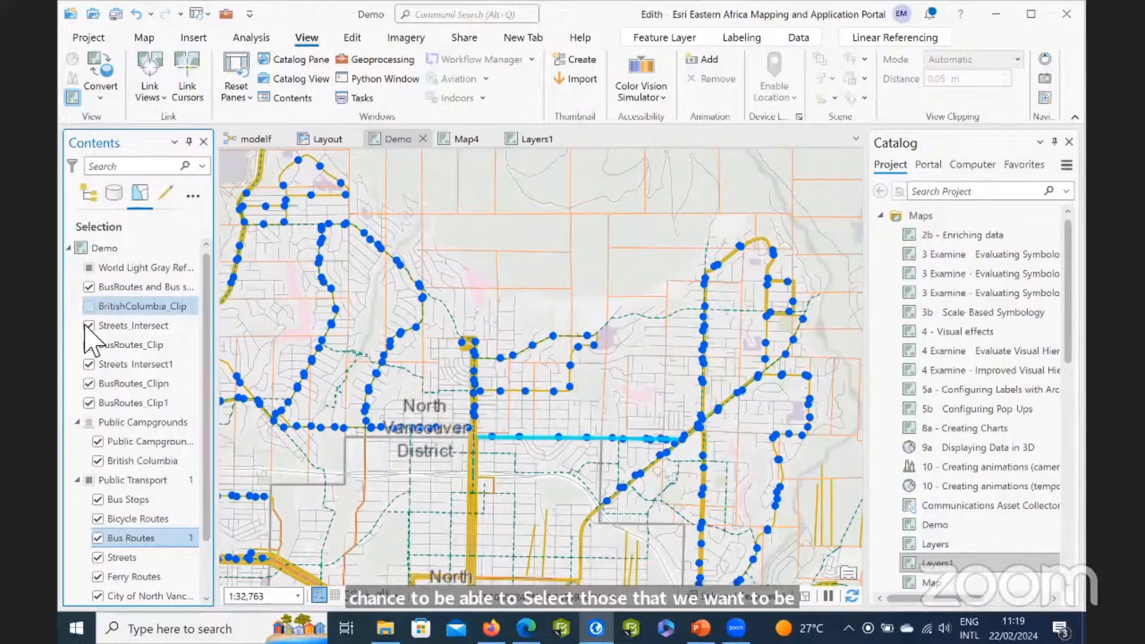
click(87, 307)
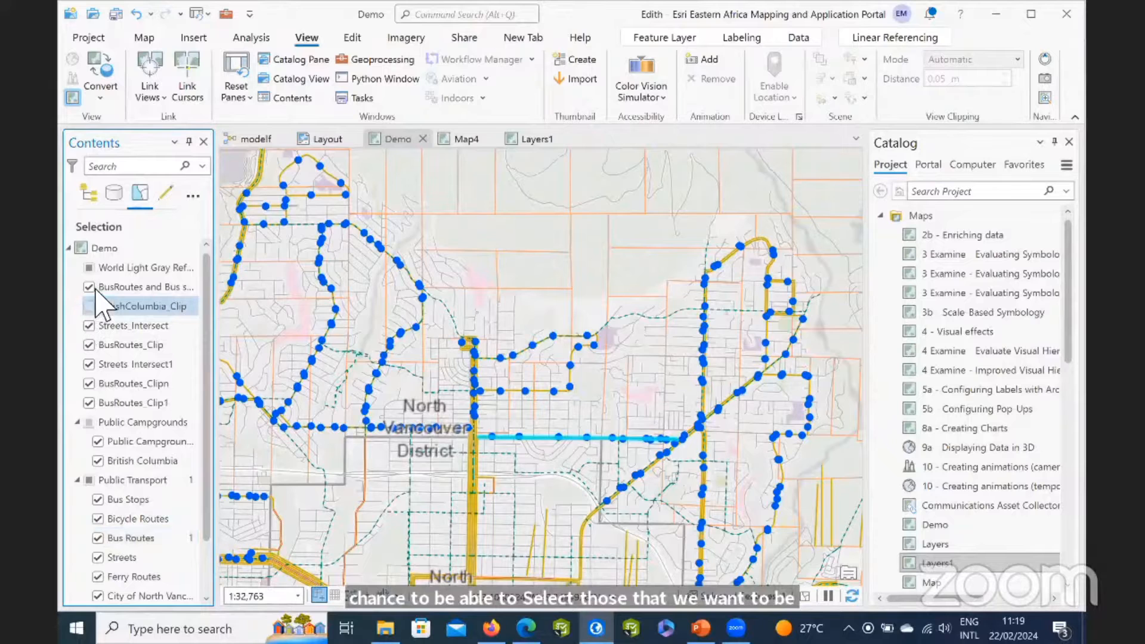
List the layers by editing, widen the Contents pane, and toggle editing off and on for BritishColumbia_Clip and Streets_Intersect.
click(165, 195)
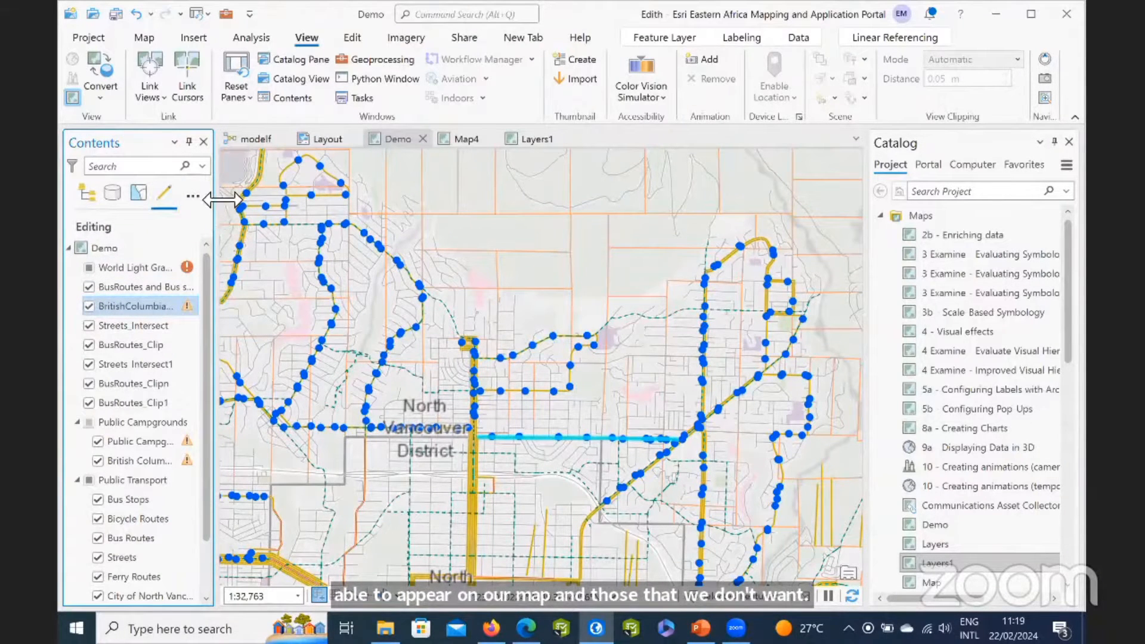
drag(221, 200, 265, 205)
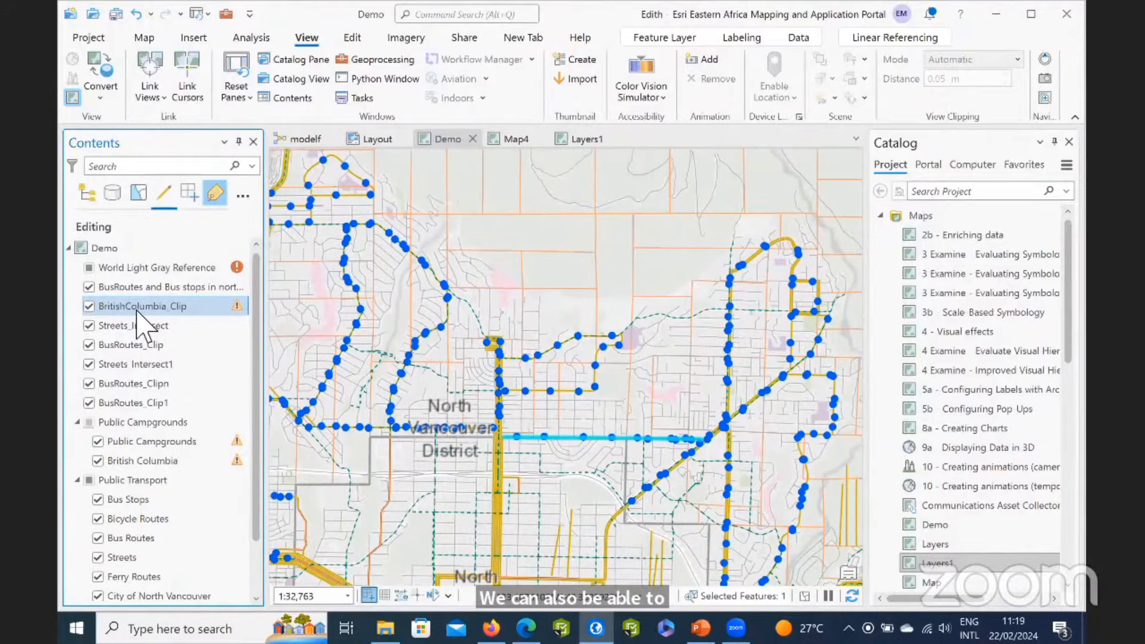
click(89, 307)
click(89, 325)
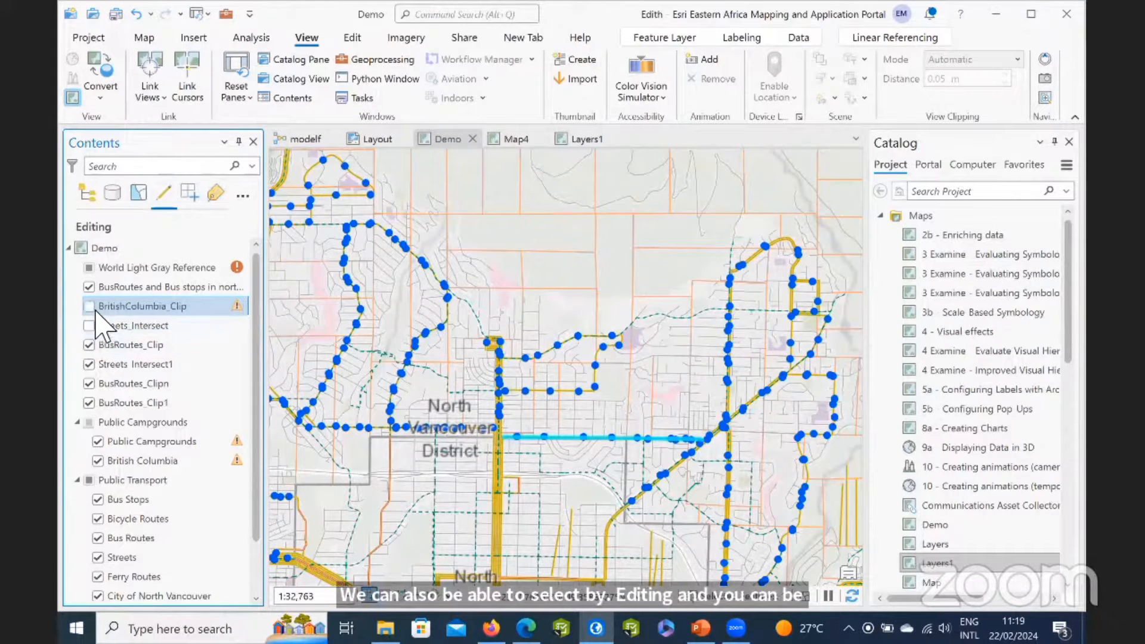
click(89, 307)
click(88, 325)
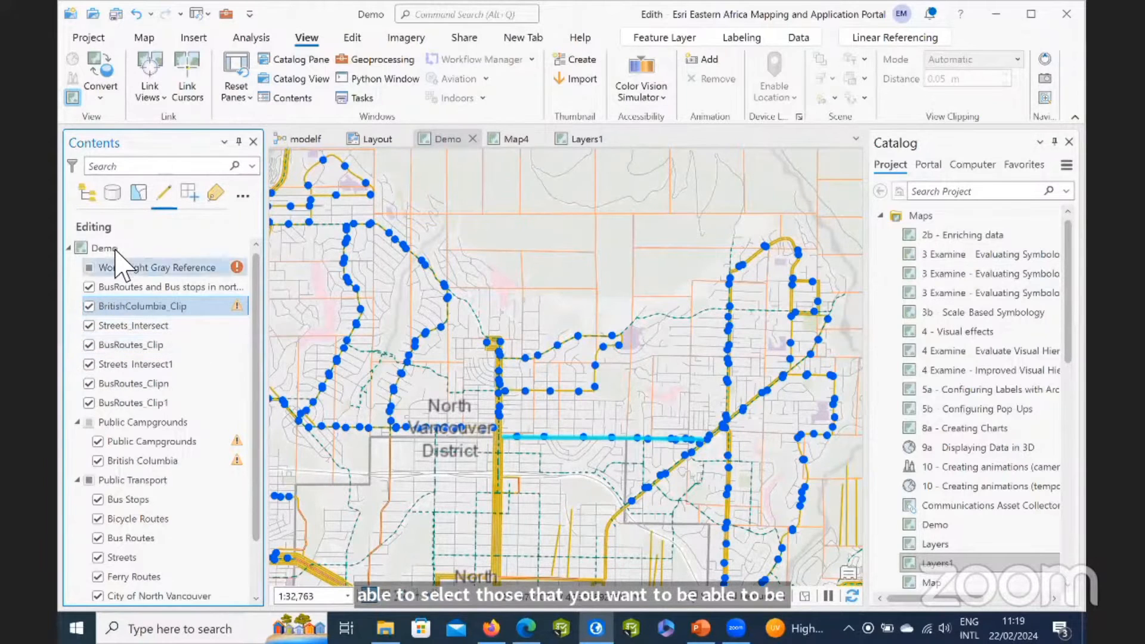
View the layers by labeling, then return the Contents pane to drawing order and narrow it slightly.
click(215, 193)
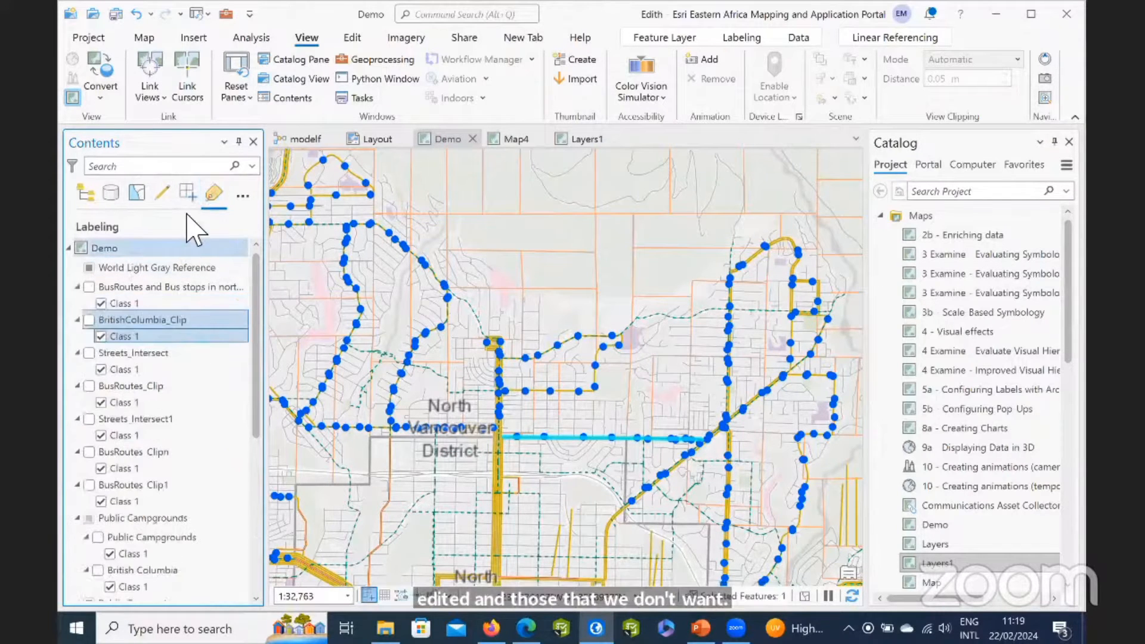
click(87, 192)
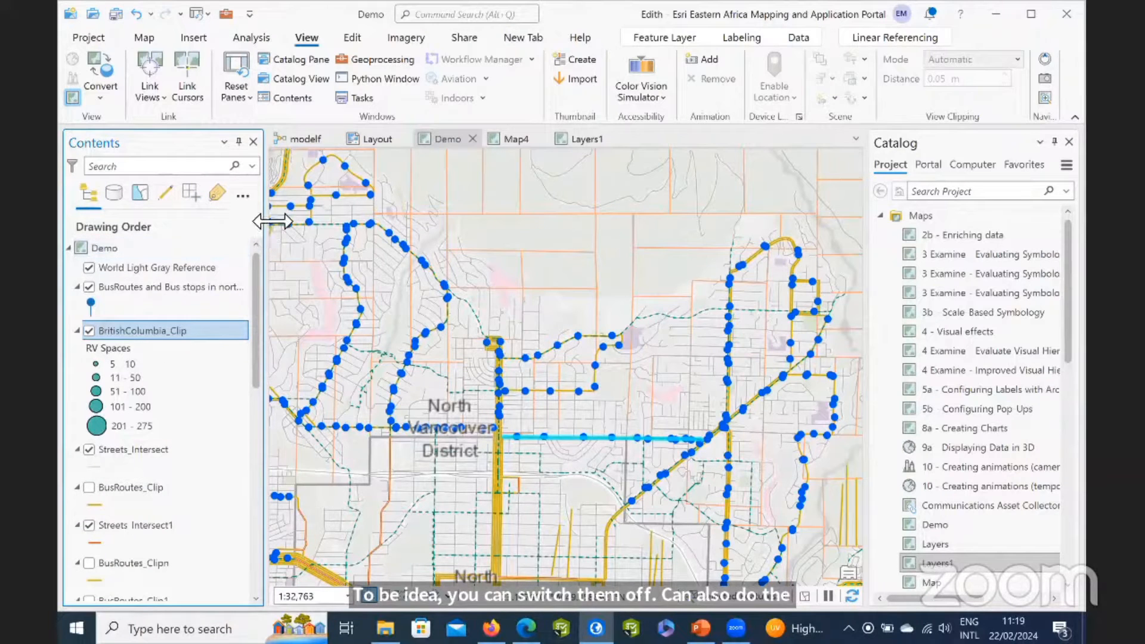
drag(272, 221, 253, 221)
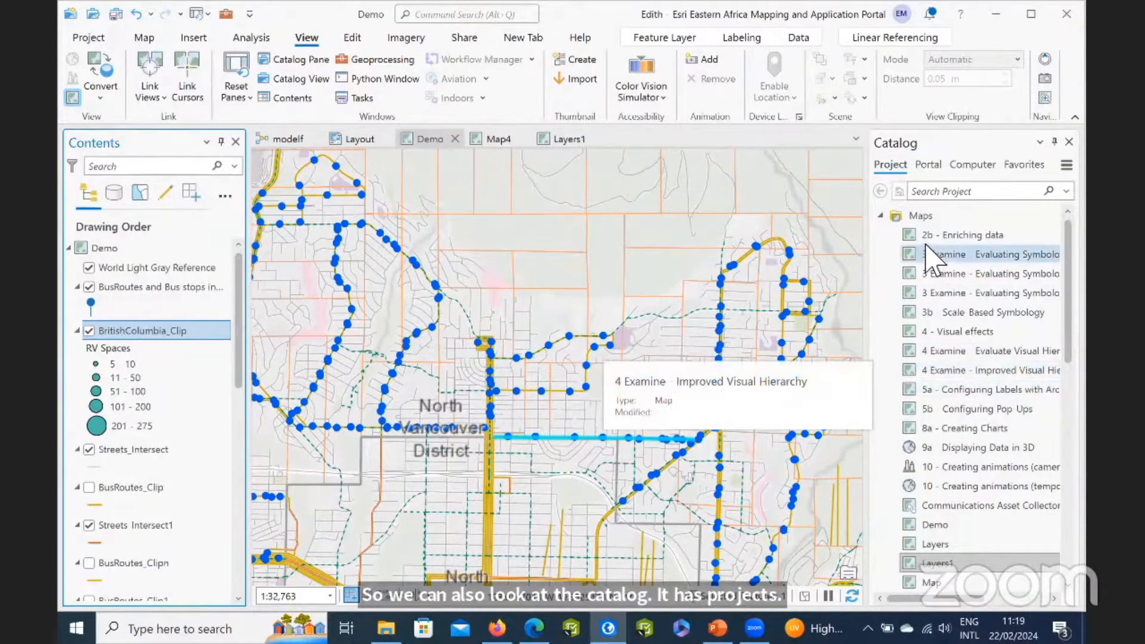
Look through the project's maps in the Catalog pane and collapse the Maps folder.
scroll(948, 388, down, 5)
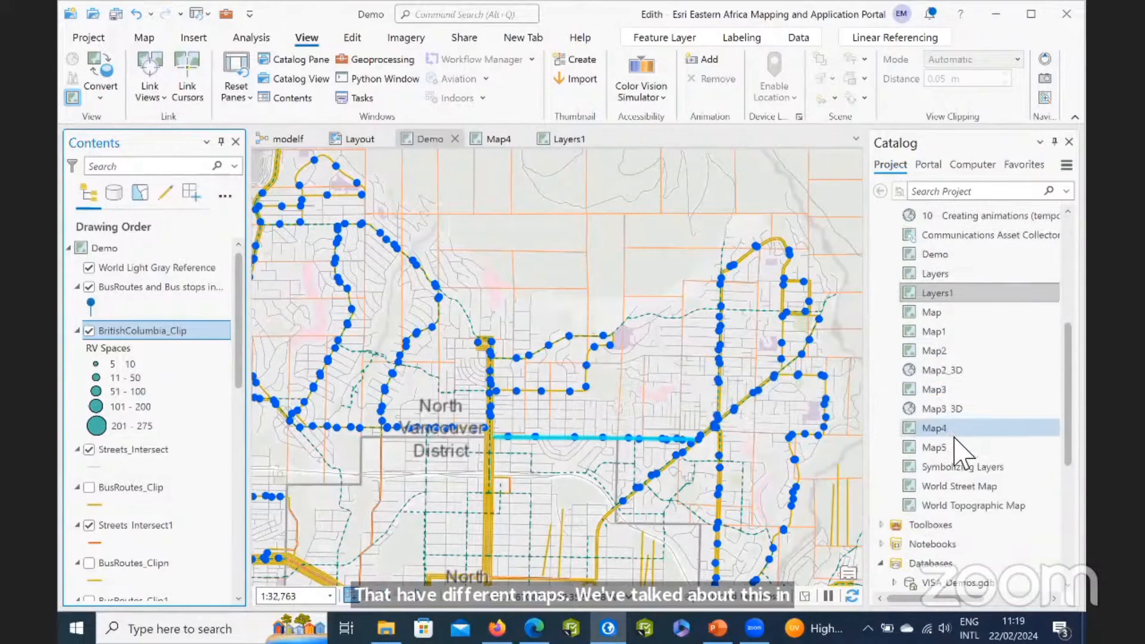
scroll(960, 453, down, 2)
scroll(953, 404, up, 7)
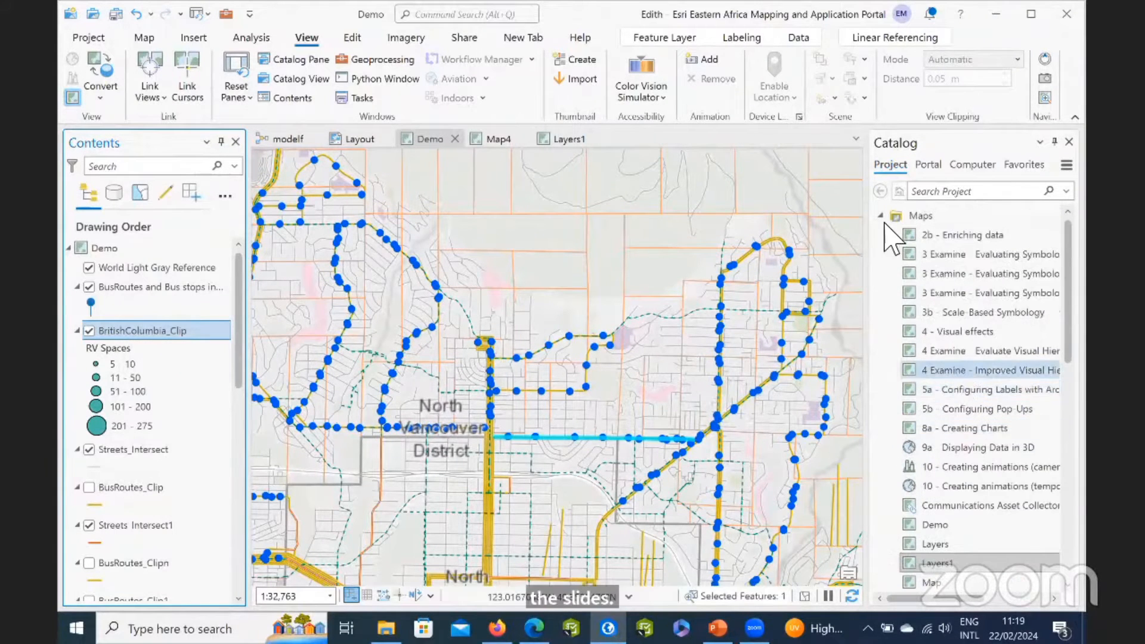
click(880, 215)
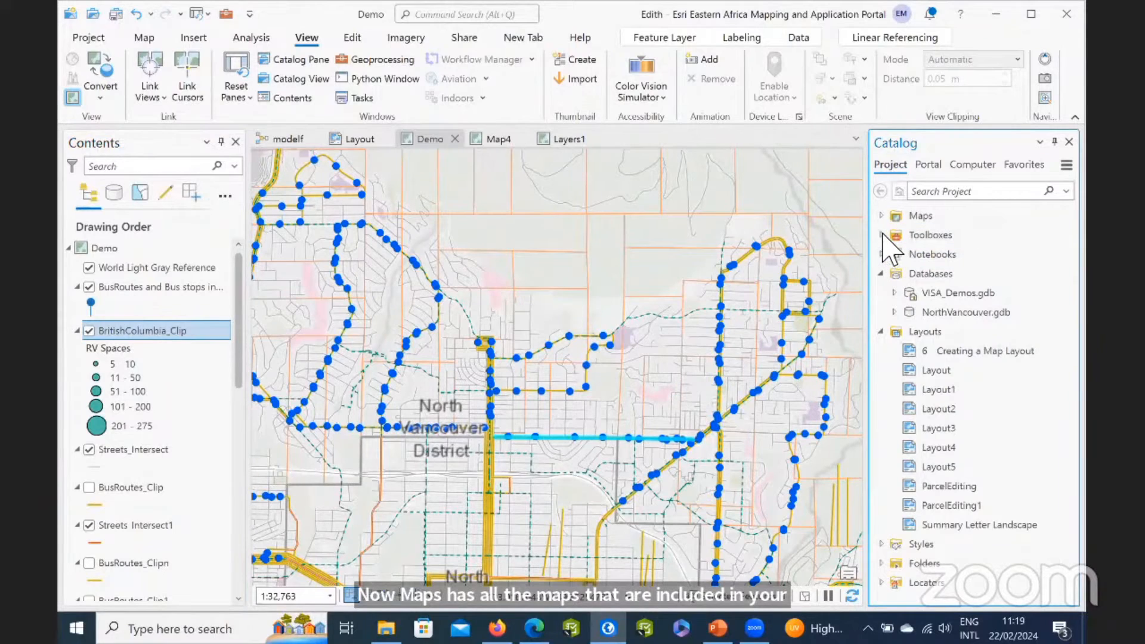
Look inside the project's Toolboxes folder and collapse the Toolboxes, Databases and Layouts folders in the Catalog pane.
click(882, 235)
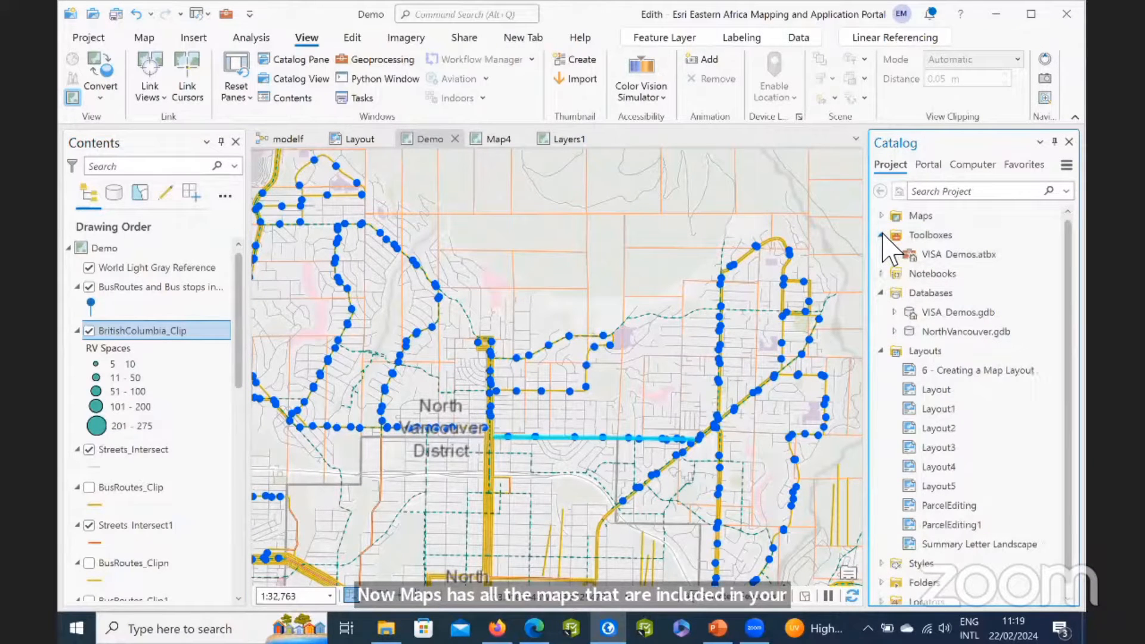
click(881, 235)
click(912, 273)
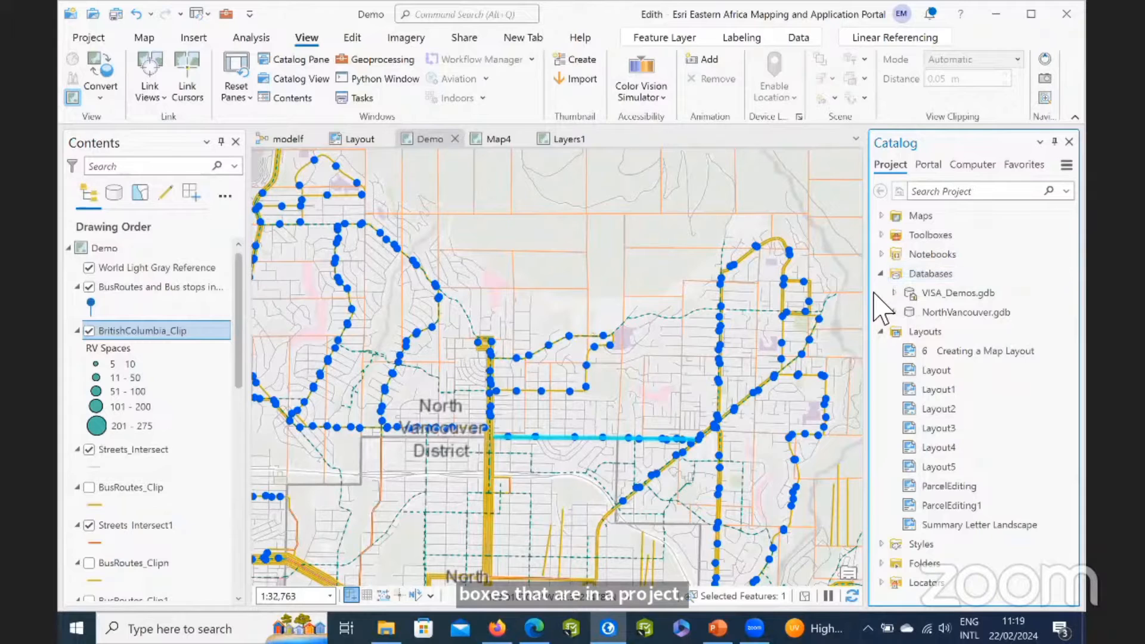
click(881, 274)
click(881, 292)
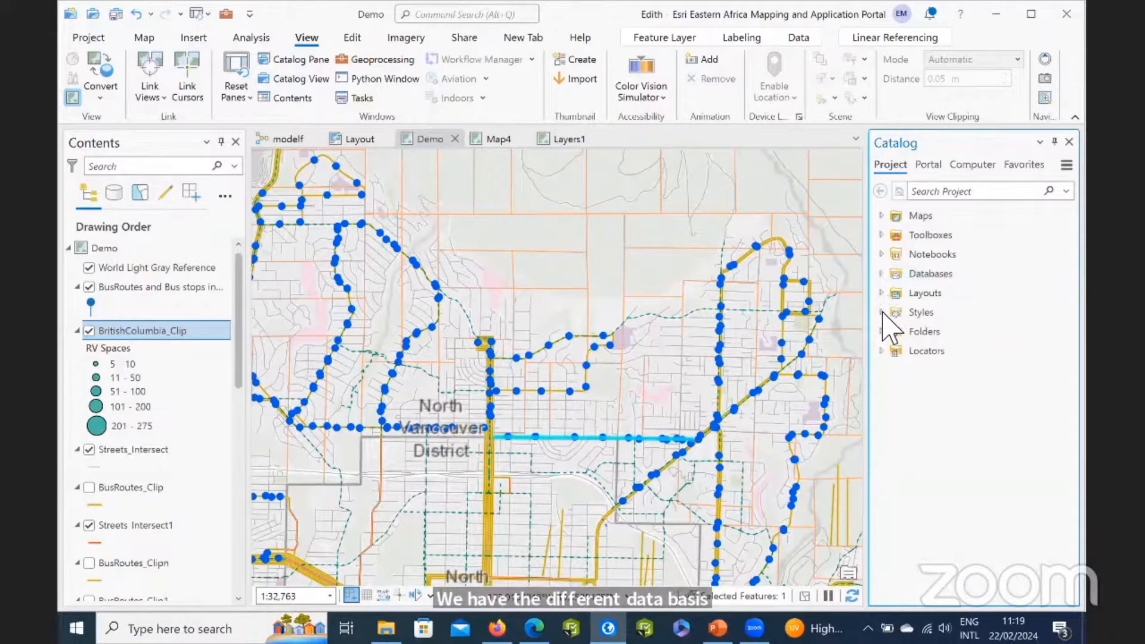
click(881, 312)
click(882, 312)
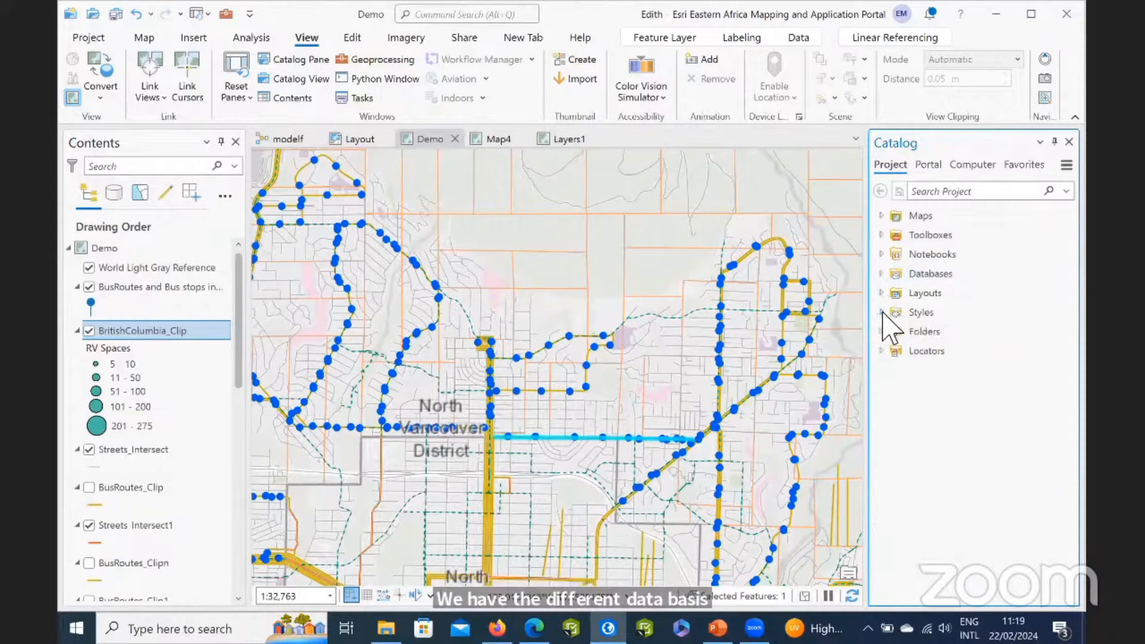
View the catalog's portal content, computer folders and favorites in turn.
click(931, 167)
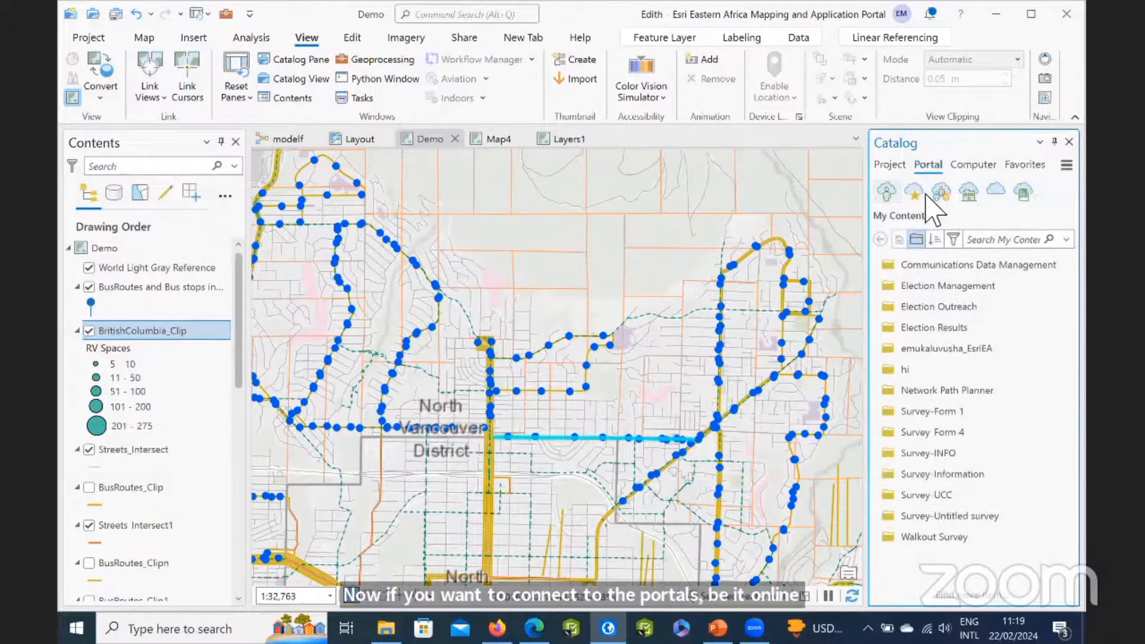
click(983, 165)
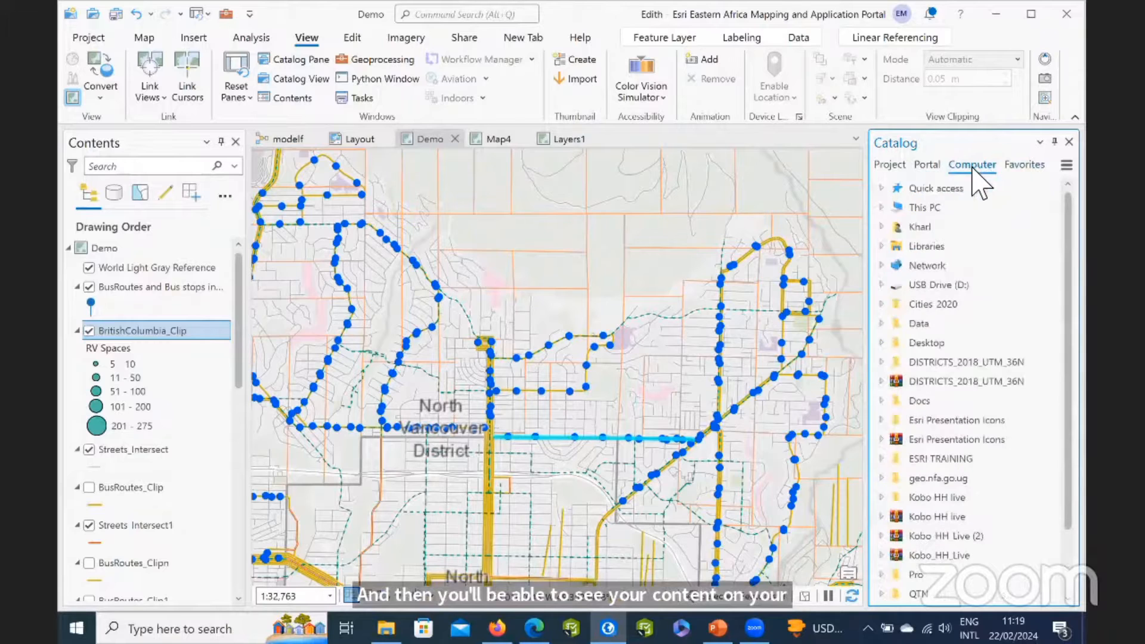
click(1024, 166)
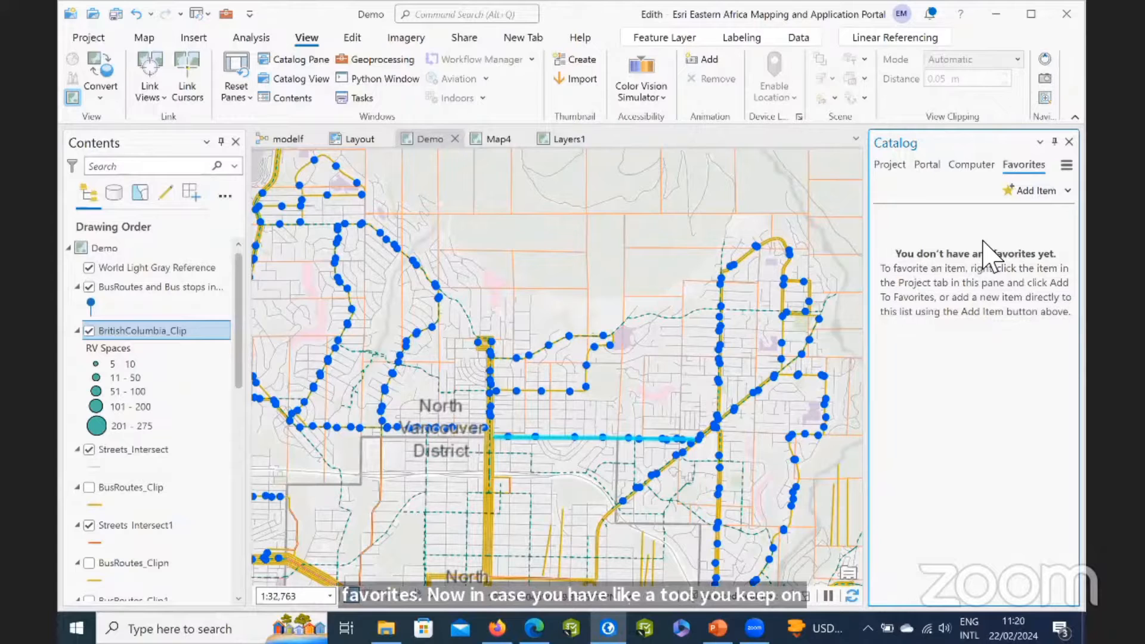
Add the NorthVancouver.gdb geodatabase to the favorites, check the favorites list, and return to the project items with Databases collapsed.
click(891, 166)
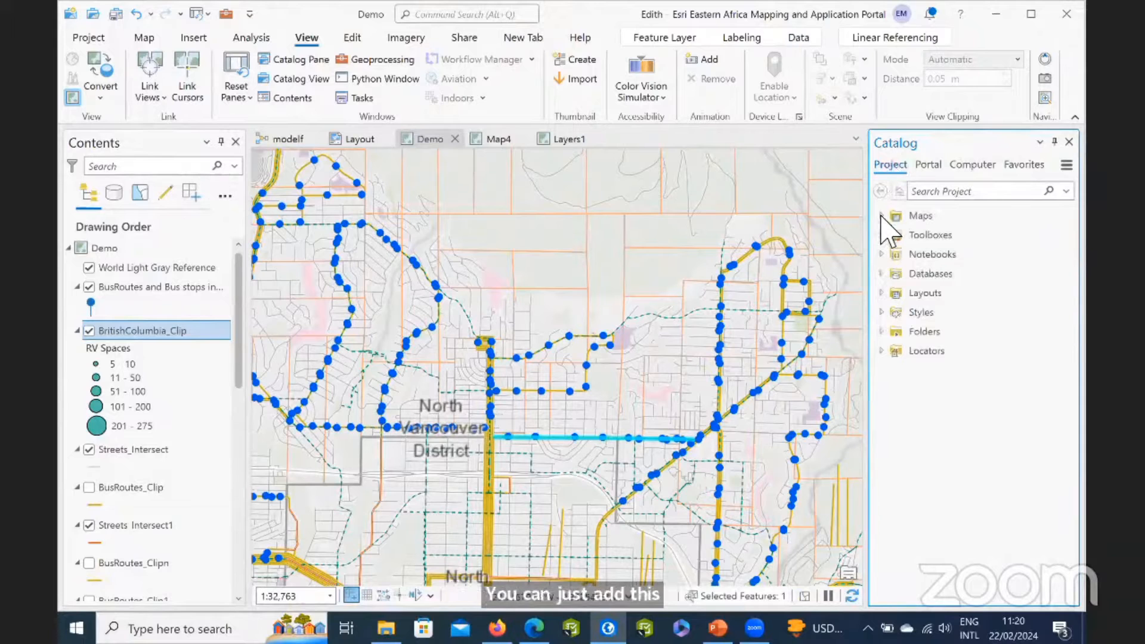
click(881, 274)
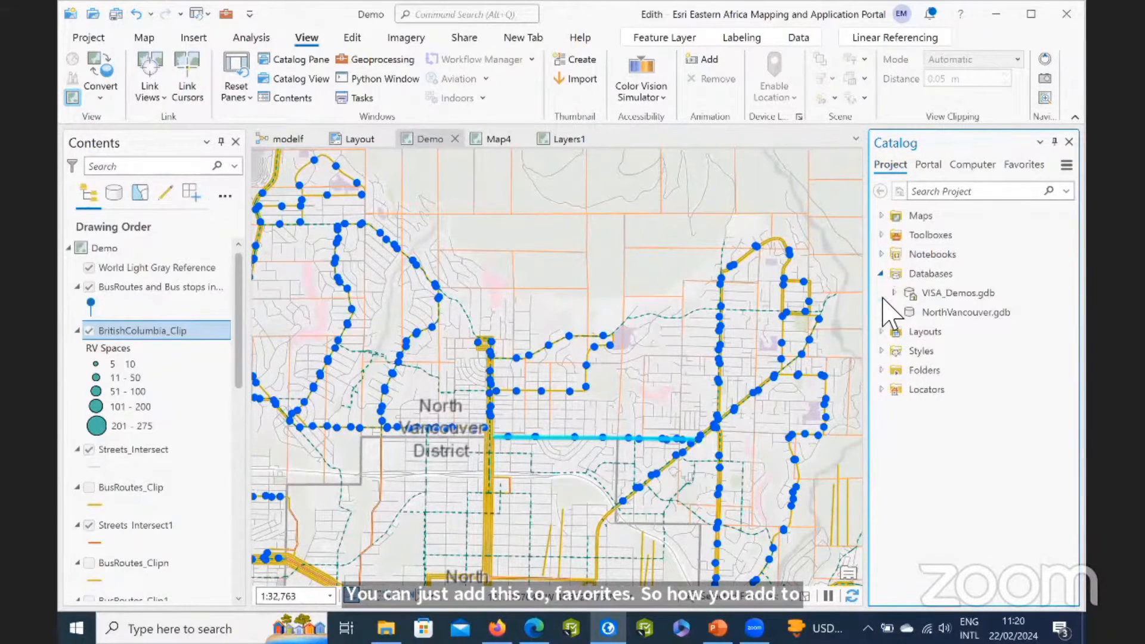
right_click(940, 313)
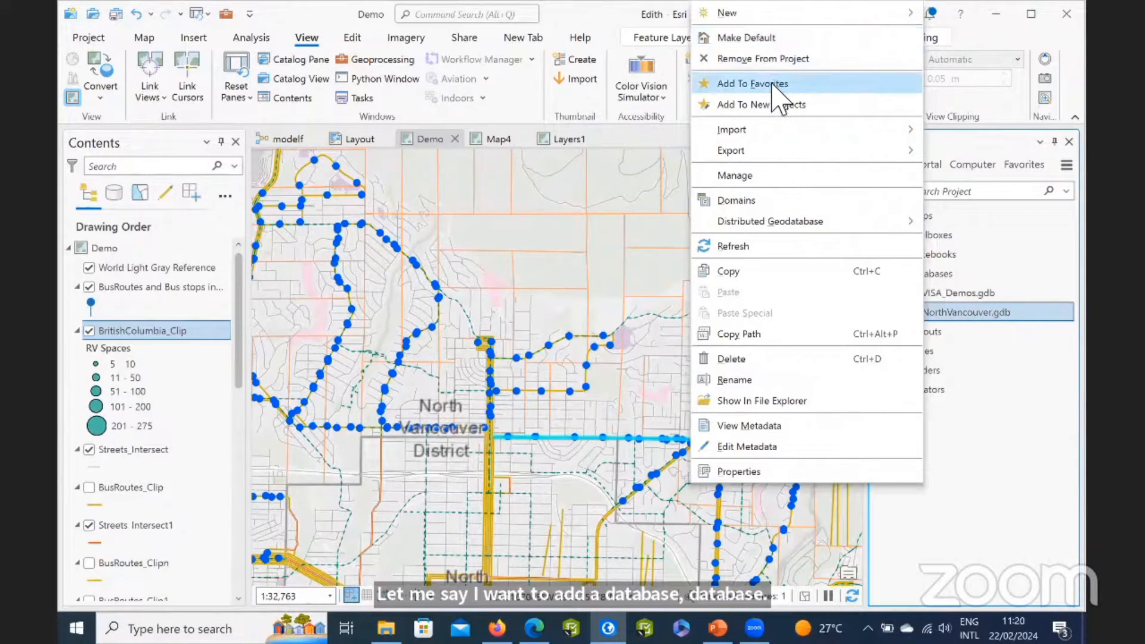
click(942, 360)
click(1024, 166)
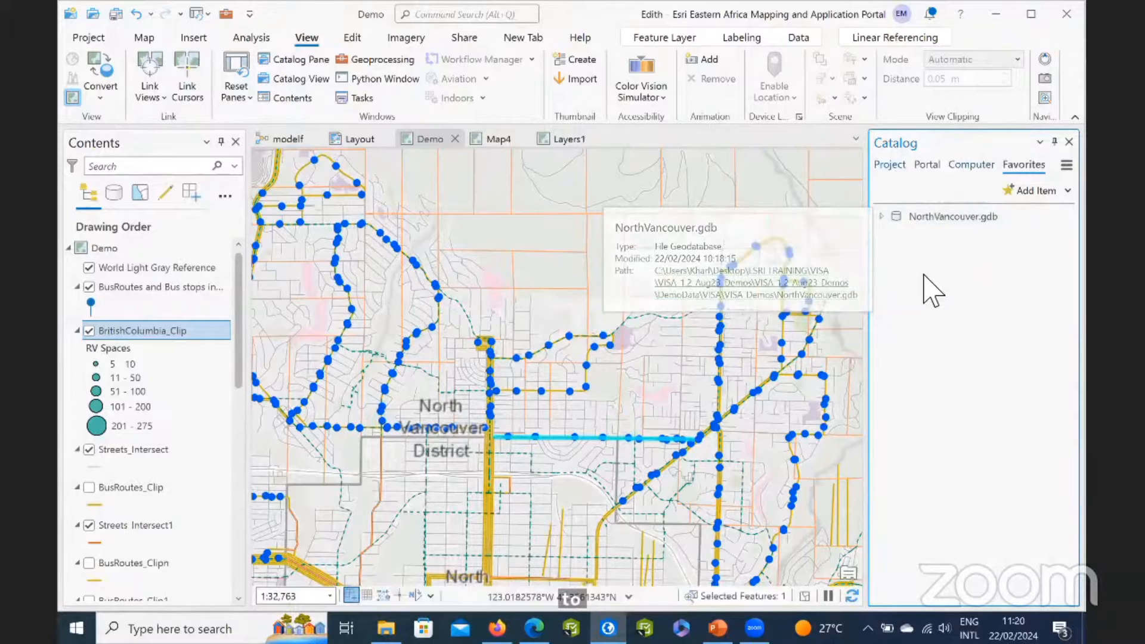
click(890, 165)
click(881, 274)
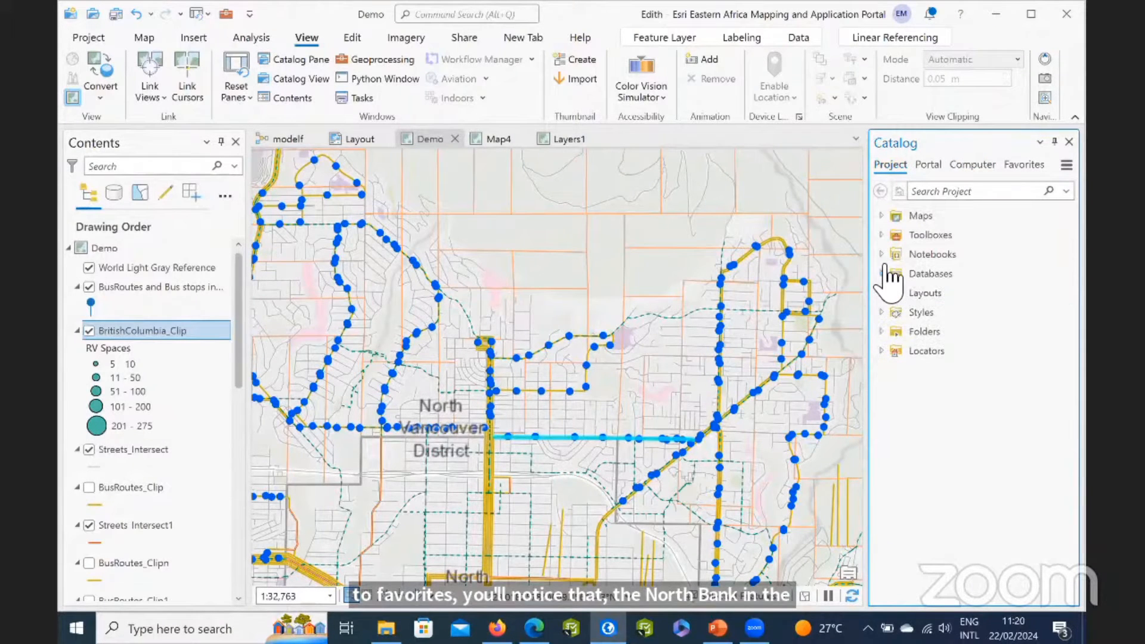
Look through the ribbon's editing, imagery, sharing and insert commands in turn.
click(351, 38)
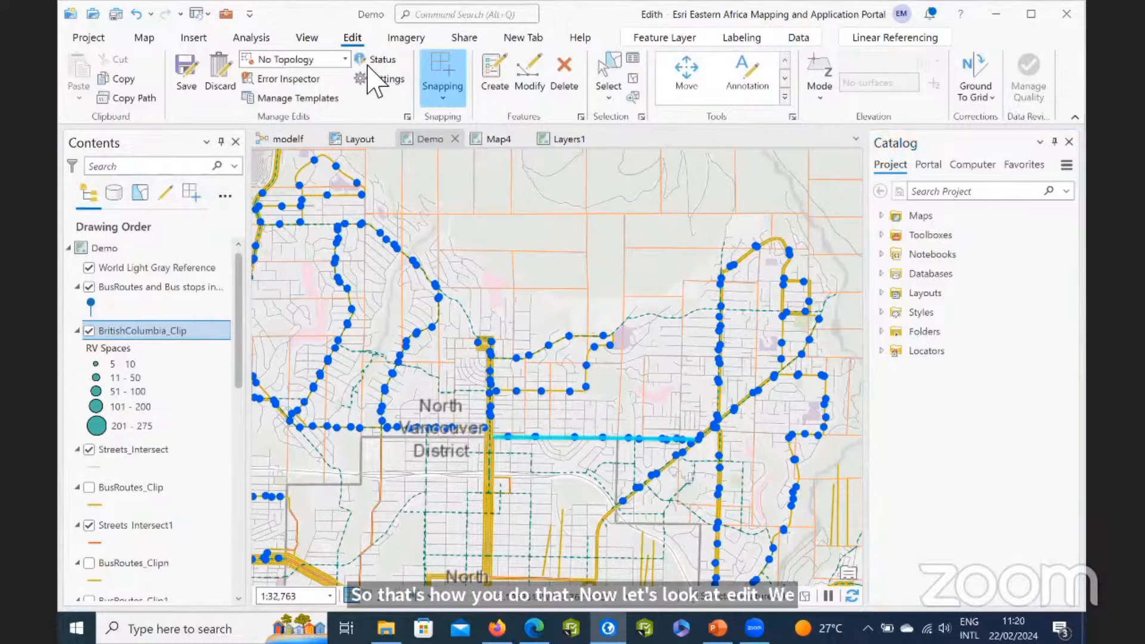
click(405, 38)
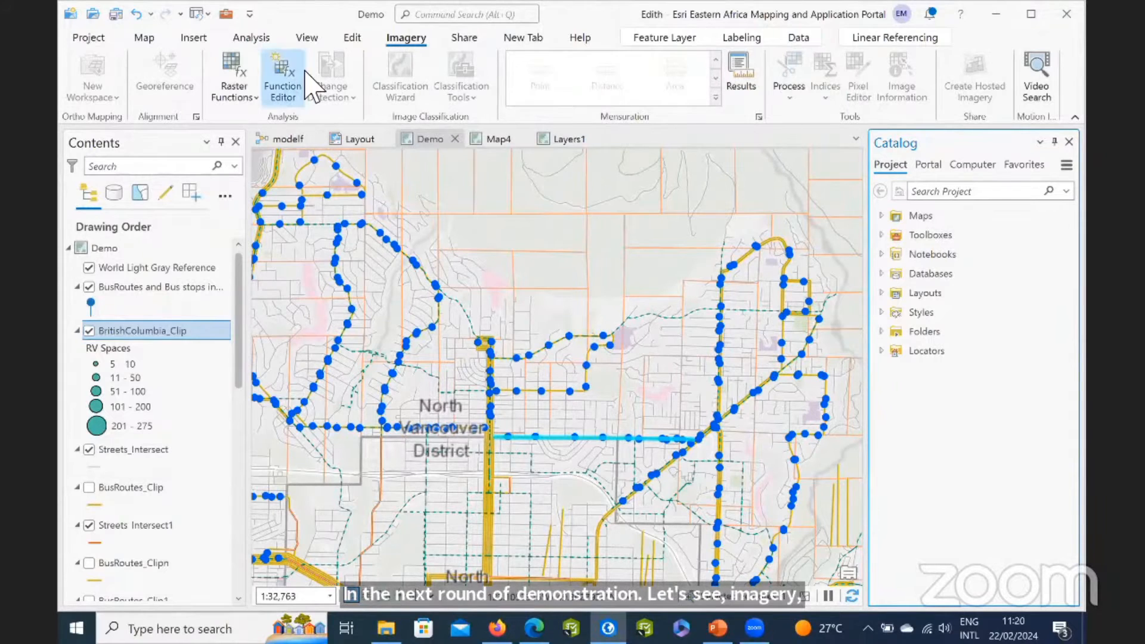
click(469, 43)
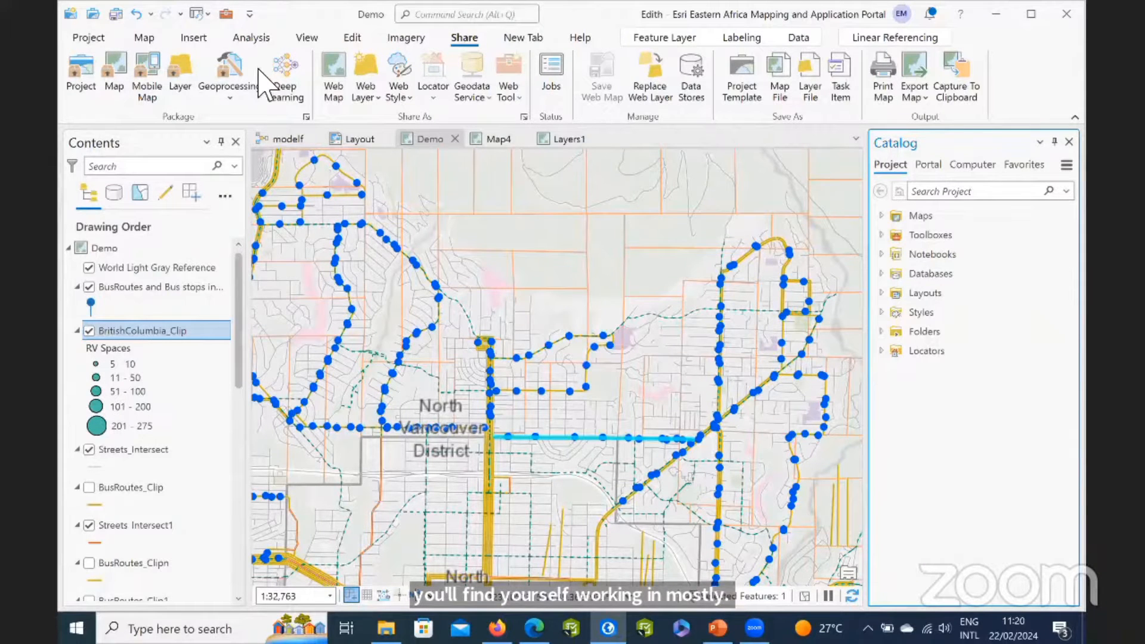
click(192, 39)
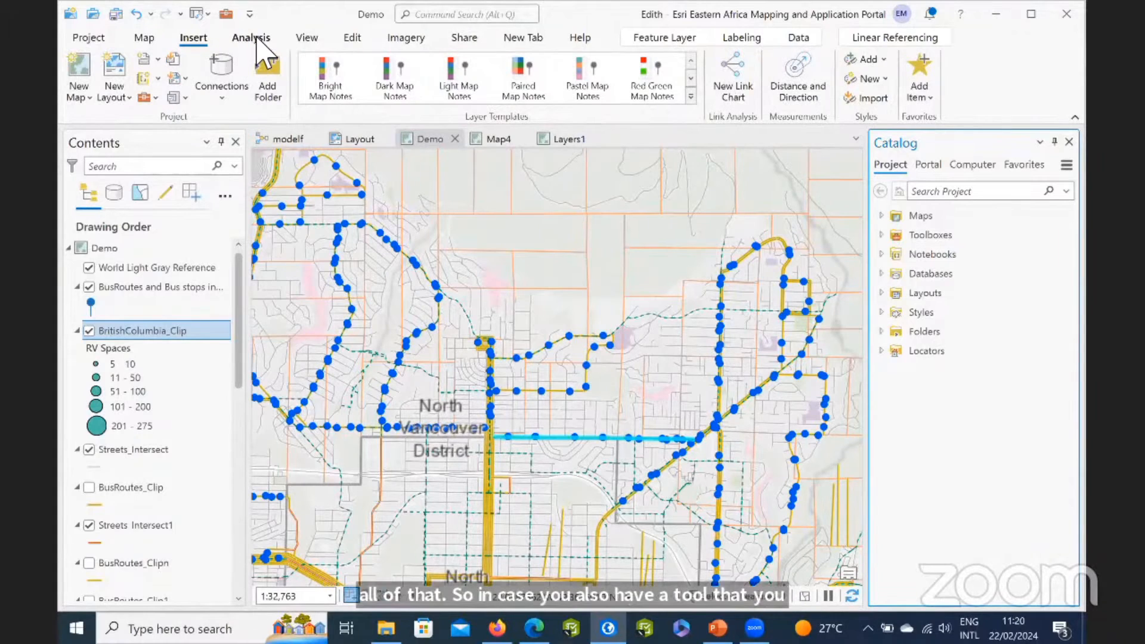
Add the map's Select tool to the Quick Access Toolbar.
click(156, 39)
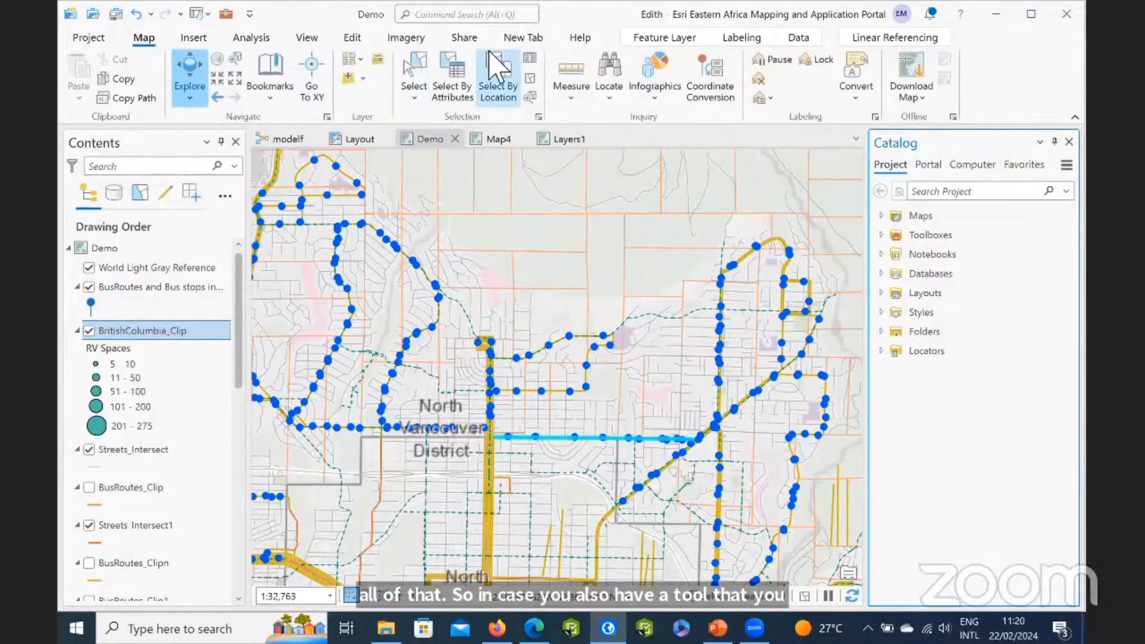
right_click(417, 59)
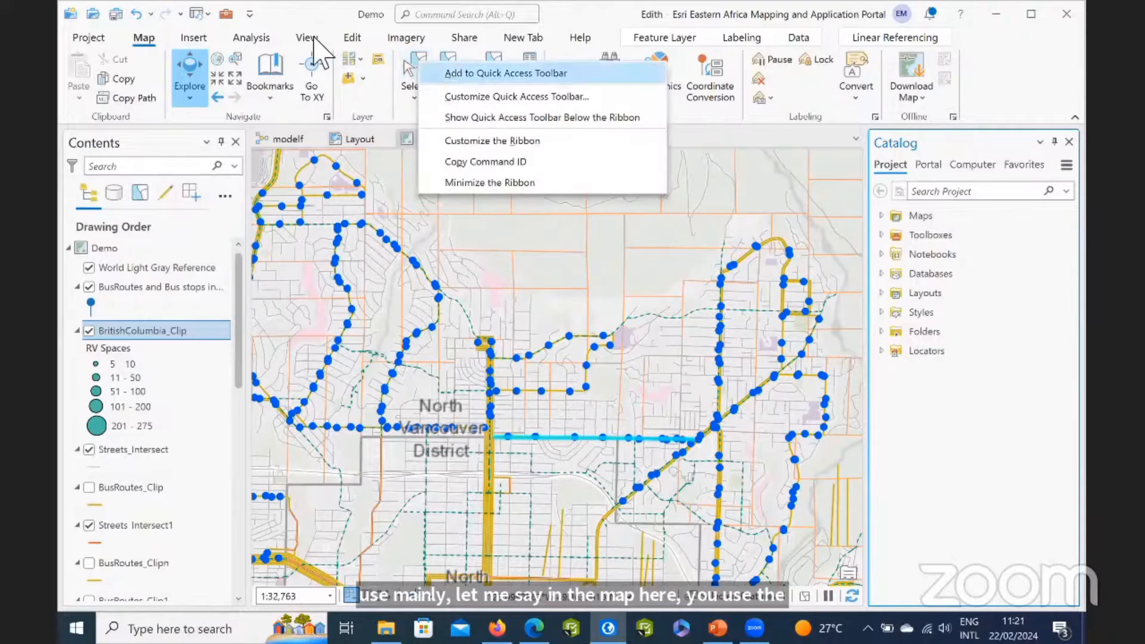
click(471, 74)
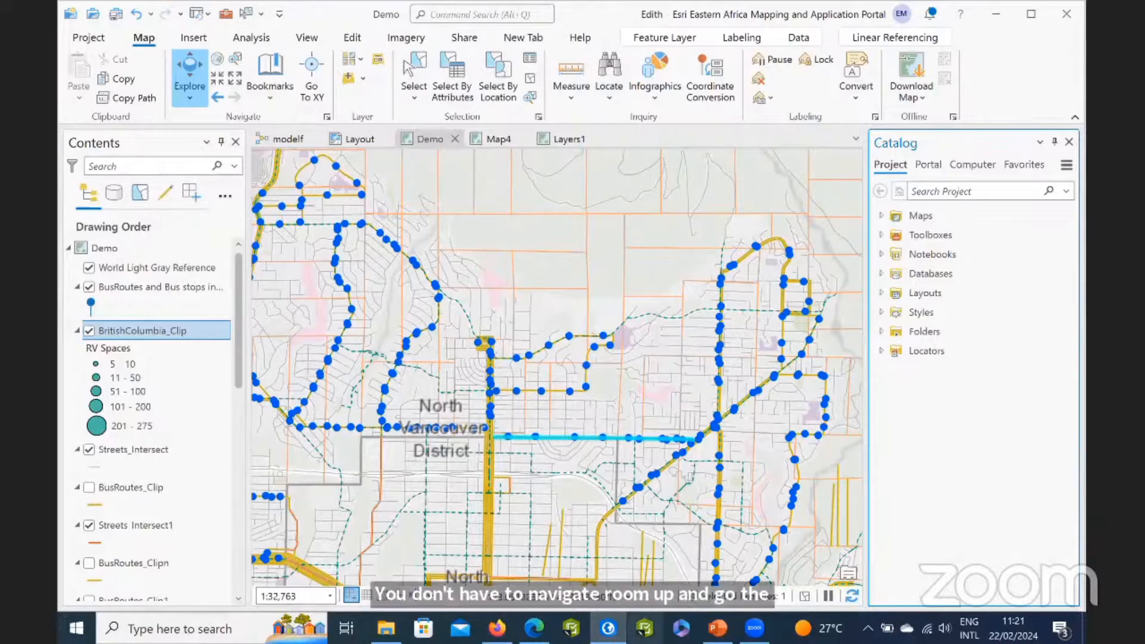
Switch to the PowerPoint presentation and run the slide show from the Updated terminology slide to the ArcGIS Pro Essentials slide.
mouse_move(718, 626)
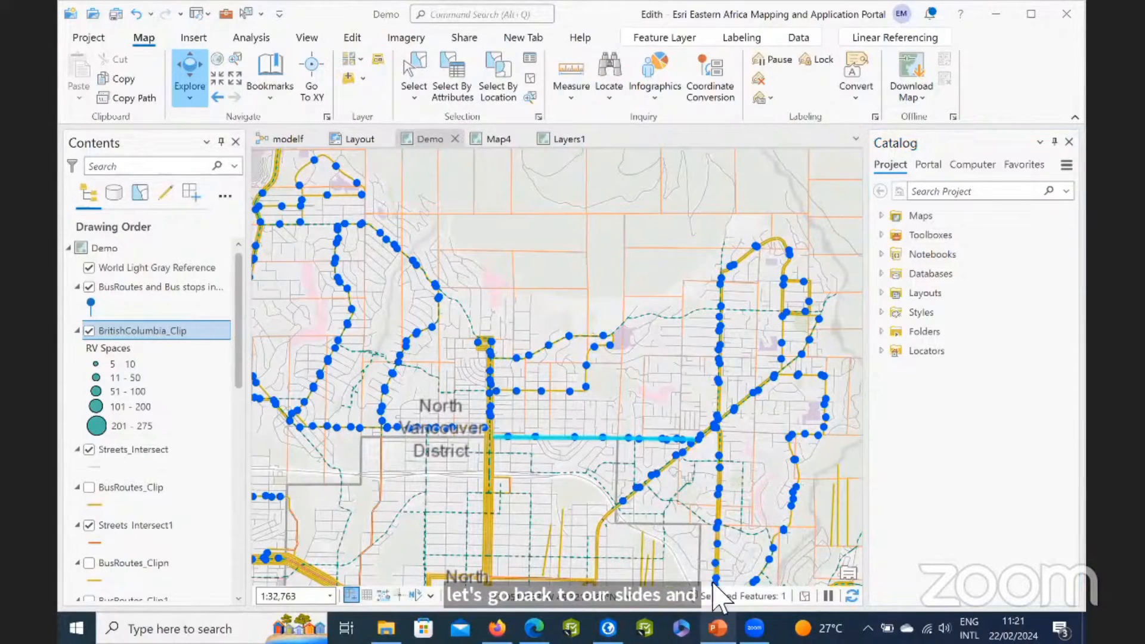
click(718, 628)
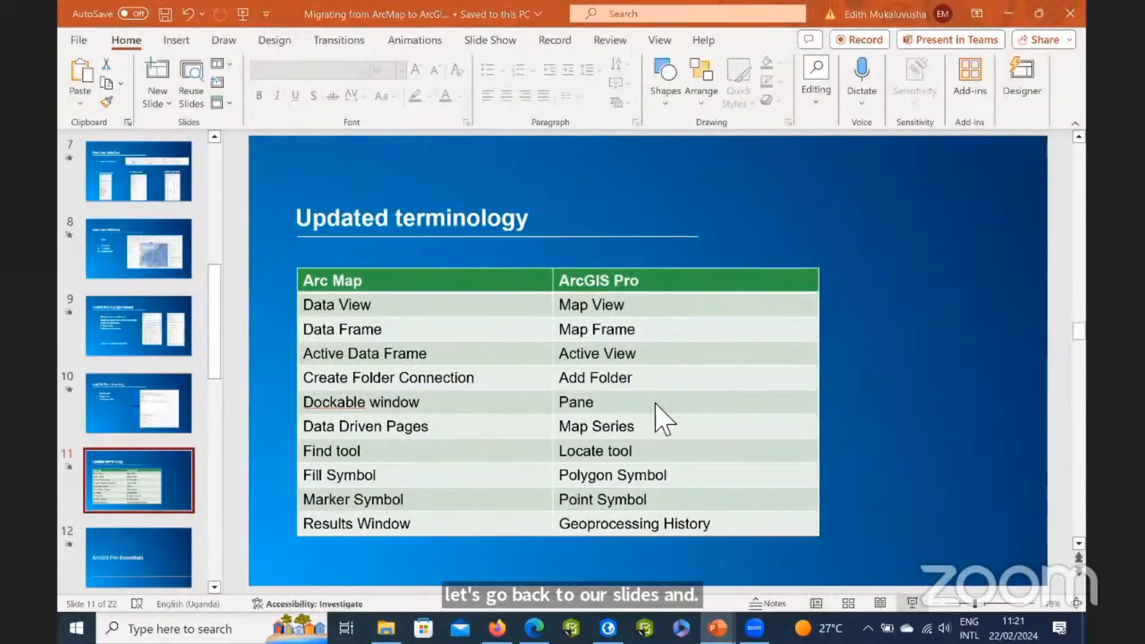
key(shift+F5)
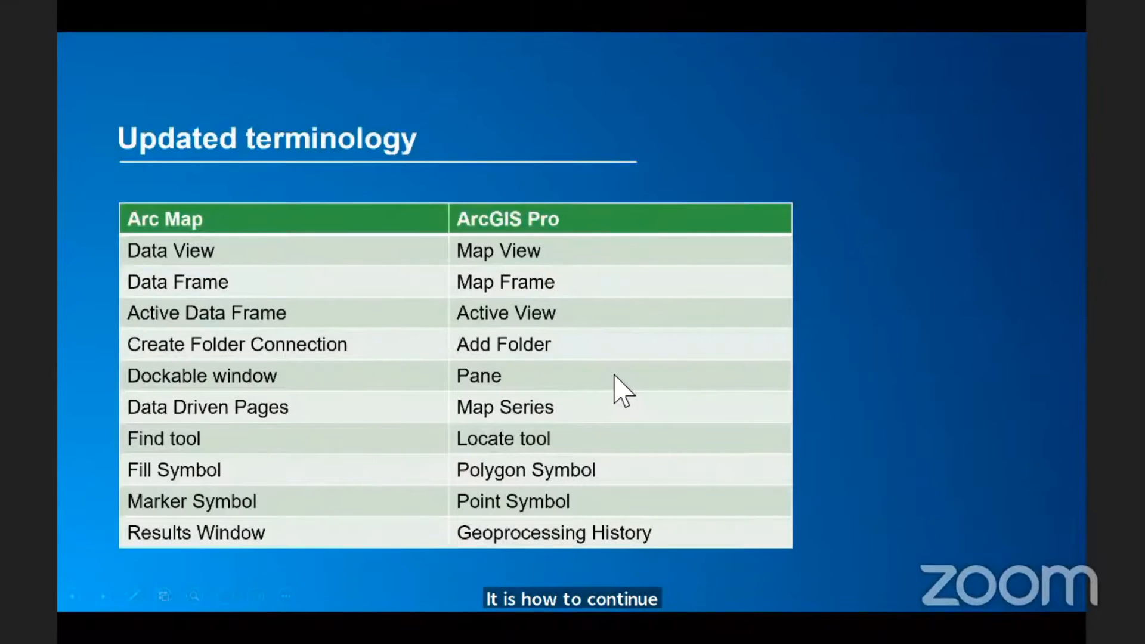
click(615, 375)
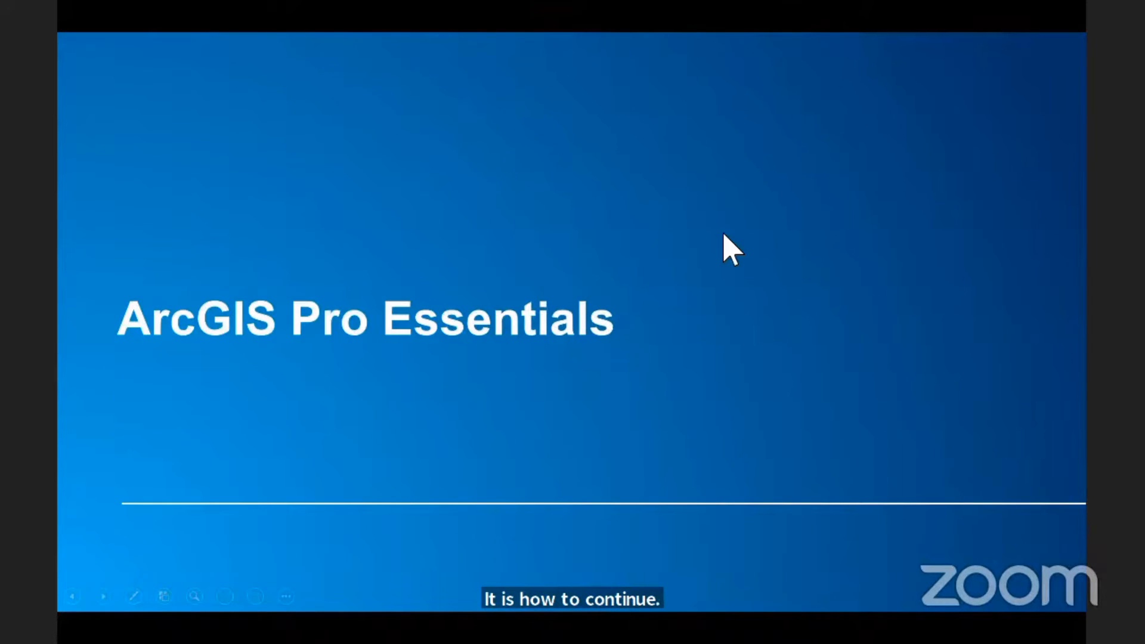
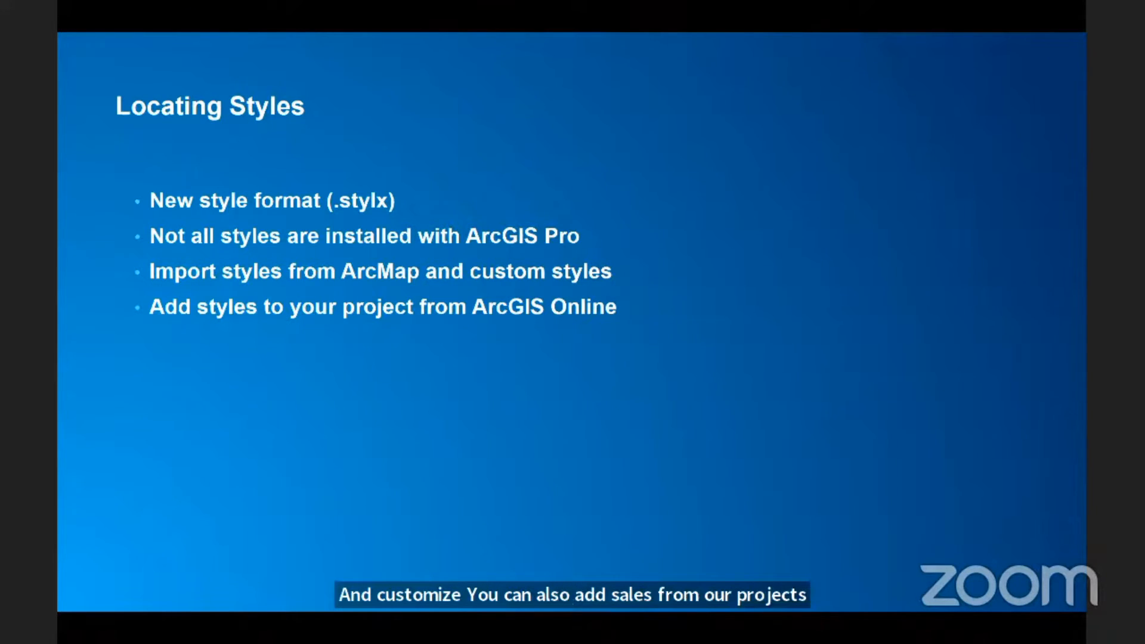
End the slide show at the Locating Styles slide and switch to ArcGIS Pro.
right_click(773, 307)
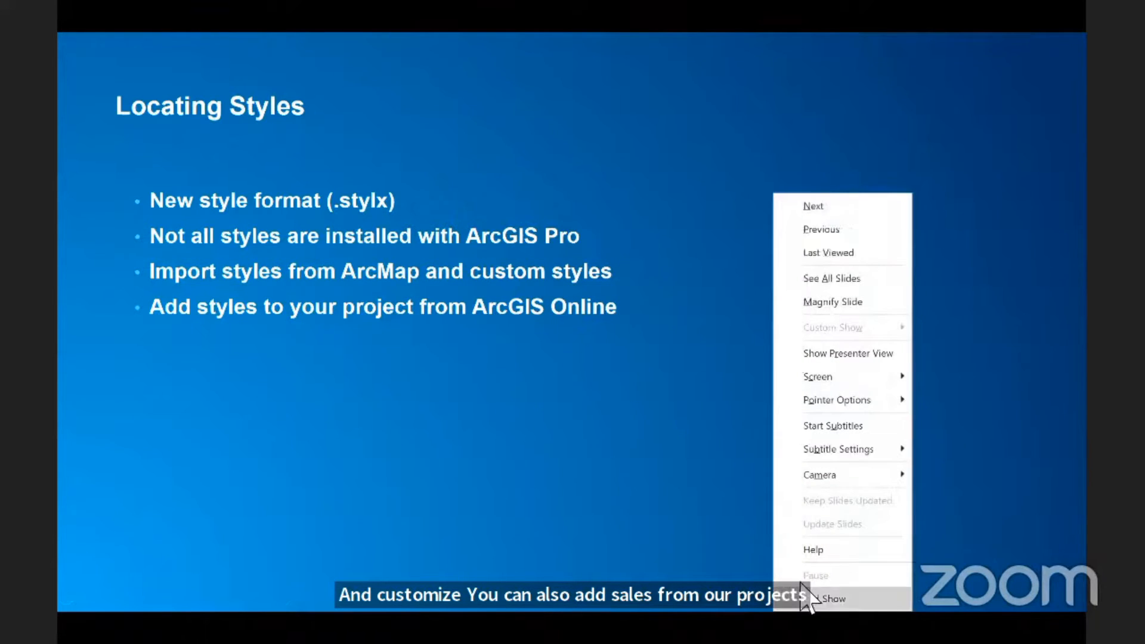
click(783, 598)
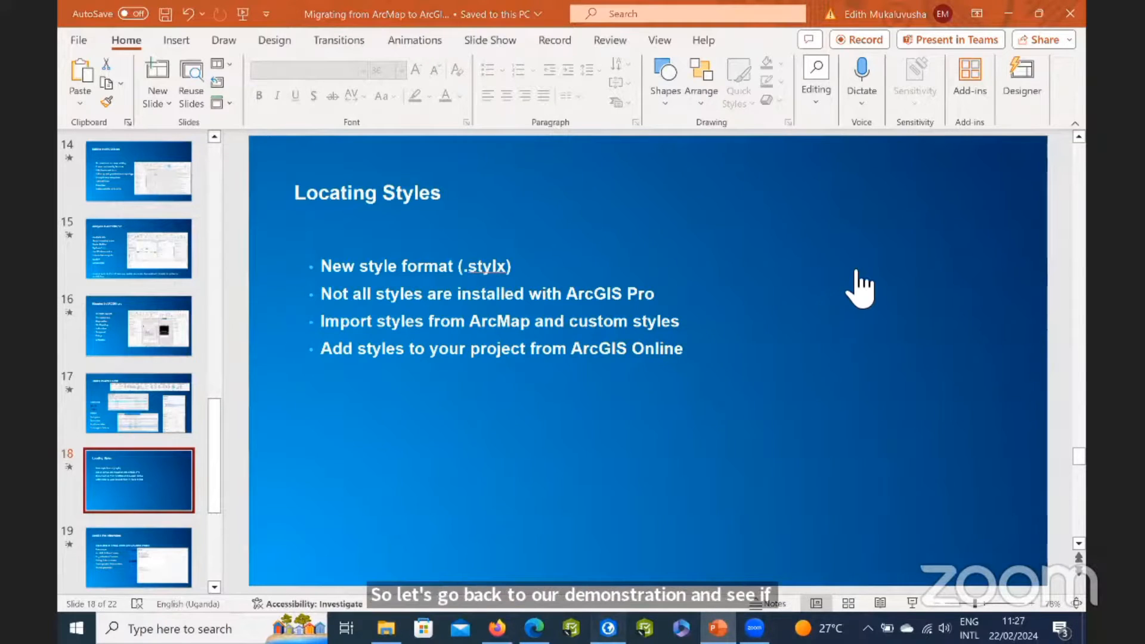
key(alt+Tab)
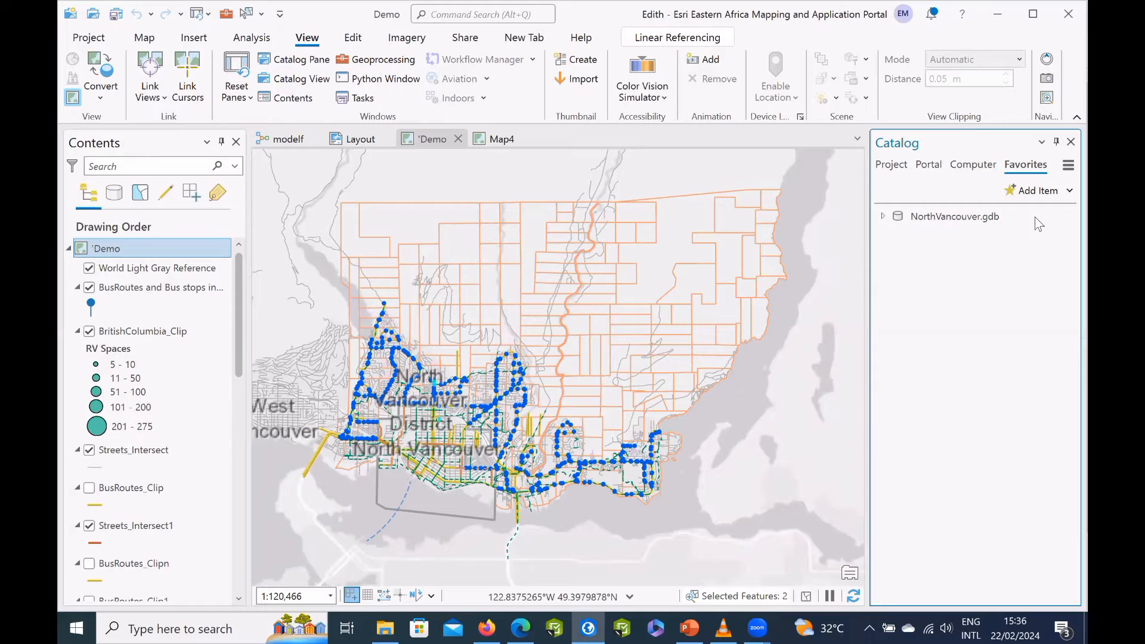
Set the favorite NorthVancouver.gdb geodatabase to be added to new projects.
click(961, 222)
mouse_move(960, 217)
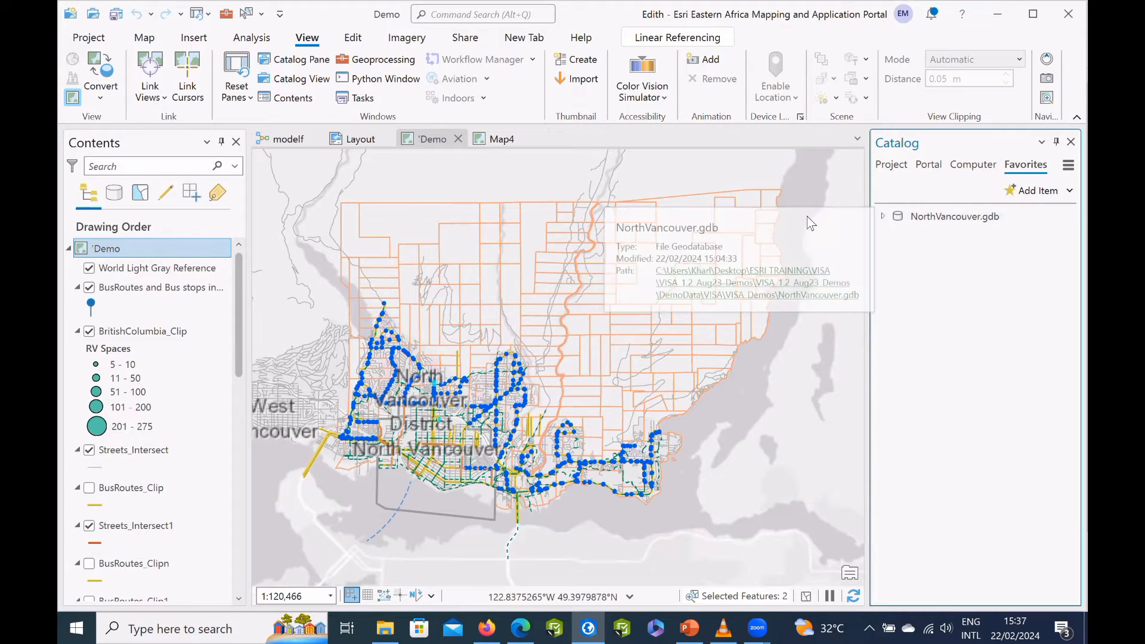
right_click(907, 216)
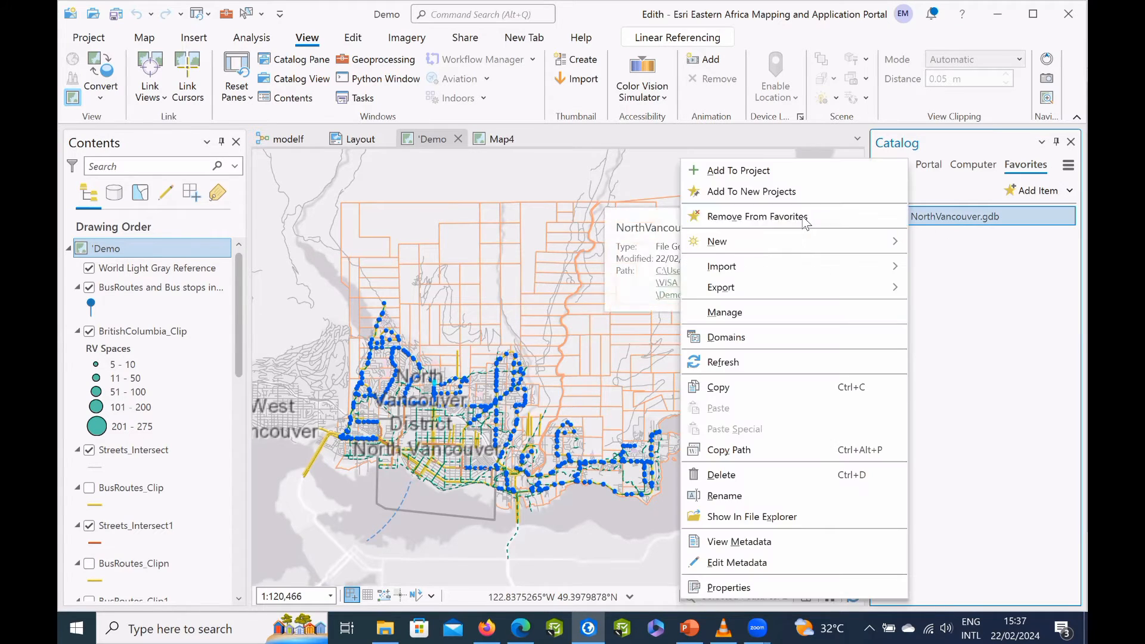
click(766, 216)
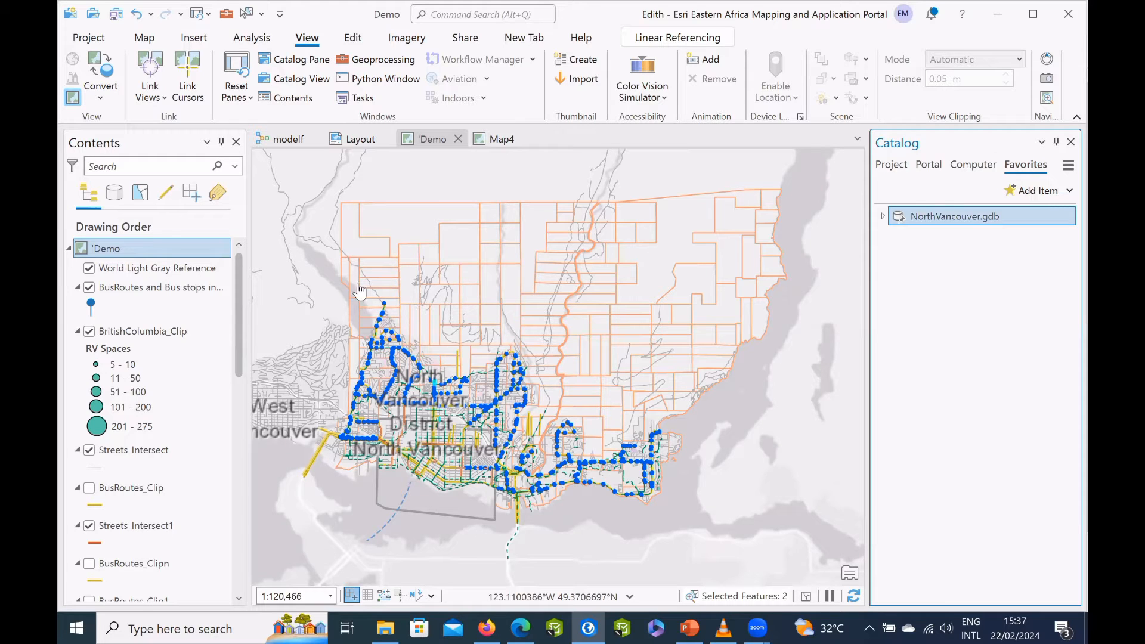
Go to the Bus Routes bookmark listed under the 5b - Configuring Pop-Ups bookmarks.
click(165, 40)
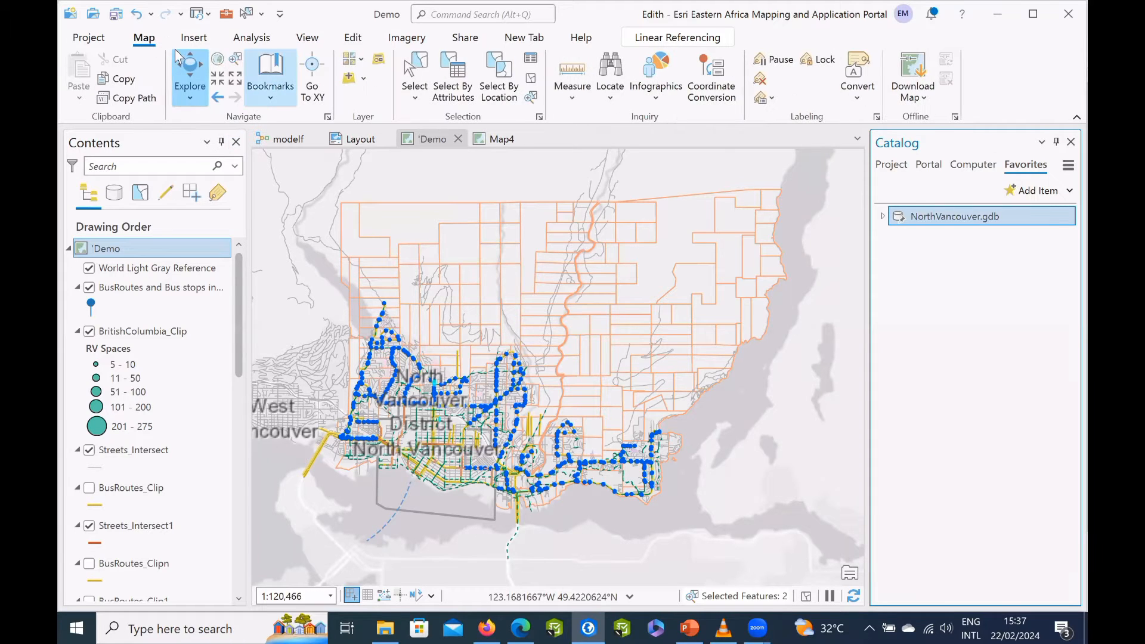
click(271, 102)
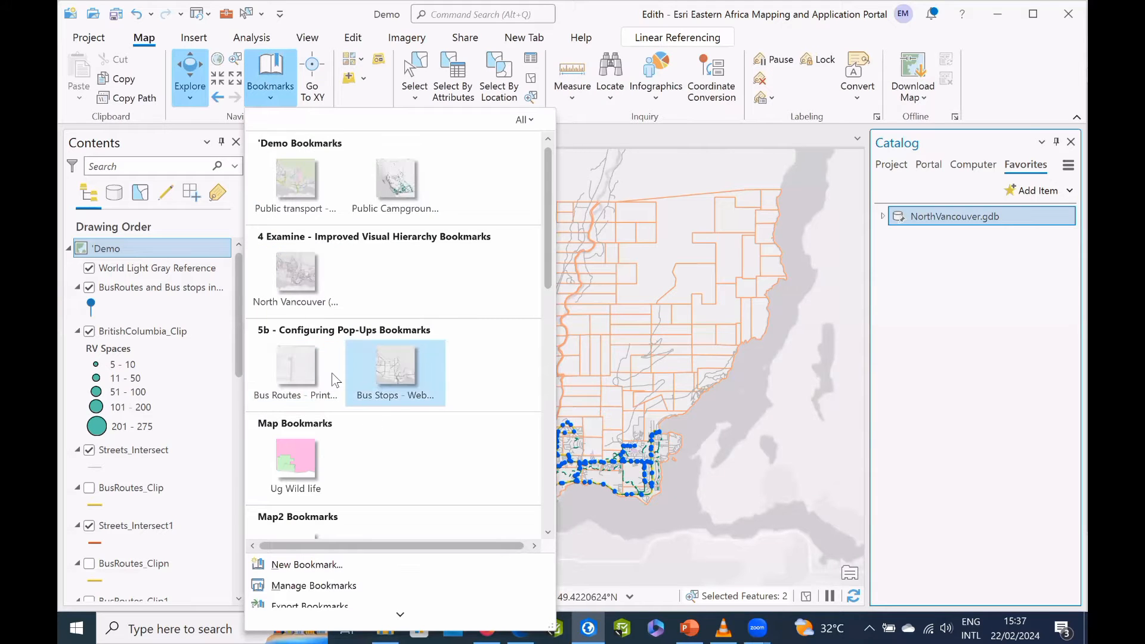
click(299, 378)
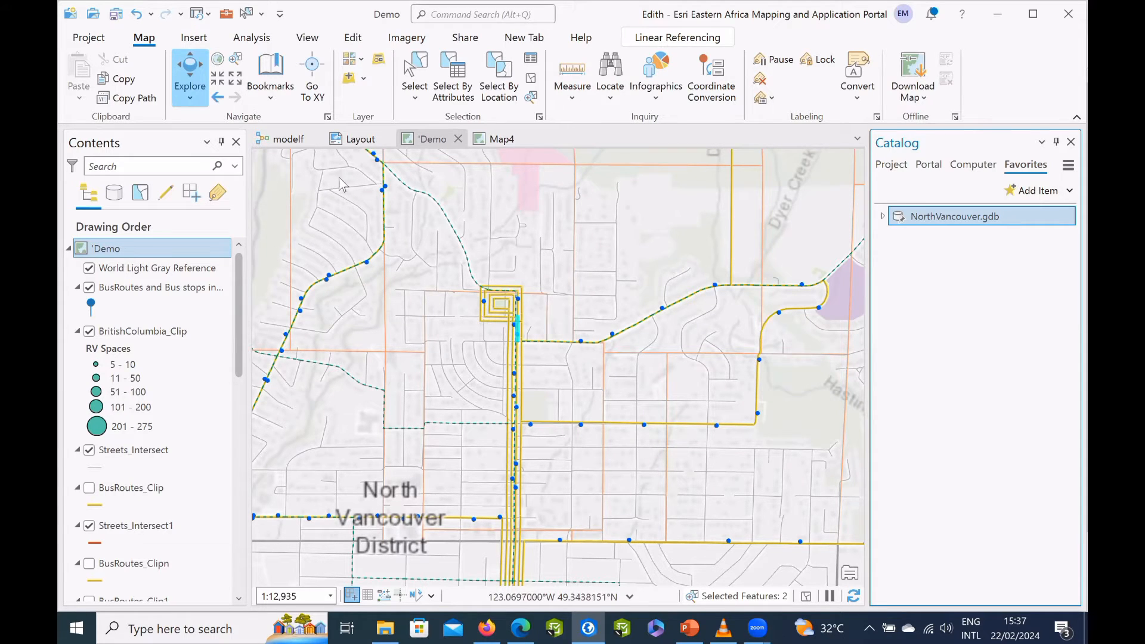
Filter the feature templates by "Bus" and draw a short Bus Routes line northward from the existing route east of the bus loop.
click(354, 38)
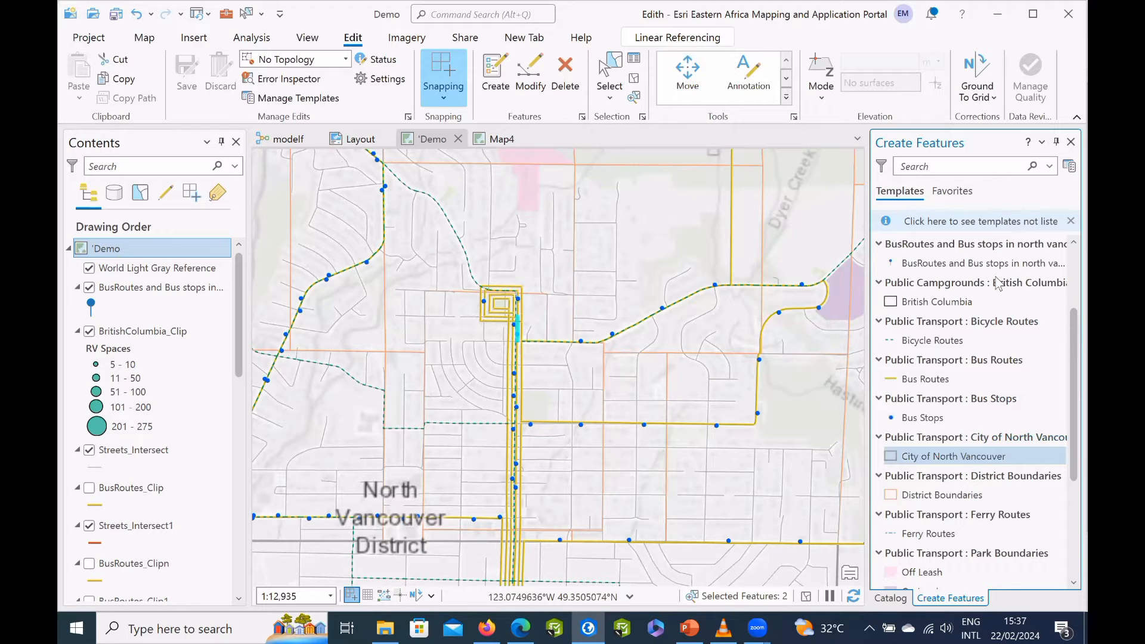
click(942, 172)
text(Bus)
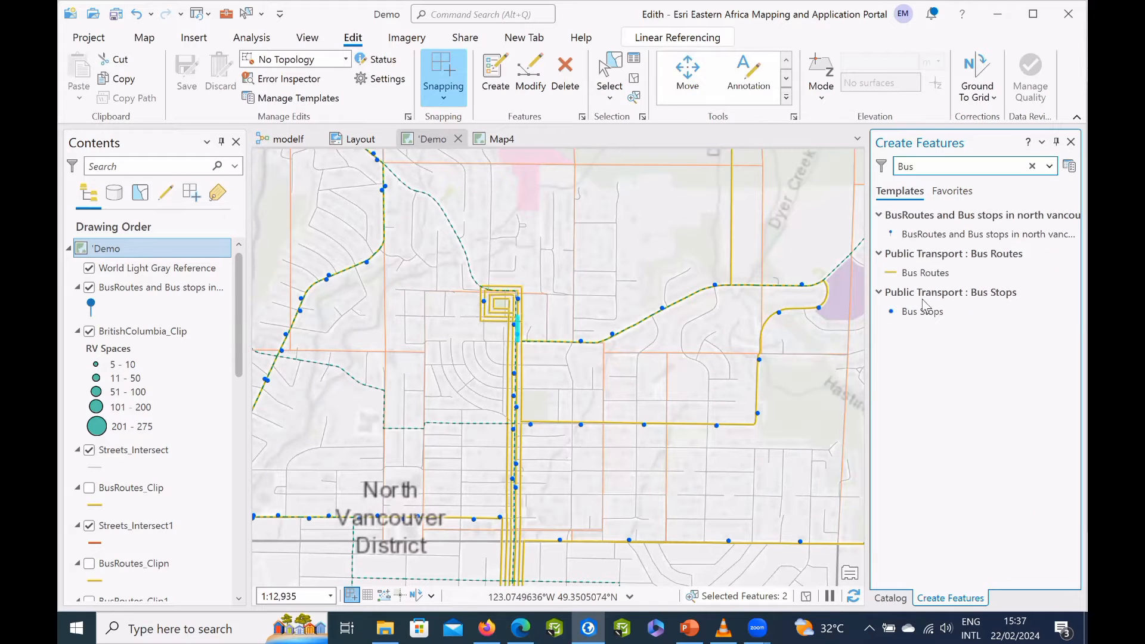
click(922, 302)
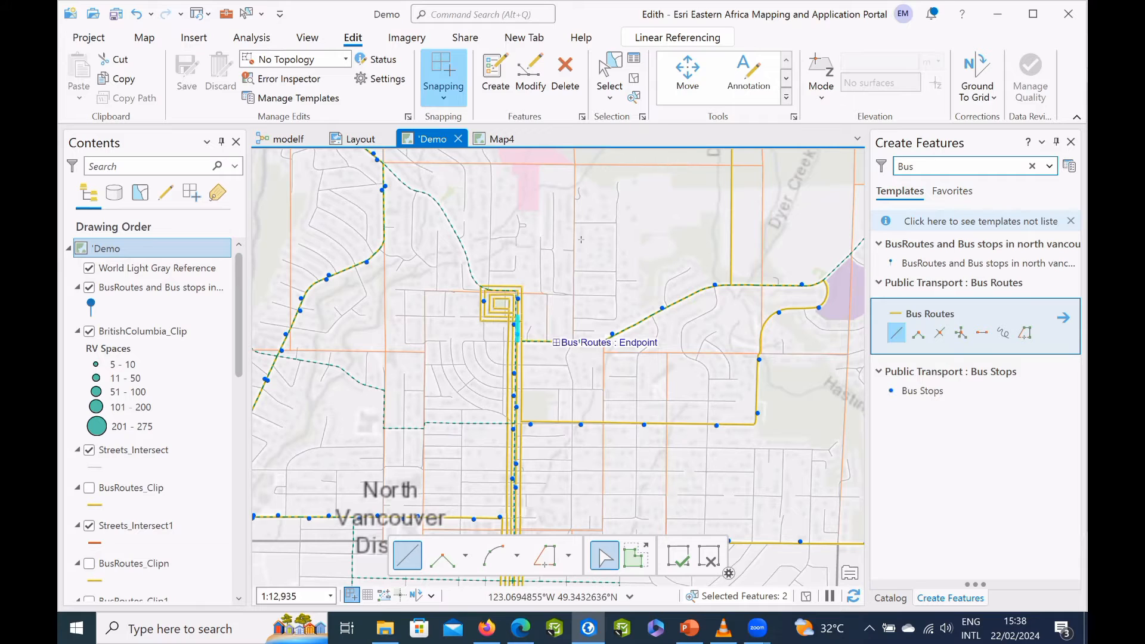
double_click(561, 234)
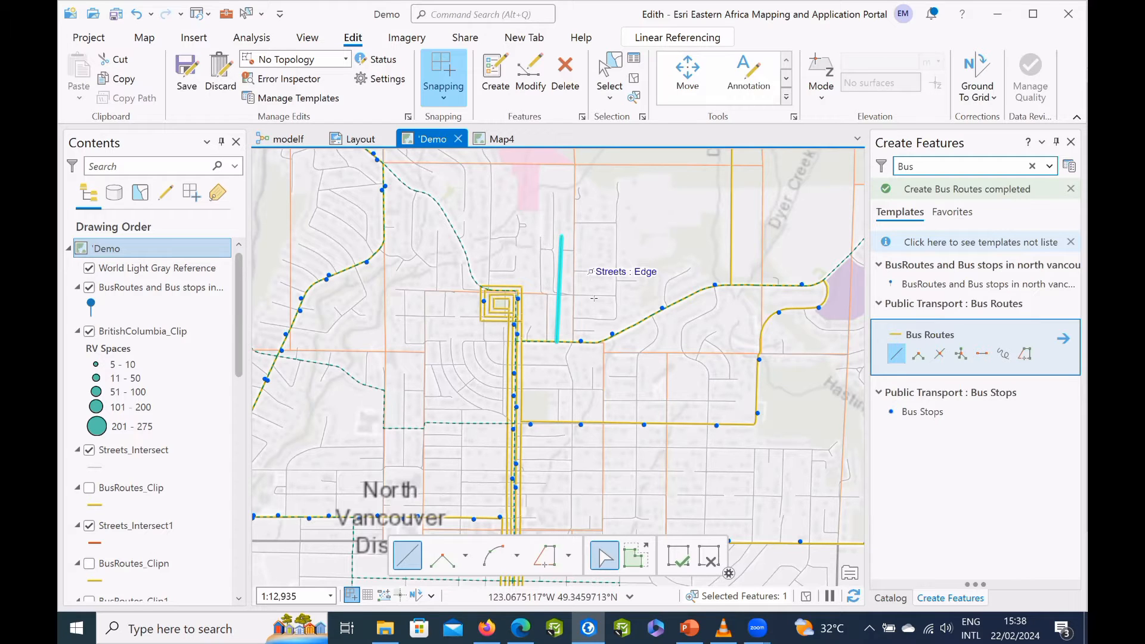
Open the template manager and start a new group template for the Bus Routes layer in Public Transport.
click(1067, 166)
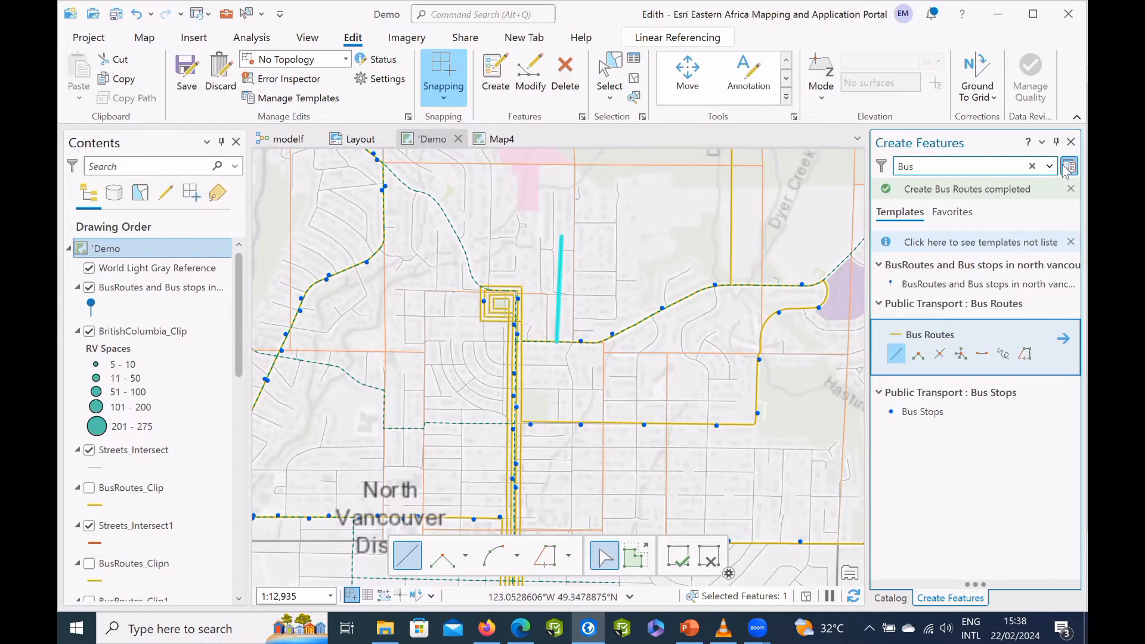
click(1067, 167)
click(897, 353)
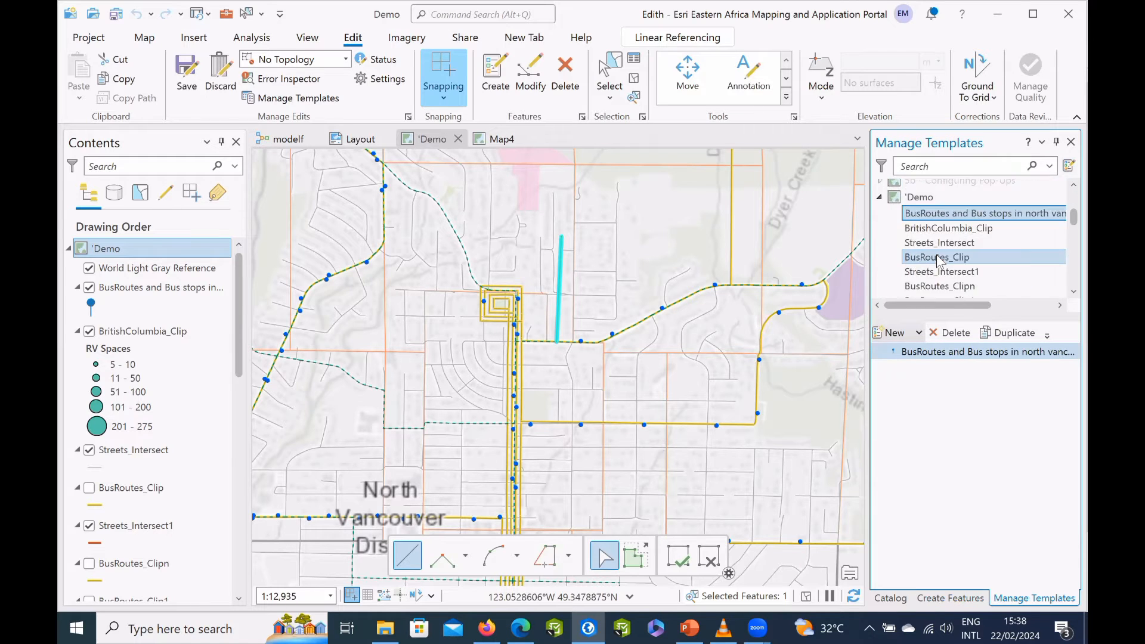
scroll(939, 262, down, 3)
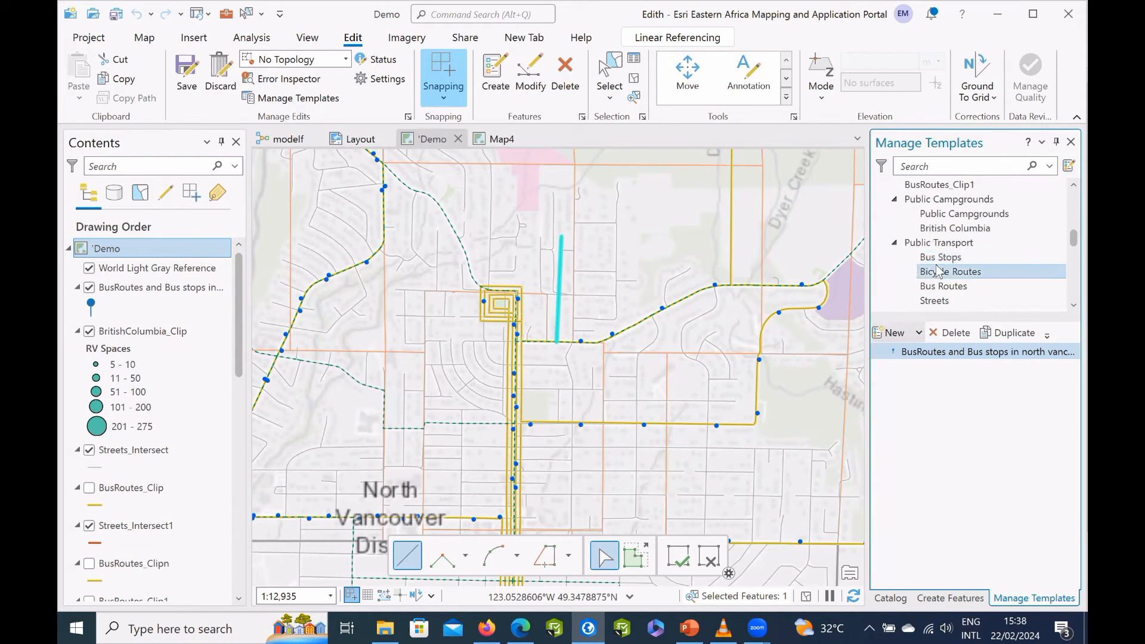
scroll(943, 253, down, 1)
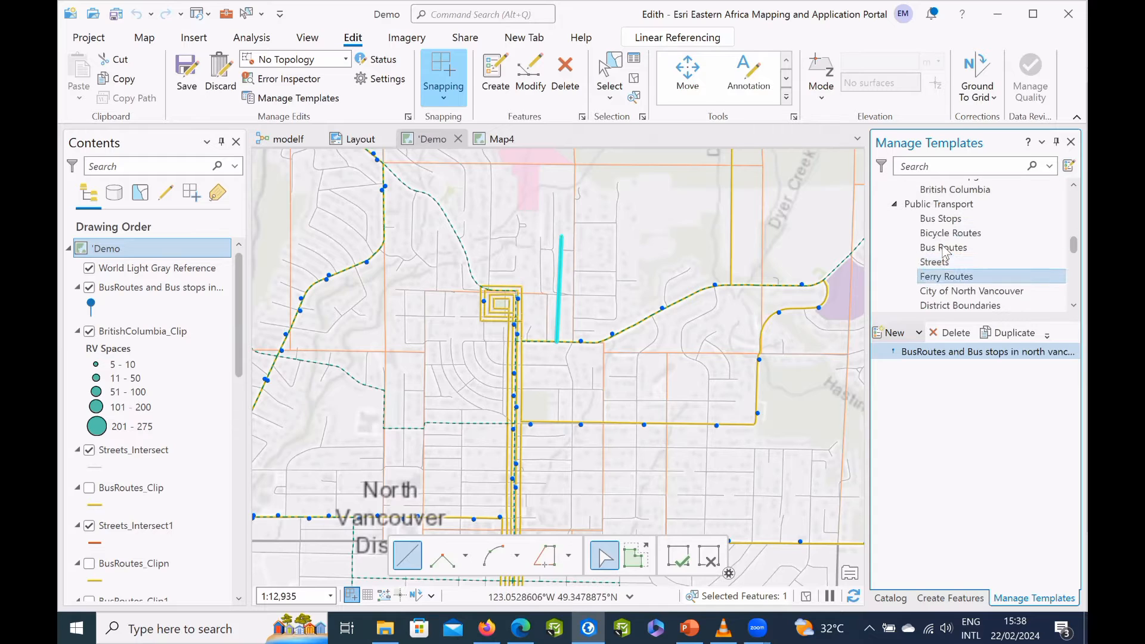
click(942, 248)
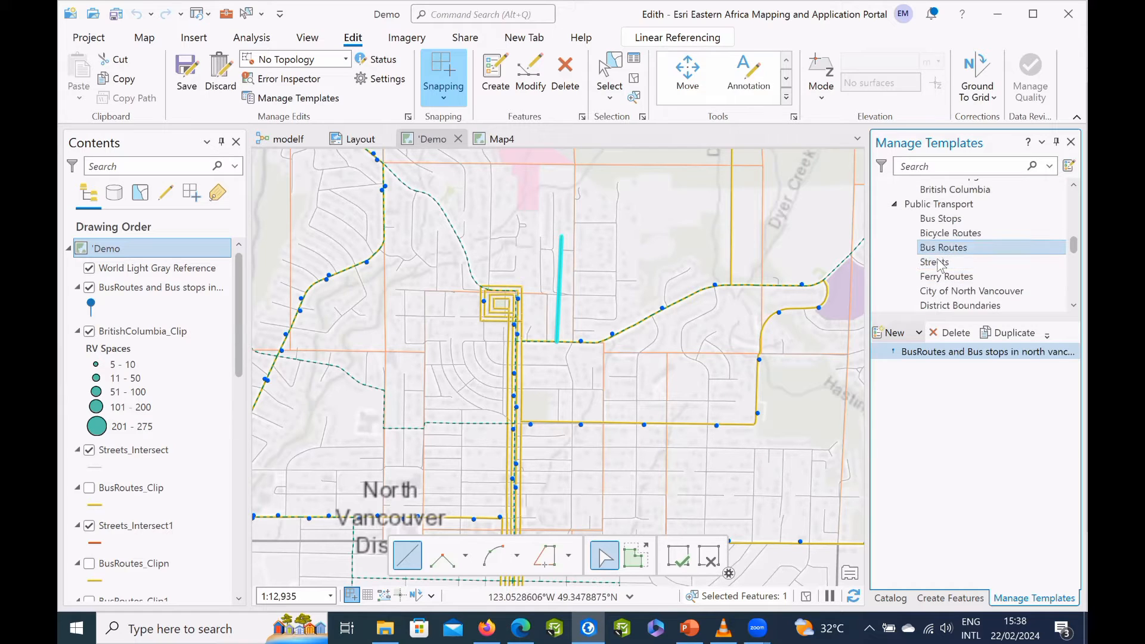
click(932, 352)
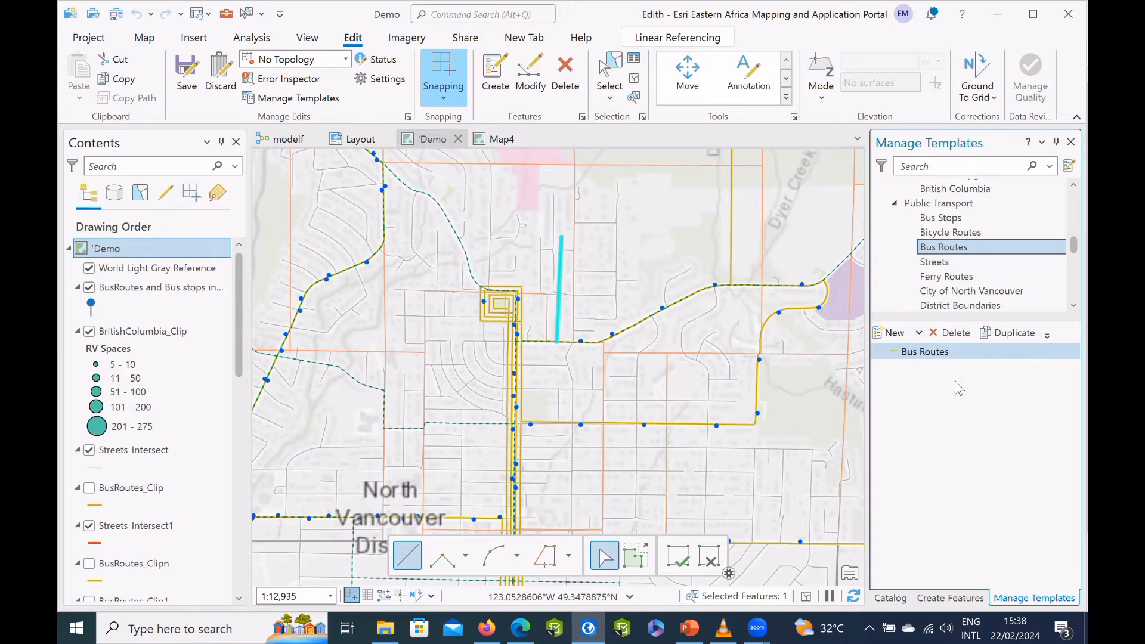
right_click(932, 351)
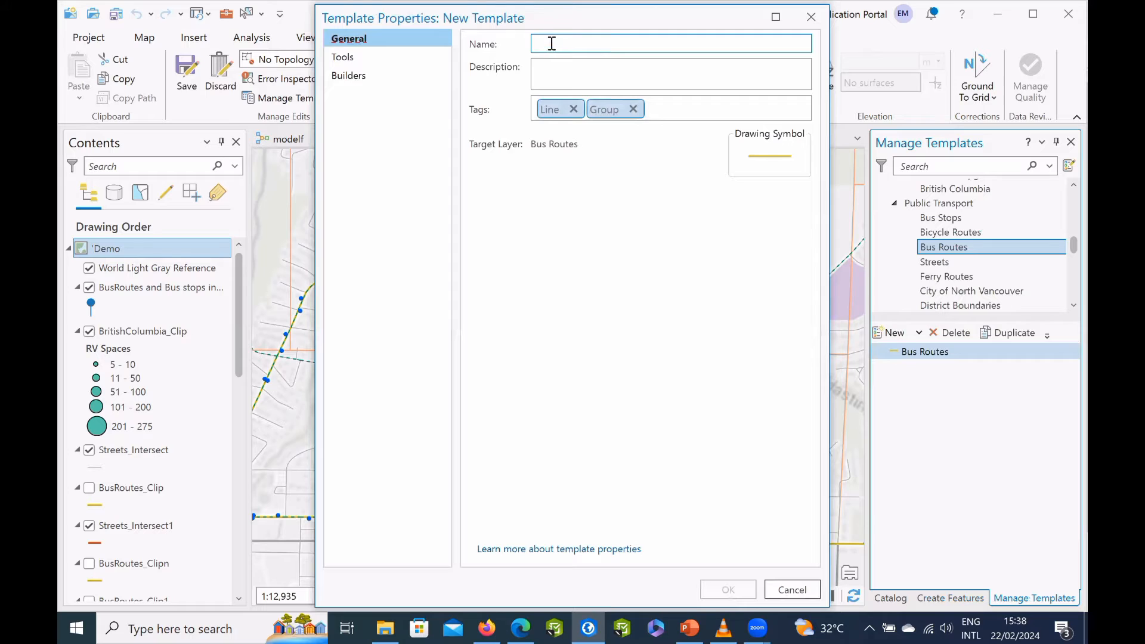
Name the template "Bus routes transport" and describe it as "New transport means".
text(Bus routes transport)
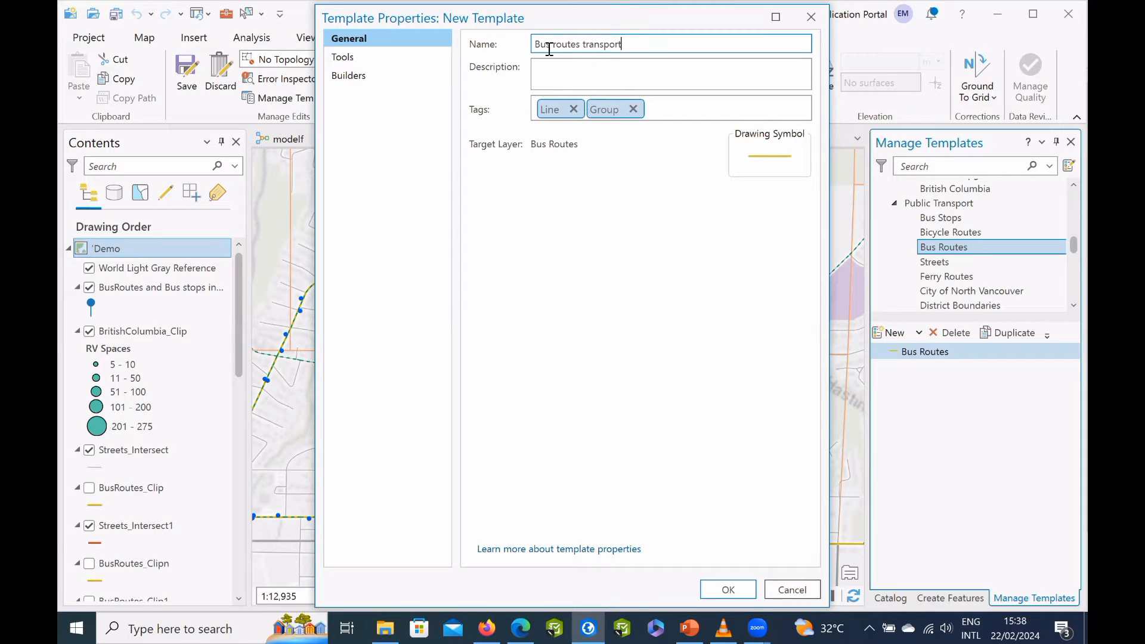
click(550, 79)
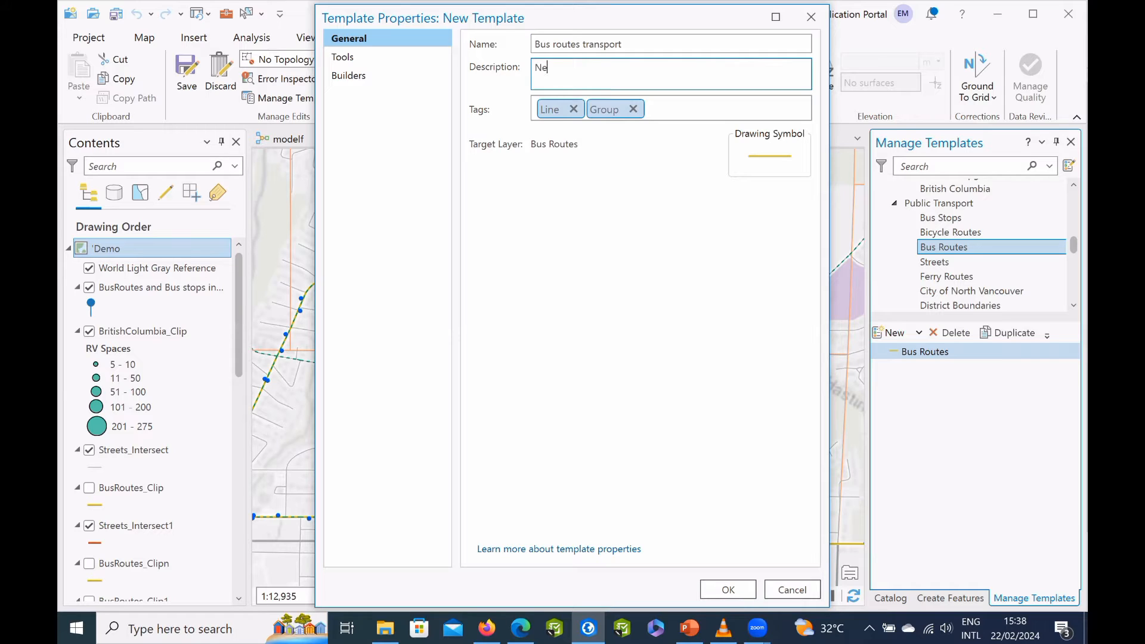
text(New trasnport means)
click(577, 67)
key(BackSpace)
text(s)
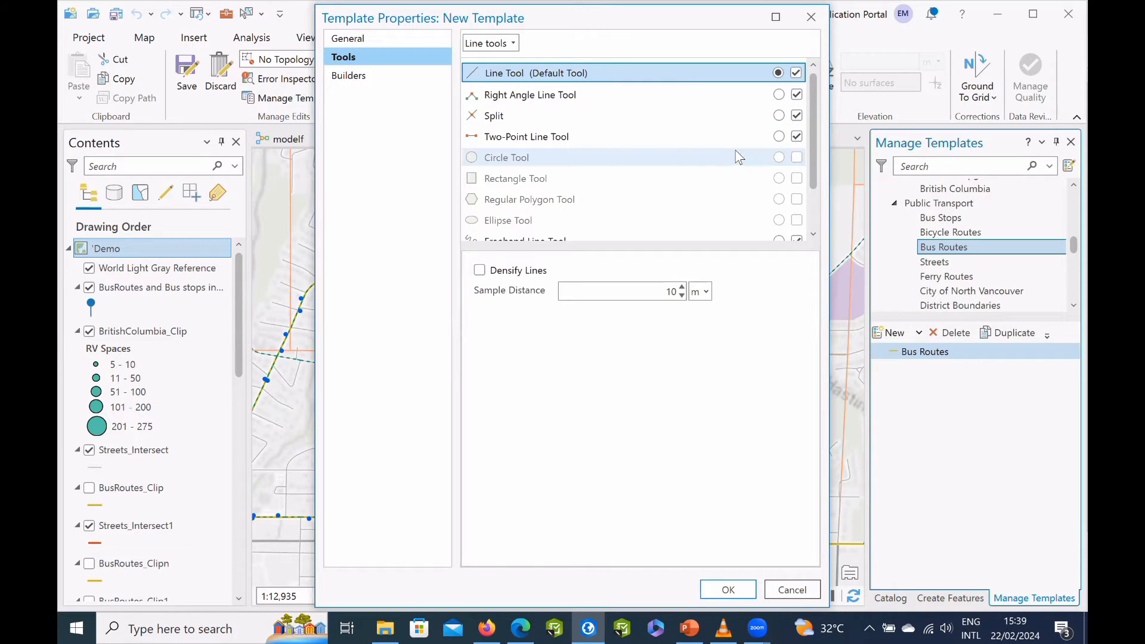
Disable the Freehand Line Tool and the Trace Line Tool among the template's line tools.
scroll(761, 156, down, 2)
click(796, 186)
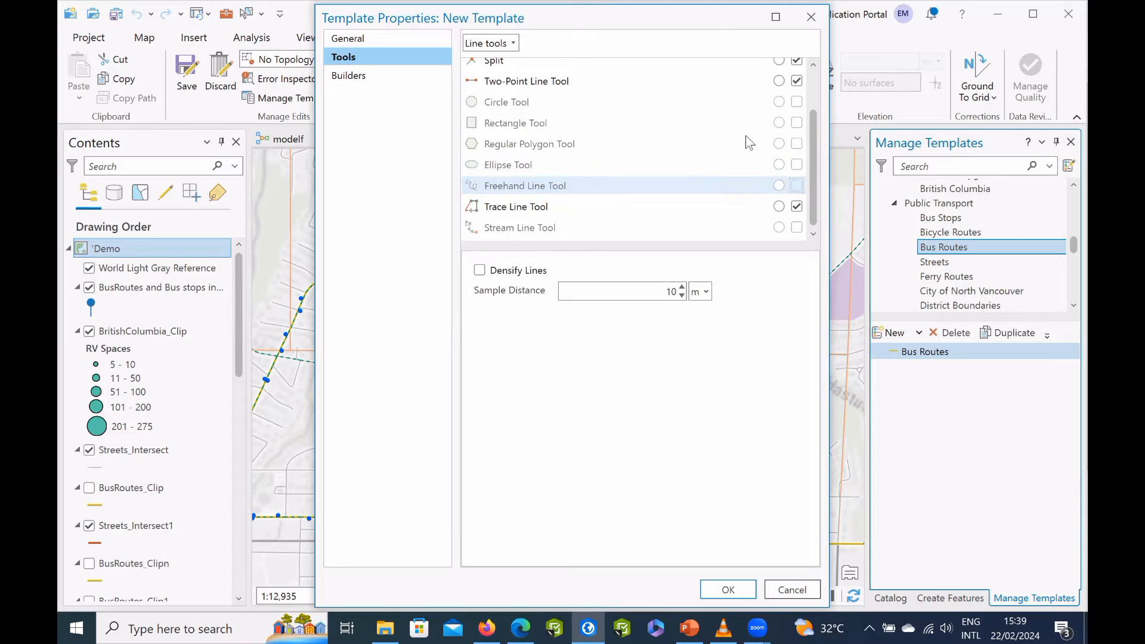
click(796, 206)
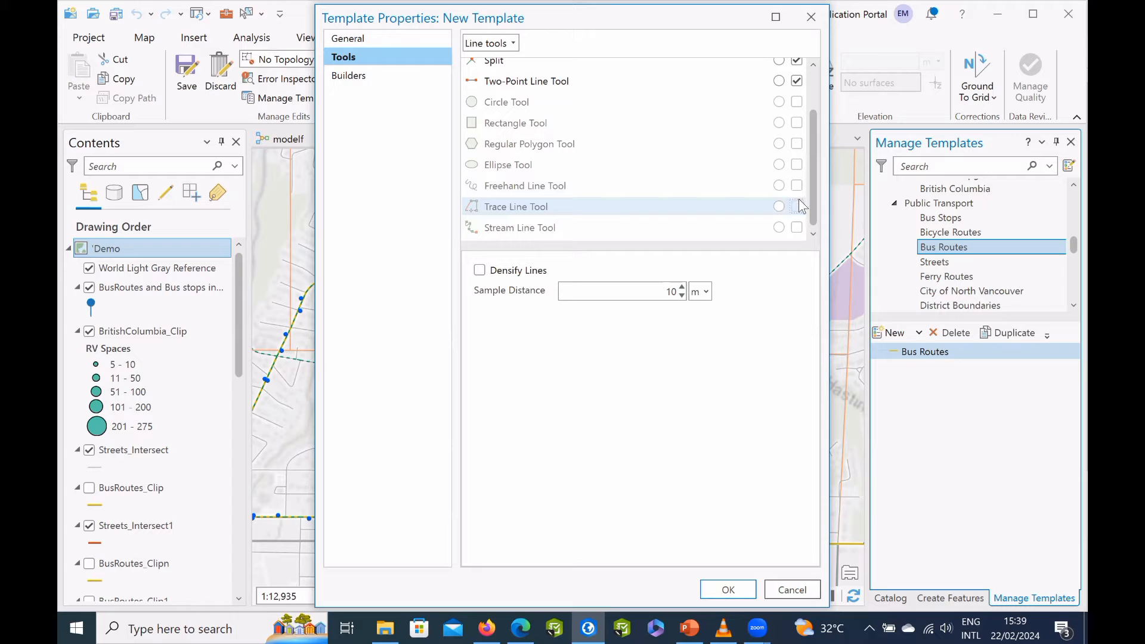
Search the builder's feature templates for "bus" and choose Bus Stops from Public Transport as the additional feature.
click(376, 80)
click(508, 100)
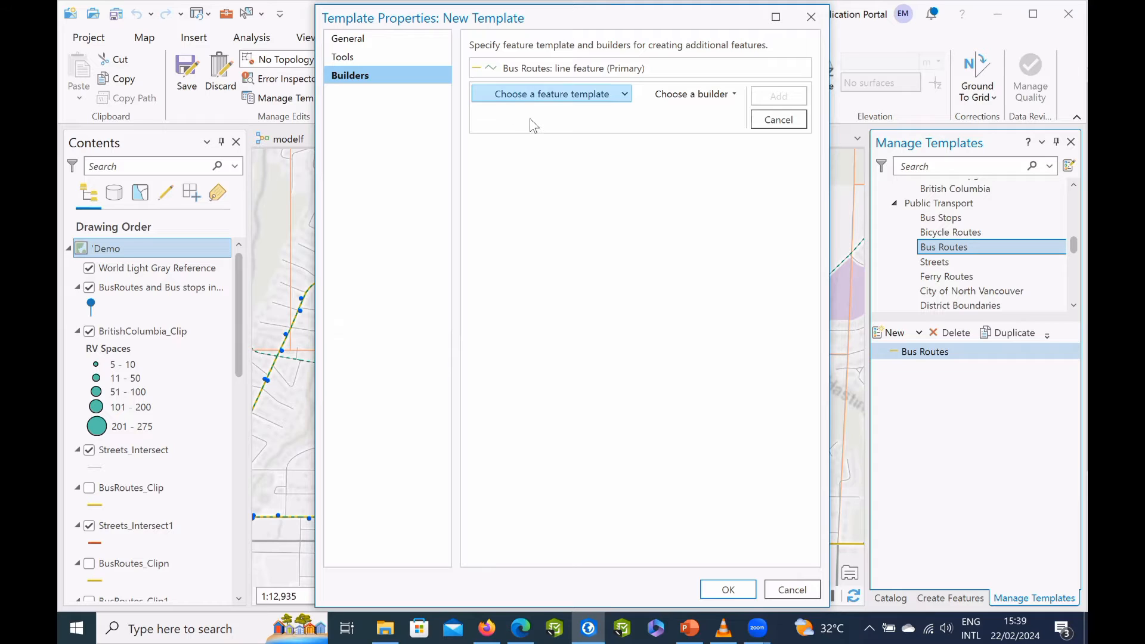
click(624, 95)
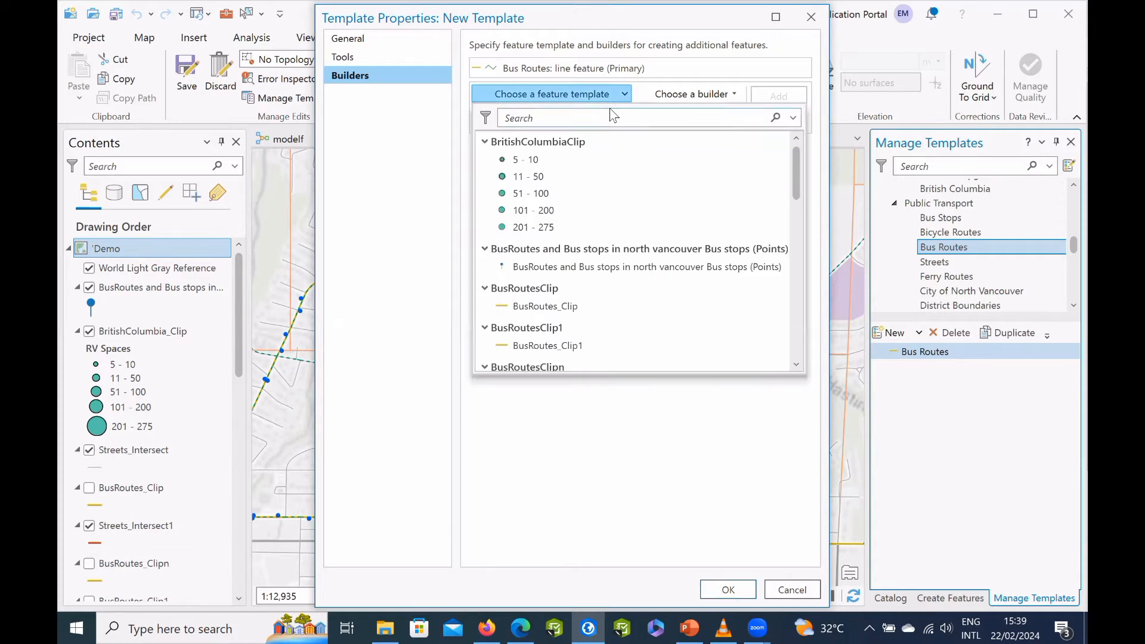
text(bust)
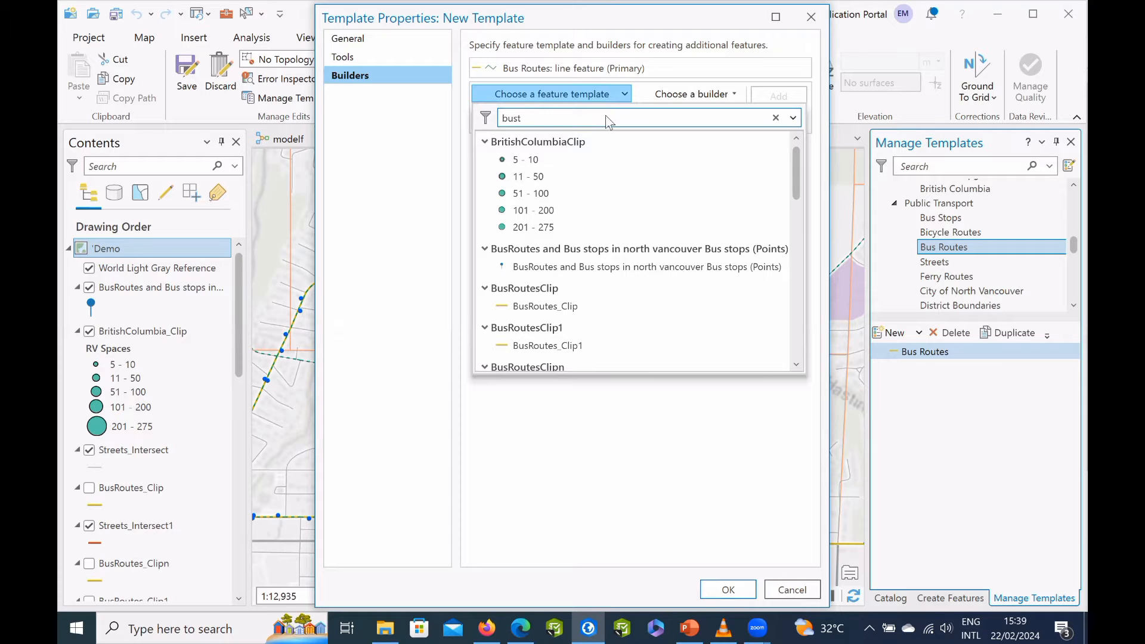
key(BackSpace)
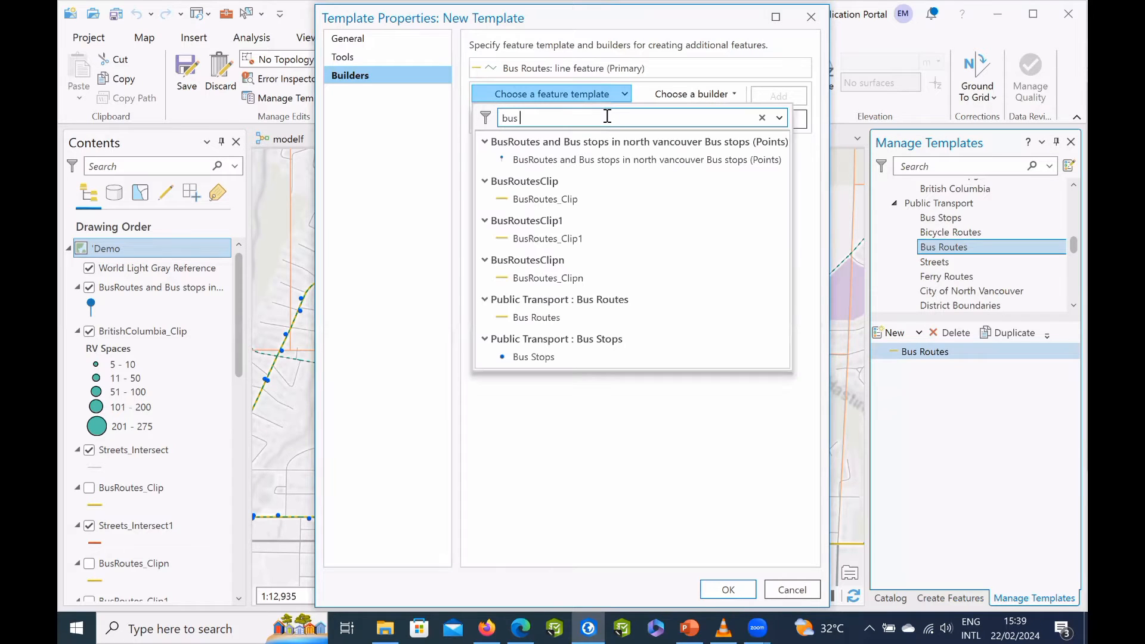
click(549, 359)
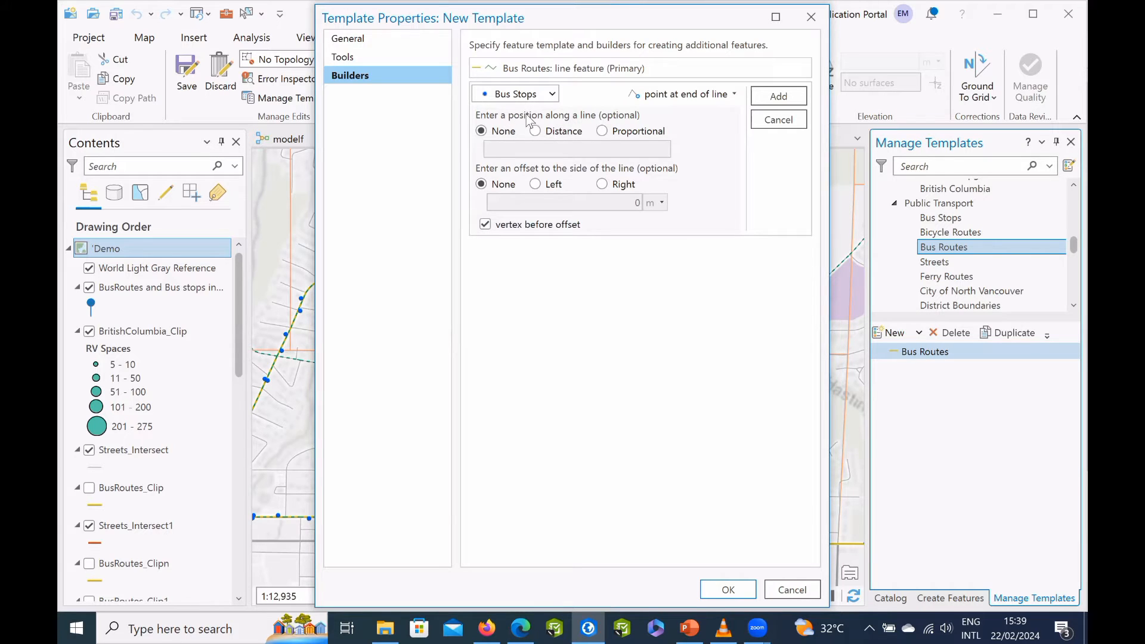
Build the bus stop as a point at beginning of line at a distance of 20 m, and create the template.
click(536, 131)
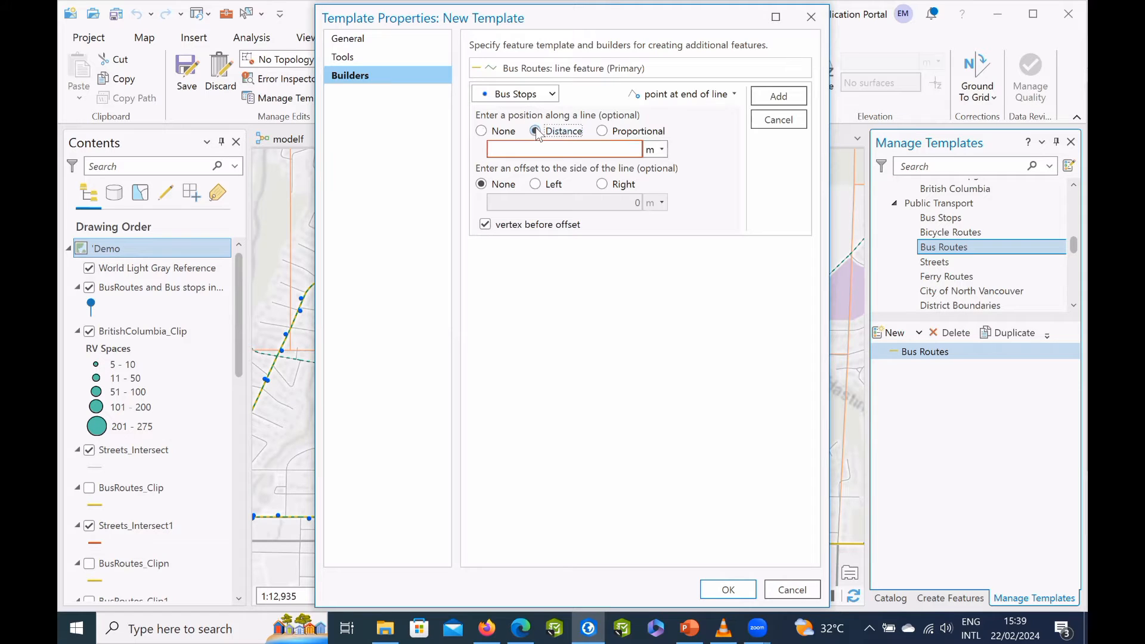
click(724, 96)
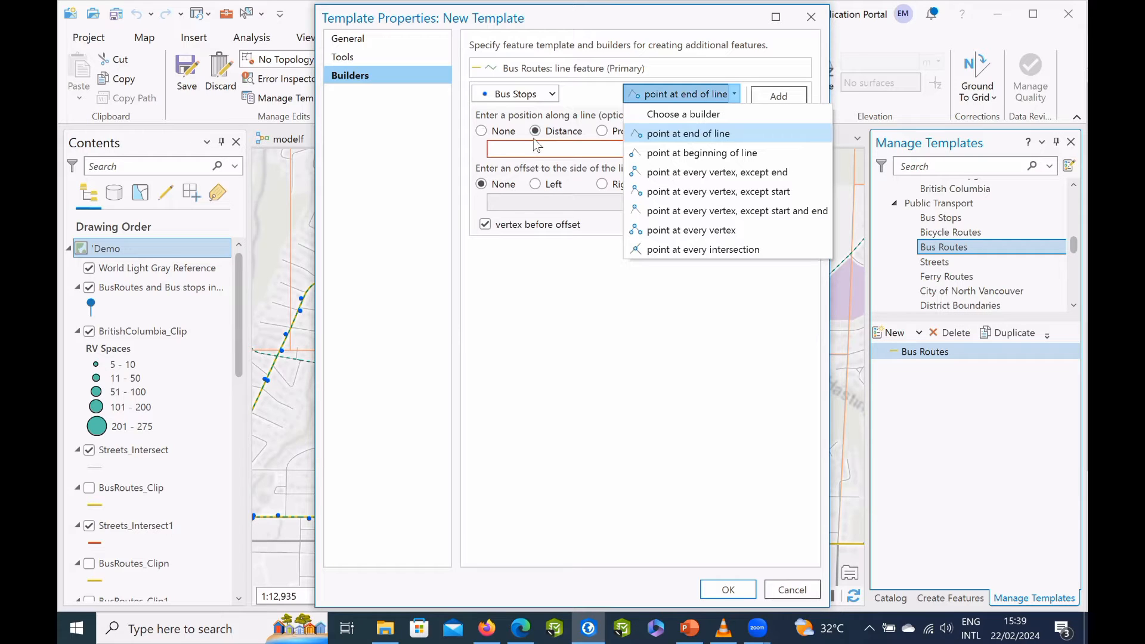
click(701, 153)
click(536, 132)
click(551, 149)
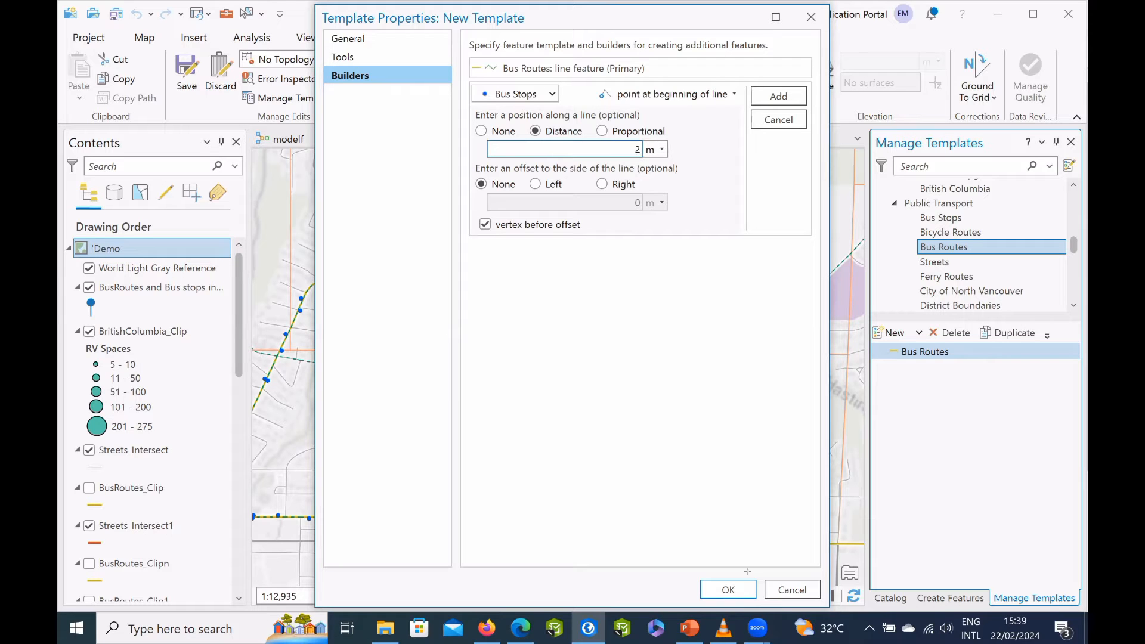
text(0)
key(Return)
key(Return)
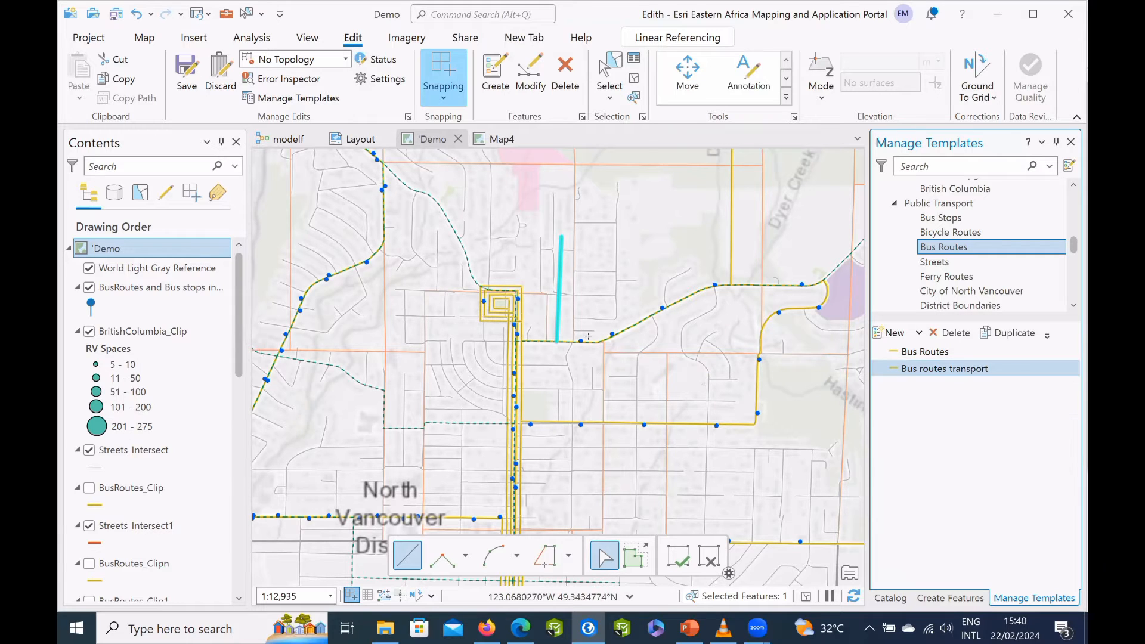
Draw two more straight bus routes northward, one from the route along E Braemar Rd and one from the parallel route south of it.
click(536, 341)
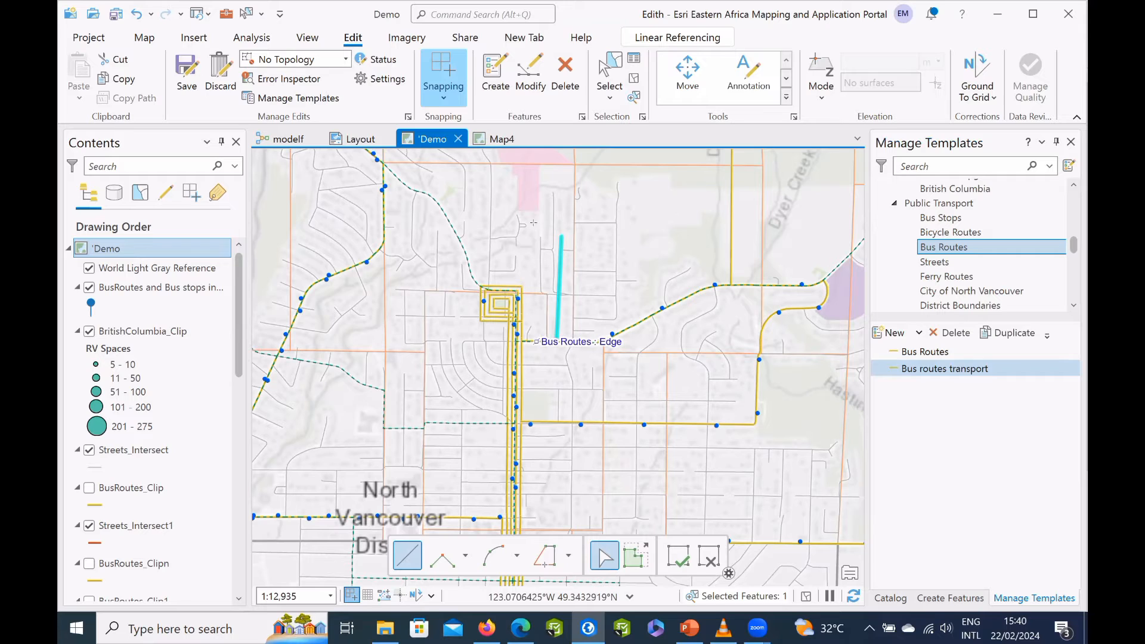
click(539, 330)
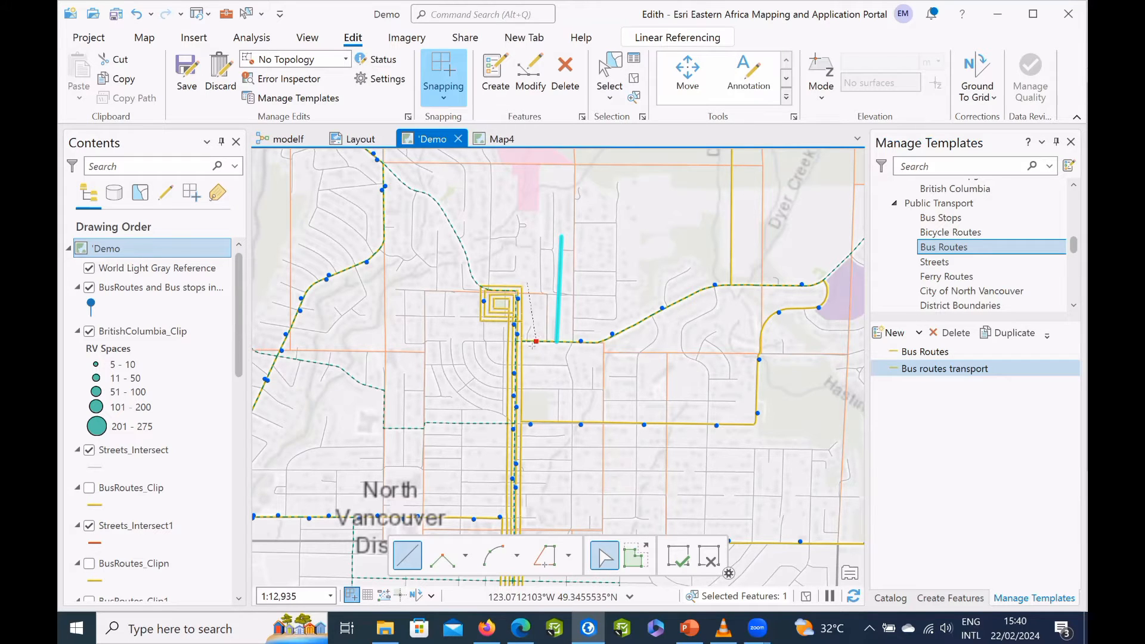
scroll(540, 331, up, 2)
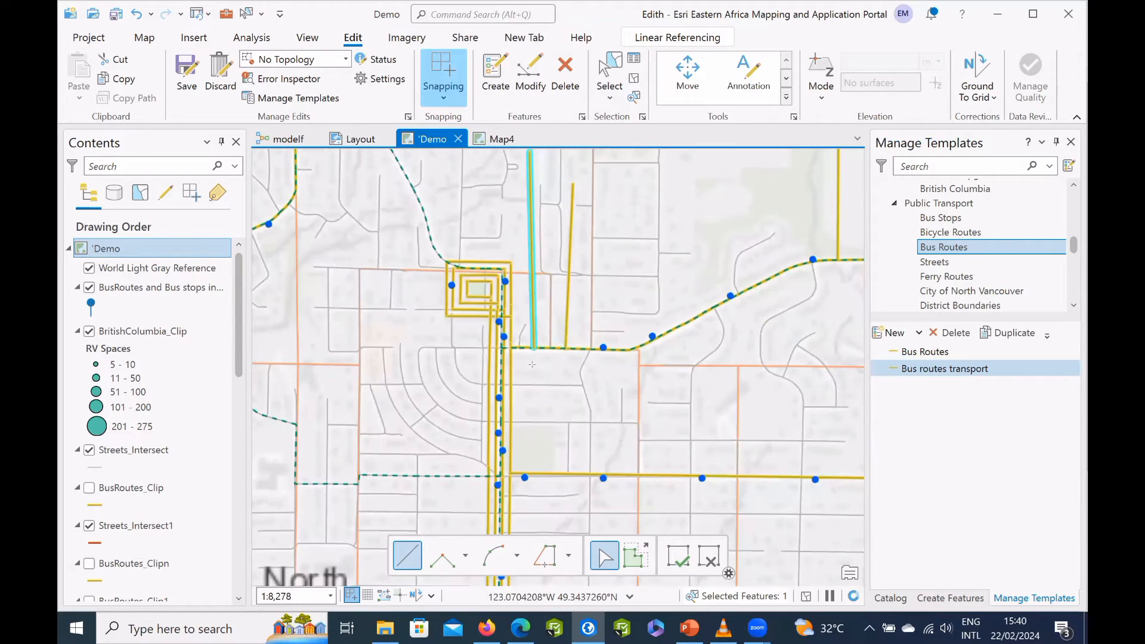
scroll(532, 364, up, 4)
scroll(533, 362, down, 2)
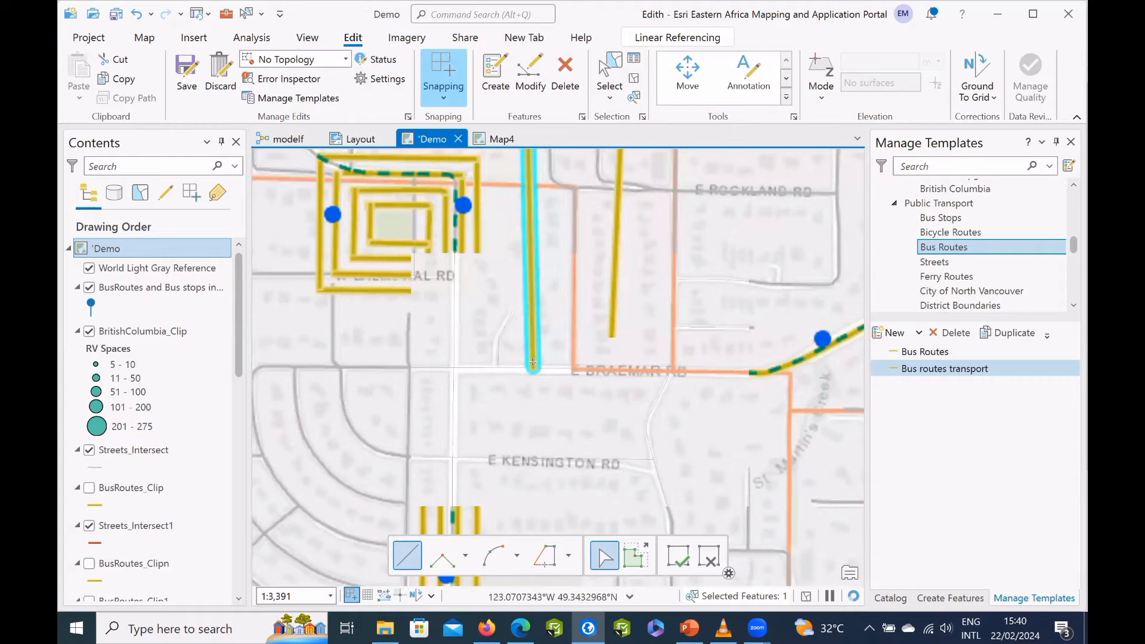
scroll(532, 362, down, 1)
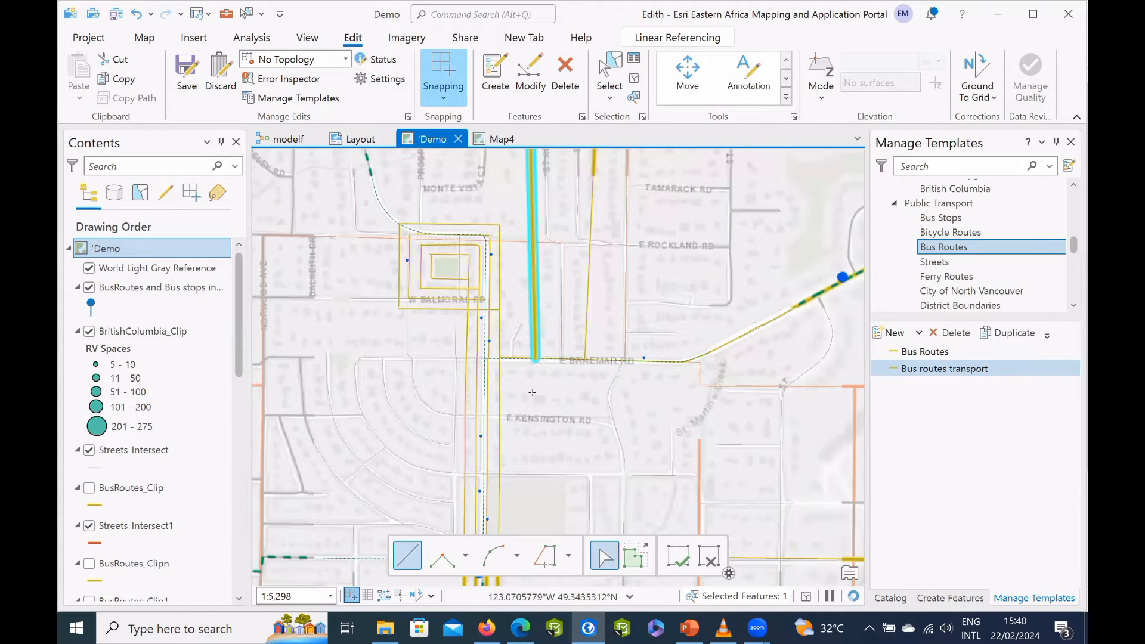
scroll(540, 387, up, 2)
scroll(549, 382, down, 3)
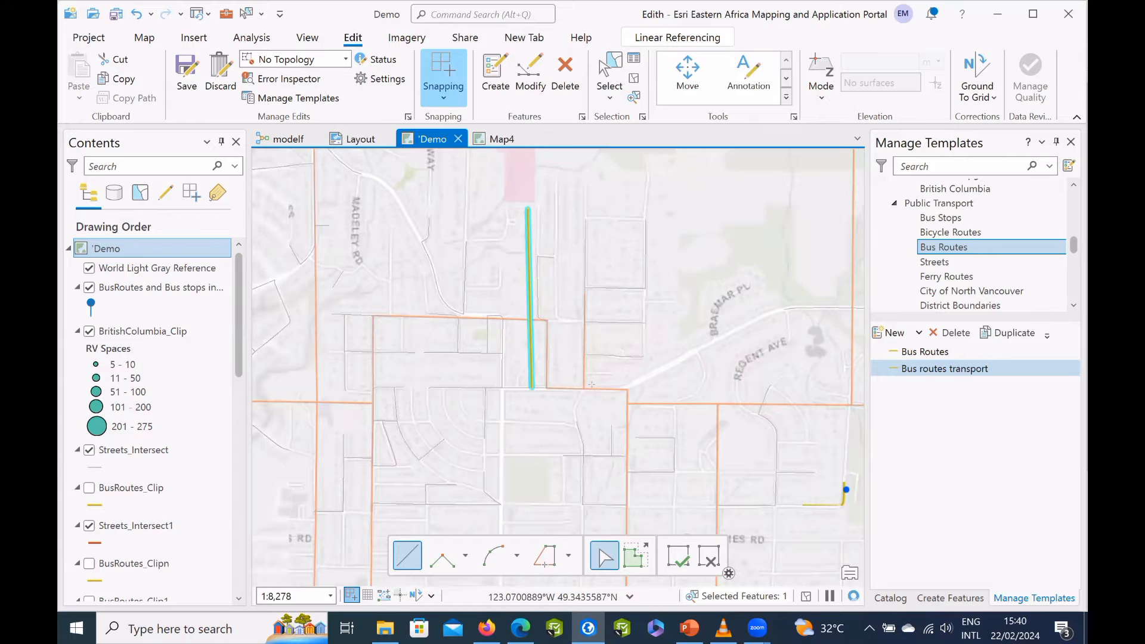
scroll(592, 466, down, 1)
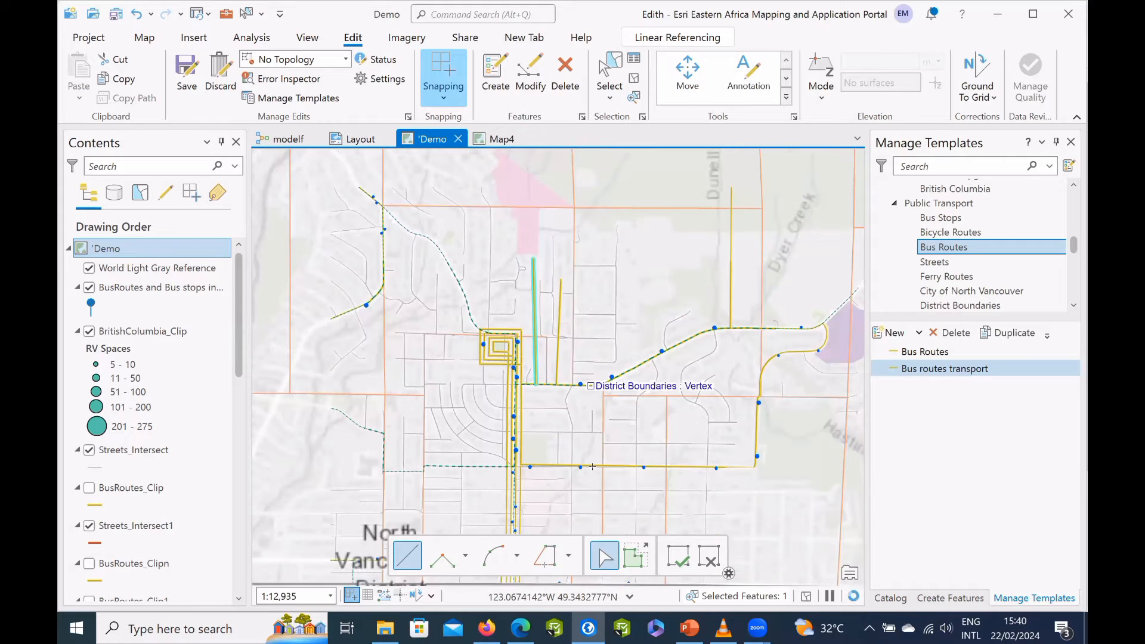
click(592, 466)
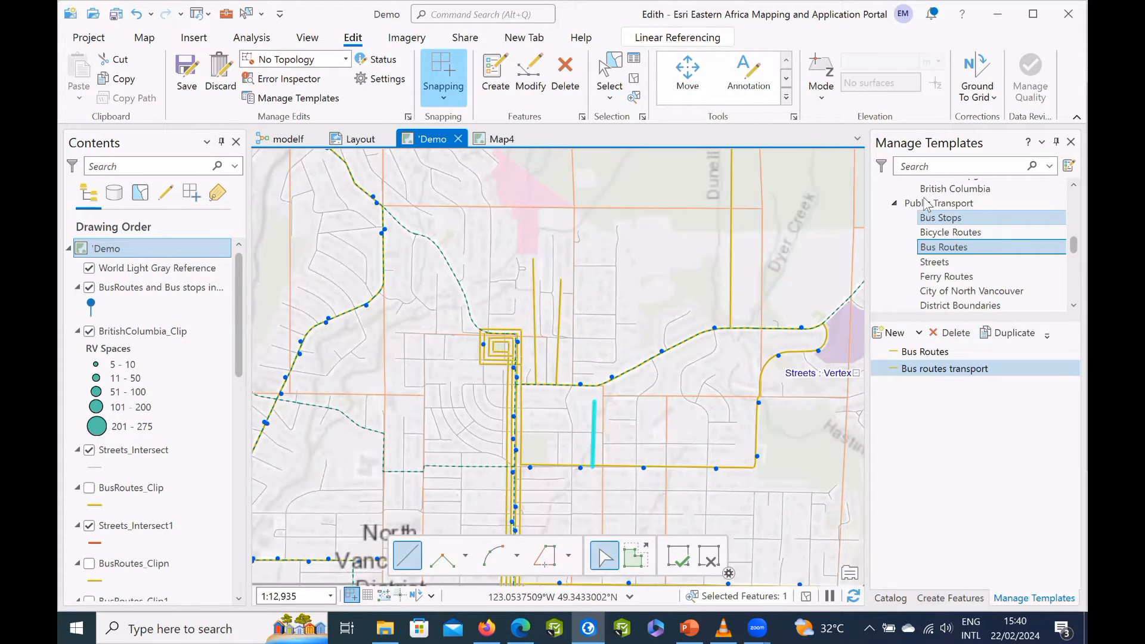
Filter the feature creation templates so that only group templates are listed, and close the template manager.
scroll(925, 199, up, 5)
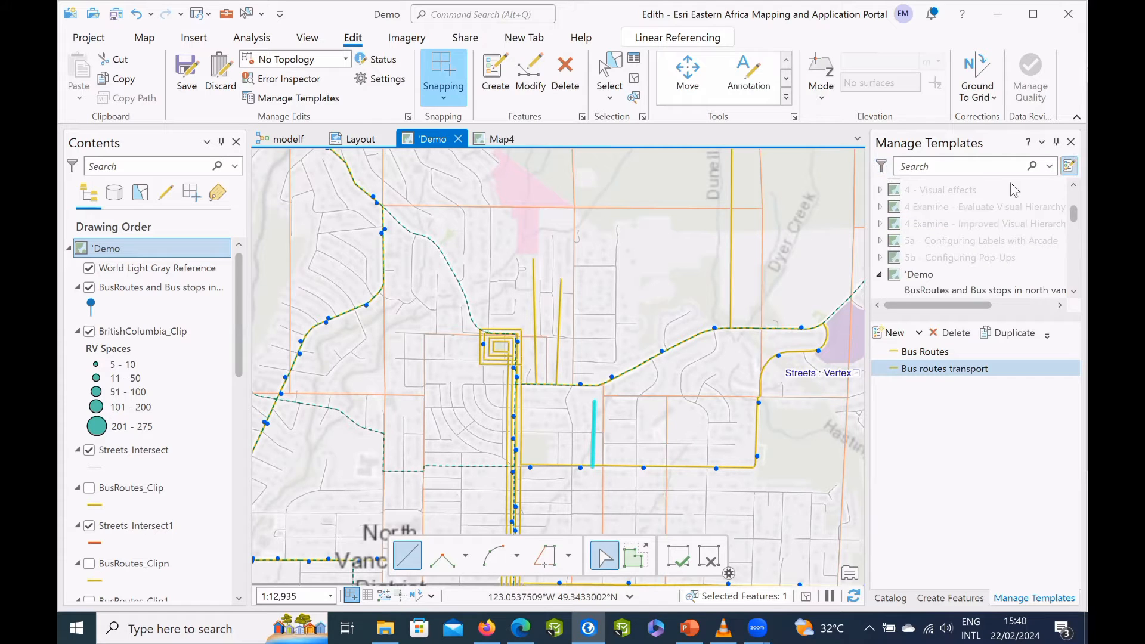
click(1067, 169)
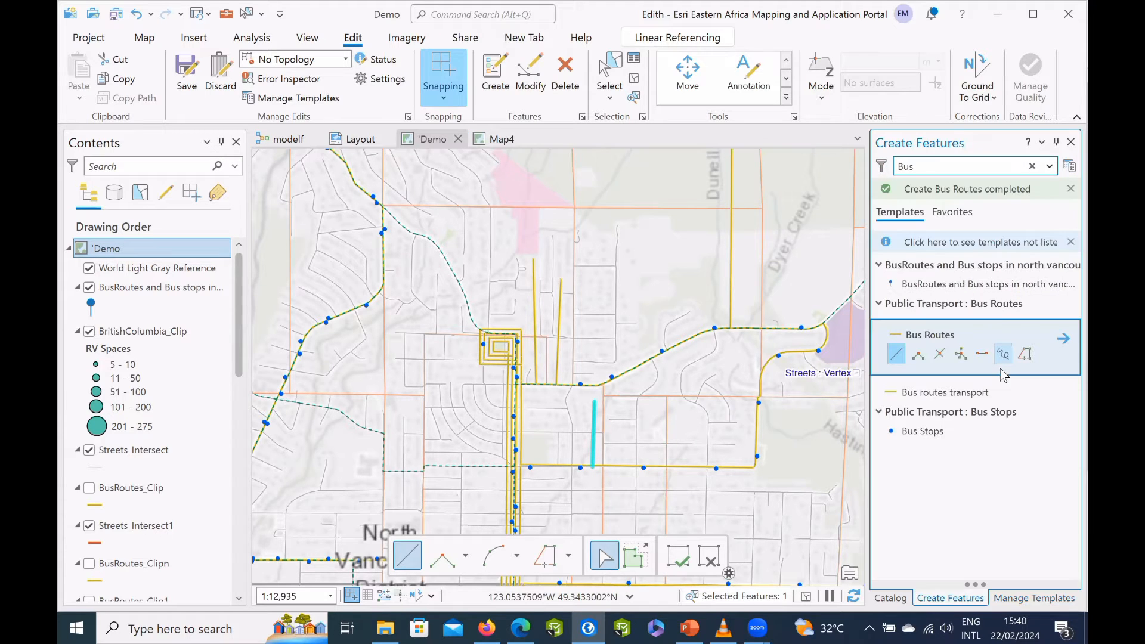
click(985, 434)
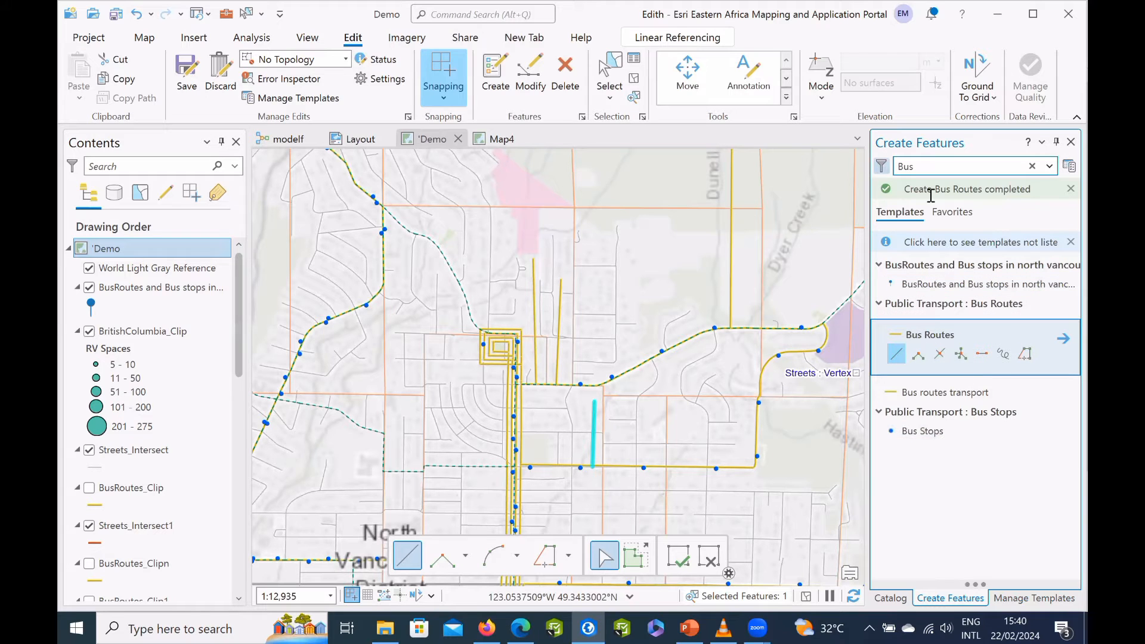
click(882, 166)
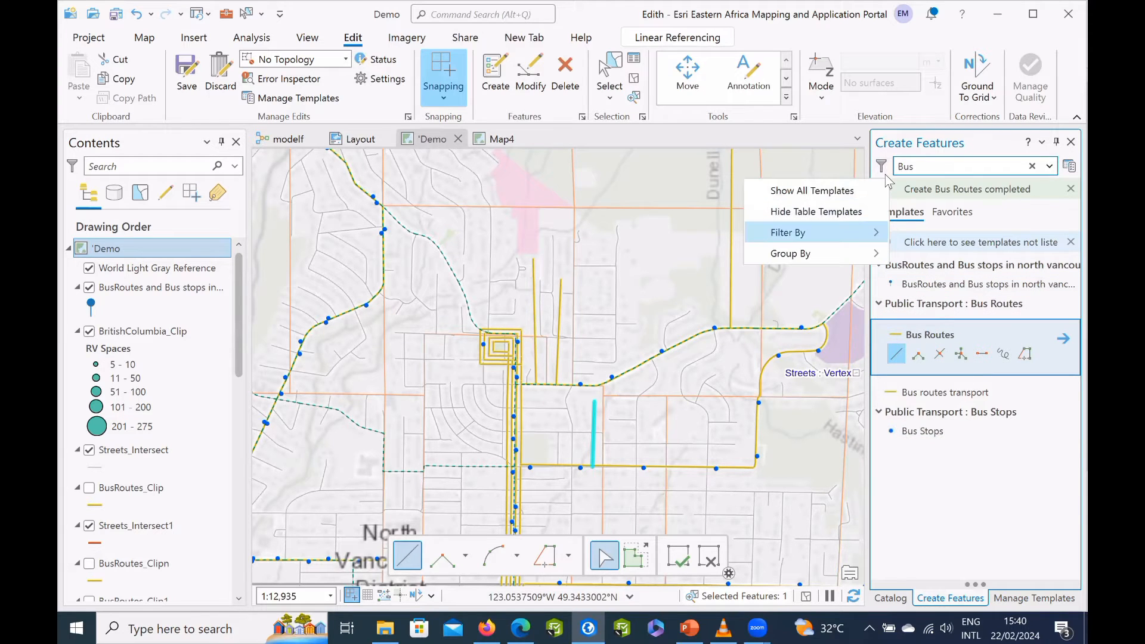
mouse_move(866, 244)
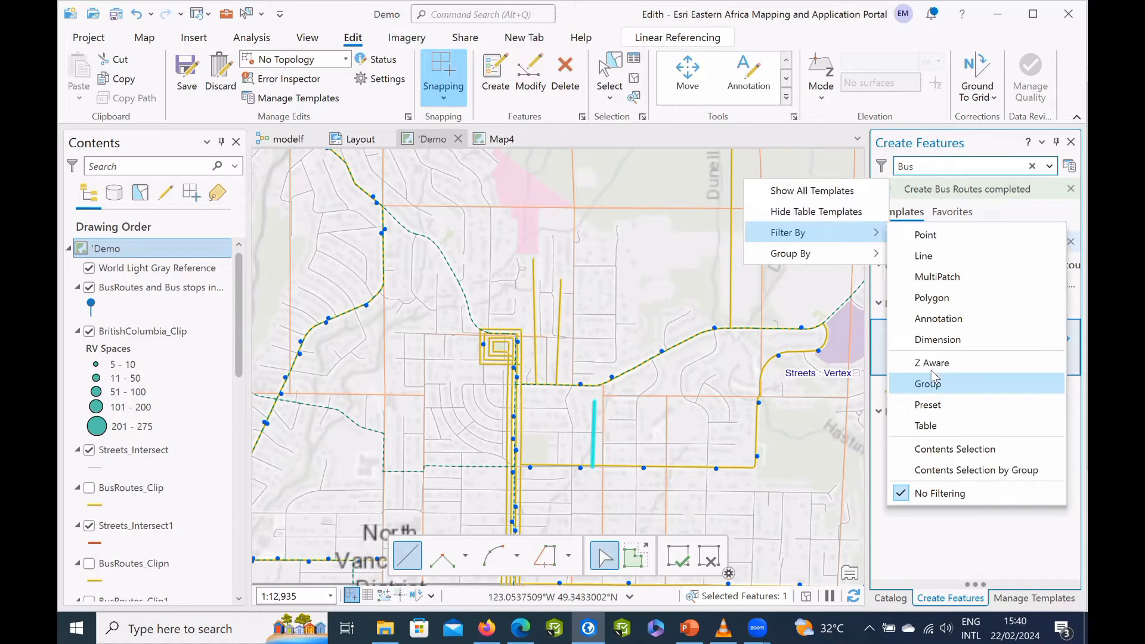
click(932, 253)
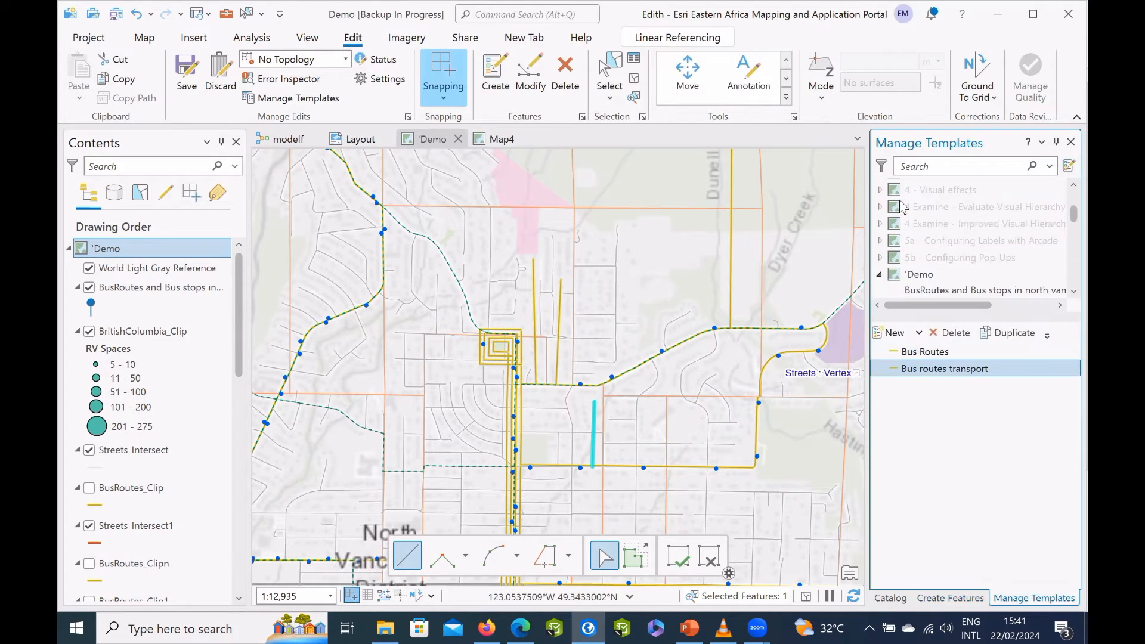
scroll(1008, 245, up, 3)
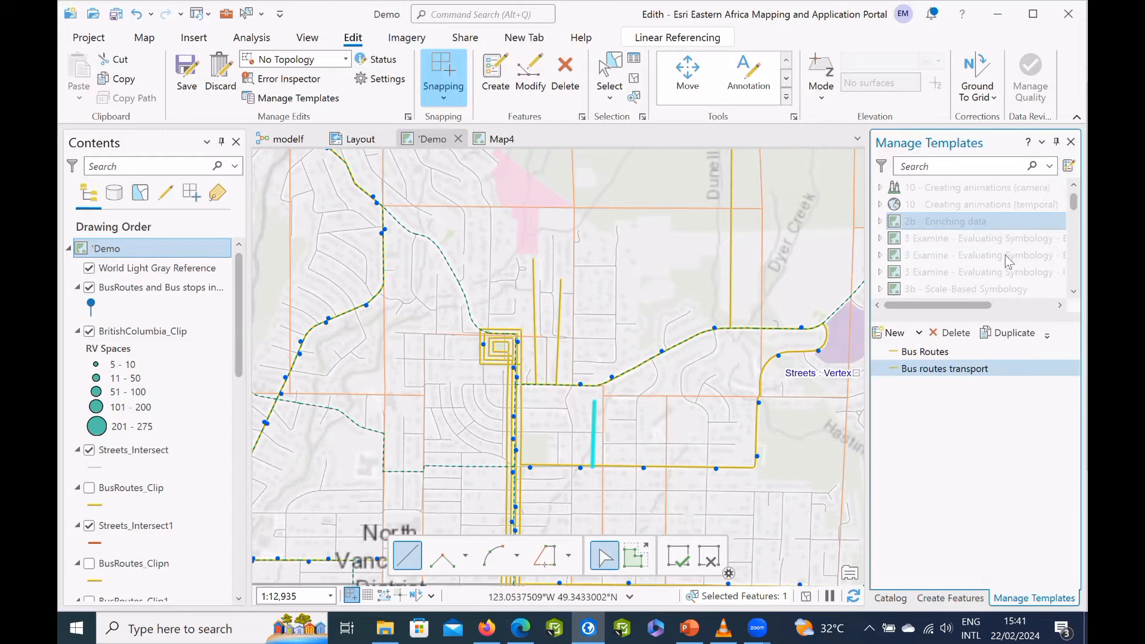
click(1071, 142)
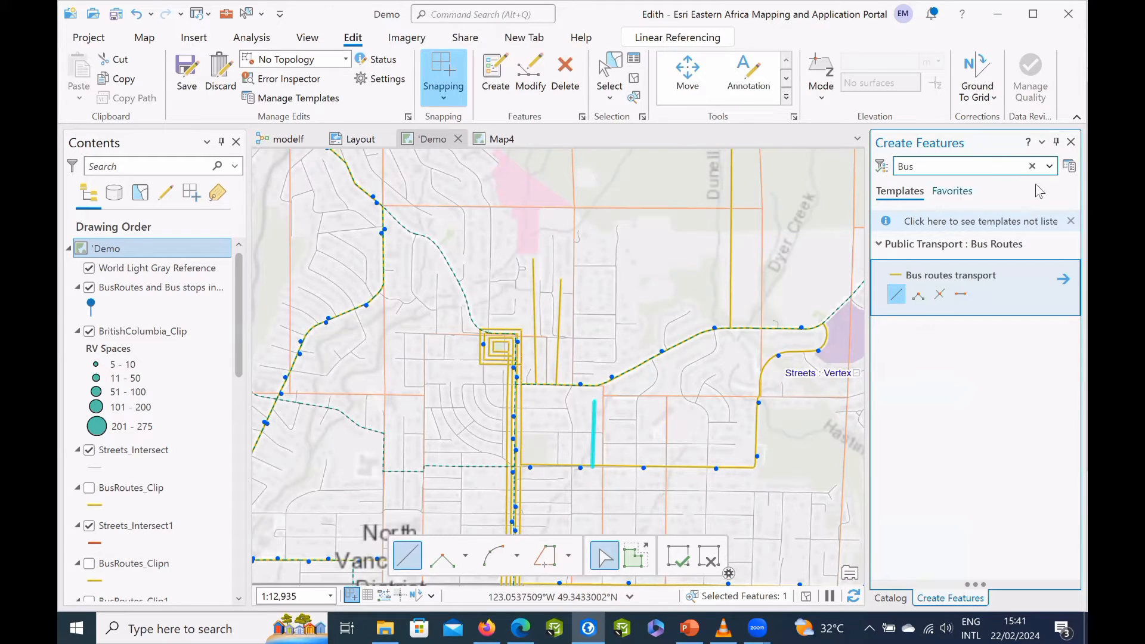
Add the Bus routes transport template to the feature creation favorites, close that pane and return to the project catalog.
click(951, 190)
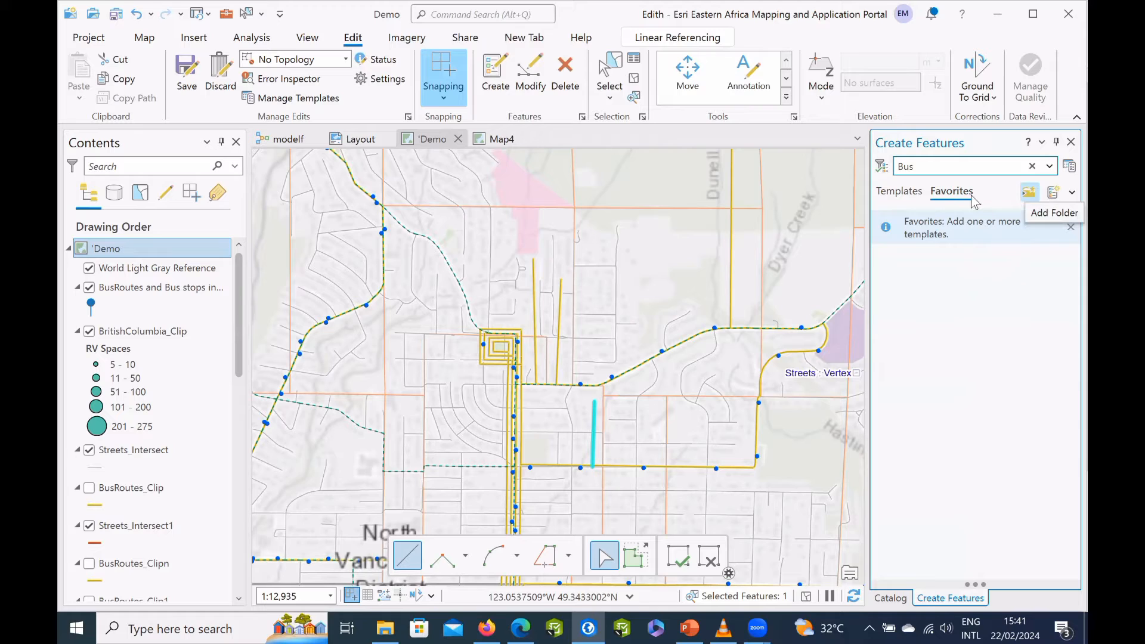
click(1052, 198)
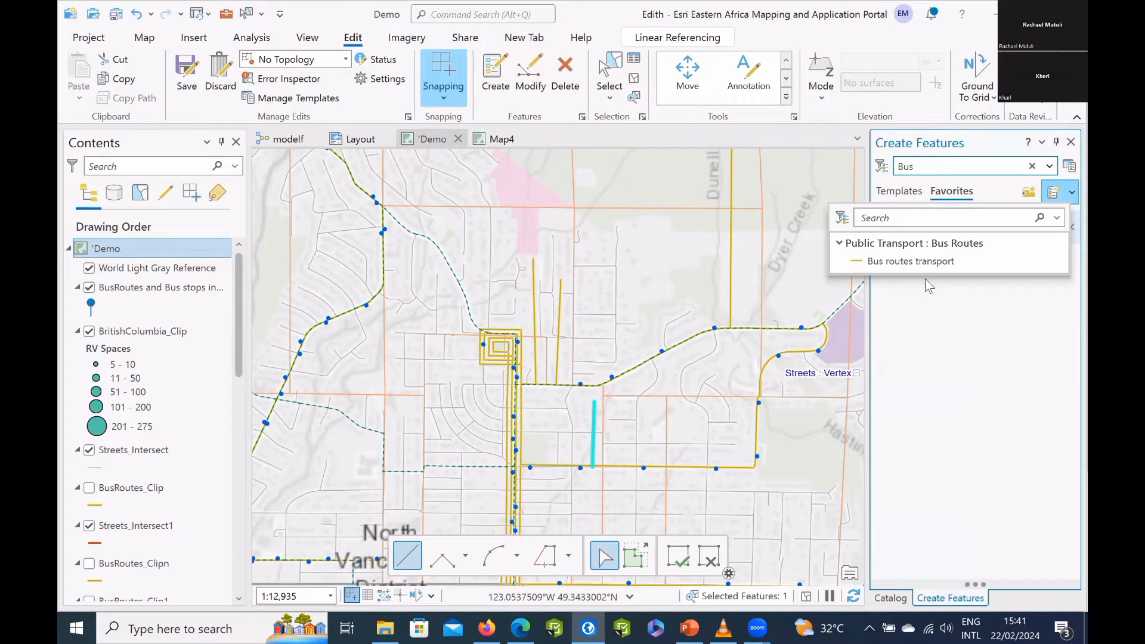
click(932, 263)
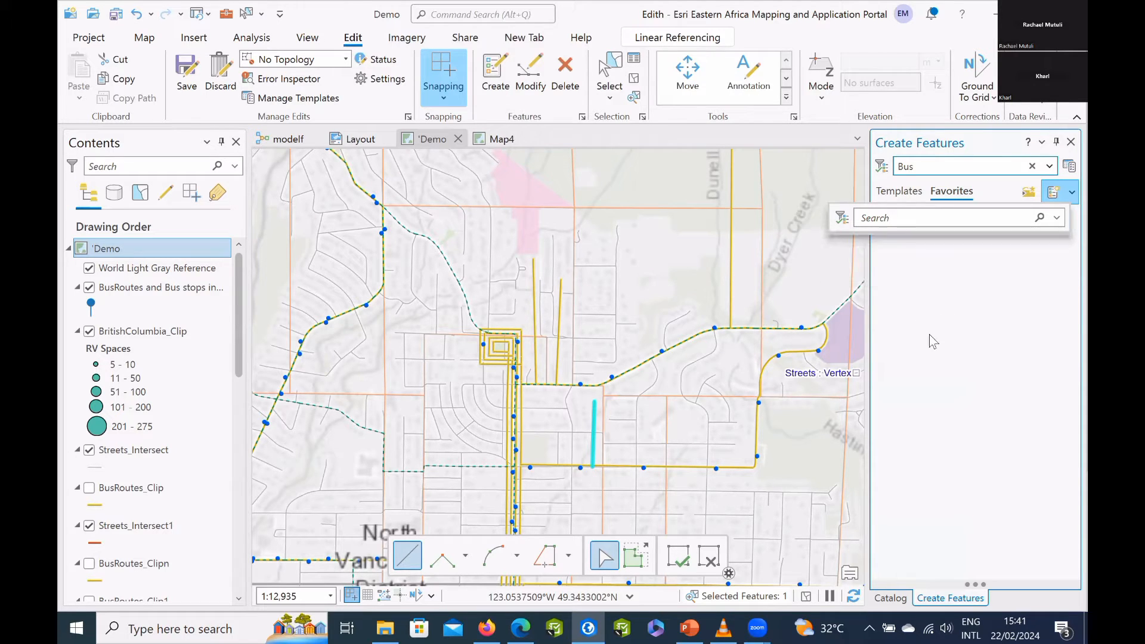
click(928, 275)
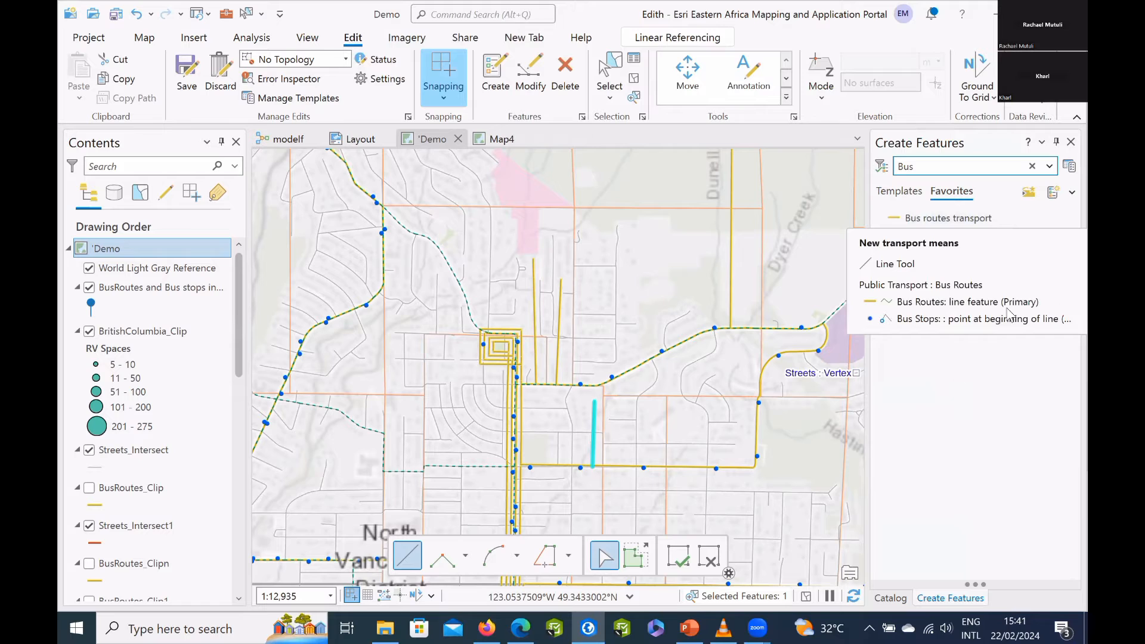
click(1071, 142)
click(924, 223)
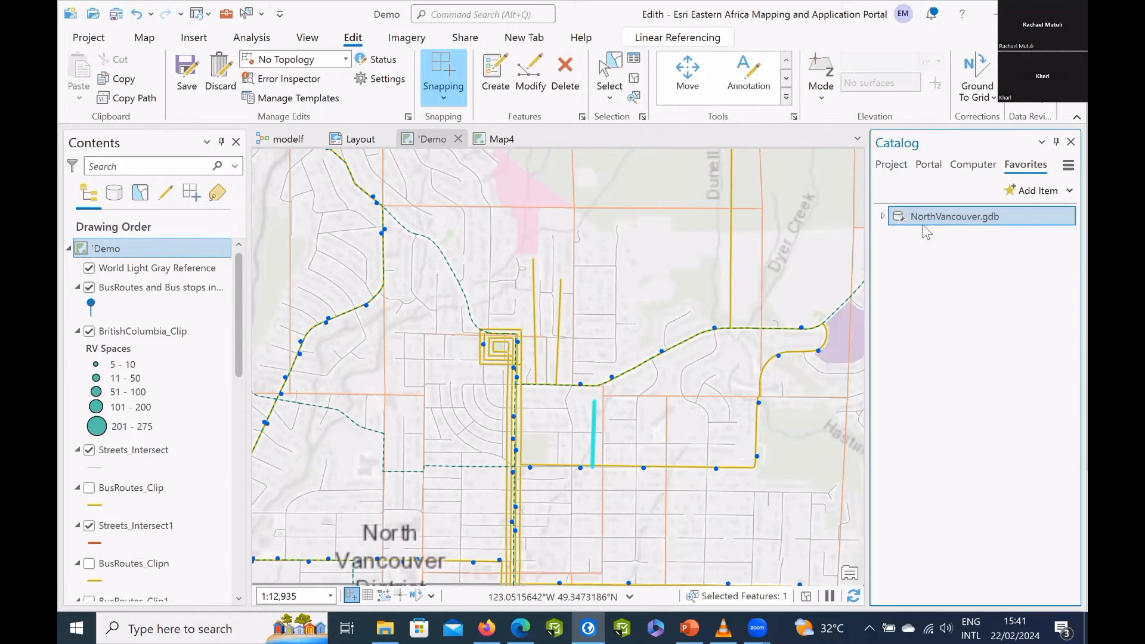
click(890, 171)
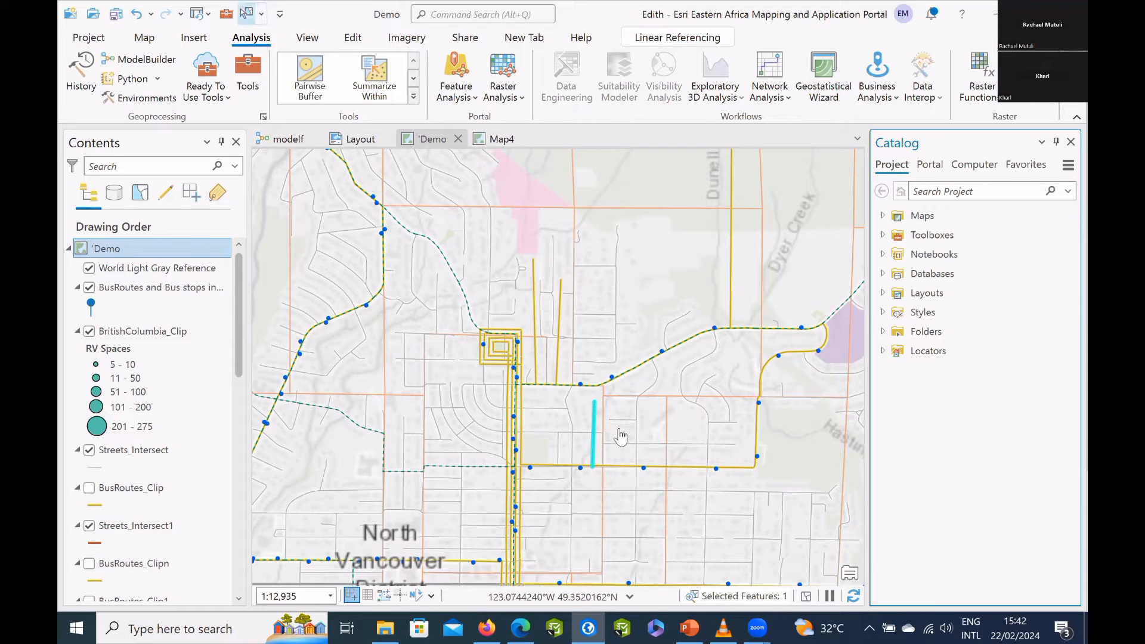
Examine the geoprocessing history, clear the tool search, and browse the system toolboxes, portal tools and favorite tools.
click(80, 74)
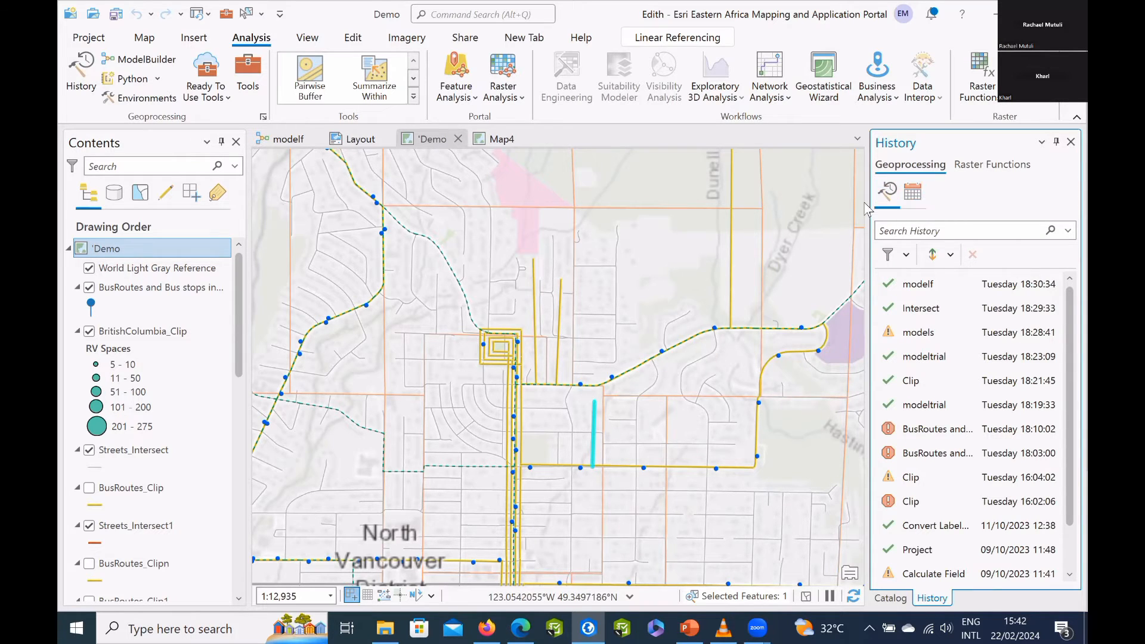
click(249, 63)
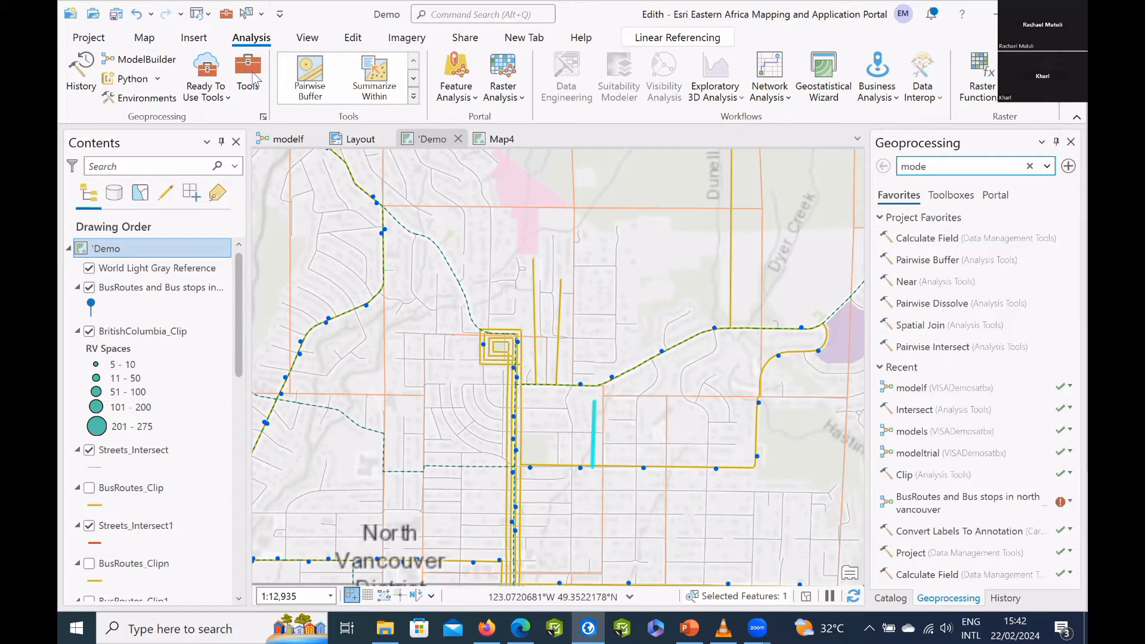
click(1029, 166)
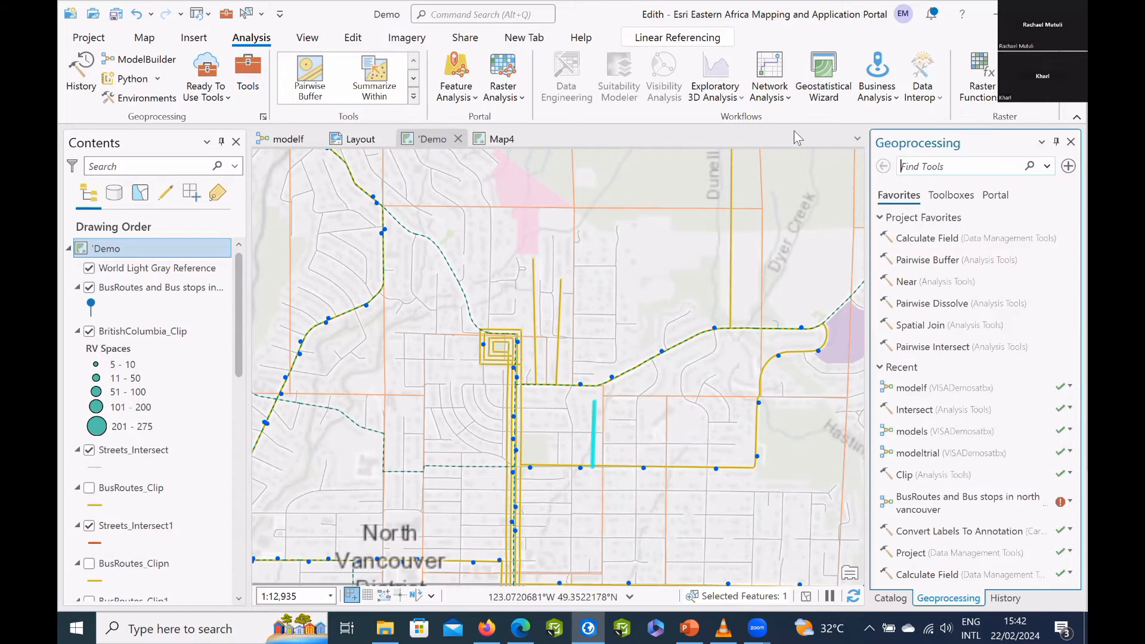
click(928, 166)
click(949, 195)
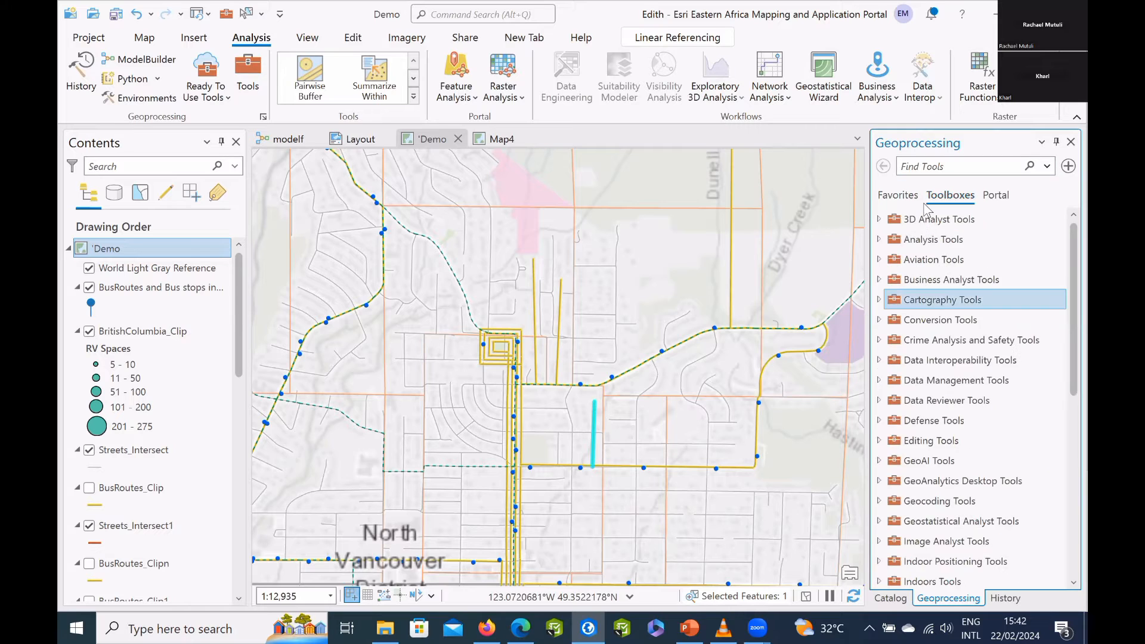
scroll(954, 300, down, 3)
click(994, 195)
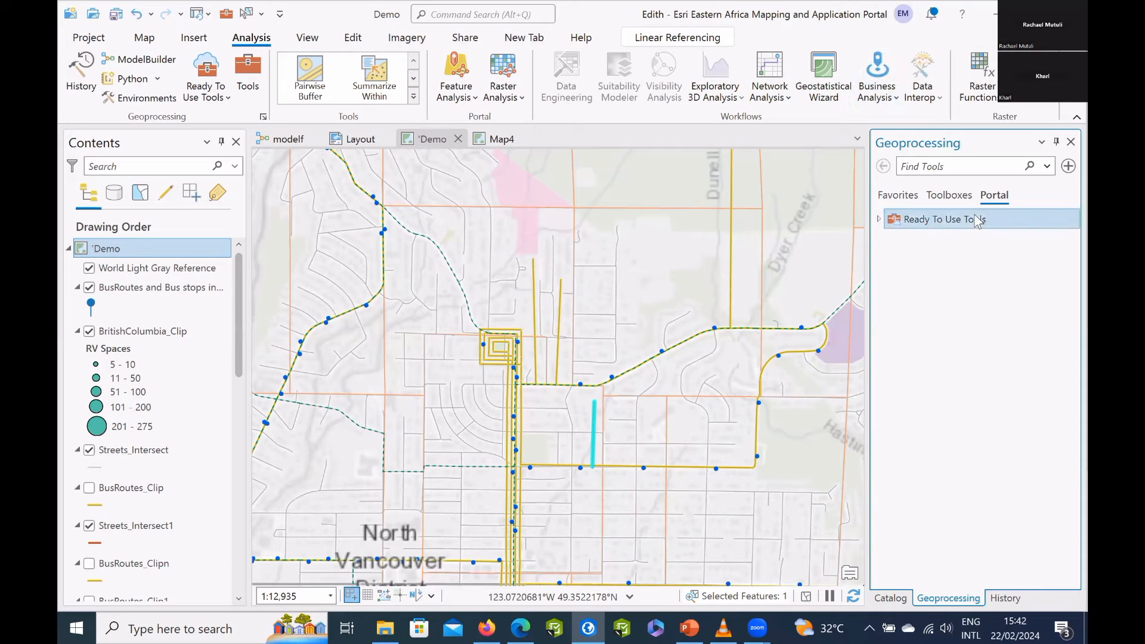
click(898, 196)
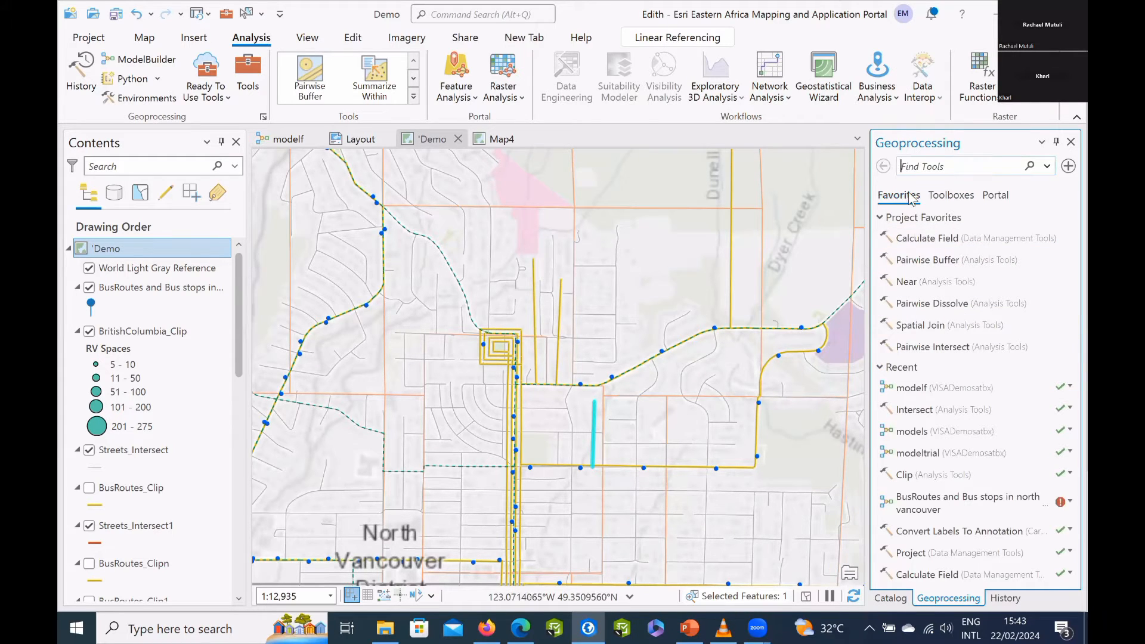
View the modelf diagram, search the geoprocessing tools for "model" and look at the parameters of the modelf tool.
click(288, 139)
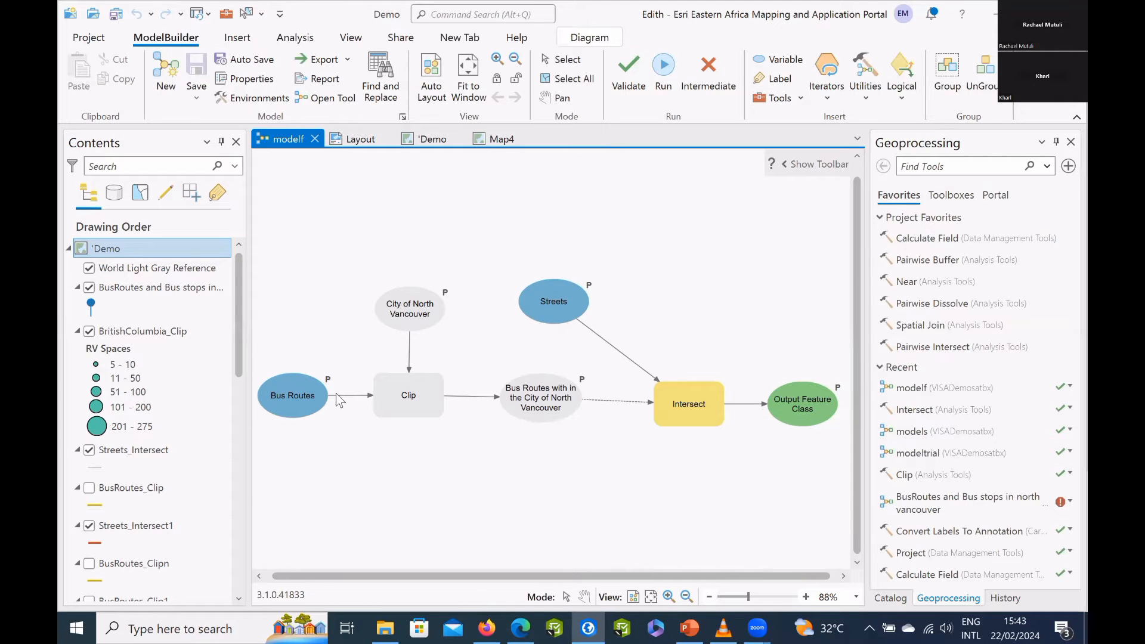
double_click(548, 417)
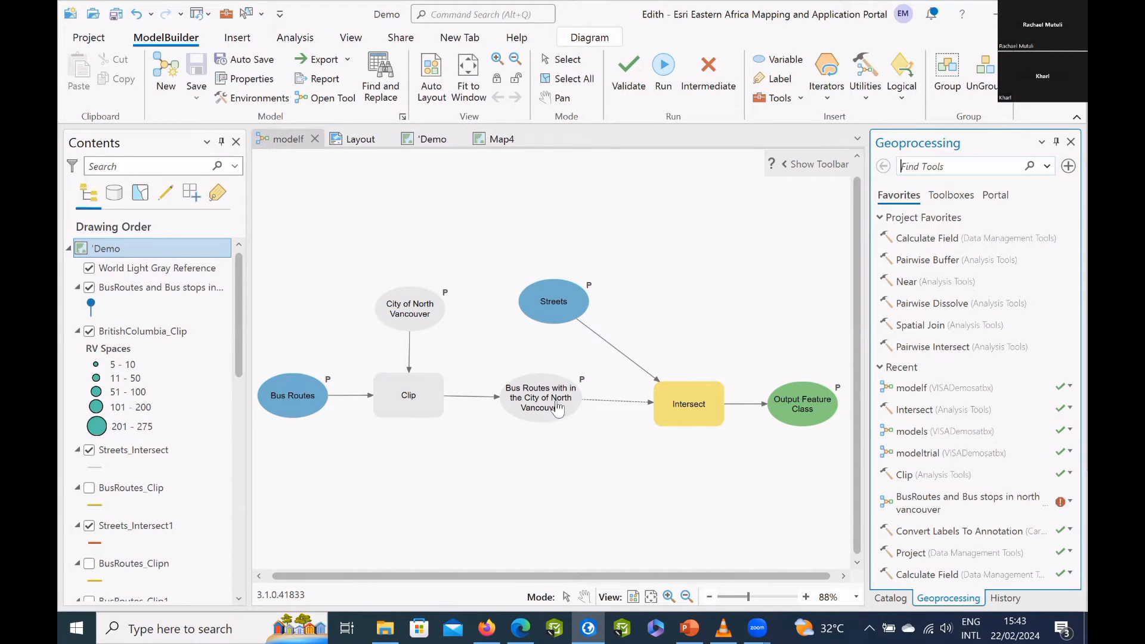
text(model)
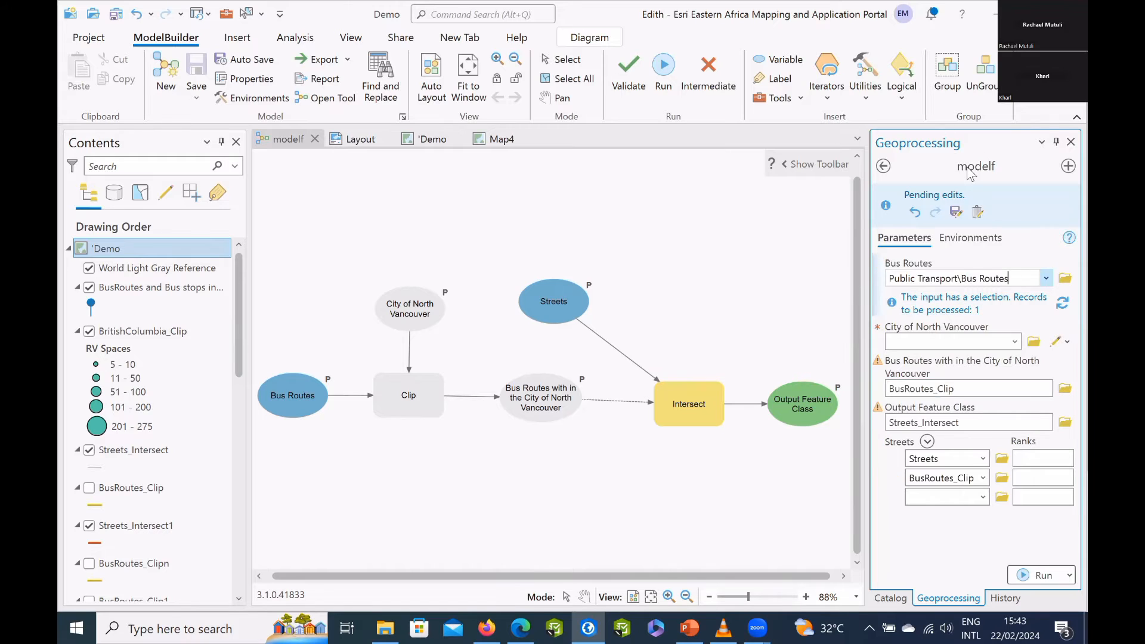
click(883, 166)
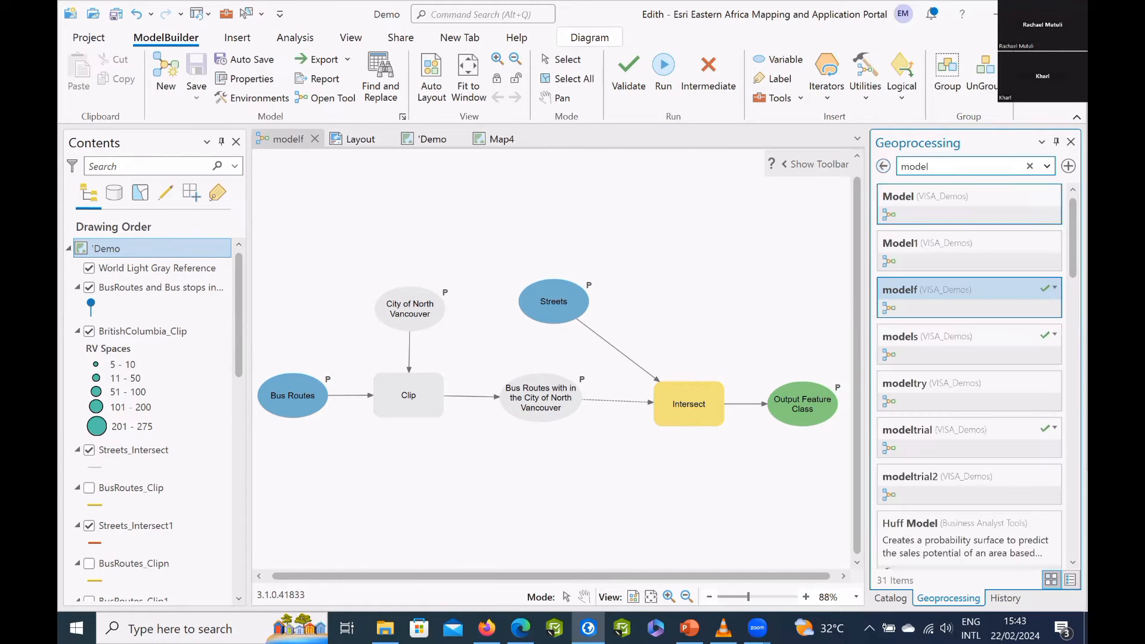
Bring up the option for adding modelf to the analysis gallery, and look for the model in the expanded gallery.
right_click(997, 301)
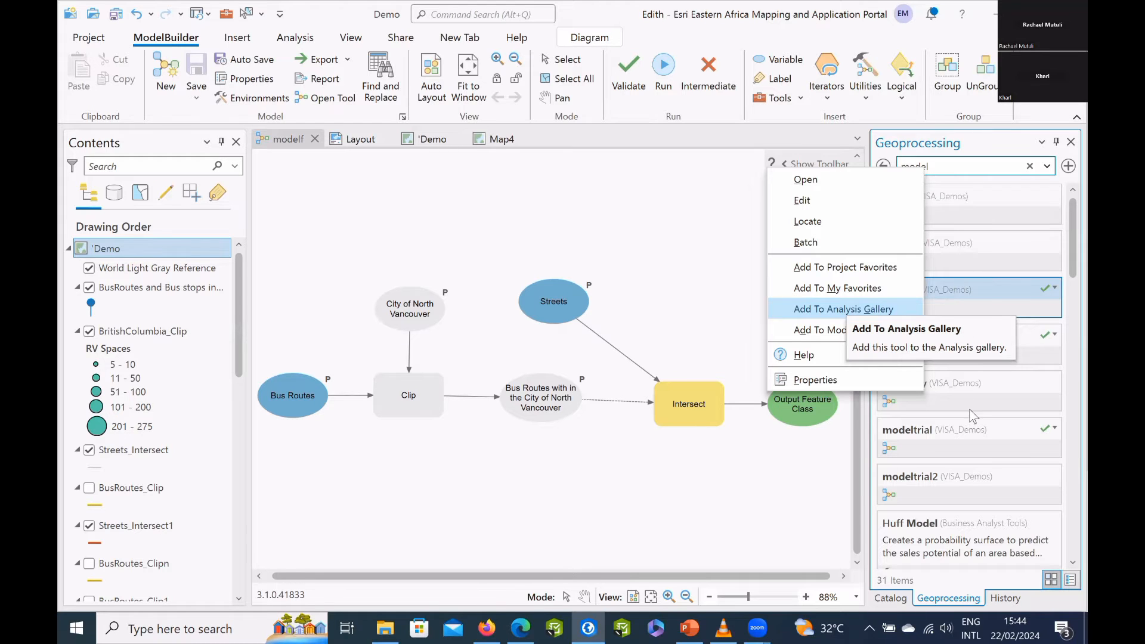
click(970, 380)
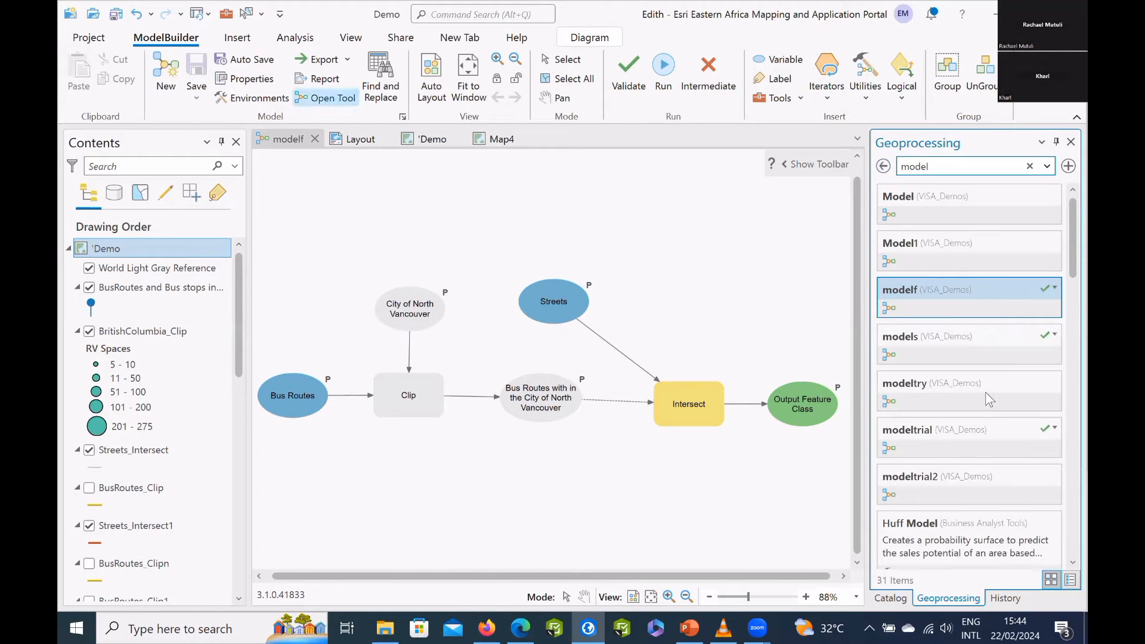
click(237, 37)
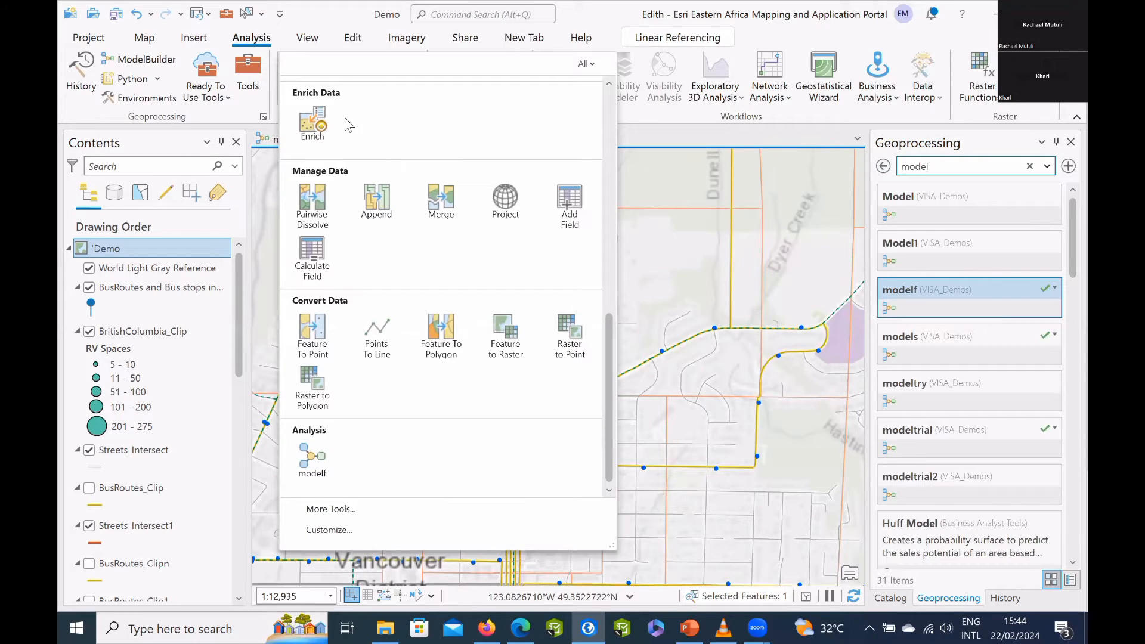
Leave the expanded tool gallery and create a new Python notebook in the project.
click(255, 43)
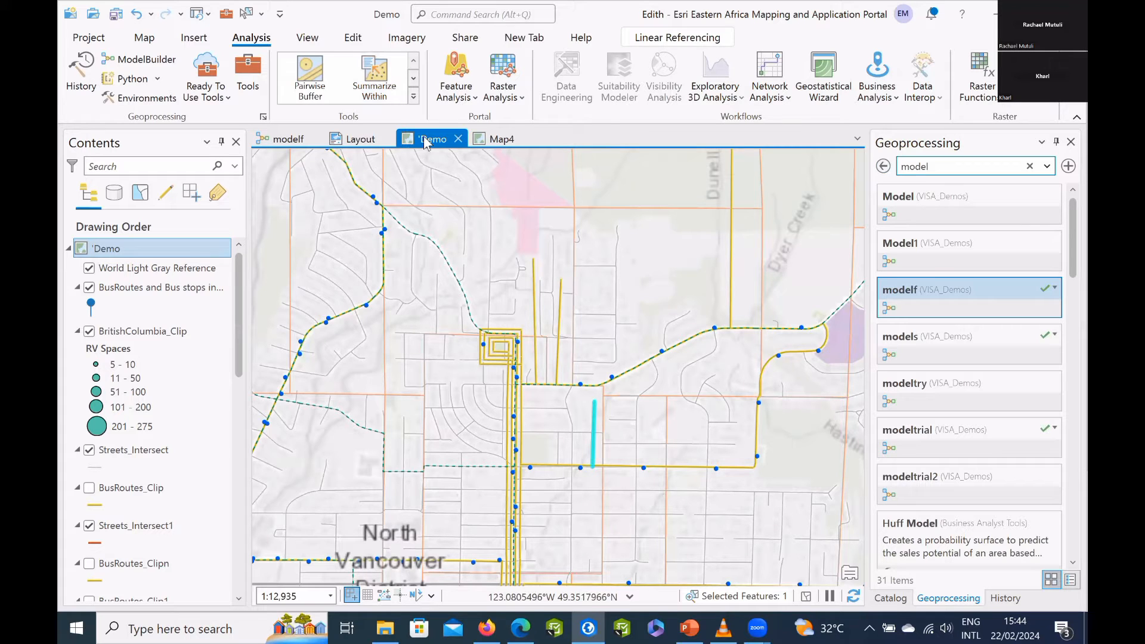
click(157, 79)
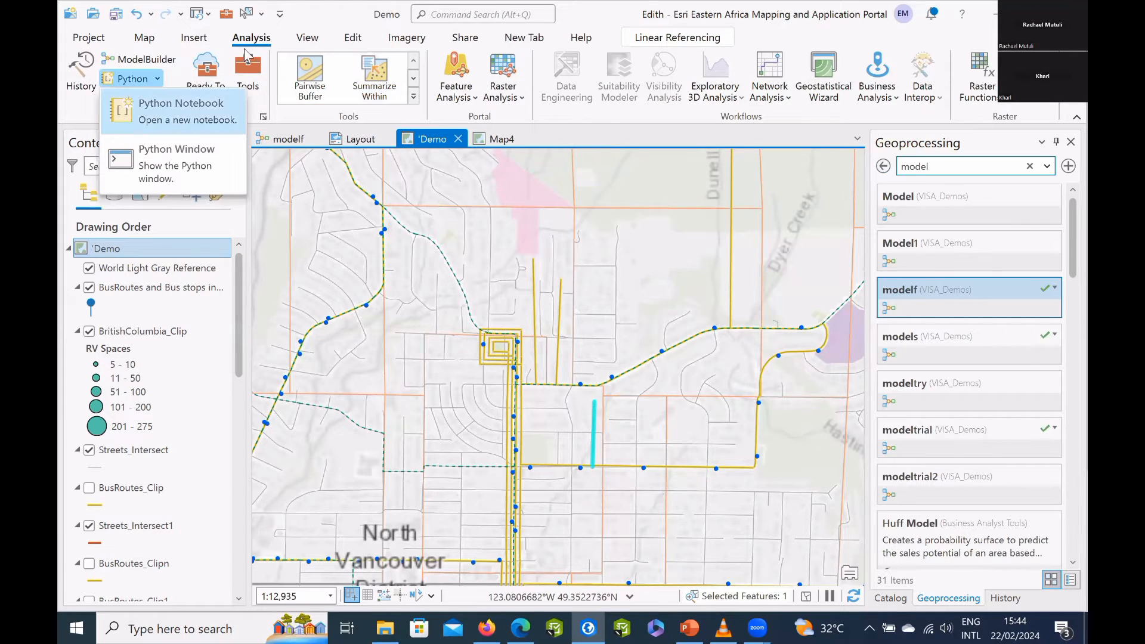
key(Return)
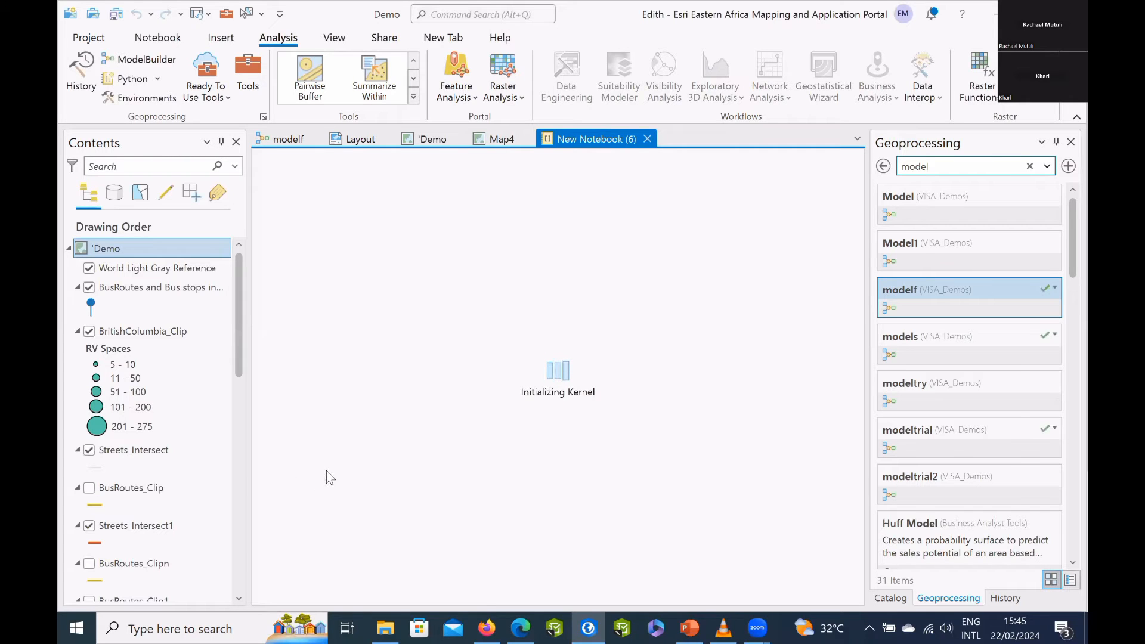
Close the Geoprocessing pane and open New Notebook (1) and New Notebook (6) from the project's notebooks.
click(1071, 141)
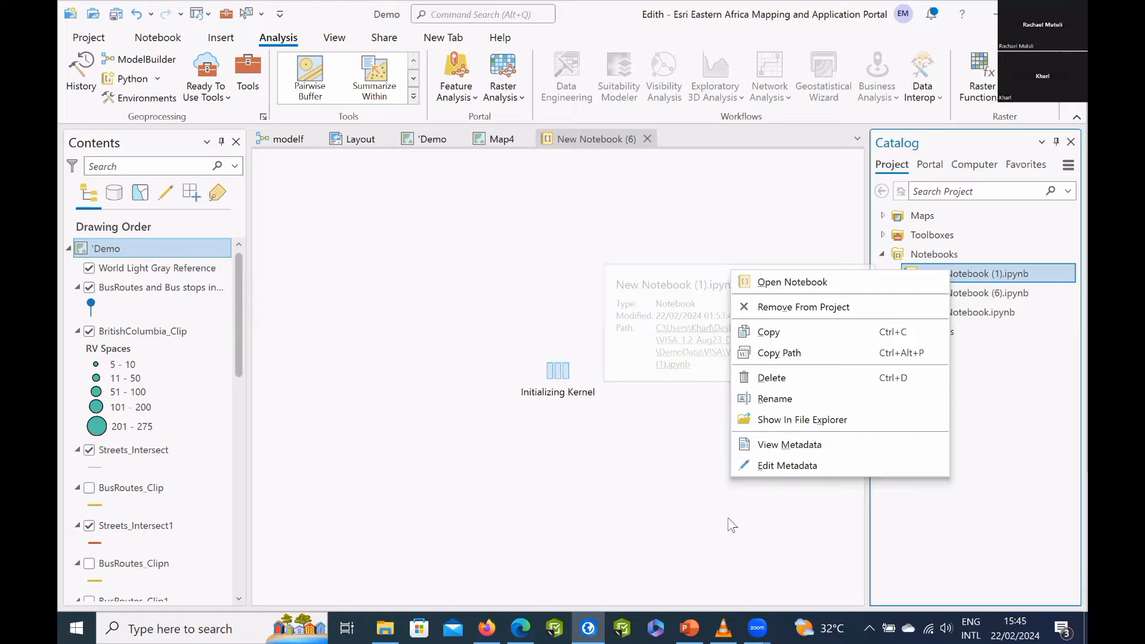
click(894, 279)
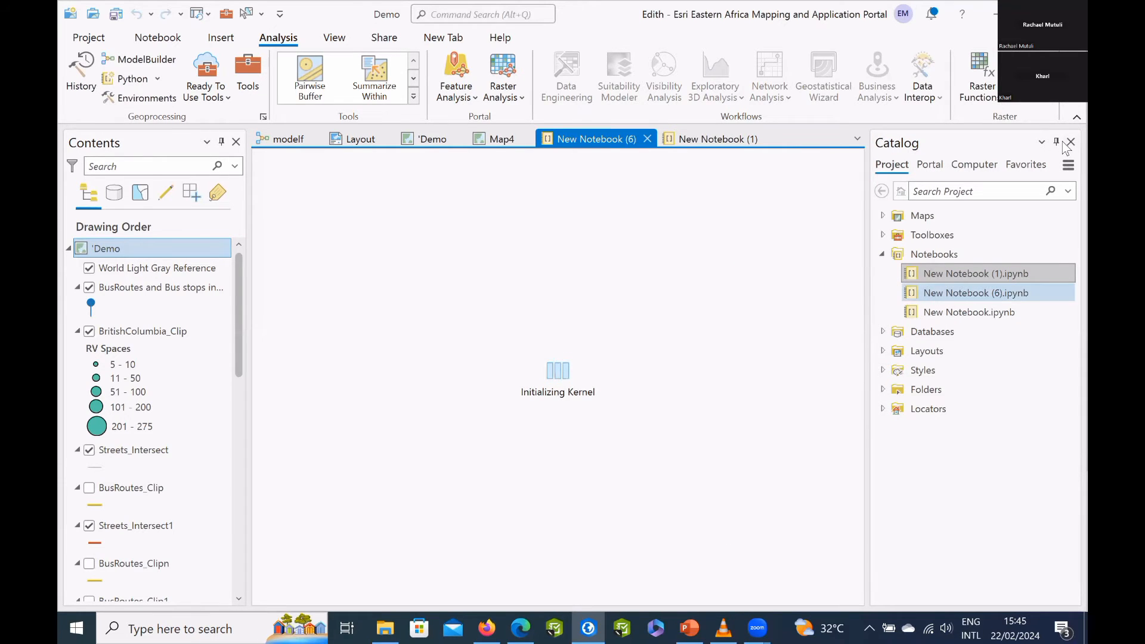
right_click(961, 293)
click(876, 289)
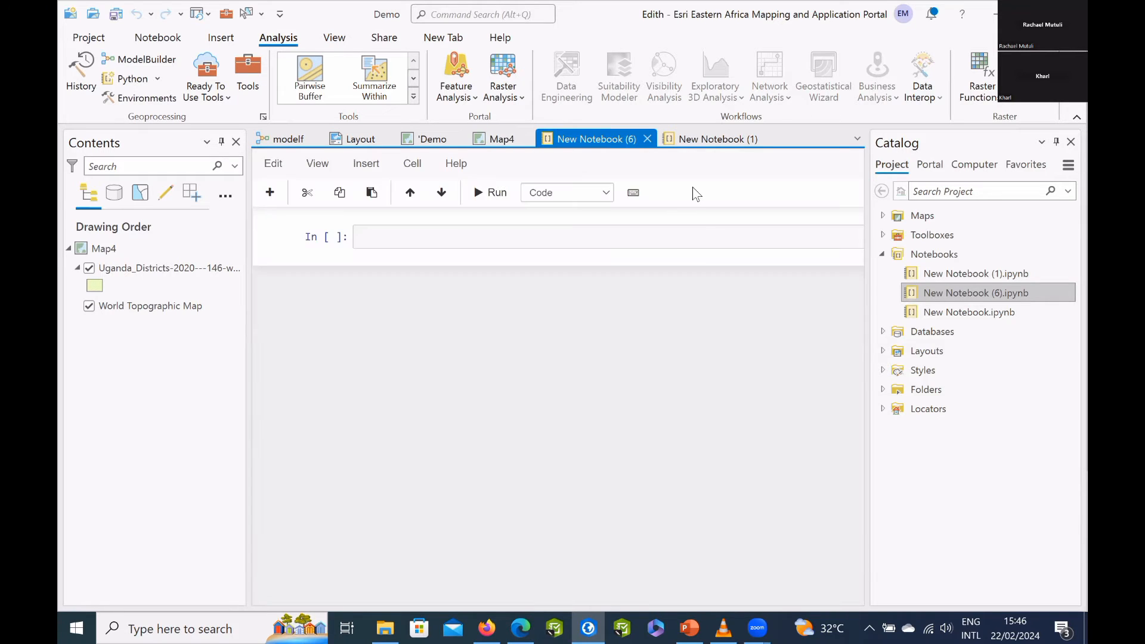
In the first notebook cell, write a="hello", b=" world", c=a+b and c on separate lines, and run the cell.
text(a)
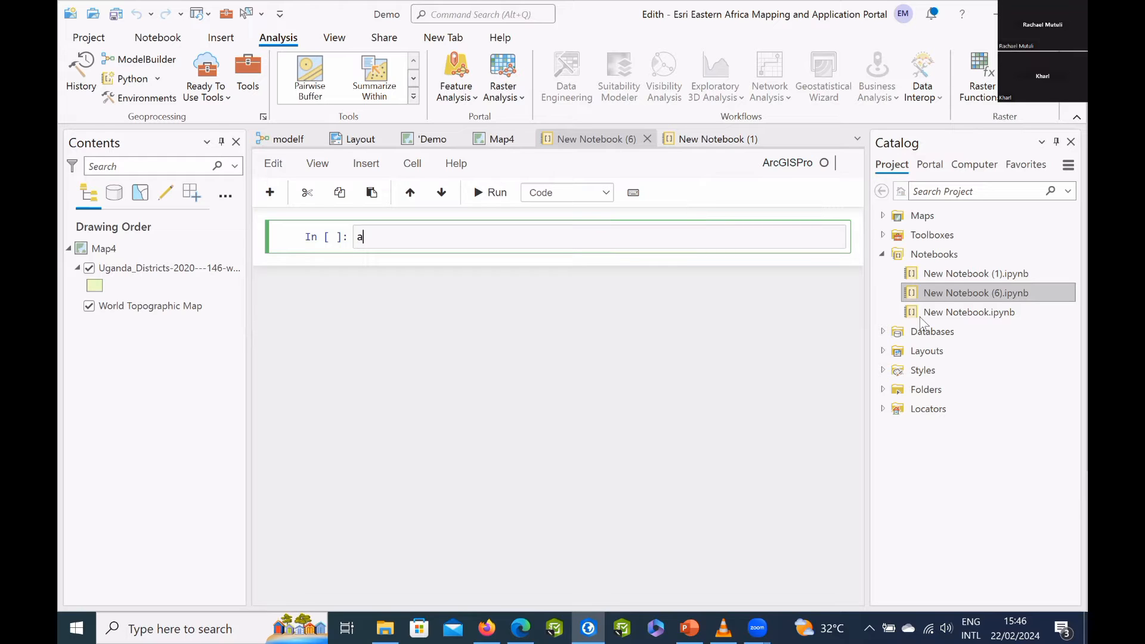
text(="hello")
key(Return)
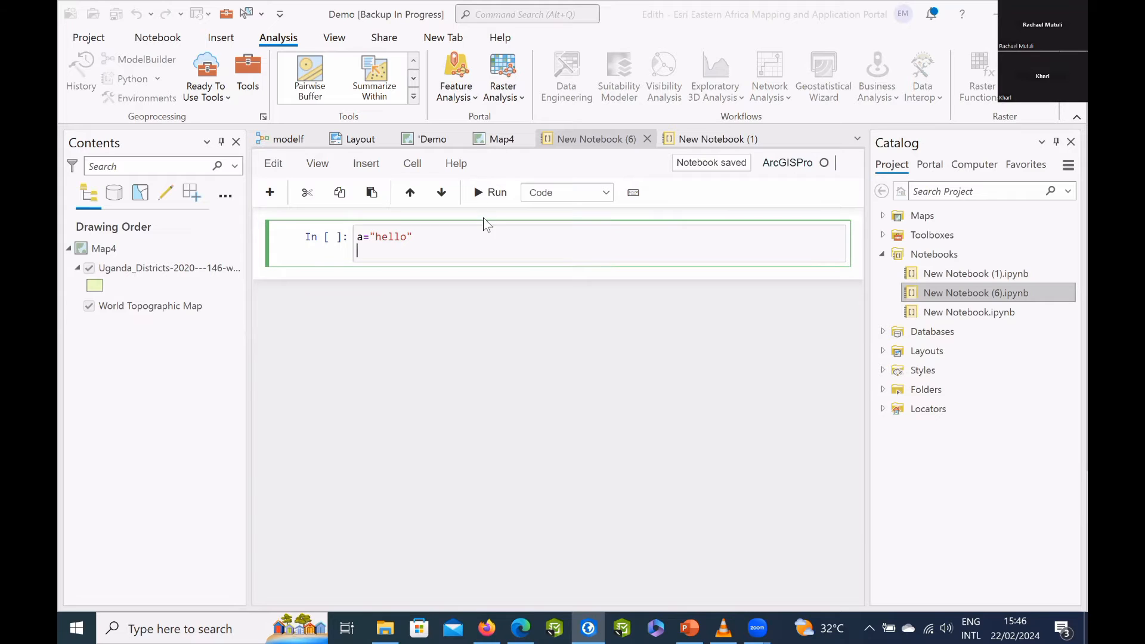
text(b="world)
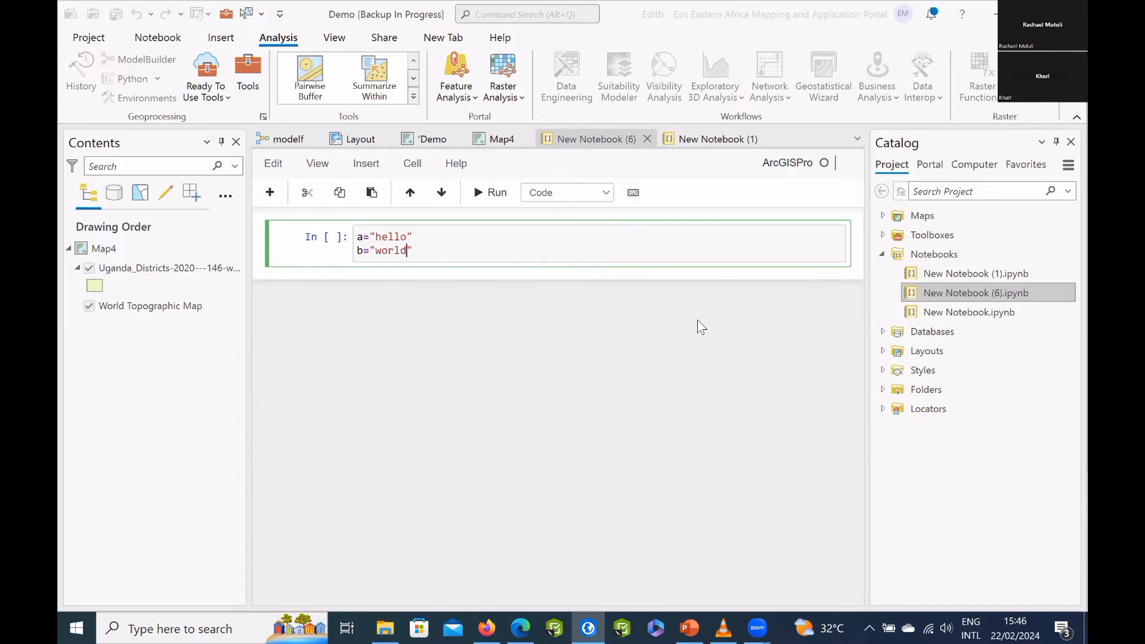
key(Return)
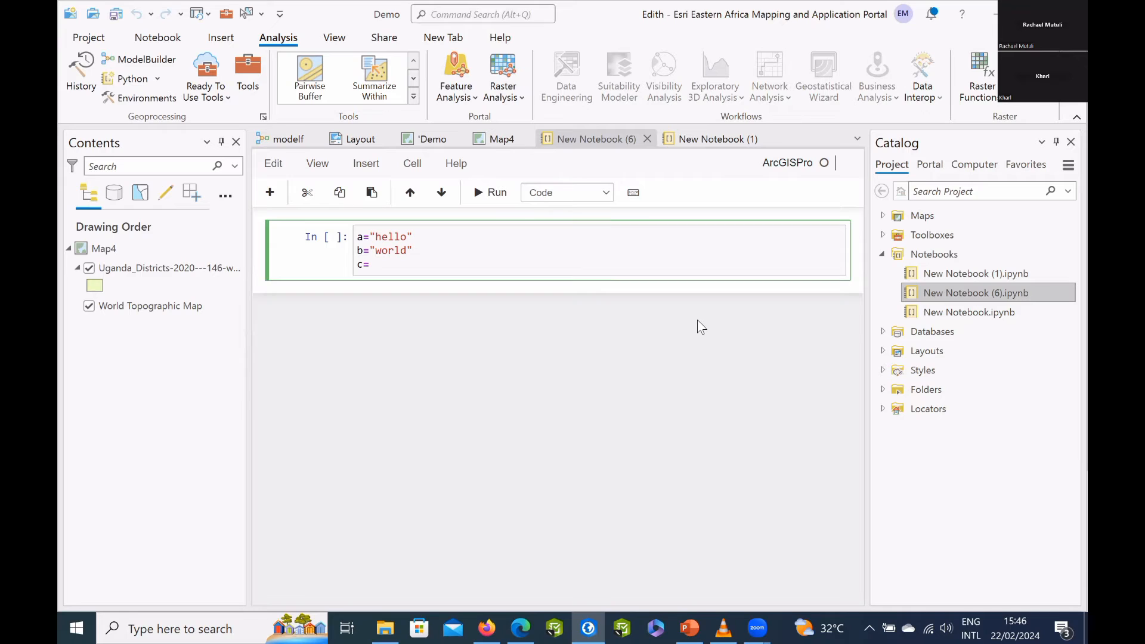
click(377, 255)
key(Return)
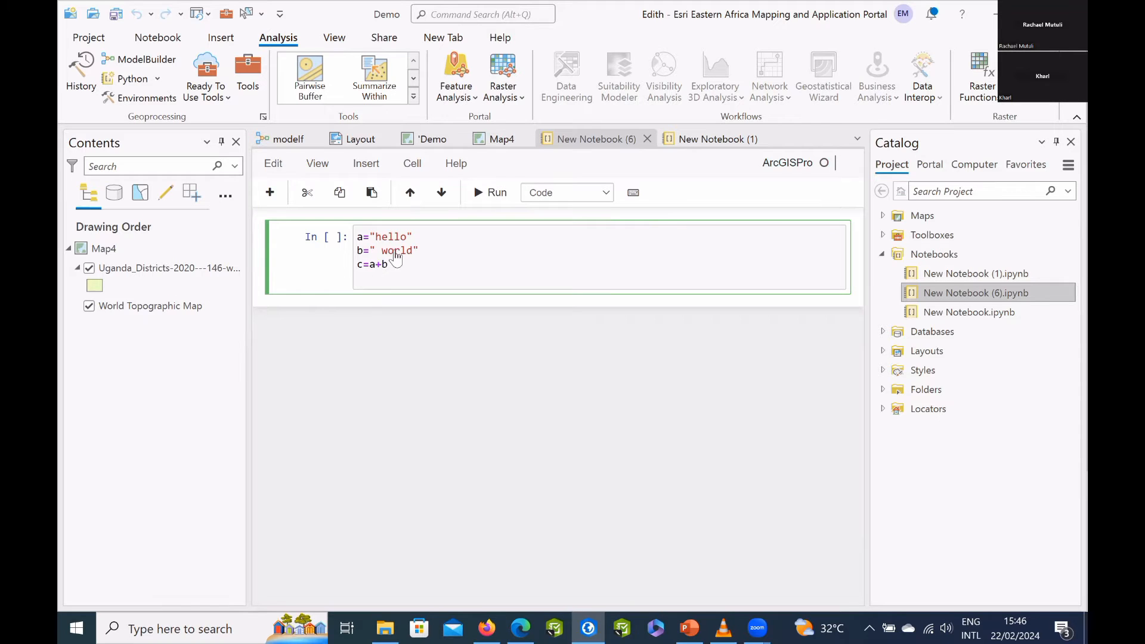
text(c)
key(shift+Return)
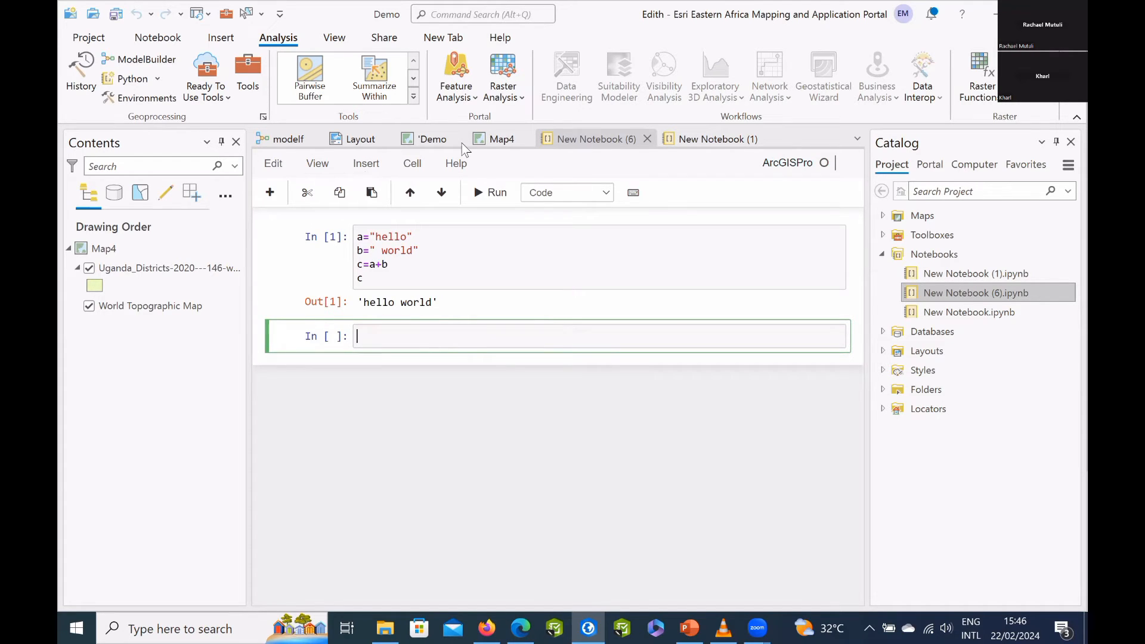
Return to the Demo map, view it at a smaller scale, and create a new ISO portrait A4 layout (210 mm x 297 mm).
click(498, 139)
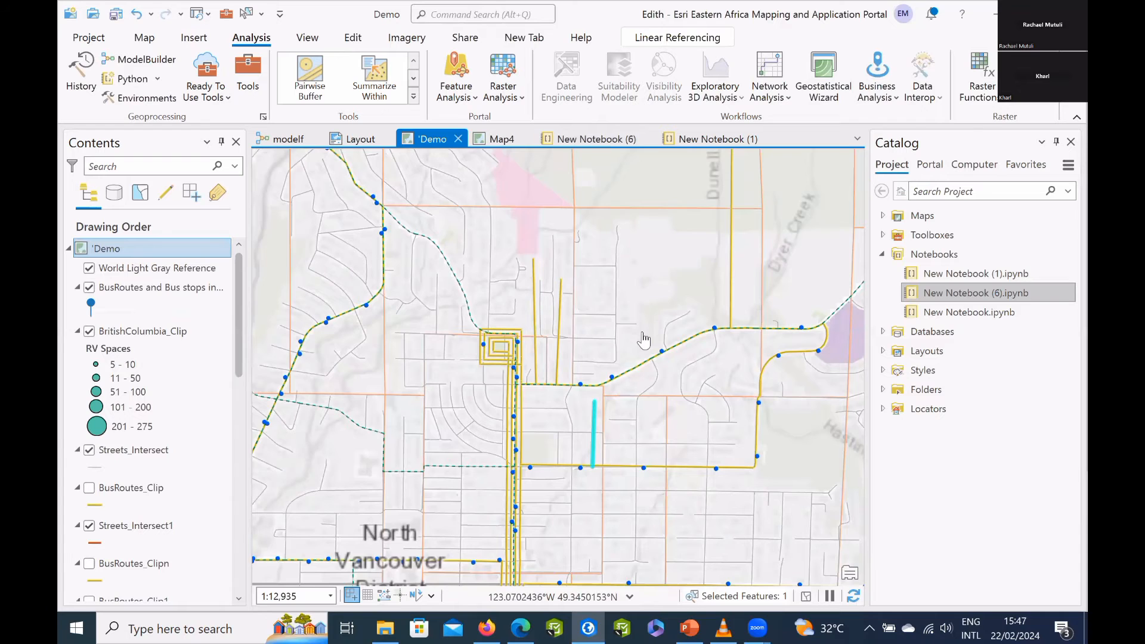
scroll(535, 341, down, 2)
scroll(601, 342, down, 4)
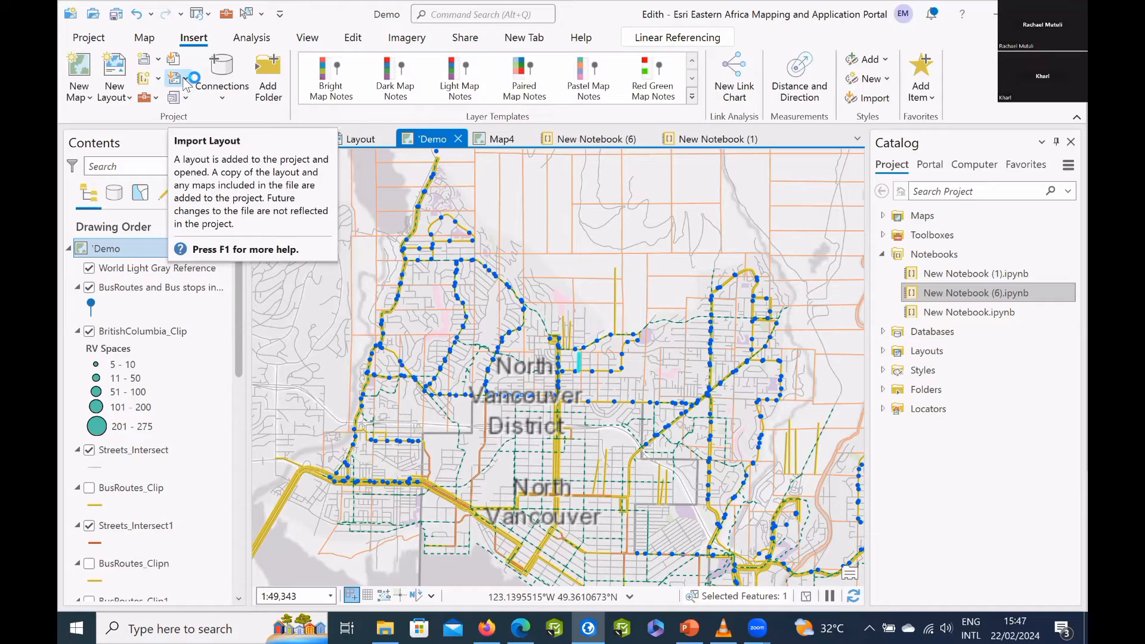
click(122, 95)
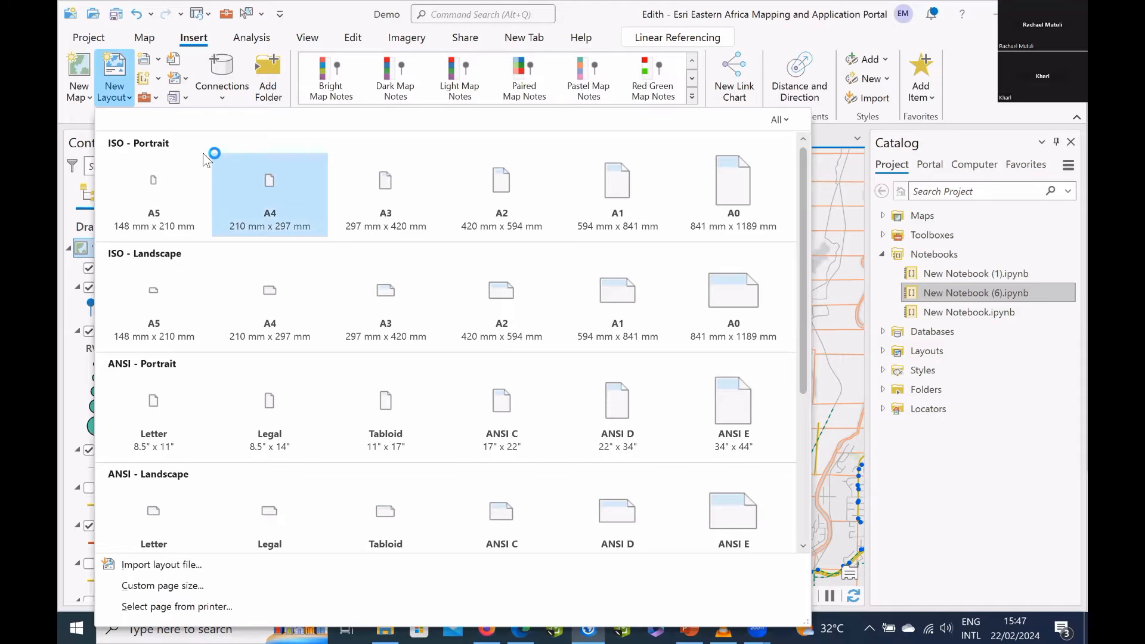
click(267, 184)
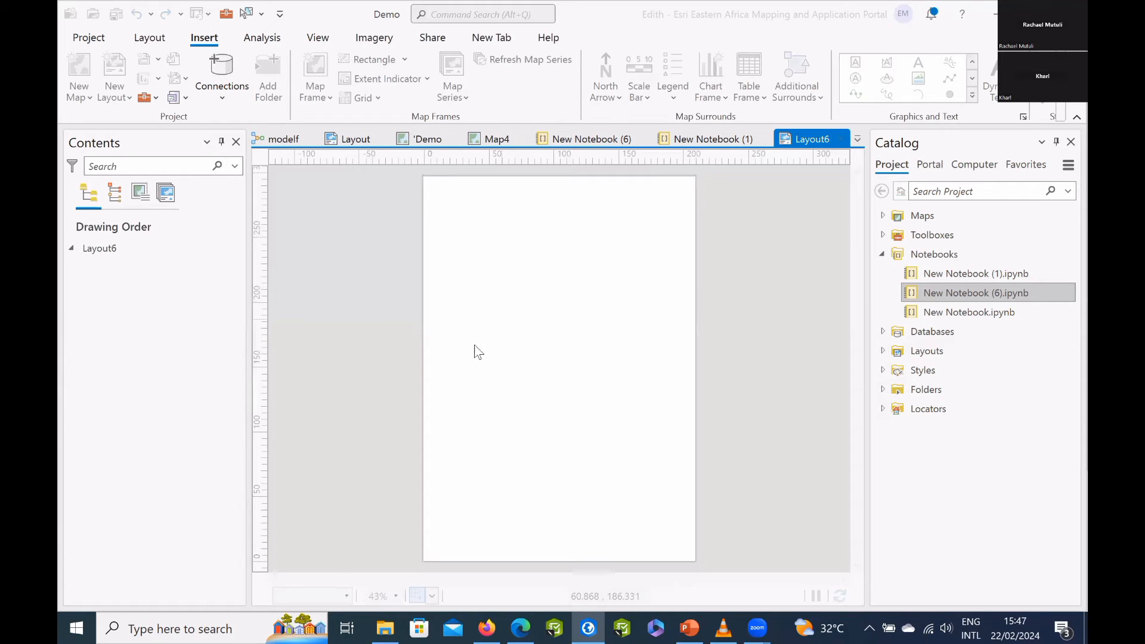
Insert a map frame across the page width using the North Vancouver extent of the 4 Examine - Improved Visual Hierarchy map.
click(328, 101)
scroll(403, 370, down, 2)
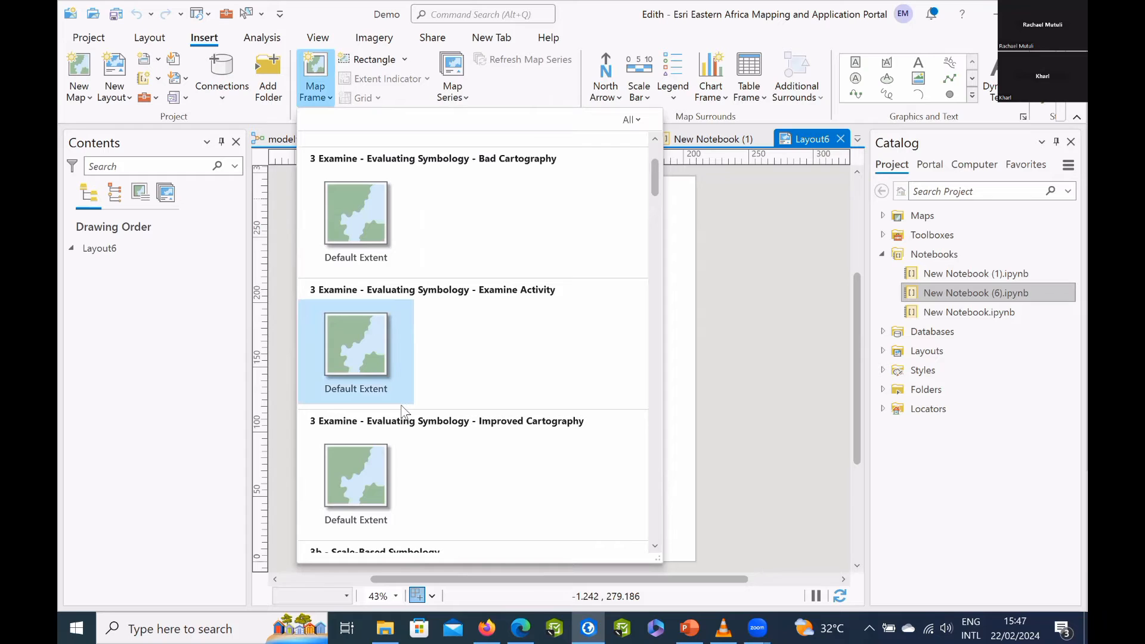
scroll(373, 463, down, 6)
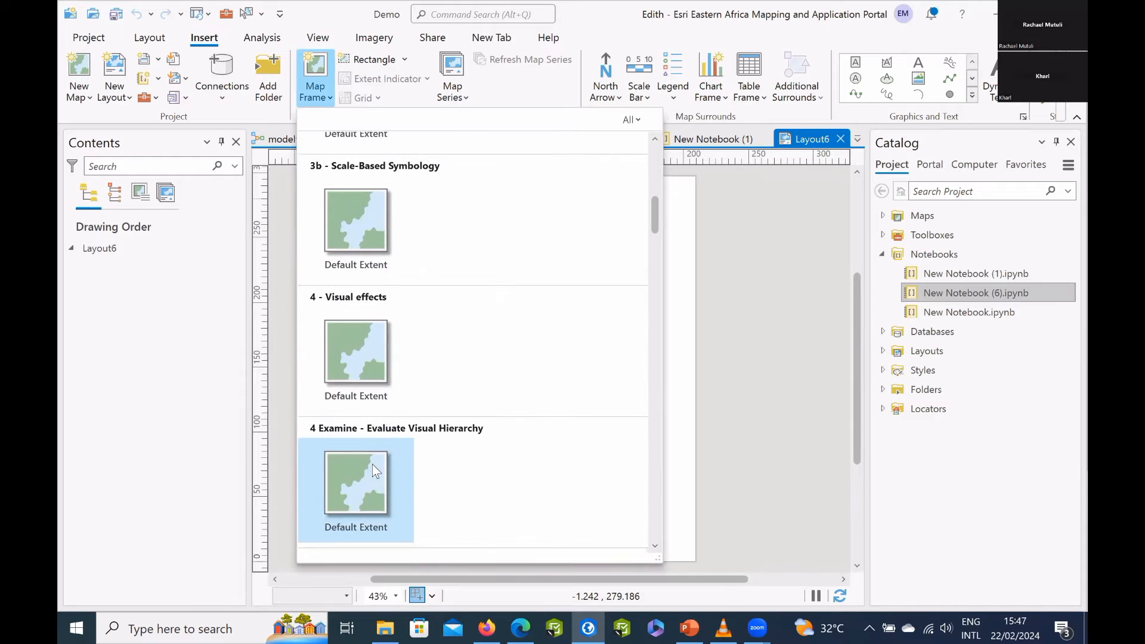
scroll(480, 491, down, 2)
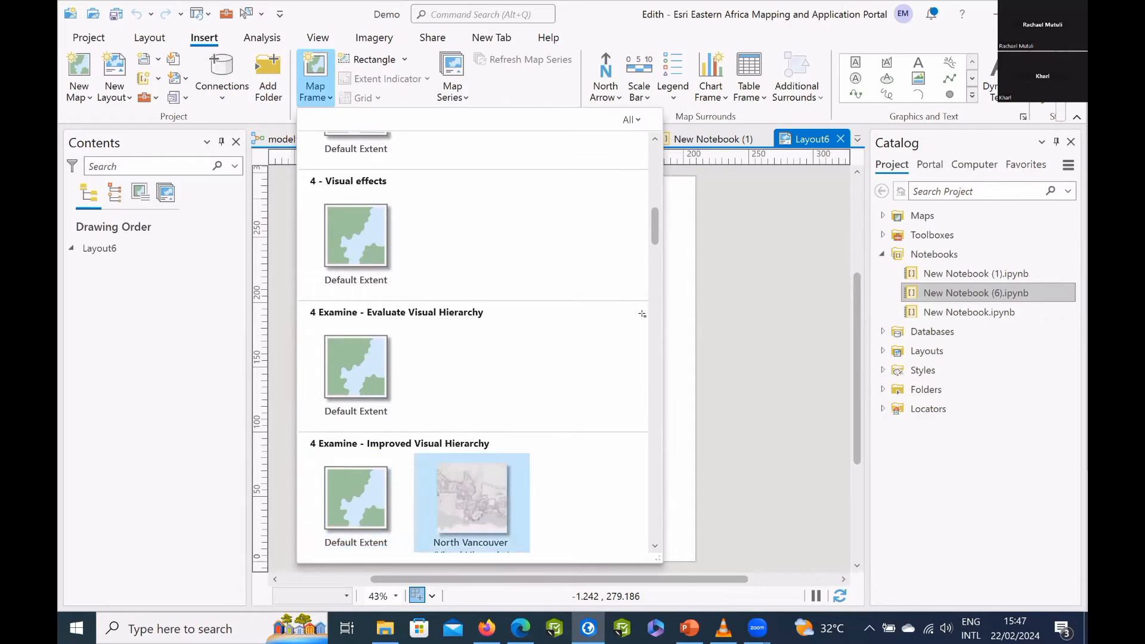
click(471, 498)
drag(700, 471, 681, 493)
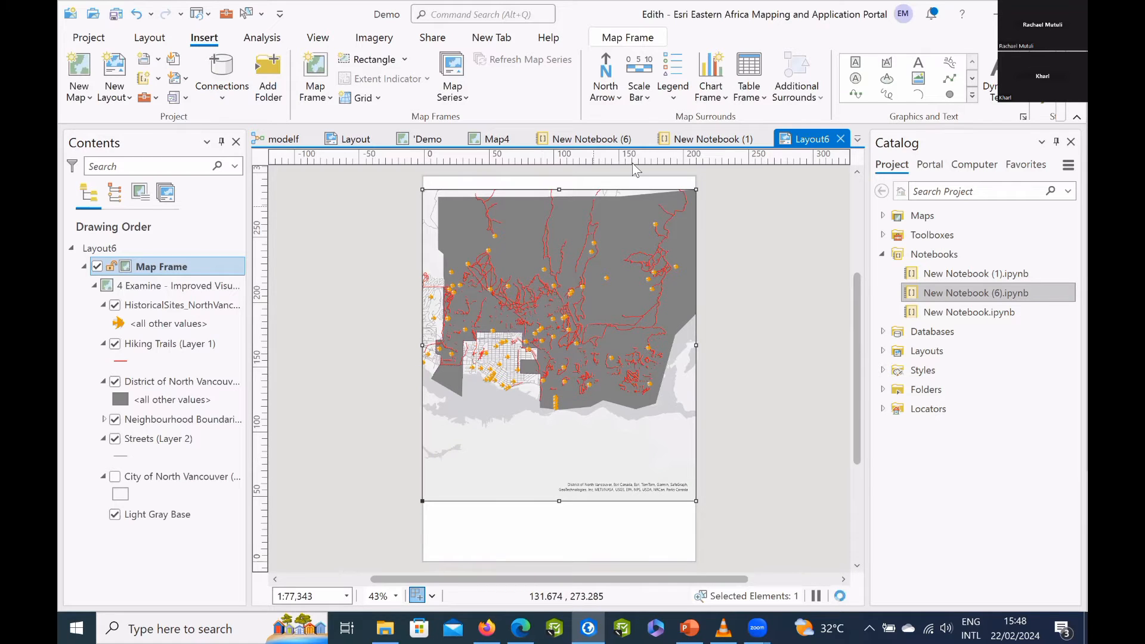
Add a north arrow at the map's upper-left corner and a double alternating scale bar in miles below the map frame.
click(638, 66)
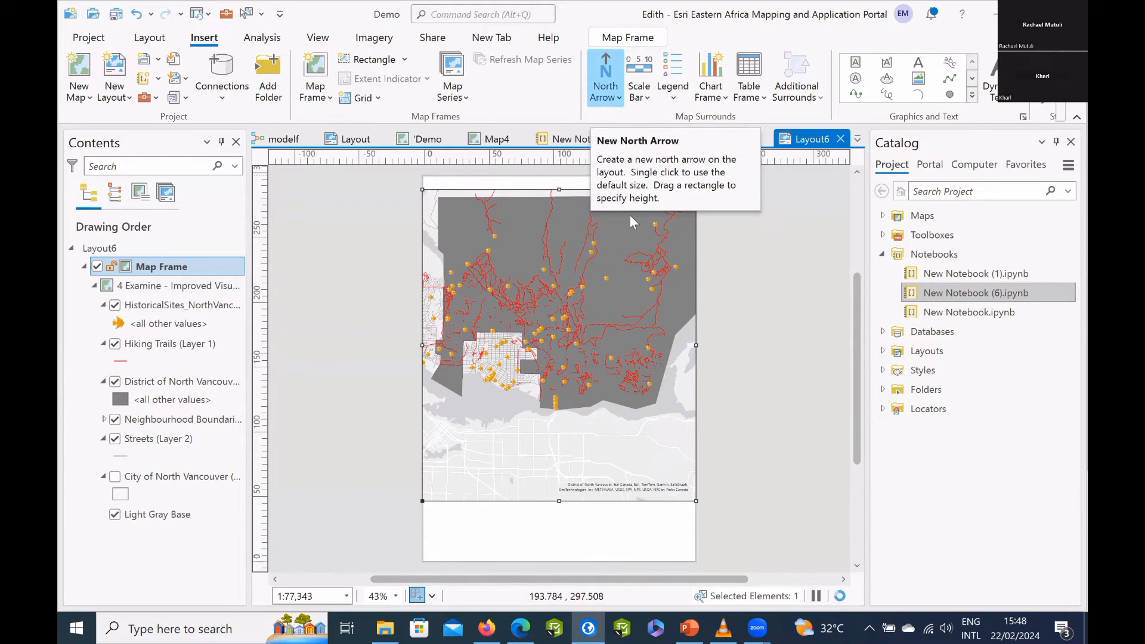
click(617, 277)
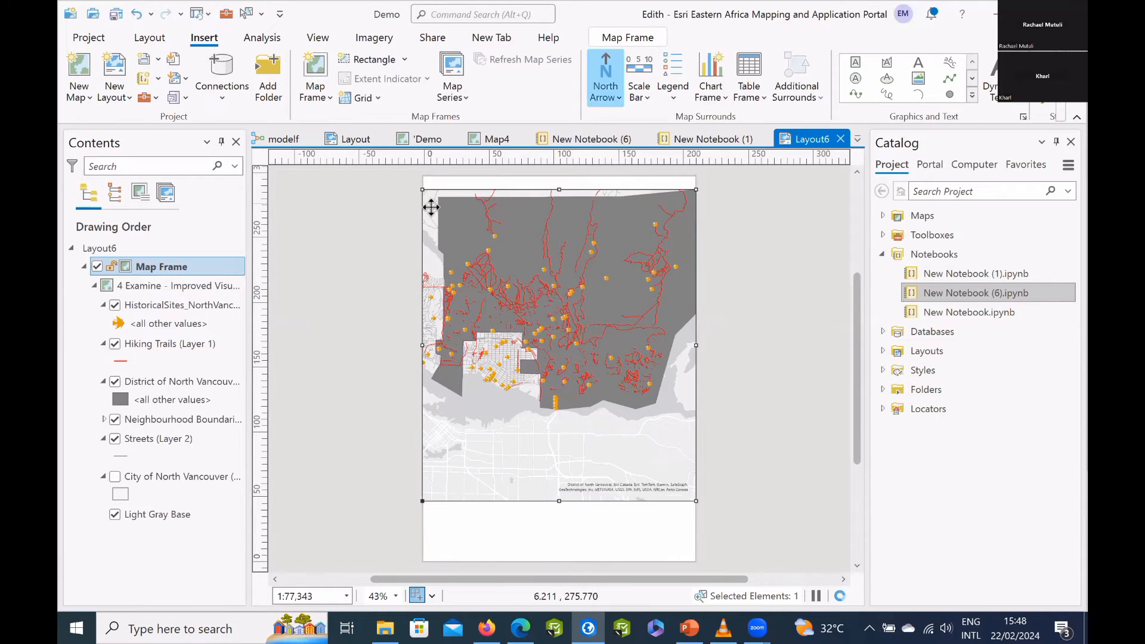
drag(430, 204, 456, 218)
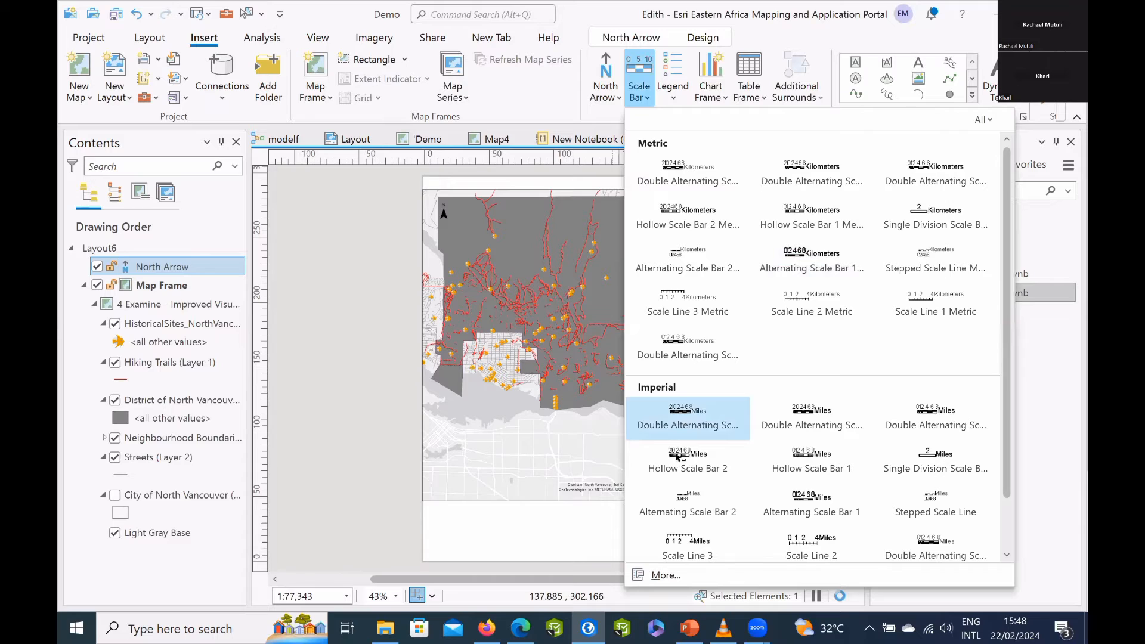
click(681, 418)
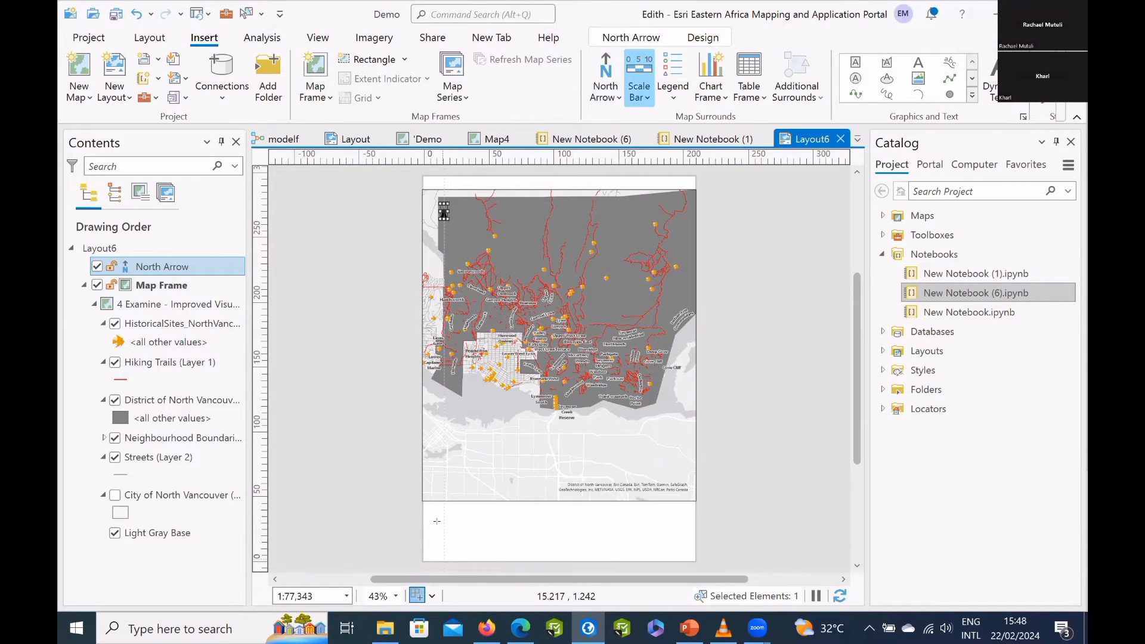
drag(514, 550, 536, 552)
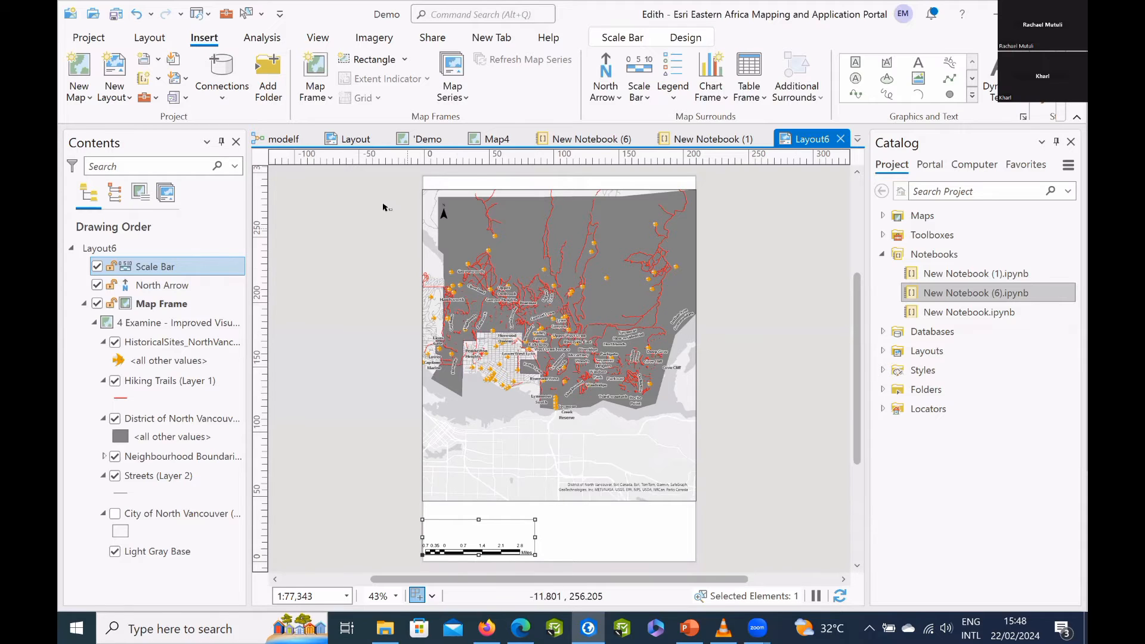
In the Public Transport North Vancouver layout, set up a spatial map series with Park Boundaries as the index layer.
click(355, 139)
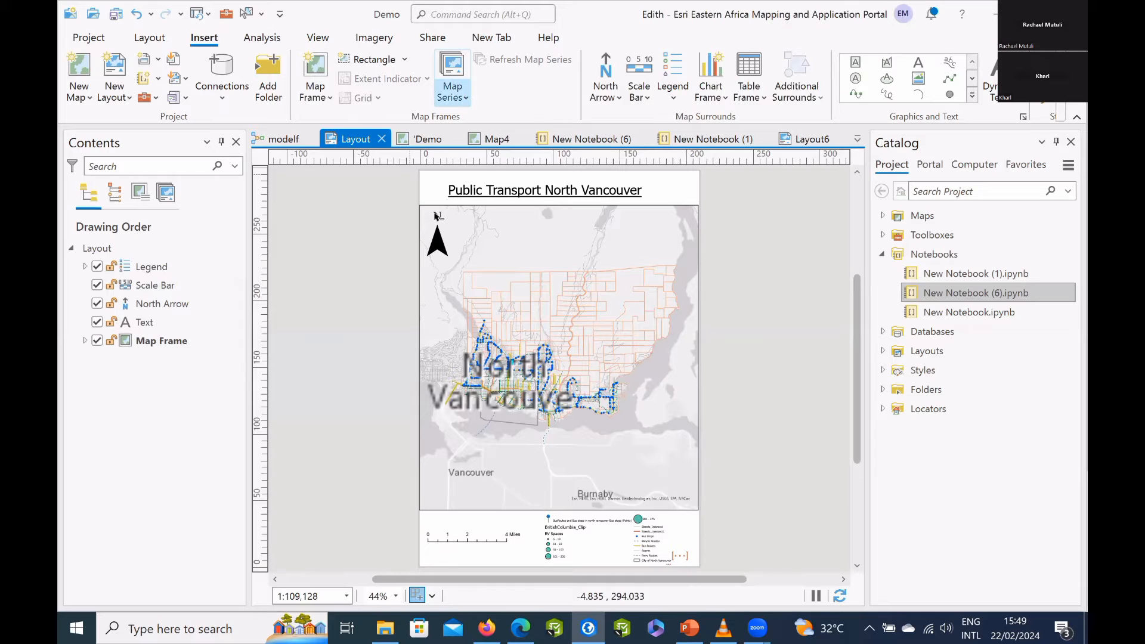
click(452, 83)
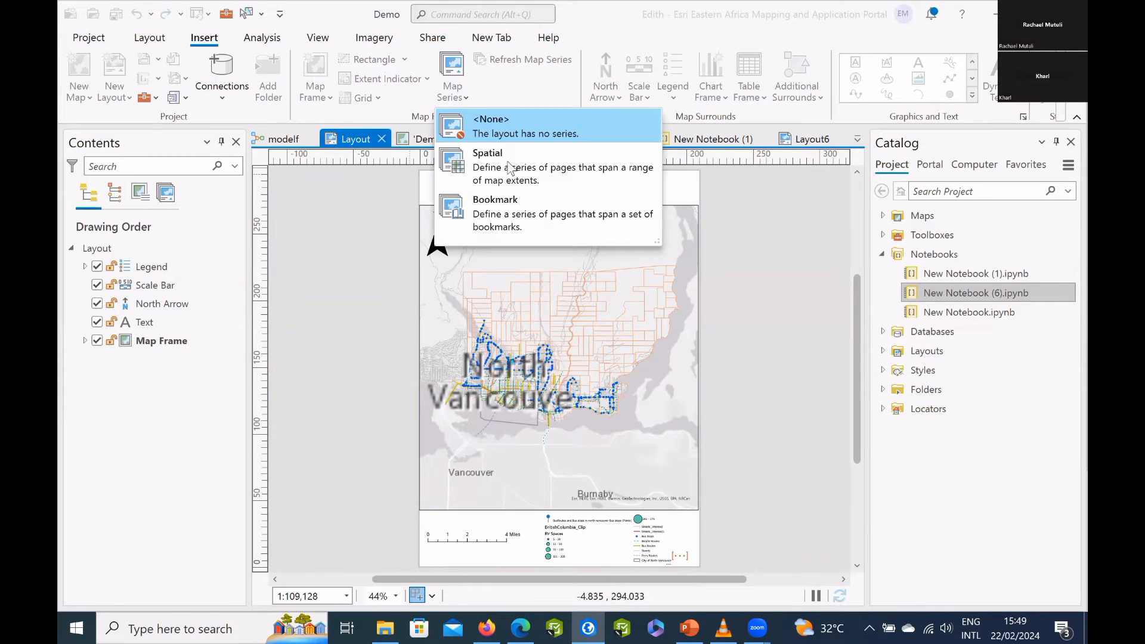
click(491, 166)
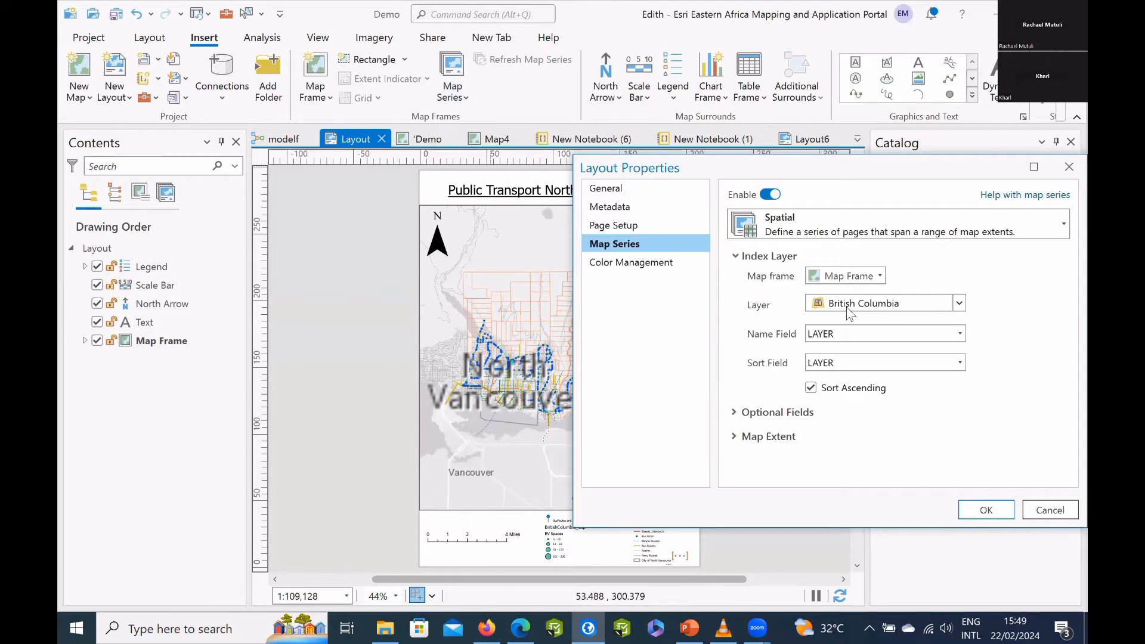
click(961, 304)
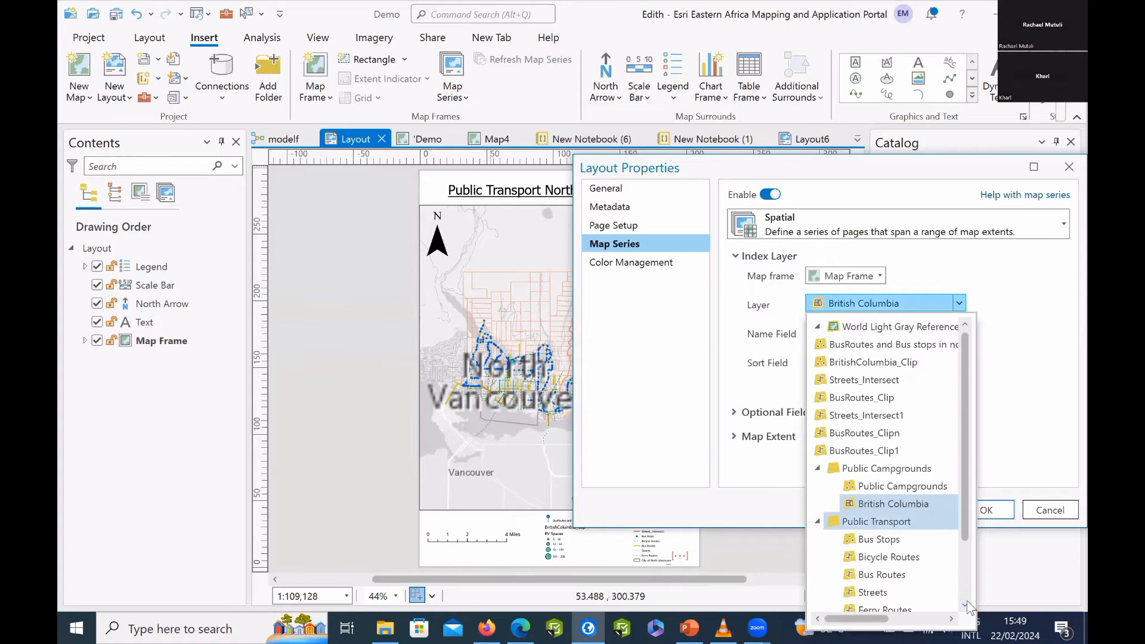
scroll(967, 607, down, 3)
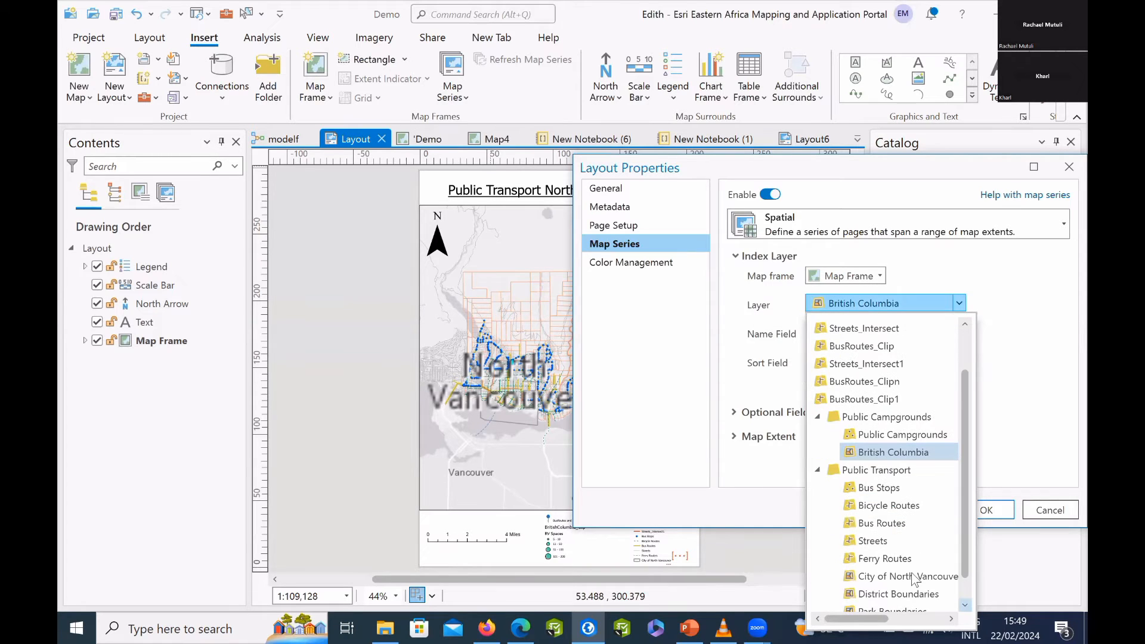
scroll(894, 581, down, 1)
click(892, 598)
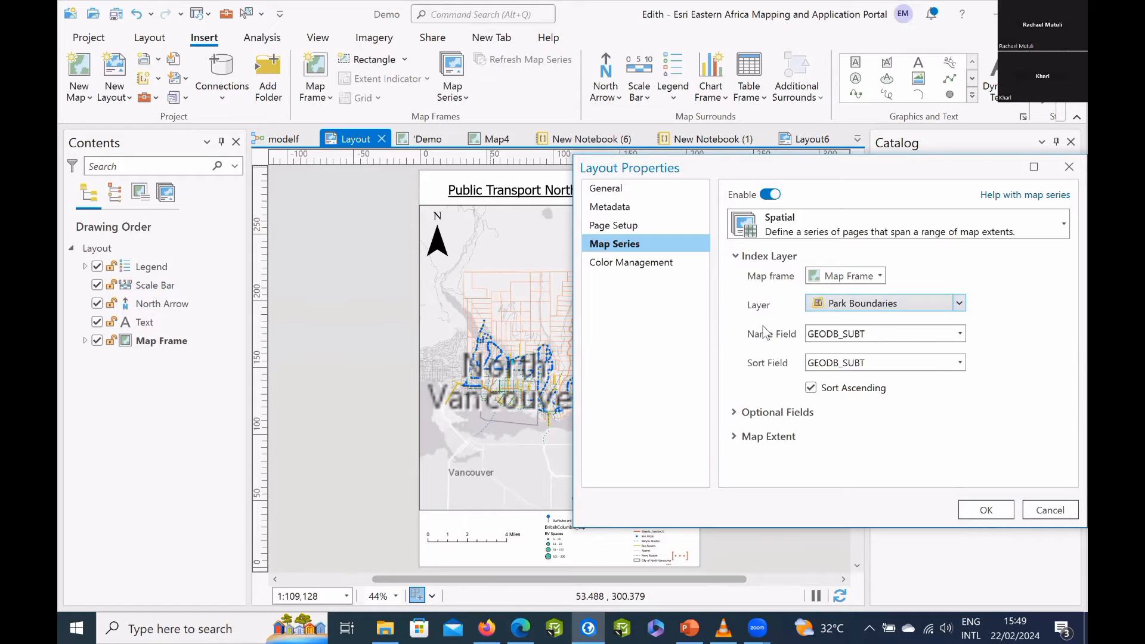
Set the map series name field to PARK_NAME, apply the series, and show the BYRON PARK page.
click(942, 335)
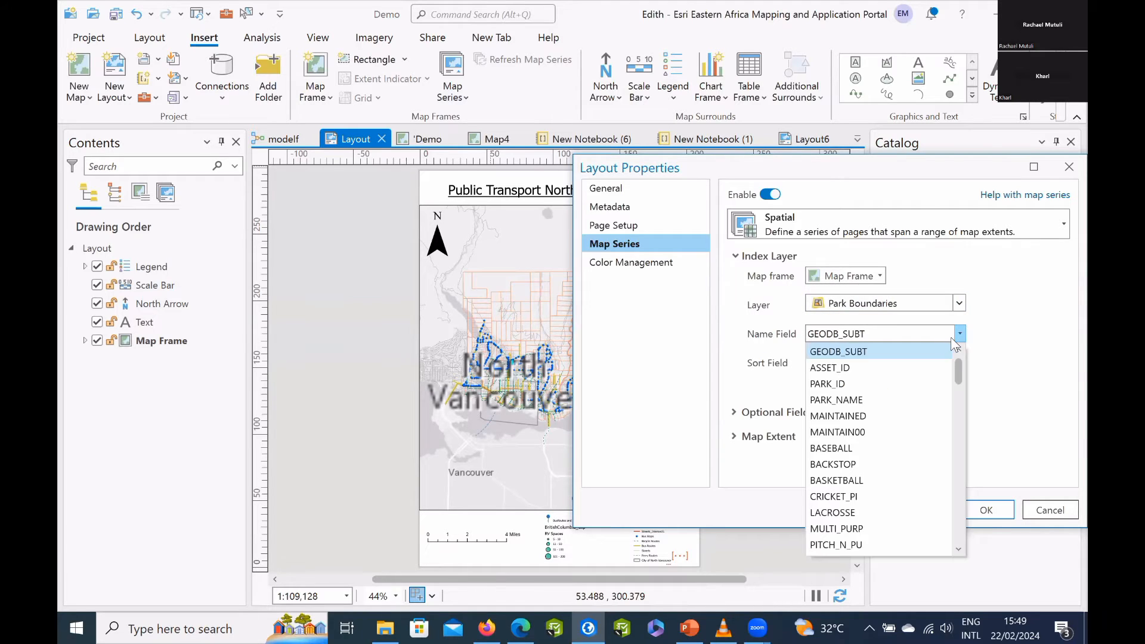
scroll(897, 480, down, 3)
scroll(898, 480, up, 3)
click(901, 399)
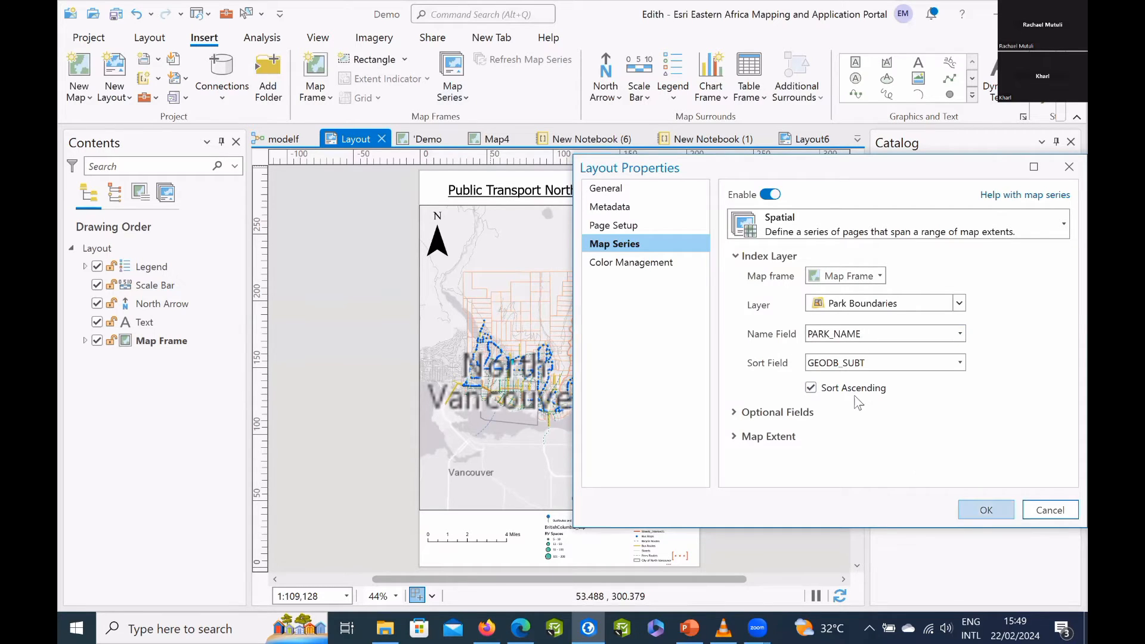
click(988, 511)
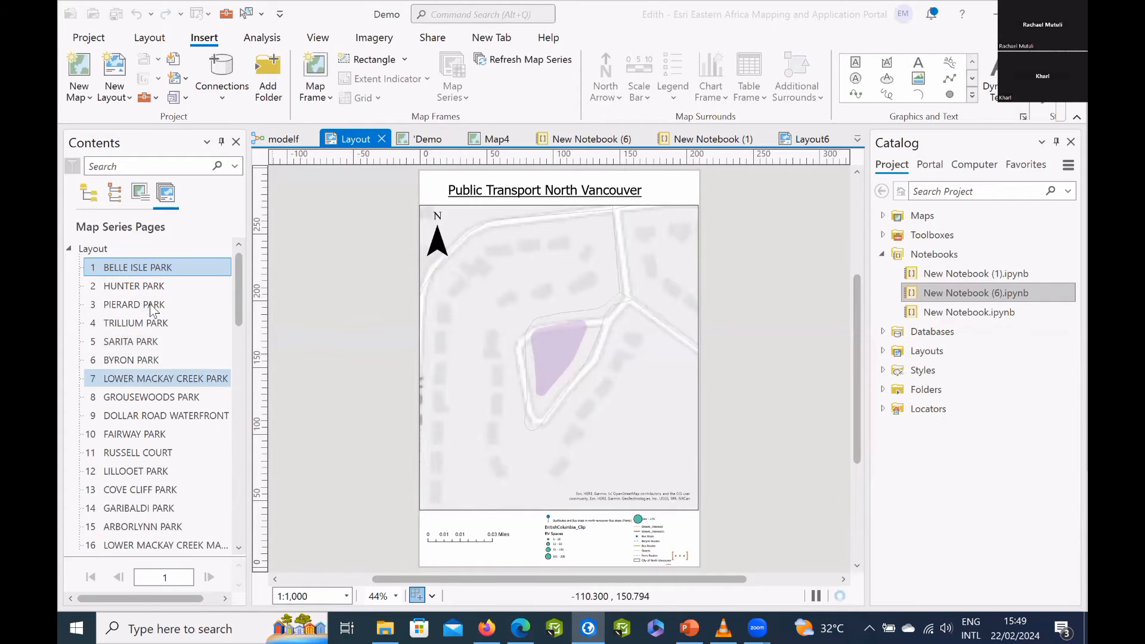
click(144, 359)
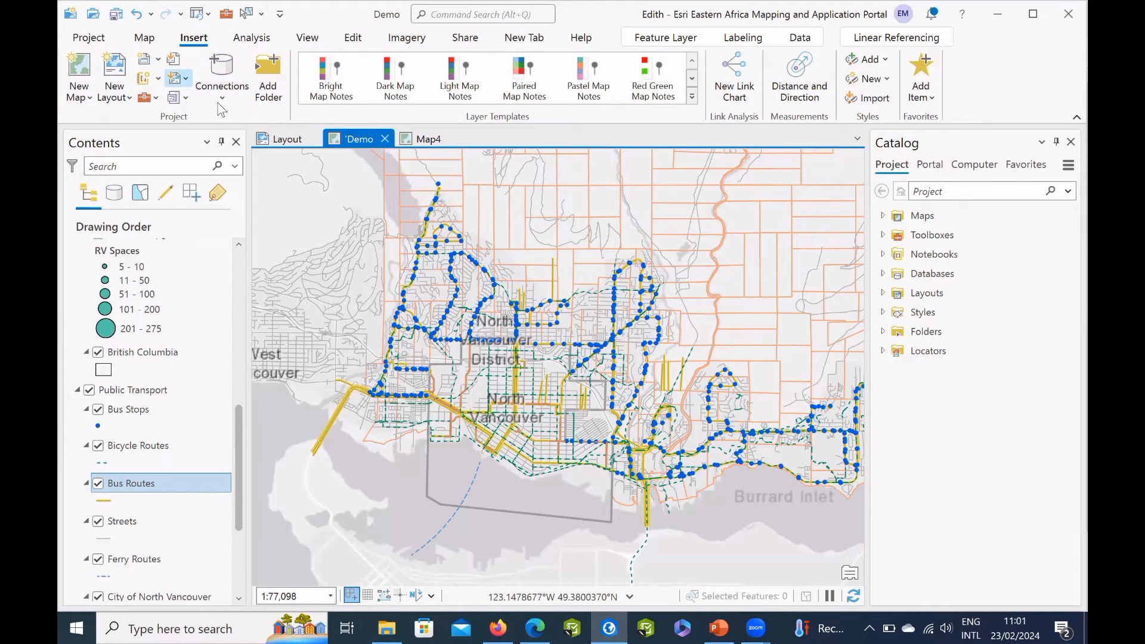
Create a new blank layout with the ISO portrait A4 page size, 210 mm x 297 mm.
click(187, 79)
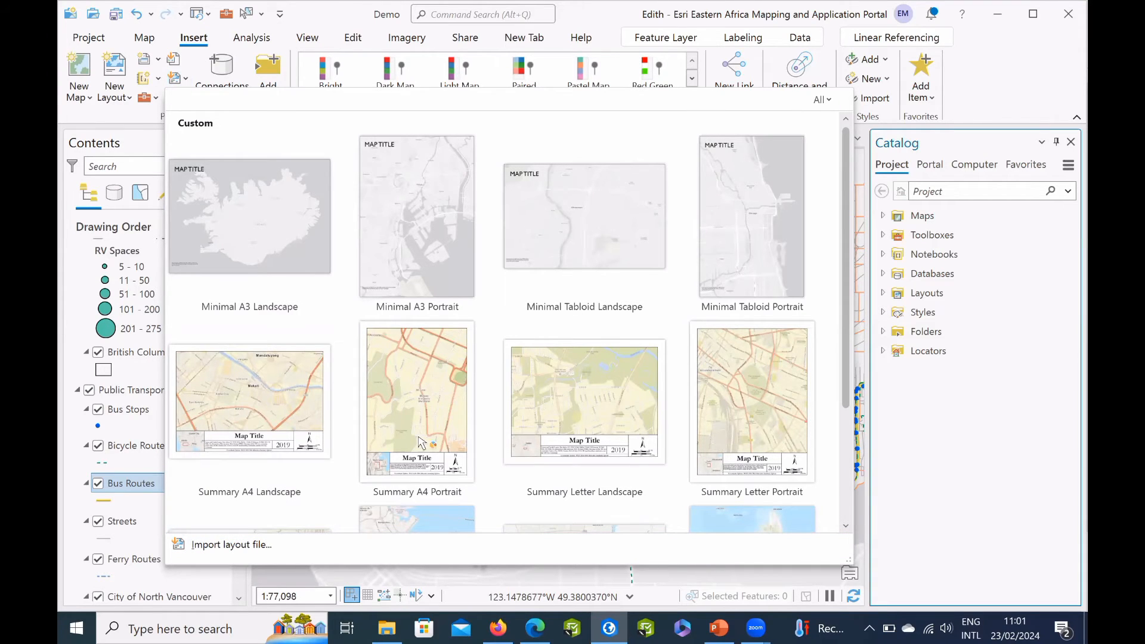
click(115, 78)
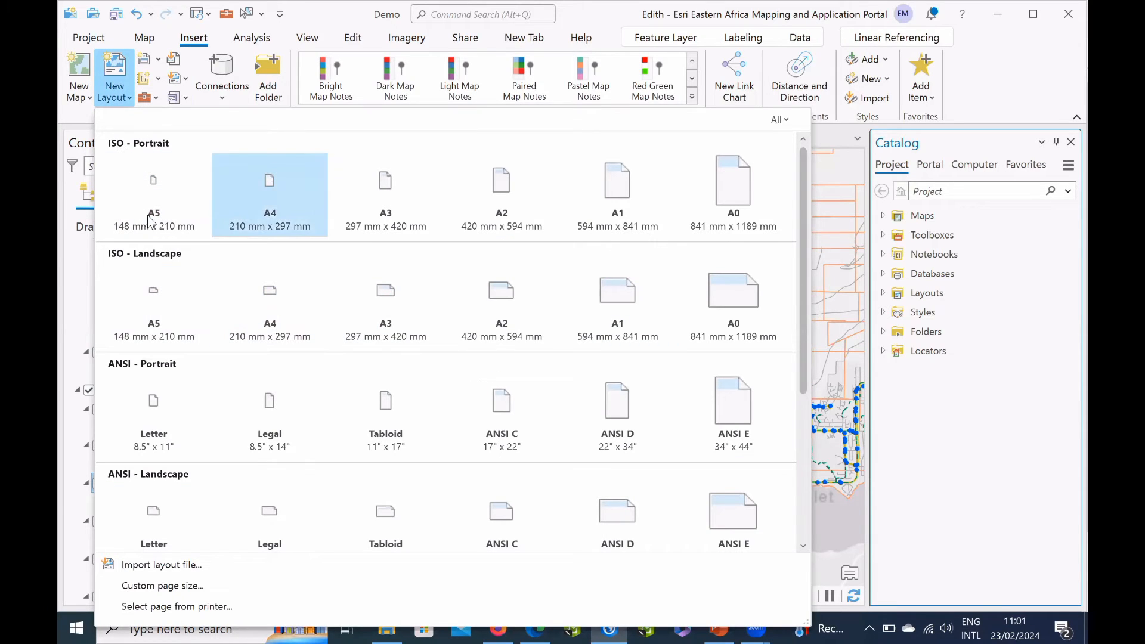
click(269, 190)
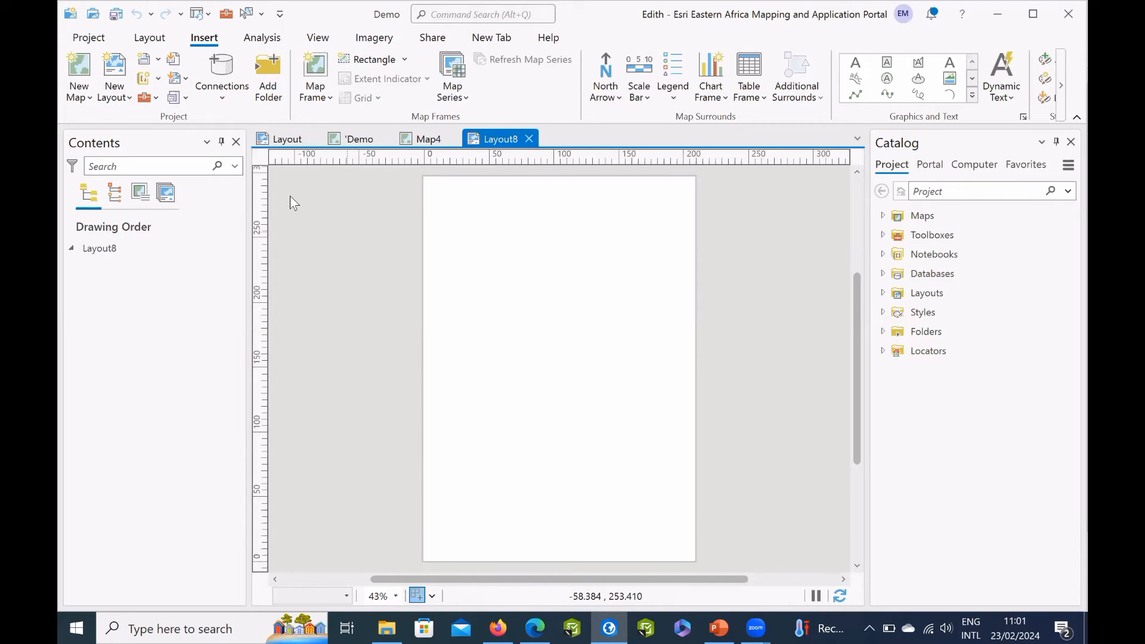
Insert a map frame of the 4 Examine - Improved Visual Hierarchy map across the page width, leaving margins above and below it.
click(315, 77)
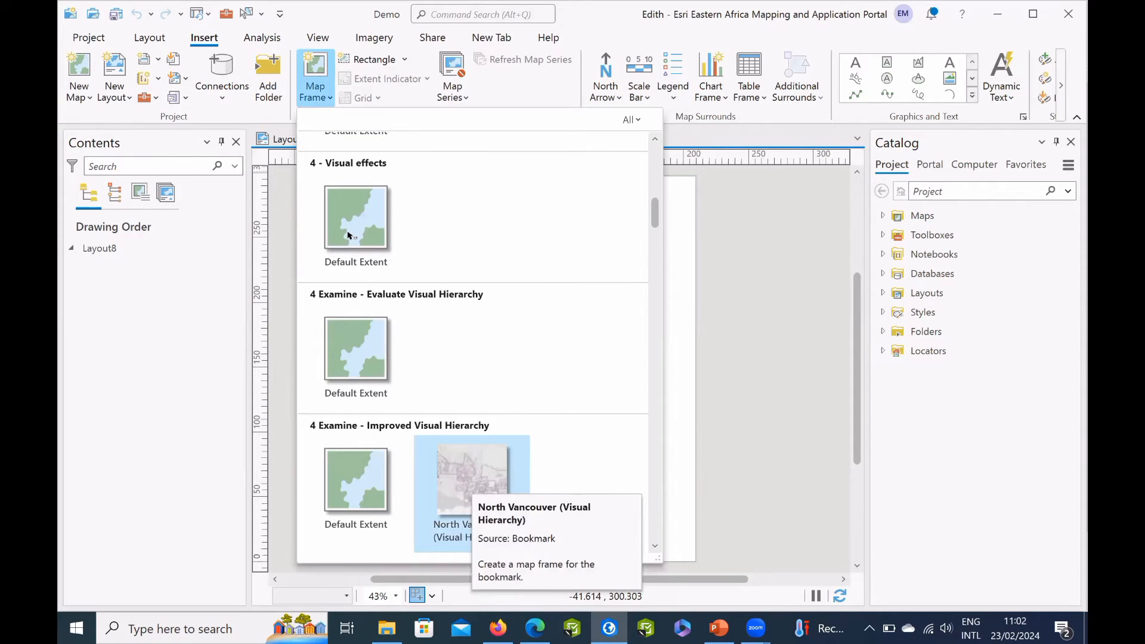
click(367, 204)
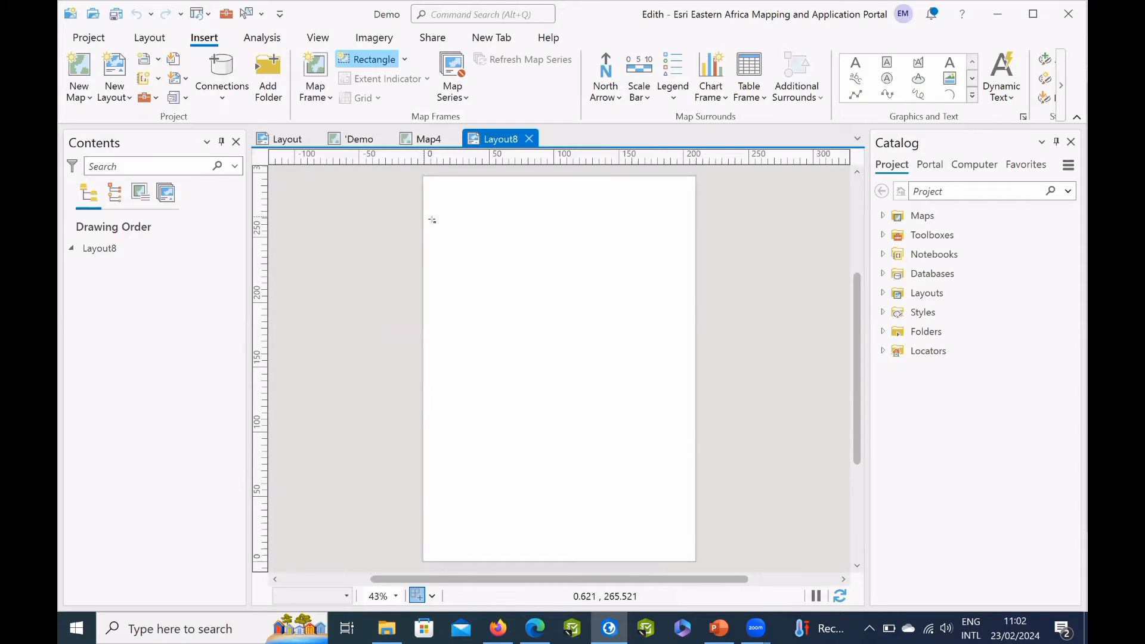
drag(423, 219, 696, 436)
drag(658, 351, 696, 478)
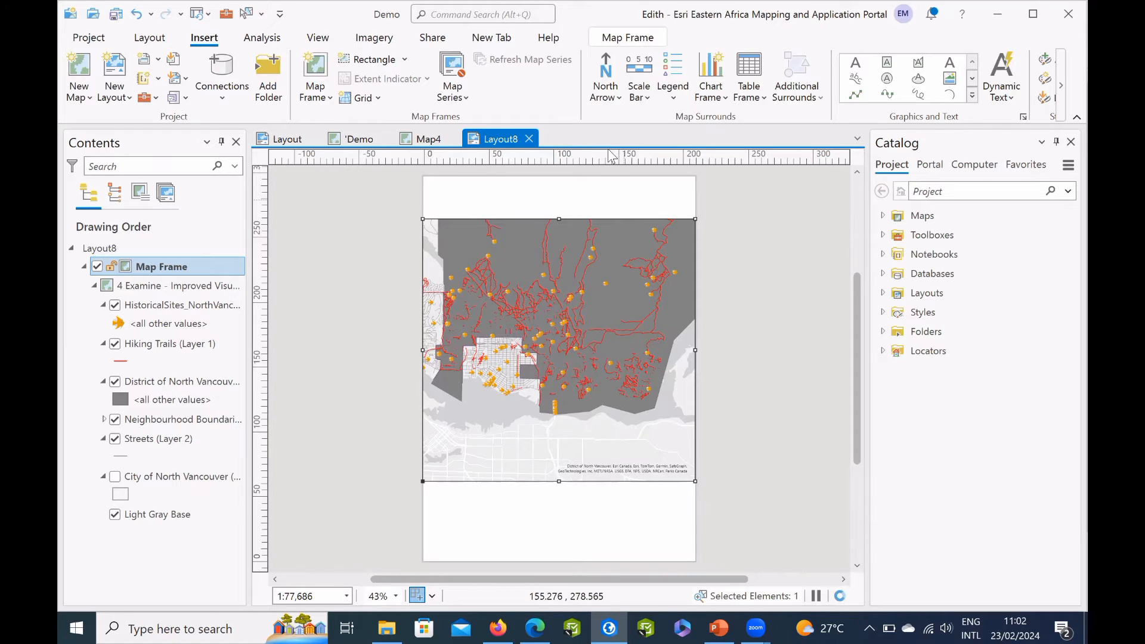
Add a north arrow above the map frame's upper-left corner and a Scale Line 3 Metric scale bar below the frame.
click(606, 70)
drag(432, 186, 463, 212)
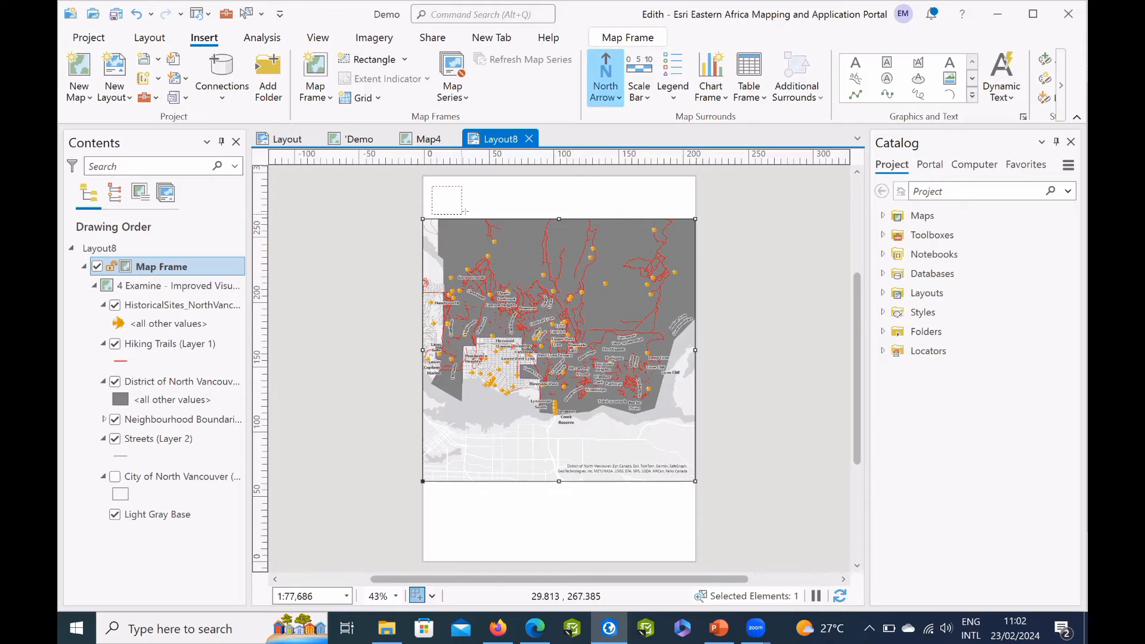
click(639, 87)
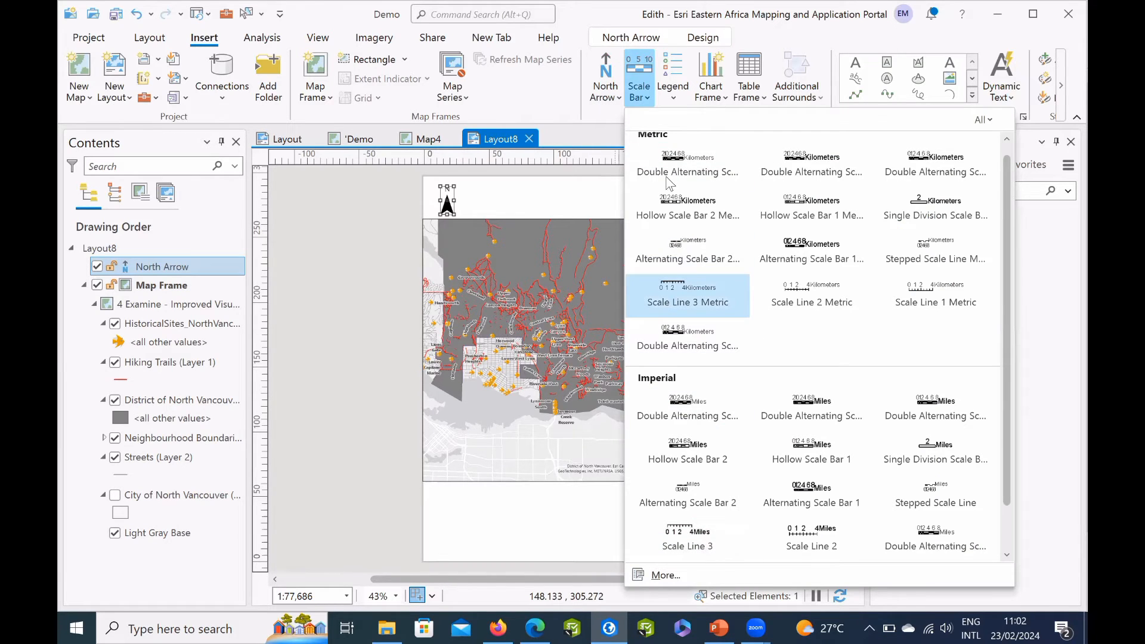
click(684, 295)
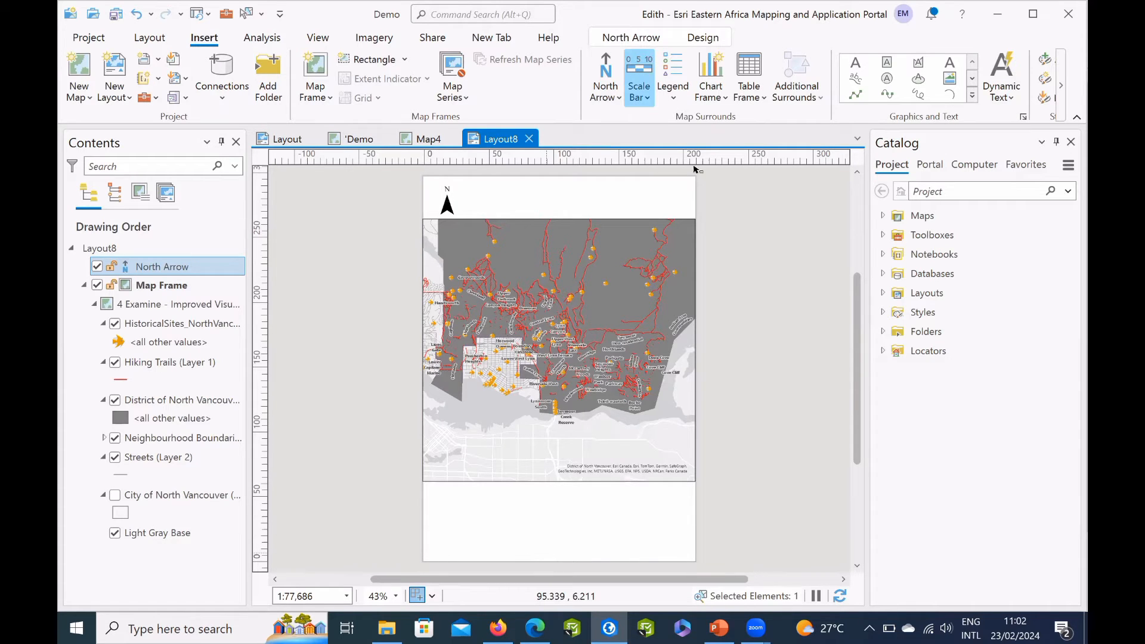
Add a Legend 1 style legend beside the scale bar, below the right half of the map frame.
click(673, 87)
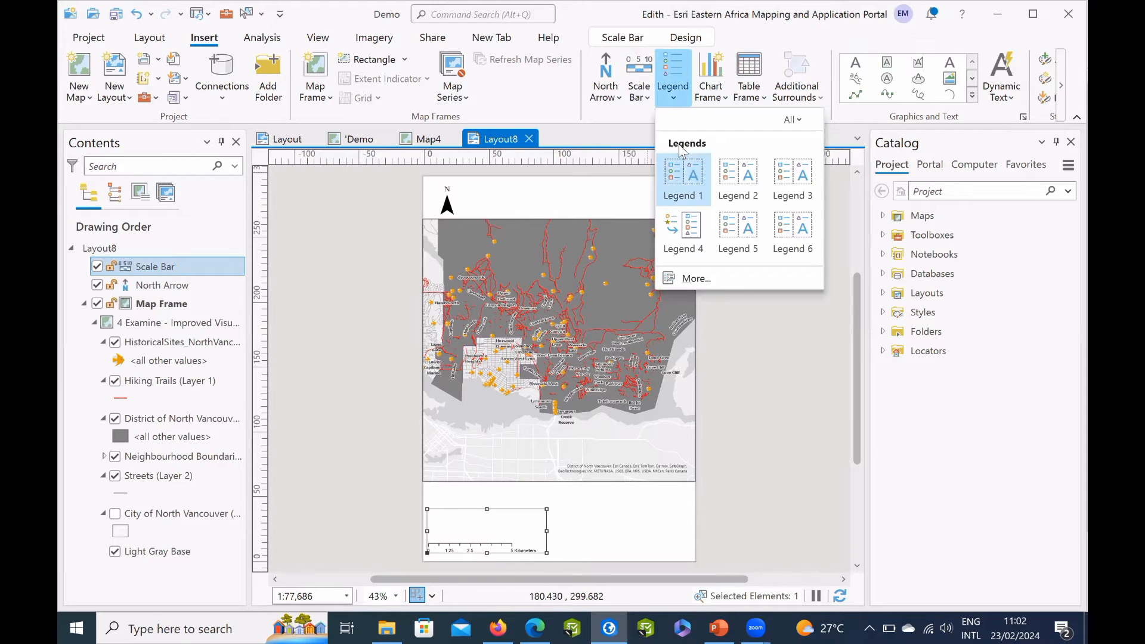
click(683, 173)
drag(570, 511, 674, 559)
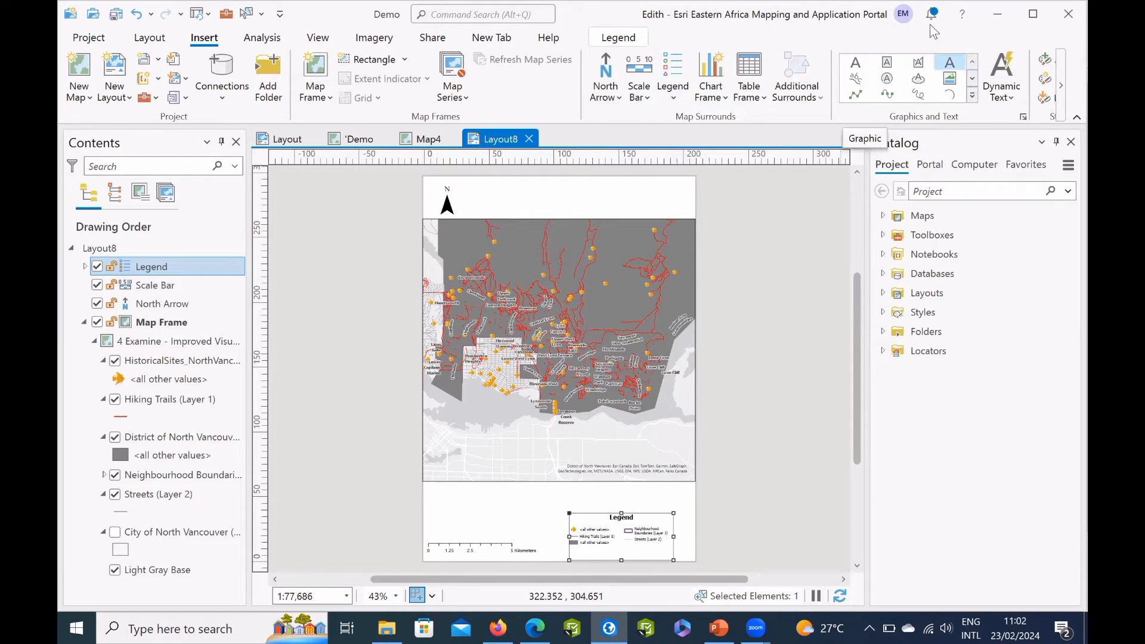
Add the title text "Demonstration" above the map frame, beside the north arrow, and deselect it.
click(951, 67)
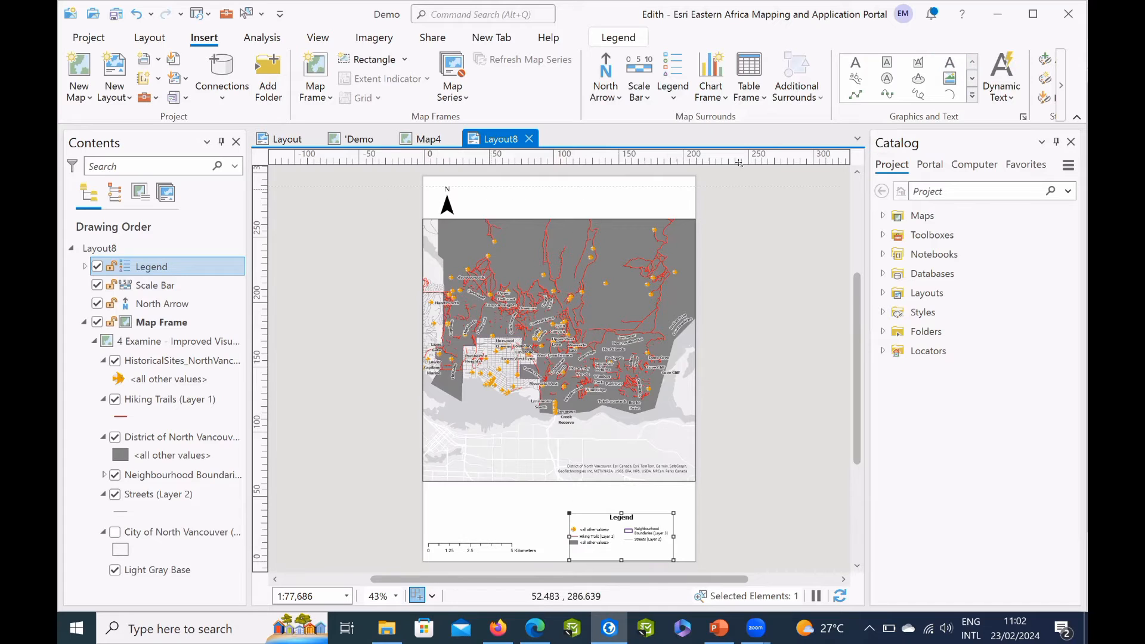
drag(514, 215, 656, 213)
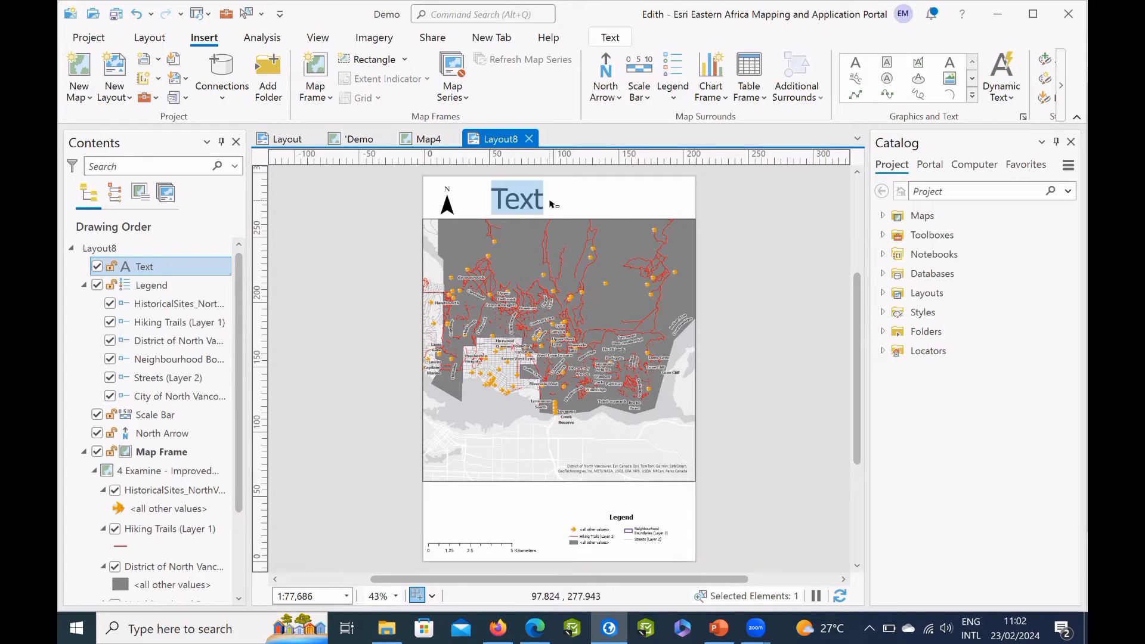
text(Demonstratioo)
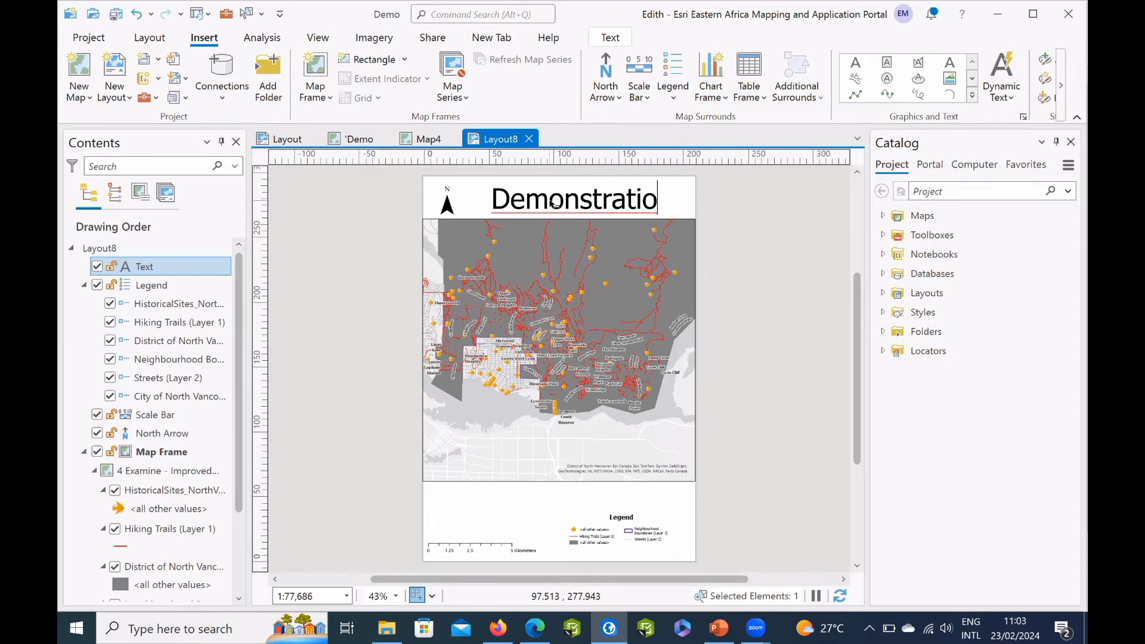
key(BackSpace)
text(n)
key(Escape)
click(729, 268)
click(729, 268)
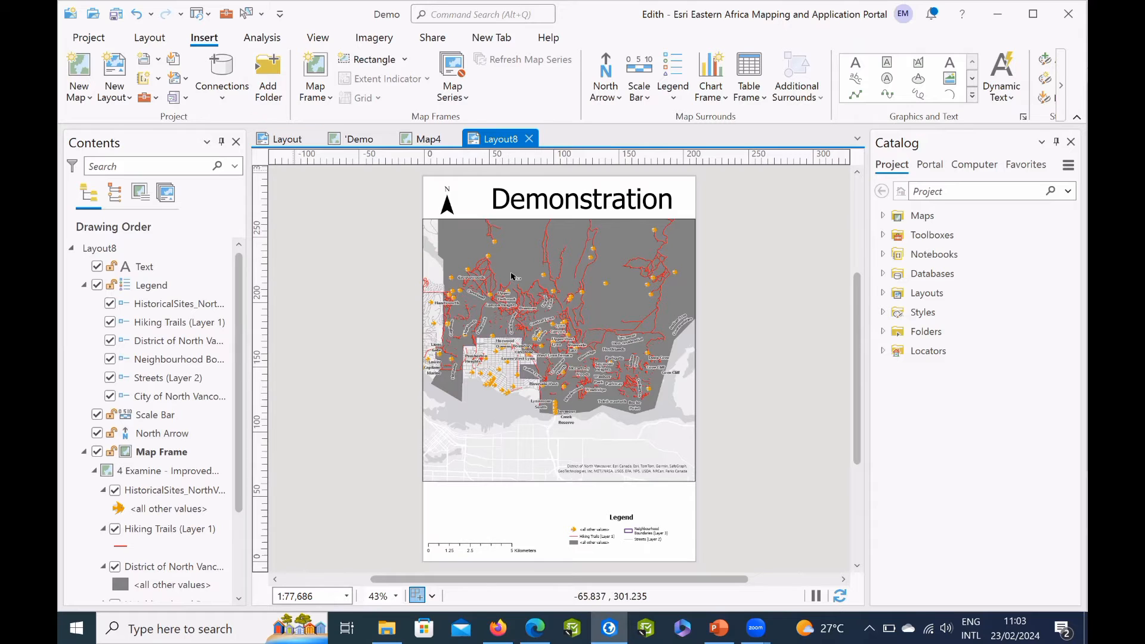
Close the view of the new Demonstration layout and remove the map series from the Public Transport North Vancouver layout.
click(285, 138)
click(493, 139)
click(287, 141)
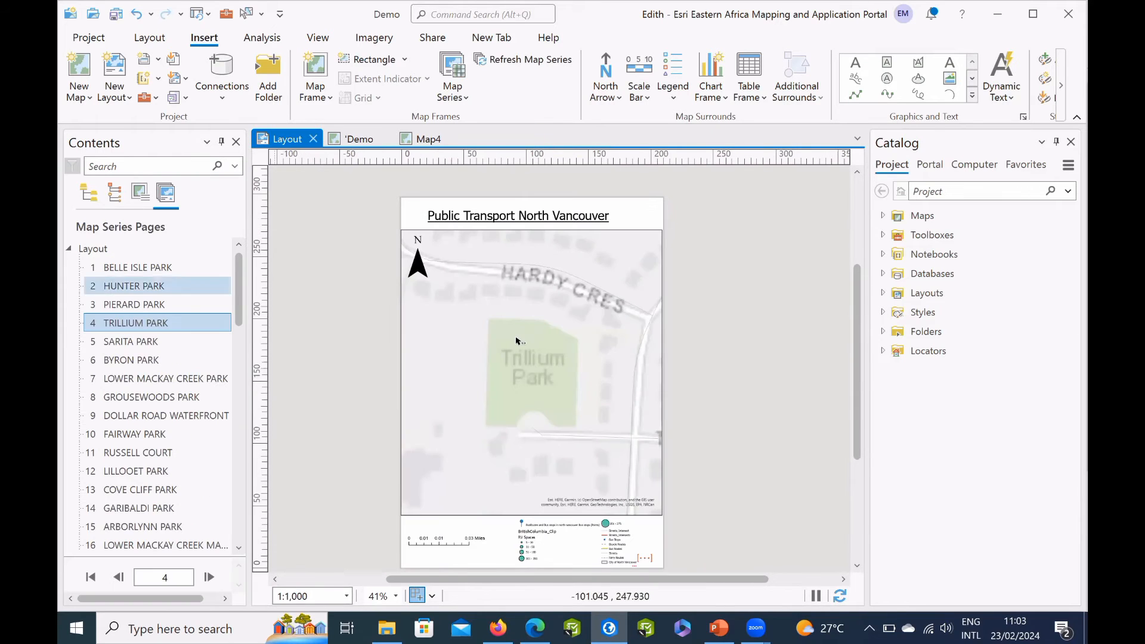
click(452, 90)
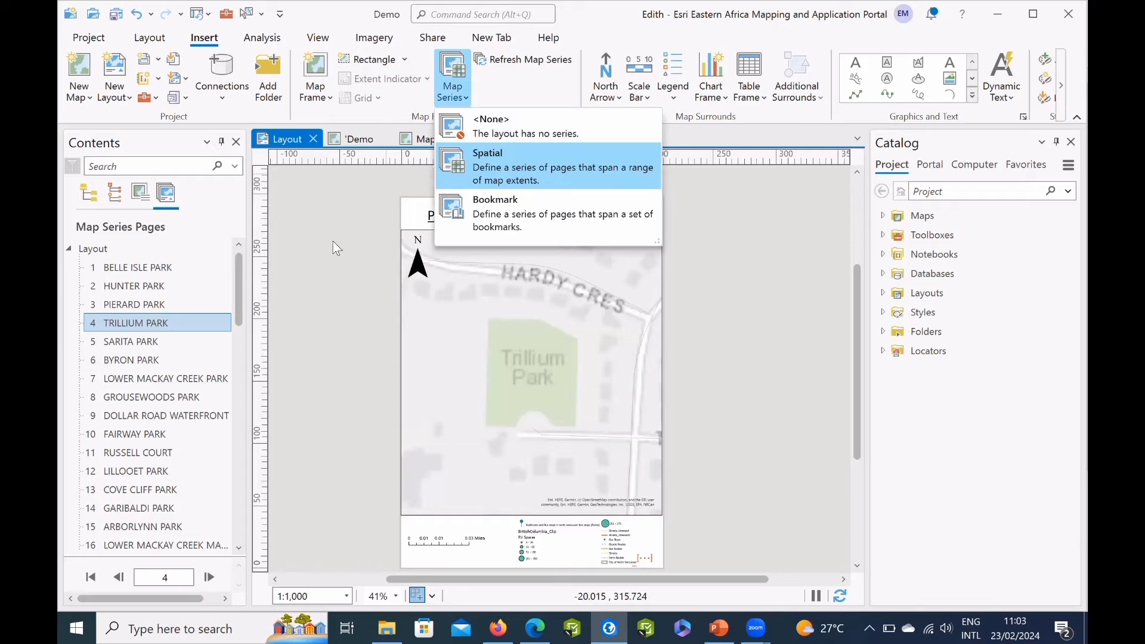
click(112, 250)
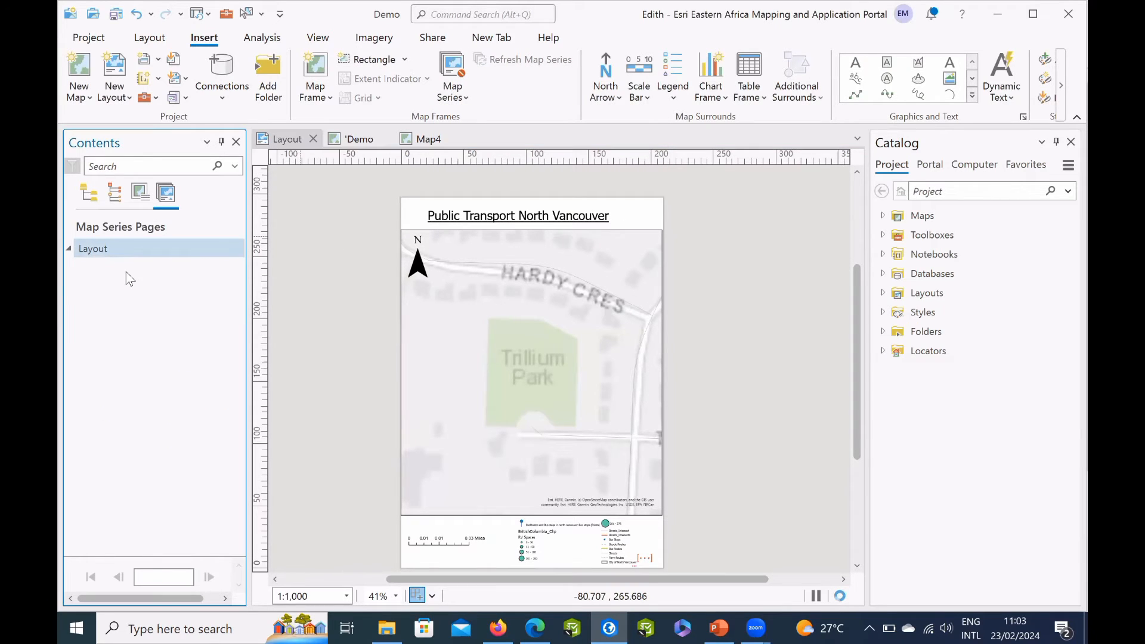
List the layout's contents by map frame and zoom the map frame to the last active map.
right_click(120, 248)
click(141, 192)
click(152, 276)
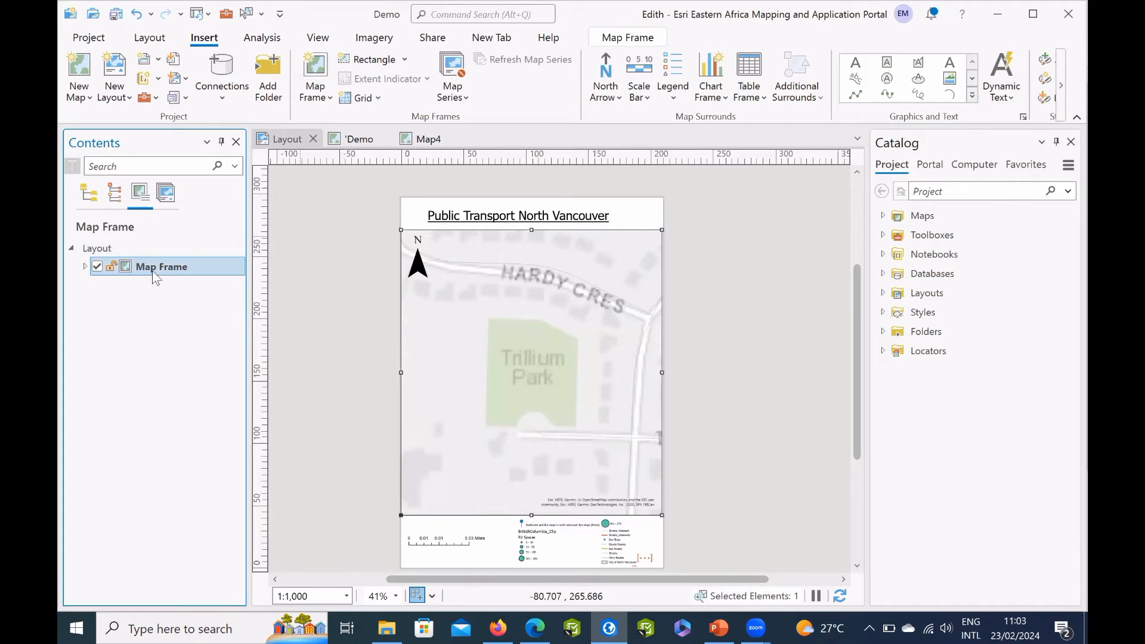
right_click(164, 270)
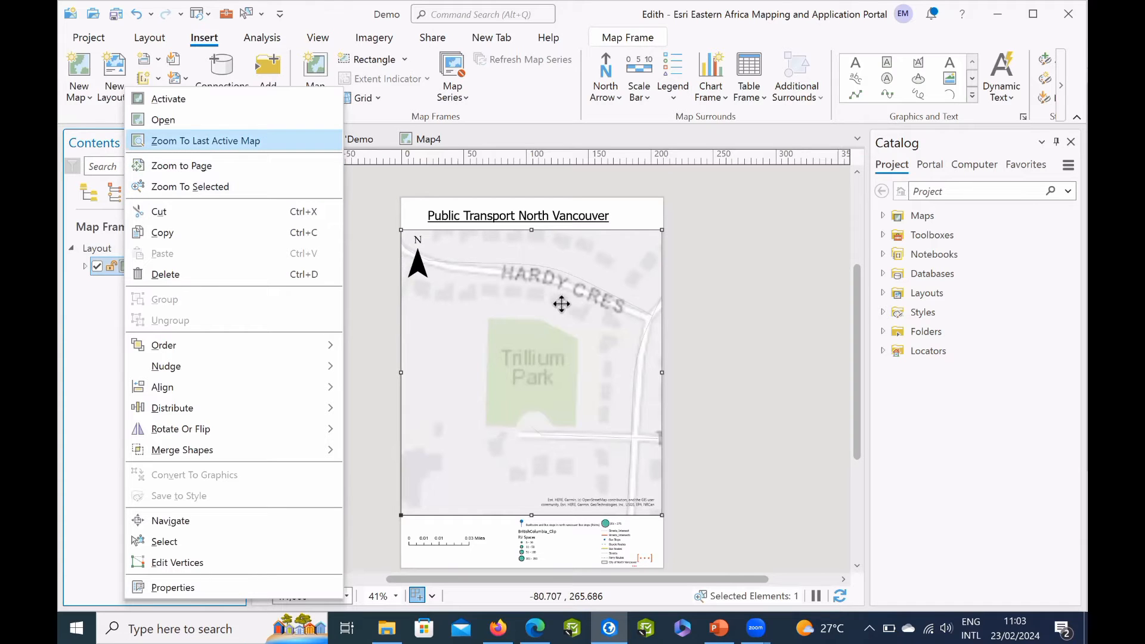
key(Return)
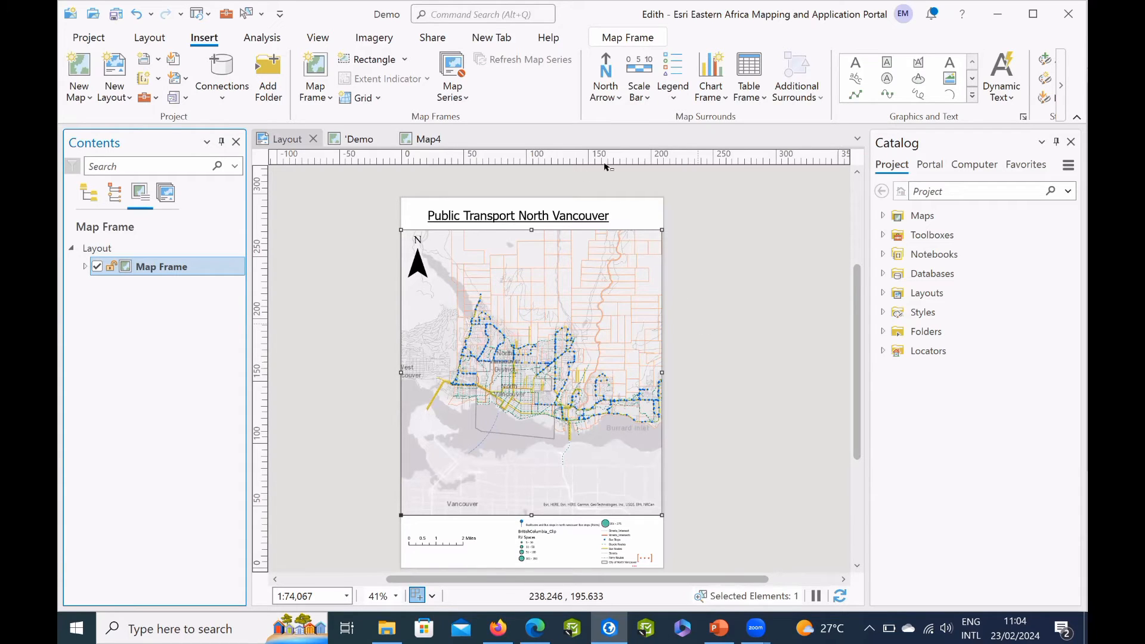
Set up a spatial map series with Park Boundaries as index layer and PARK_NAME as name field, and page forward through the parks.
click(453, 75)
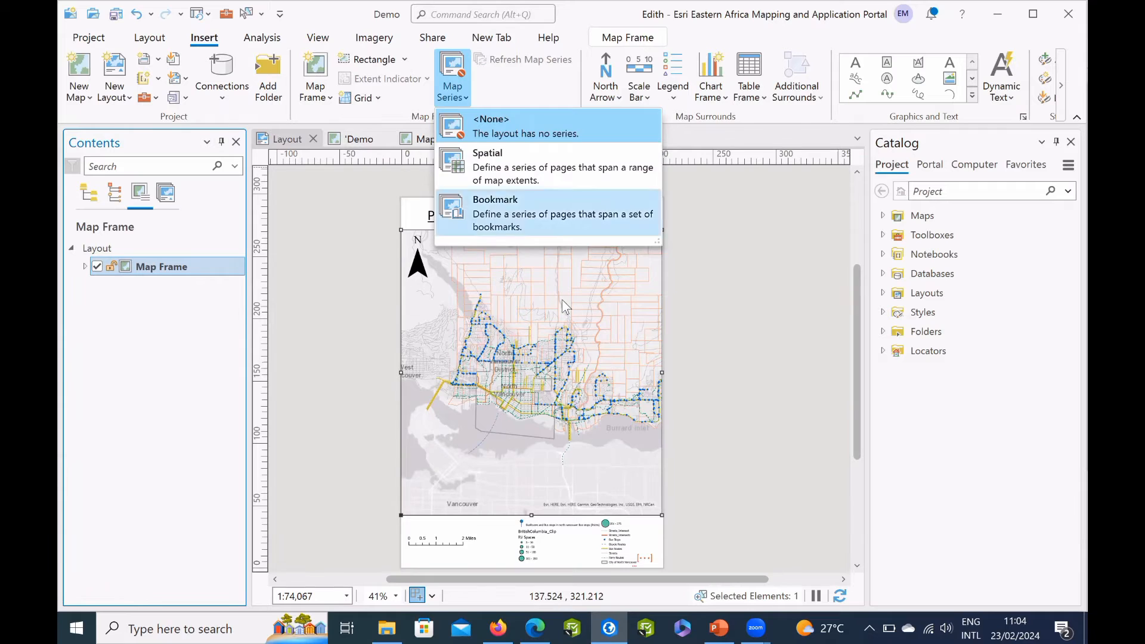
click(492, 179)
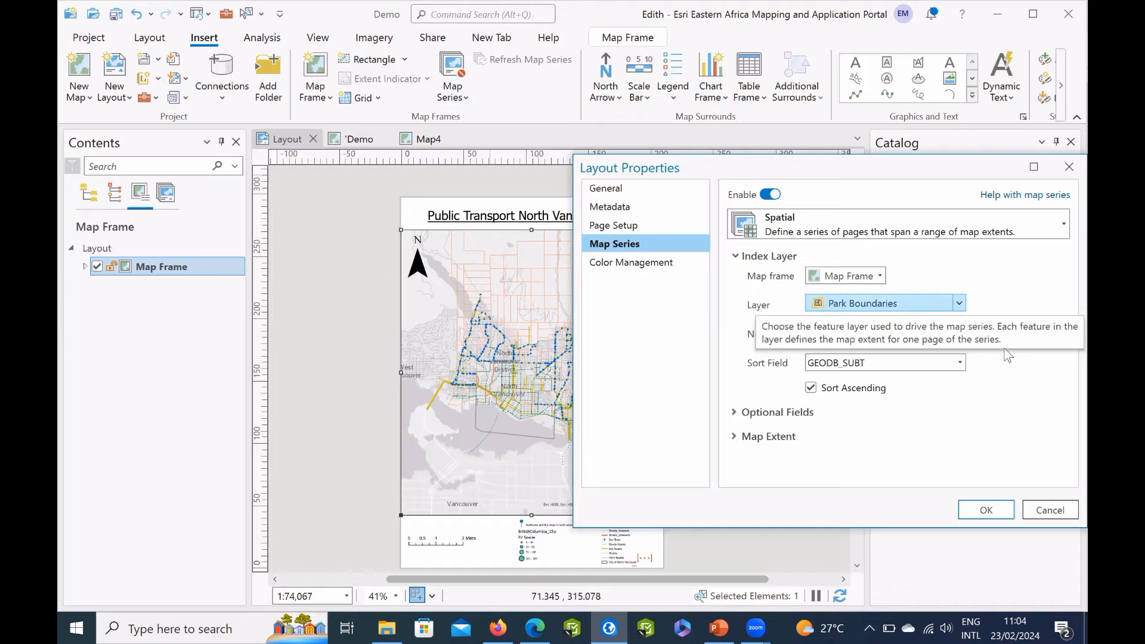
click(960, 336)
key(Down)
key(Down)
key(Down)
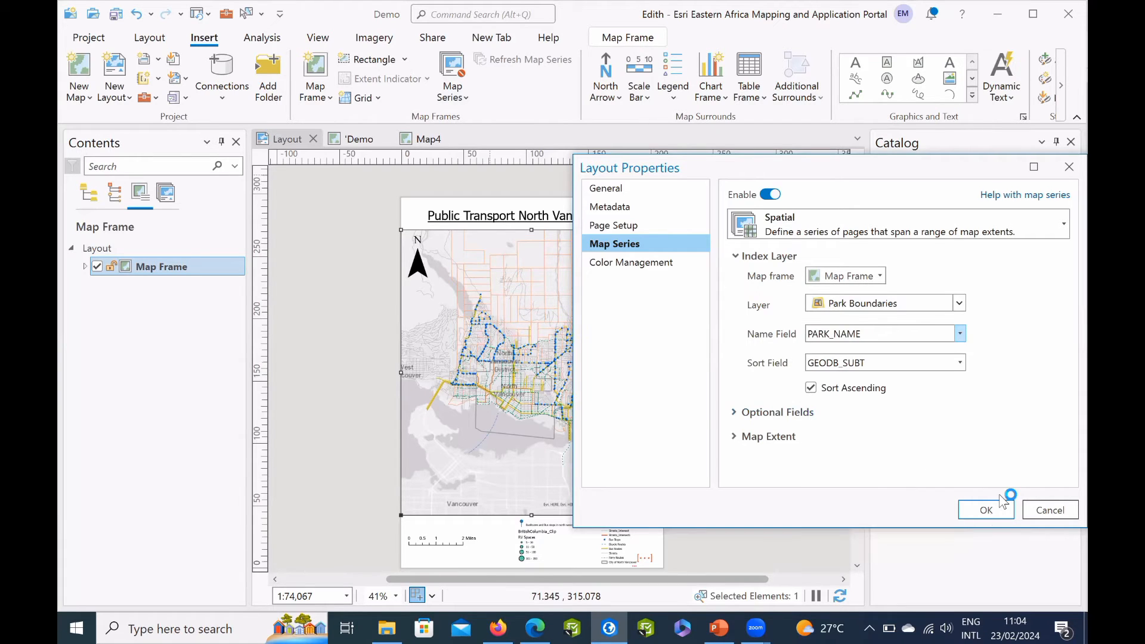
click(990, 511)
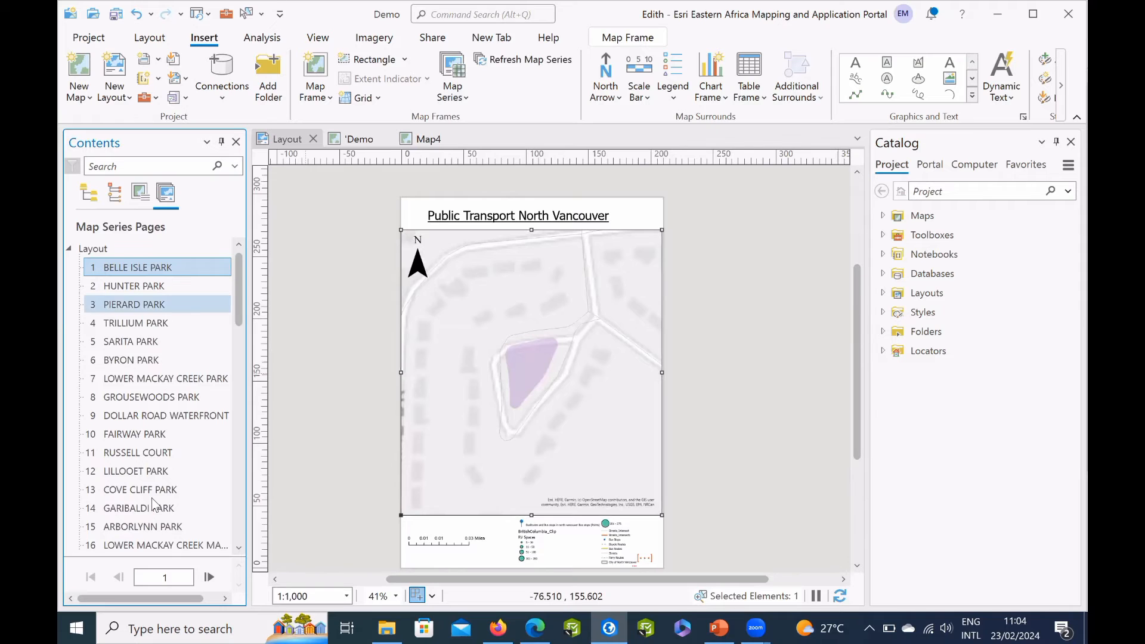
click(208, 577)
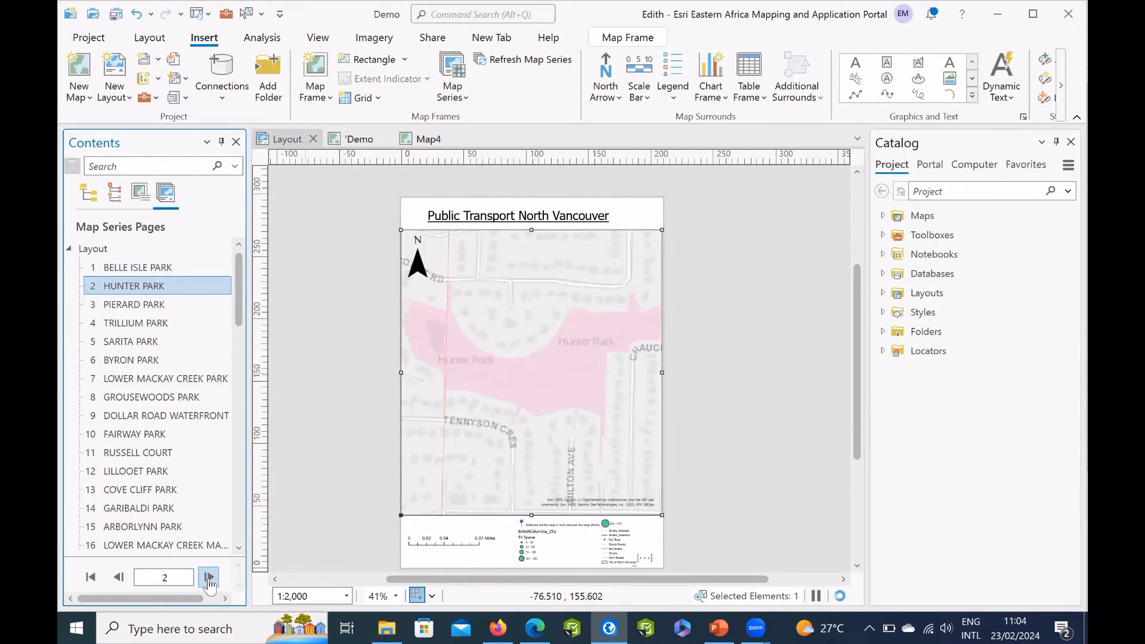
click(209, 576)
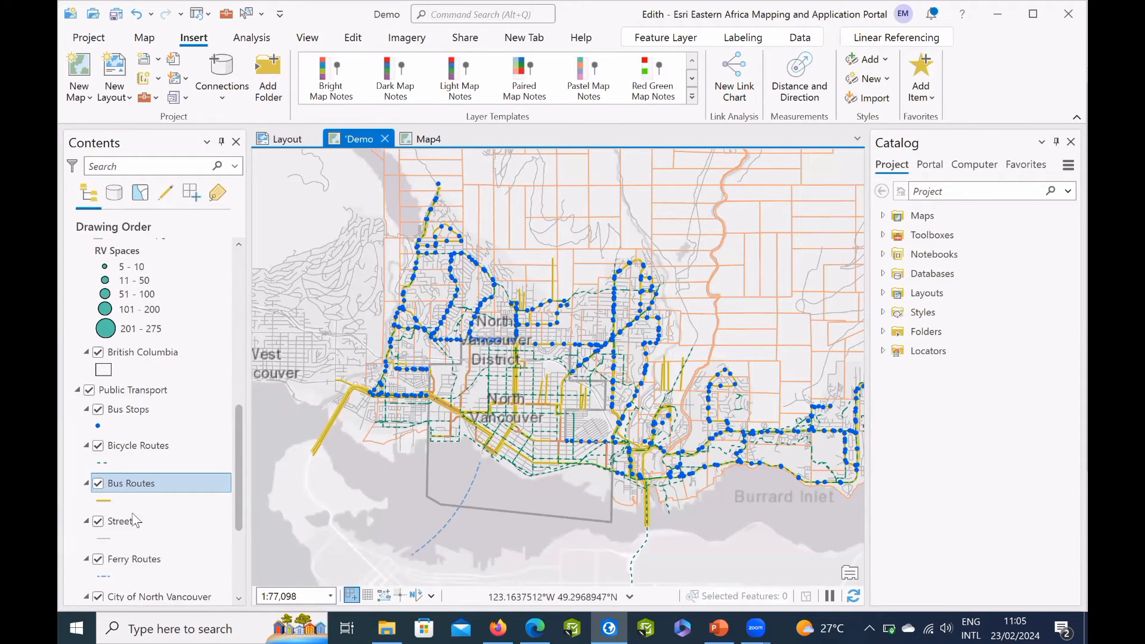
Open the Bus Routes attribute table in the Demo map and select the records where ROUTE is equal to 242.
right_click(149, 485)
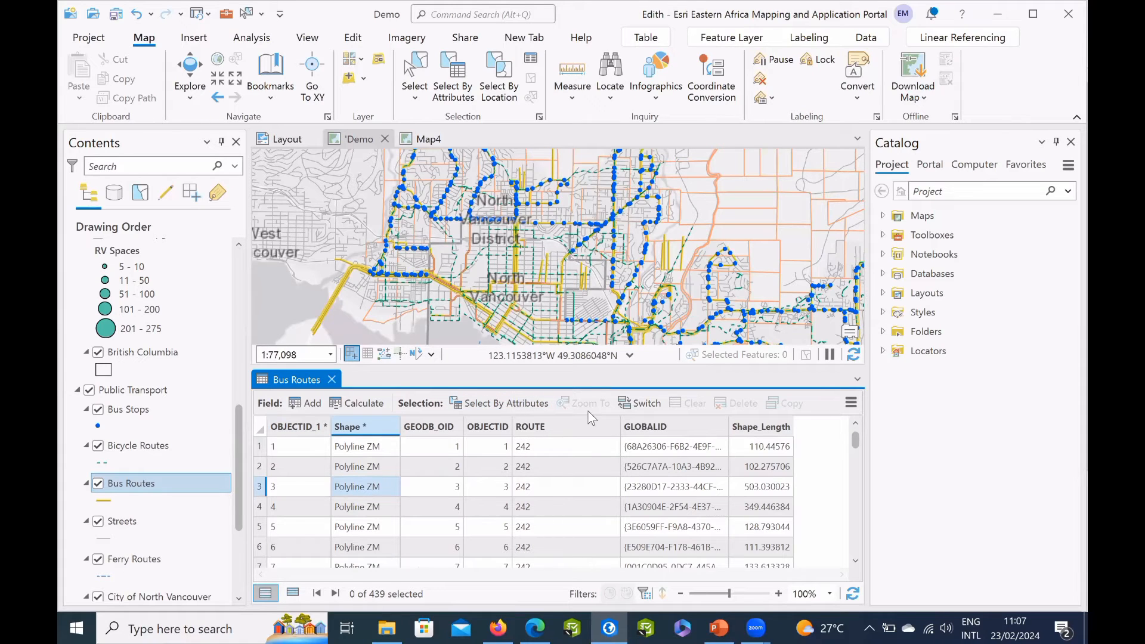
click(535, 407)
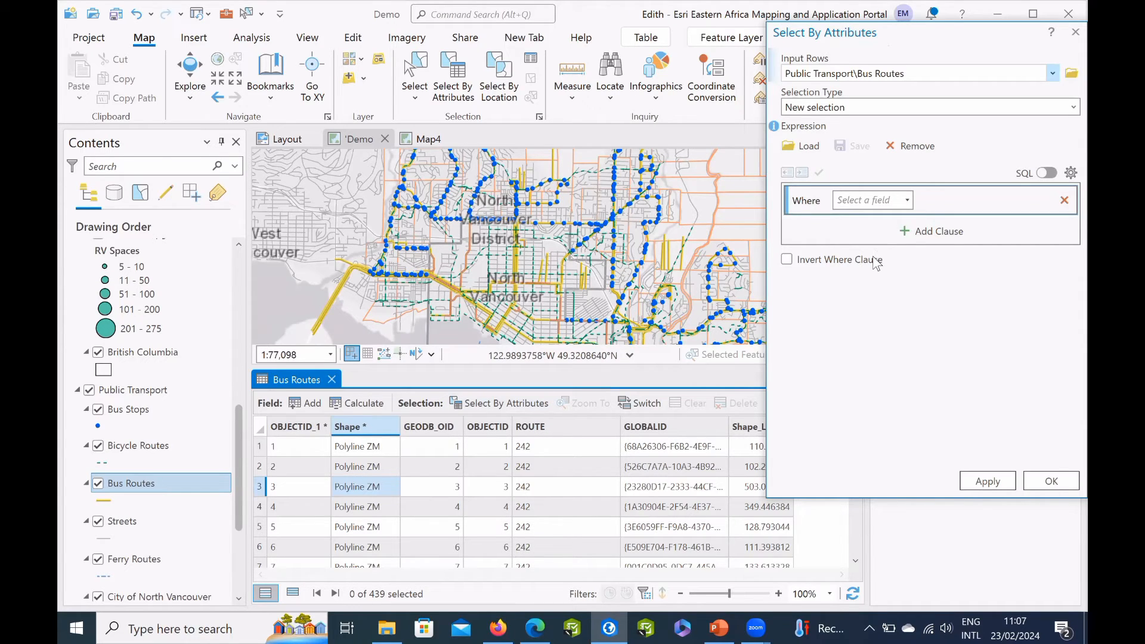
click(876, 200)
key(Down)
key(Down)
key(Down)
key(Return)
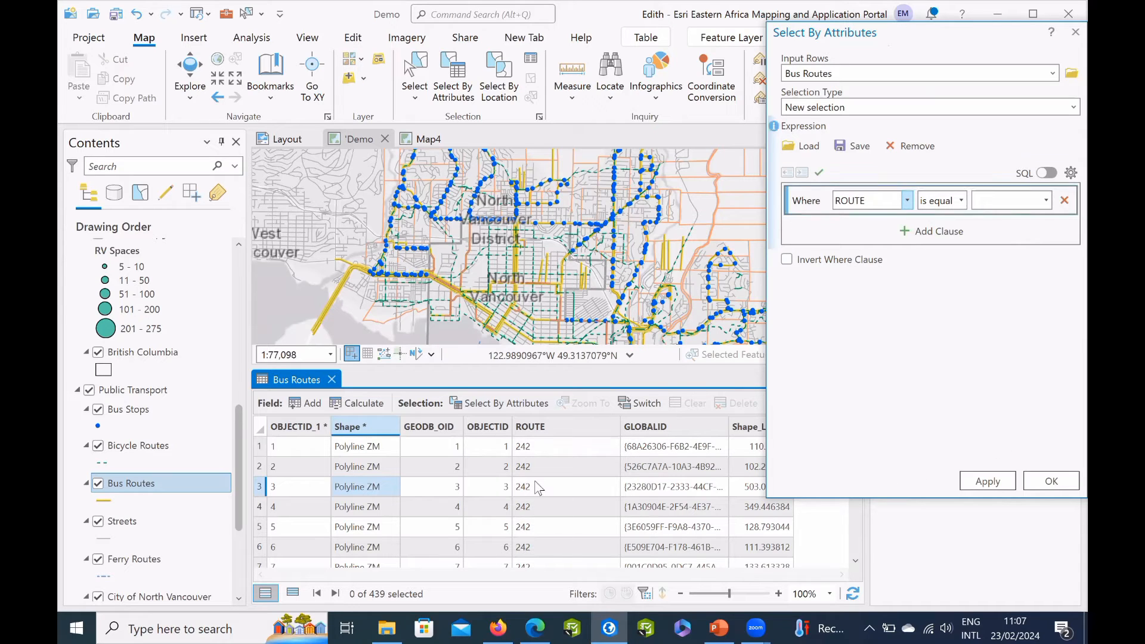
scroll(533, 506, down, 4)
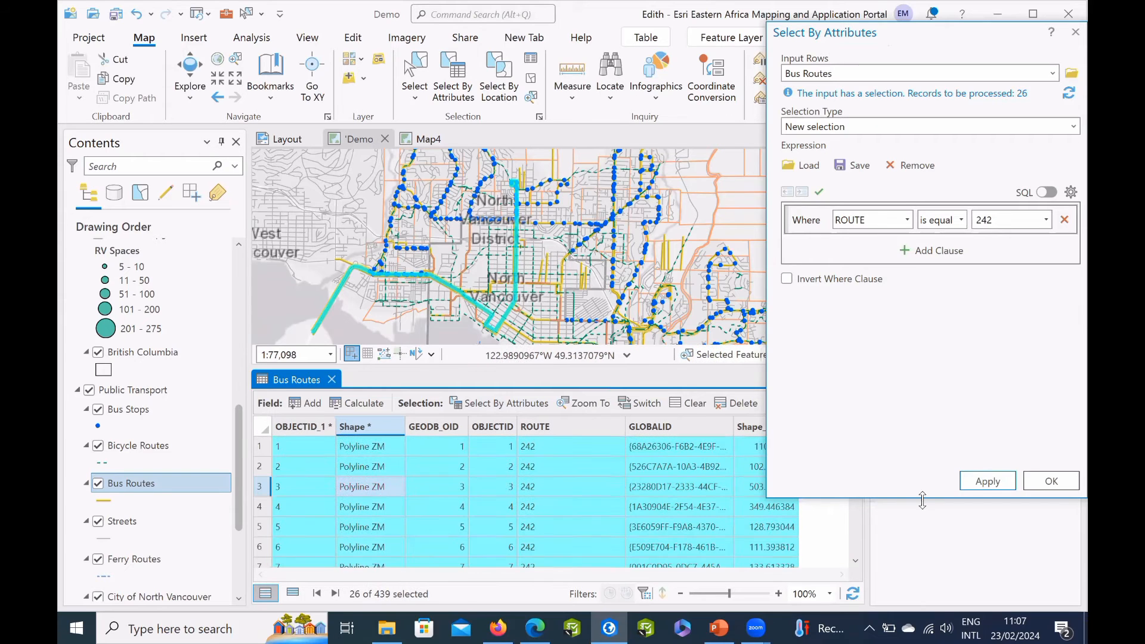
click(1064, 482)
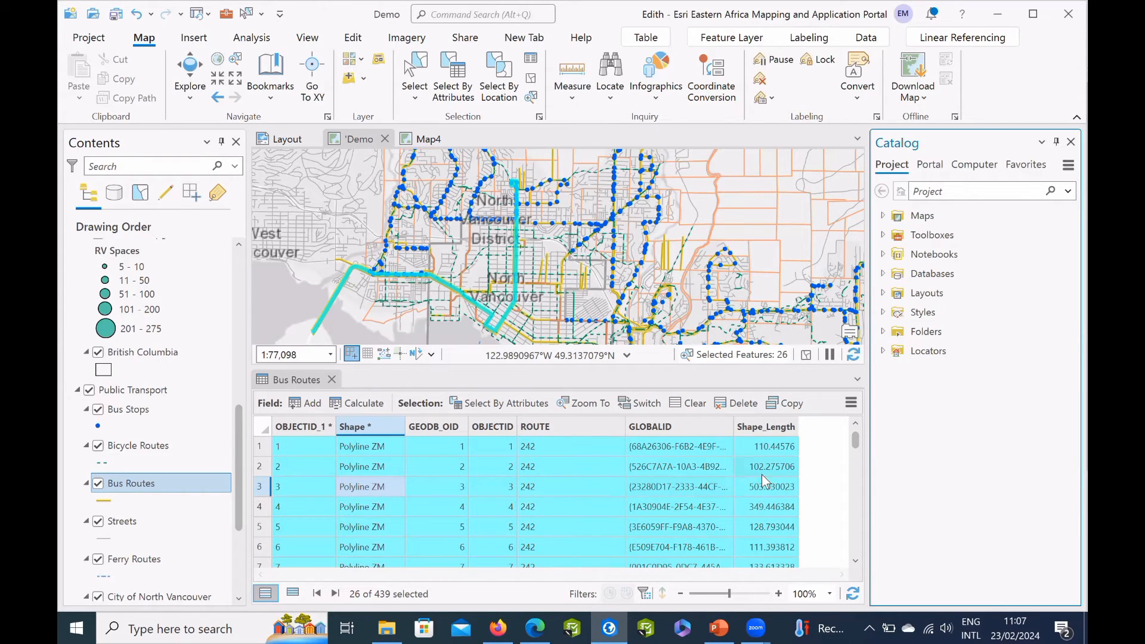
scroll(715, 494, down, 2)
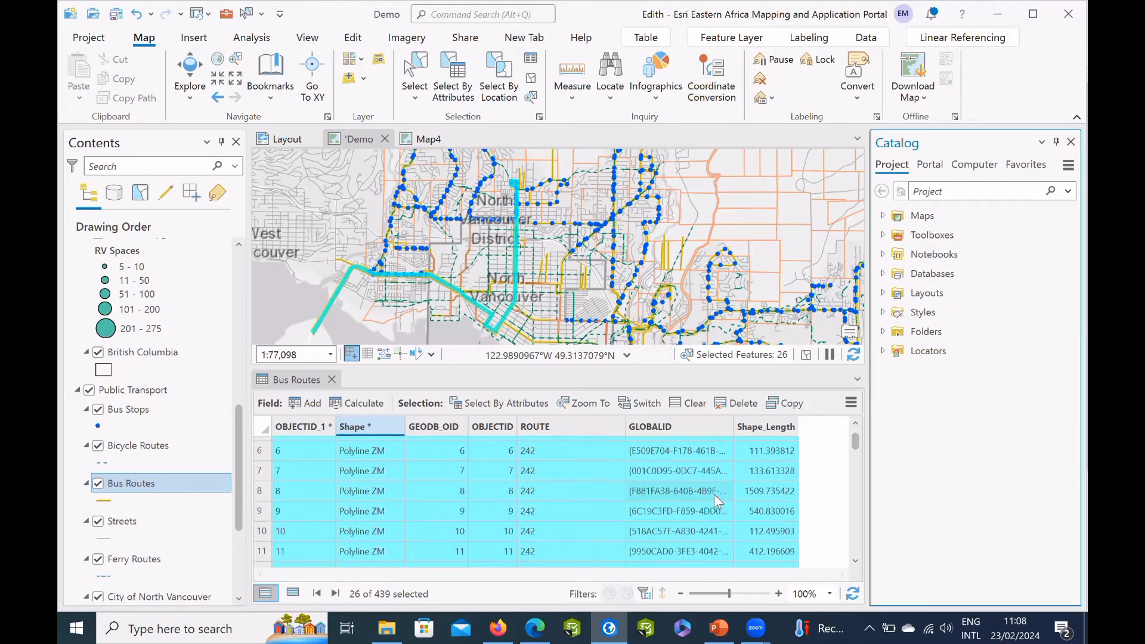
scroll(713, 494, down, 3)
scroll(724, 503, up, 5)
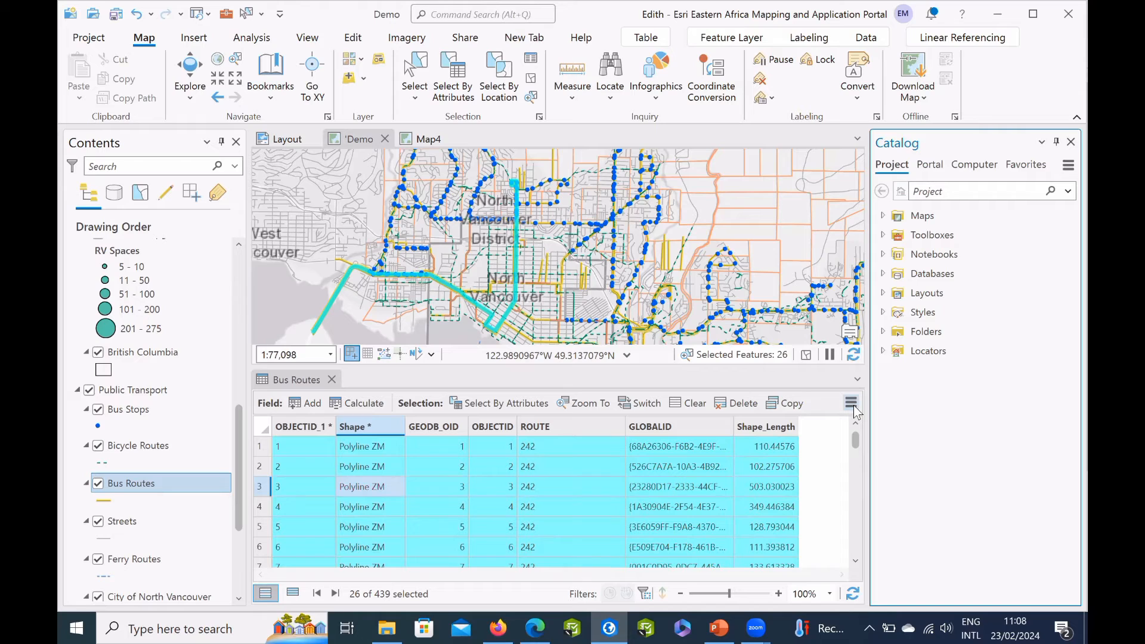
Add a field named Newfield to the Bus Routes table in its fields view and save the table changes.
click(852, 405)
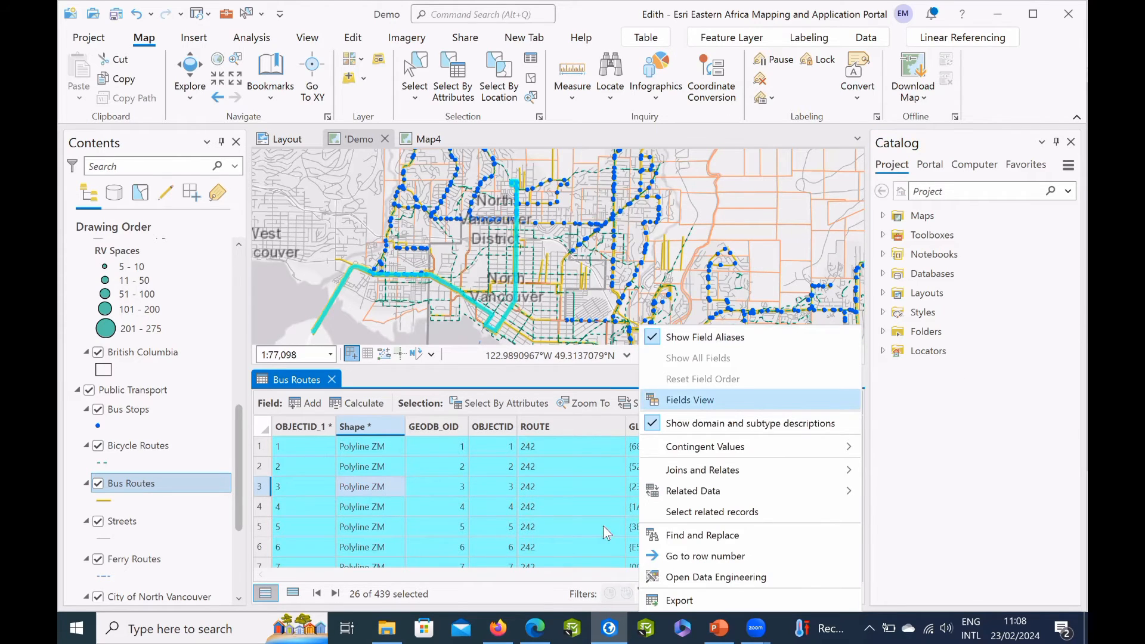
click(689, 400)
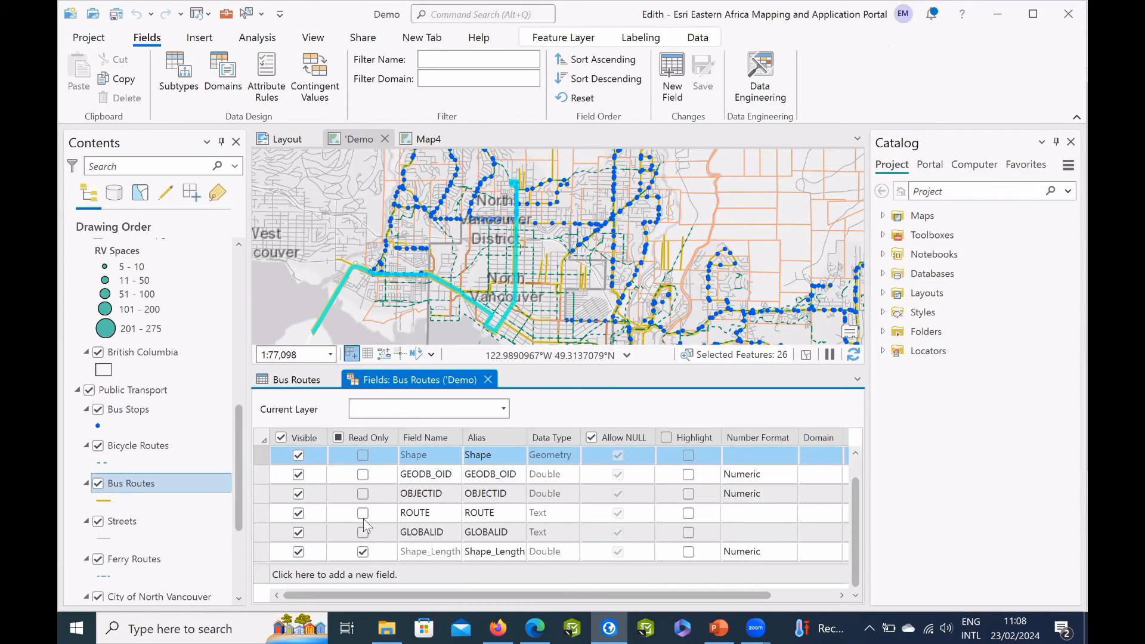
click(394, 575)
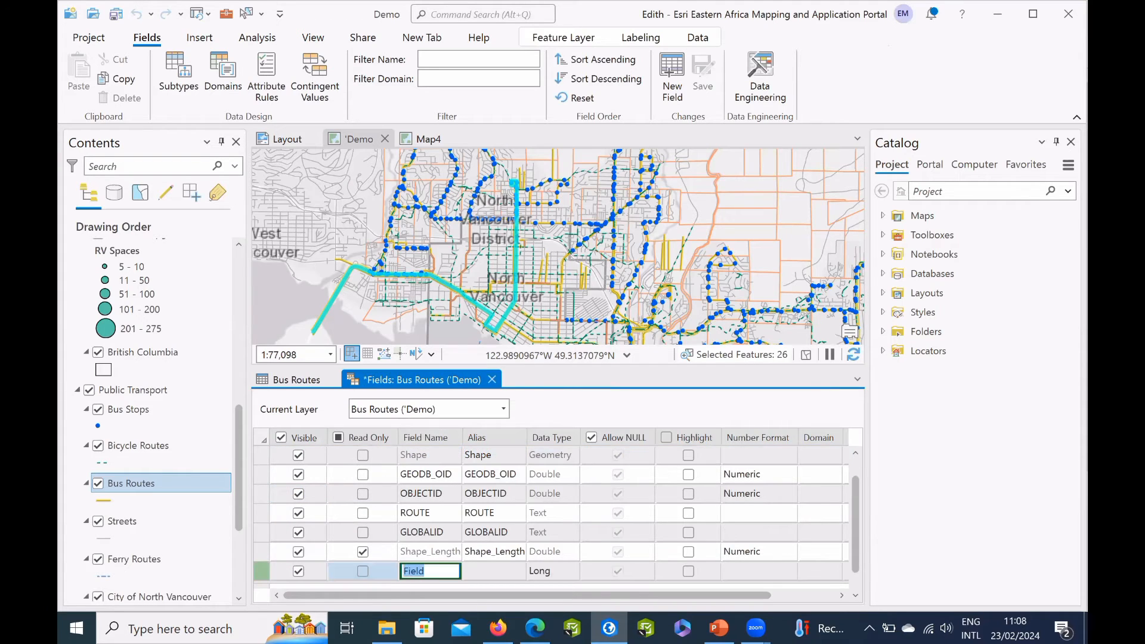
text(Newfielkd)
key(BackSpace)
key(BackSpace)
text(d)
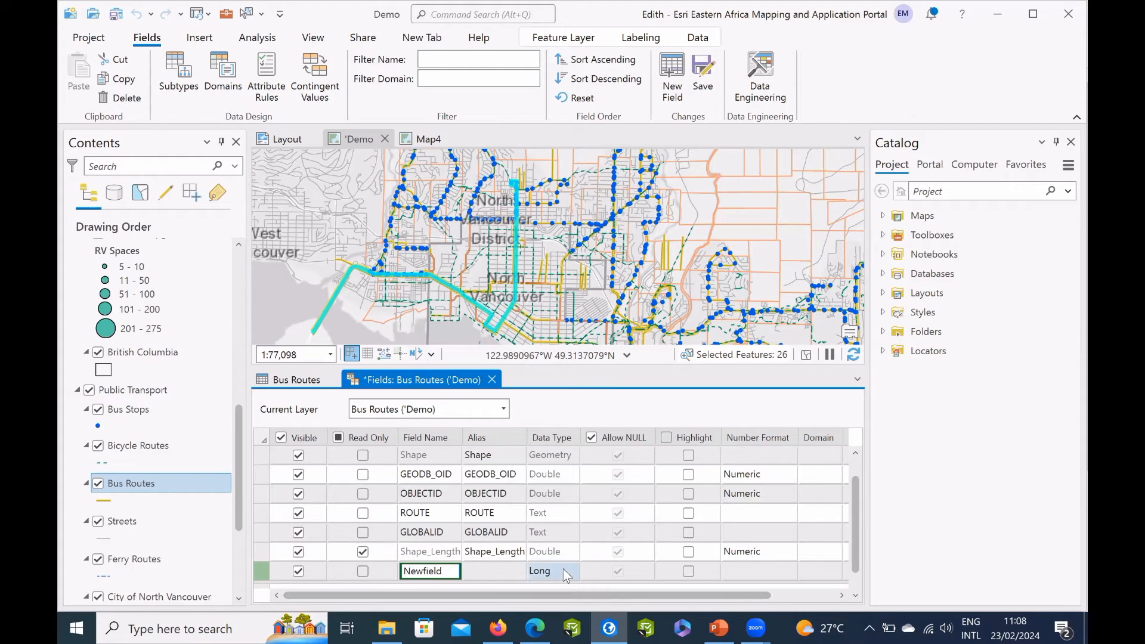
key(Return)
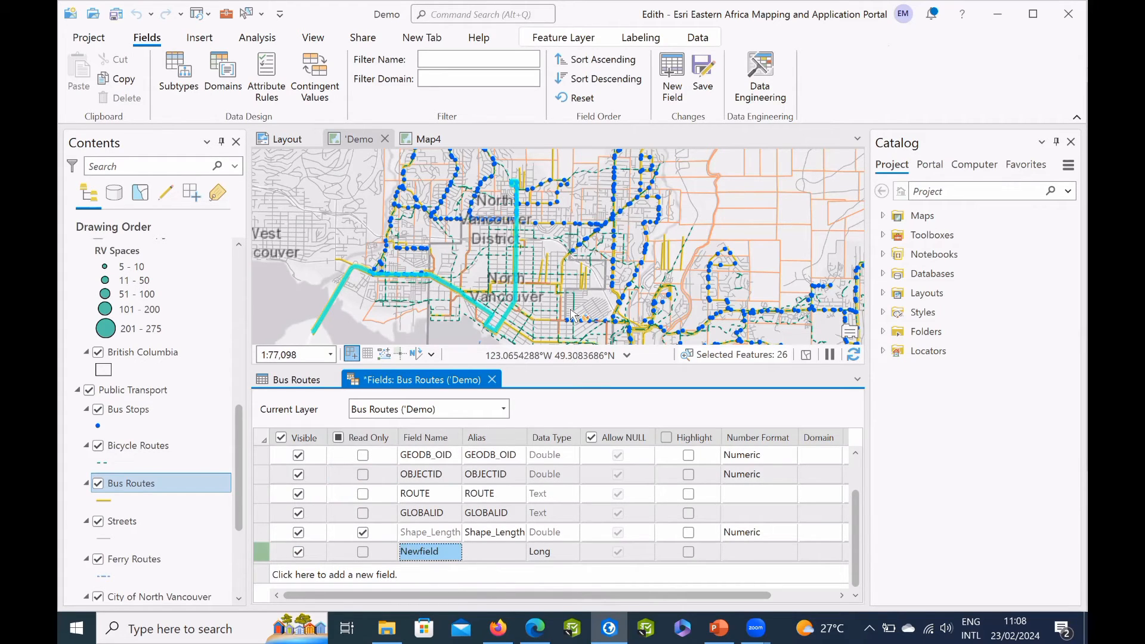
click(703, 70)
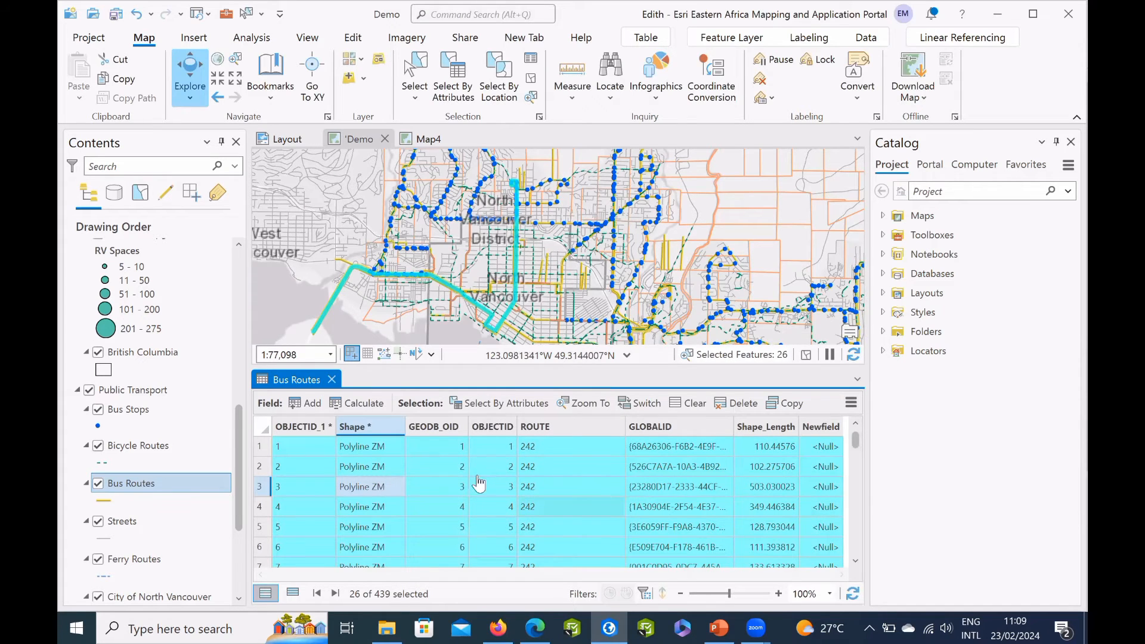
Inspect the editable attributes of the selected Bus Routes features, viewing records 1, 2 and 3 individually.
click(532, 60)
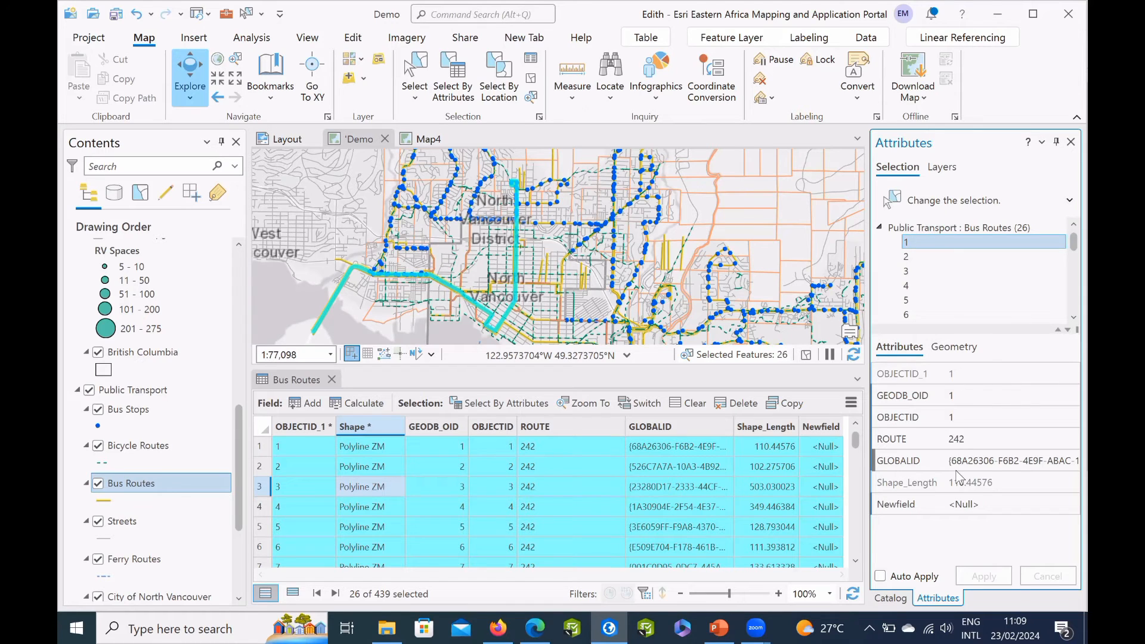
click(966, 396)
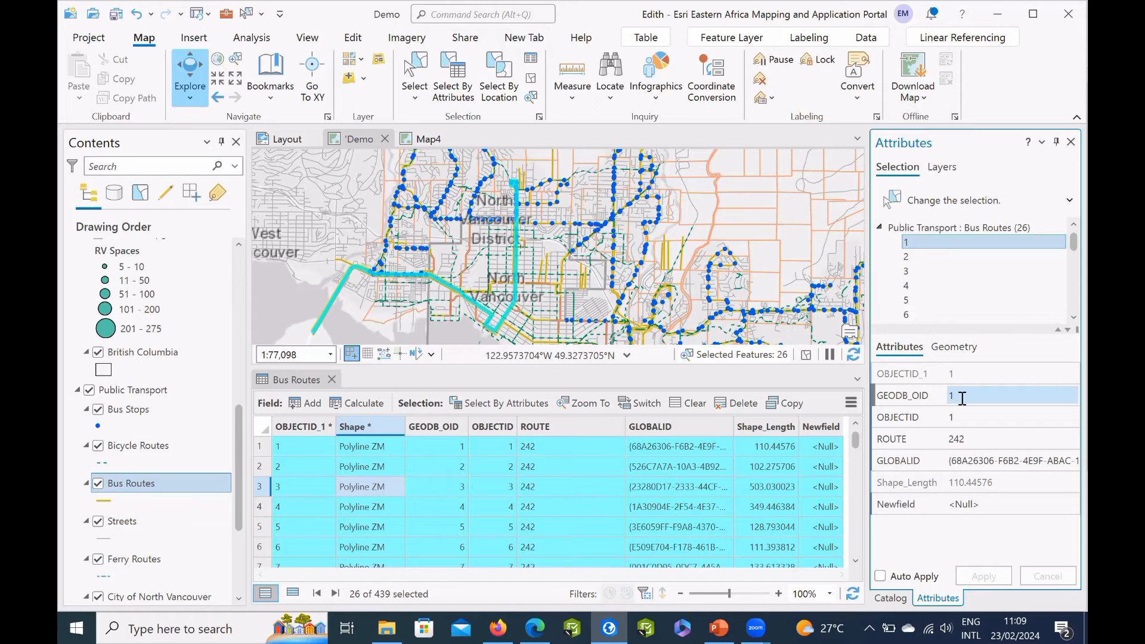
click(962, 398)
click(956, 420)
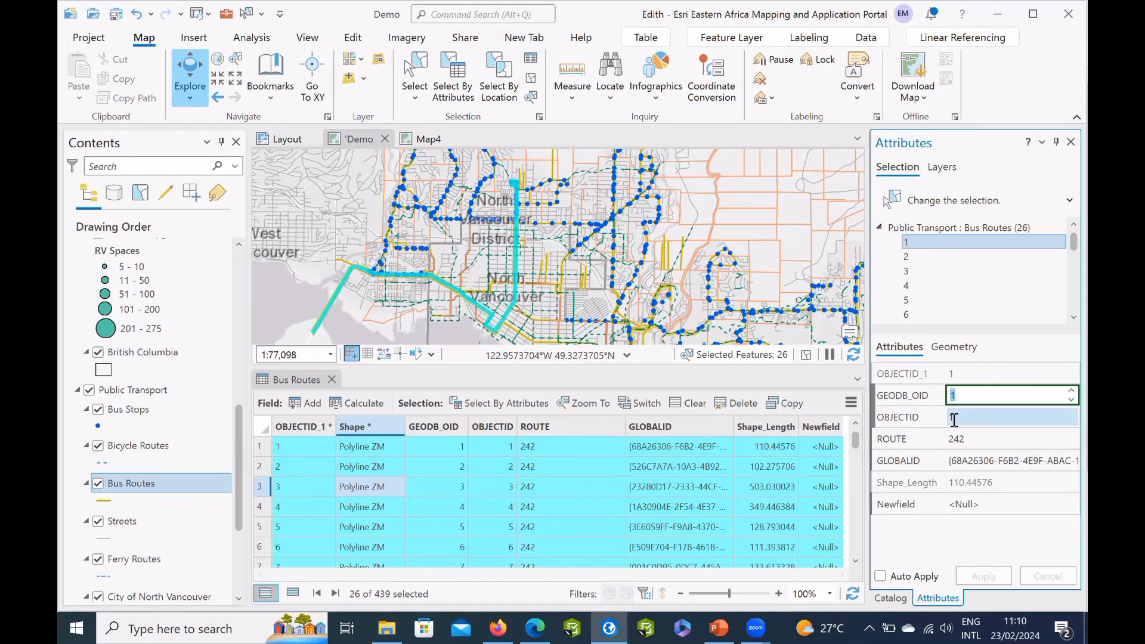
click(955, 438)
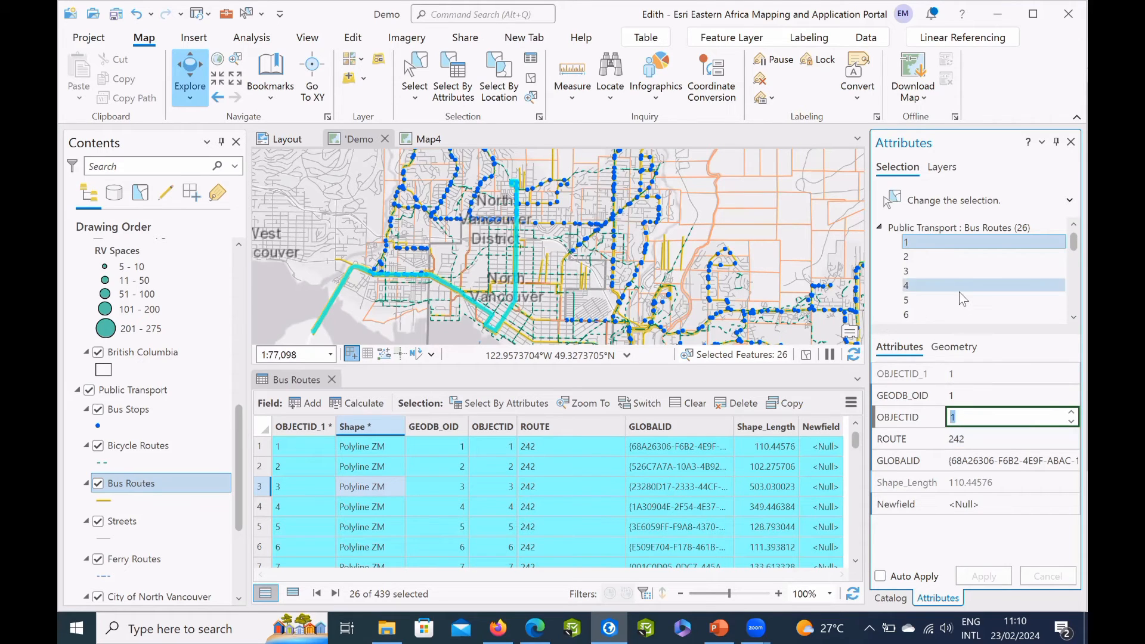
click(939, 256)
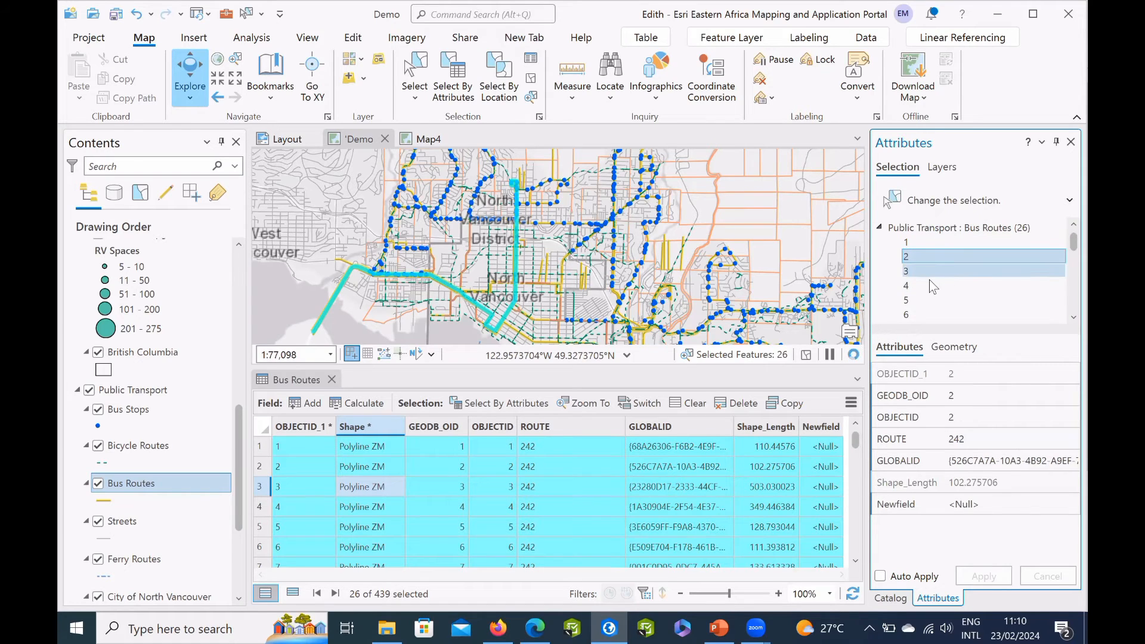
click(927, 288)
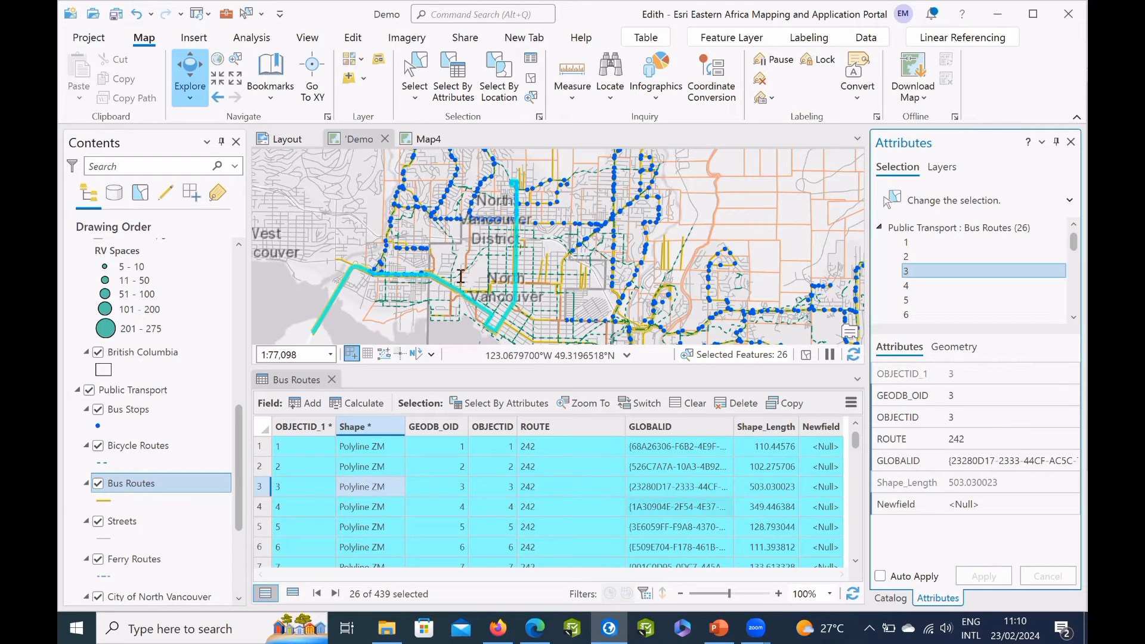
Switch to the PowerPoint presentation at the slide about sharing work in ArcGIS Pro.
key(alt+Tab)
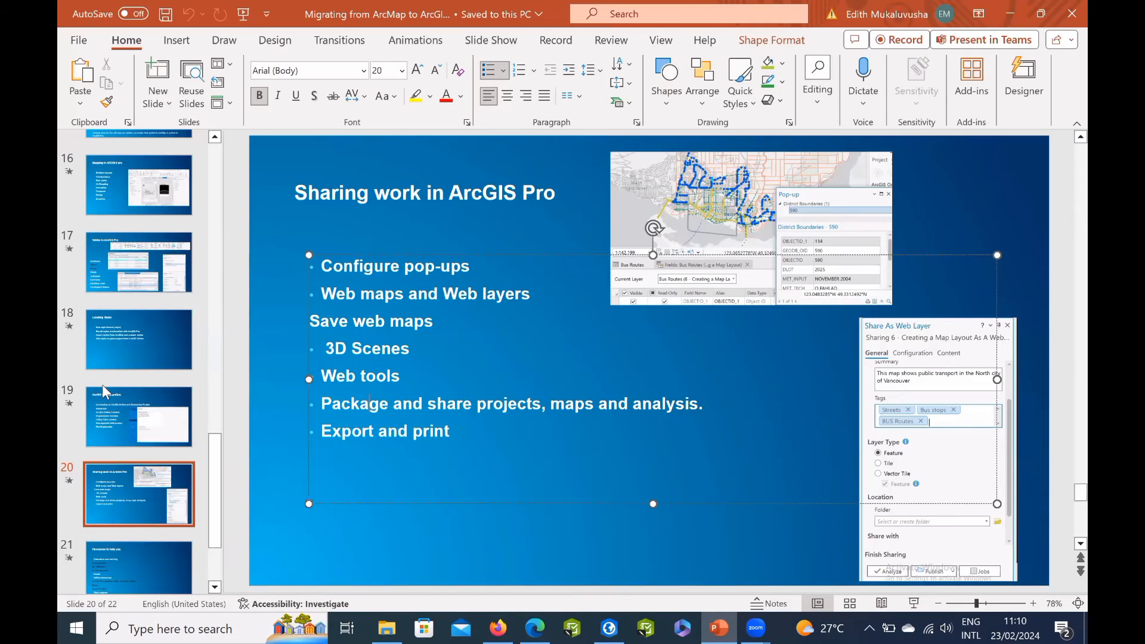
click(96, 411)
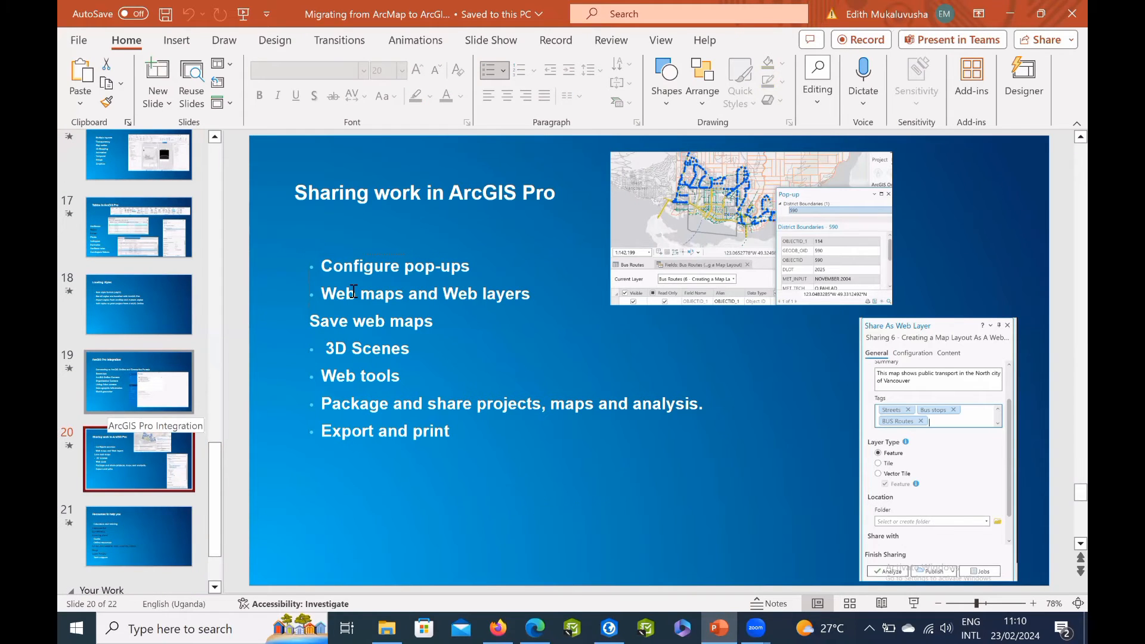
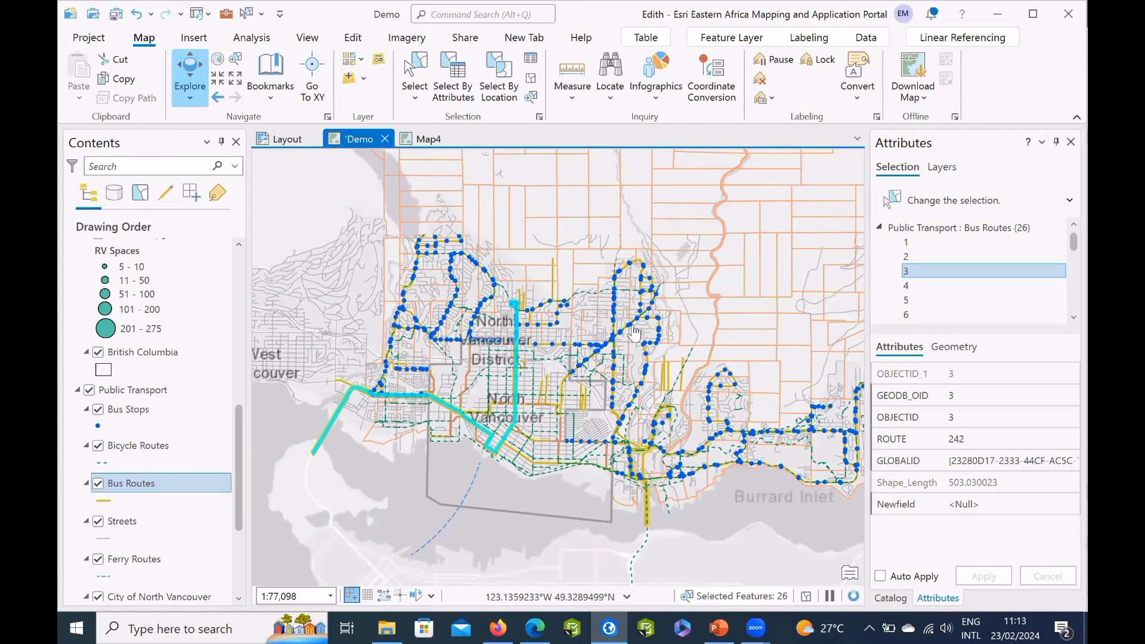
Open the pop-up of a bus stop in North Vancouver on the Demo map and examine its full list of attributes.
click(634, 333)
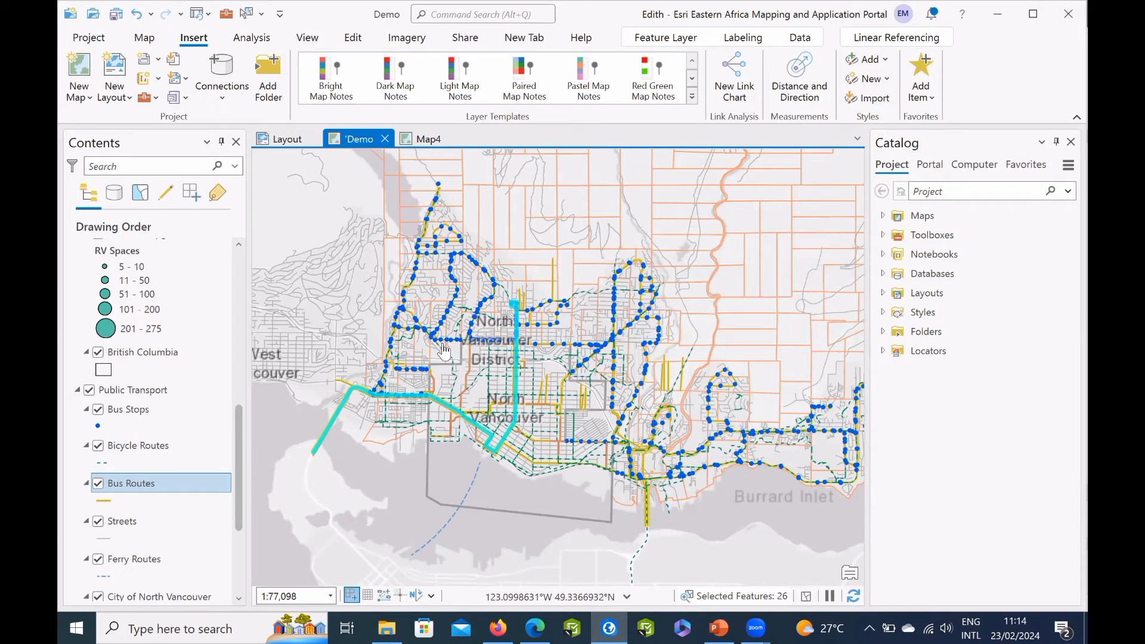
click(545, 369)
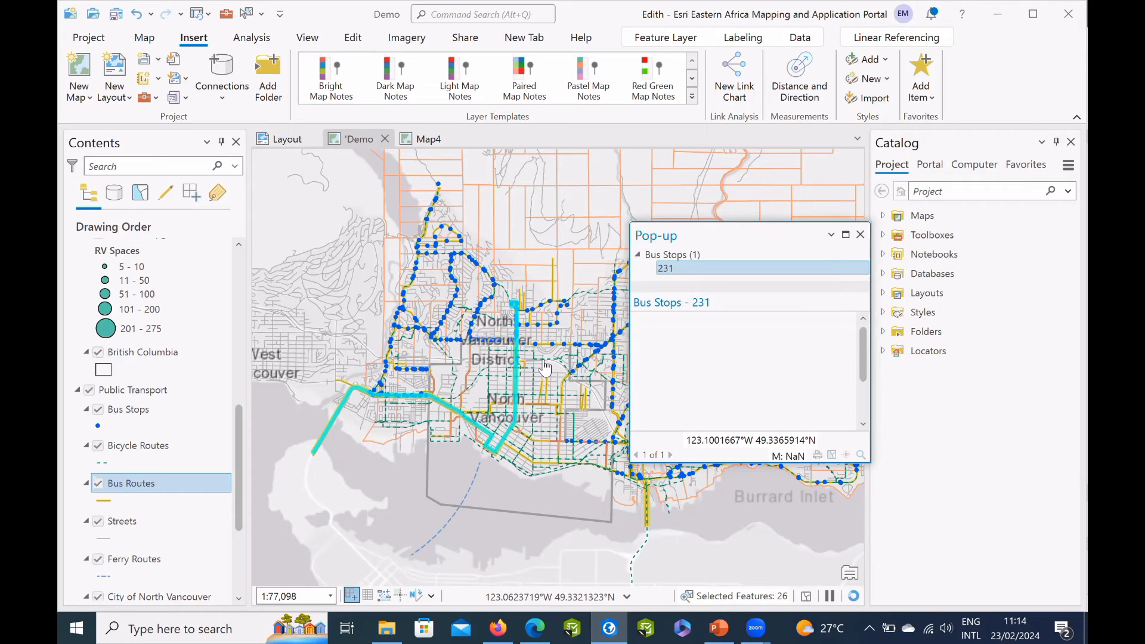
scroll(748, 374, down, 3)
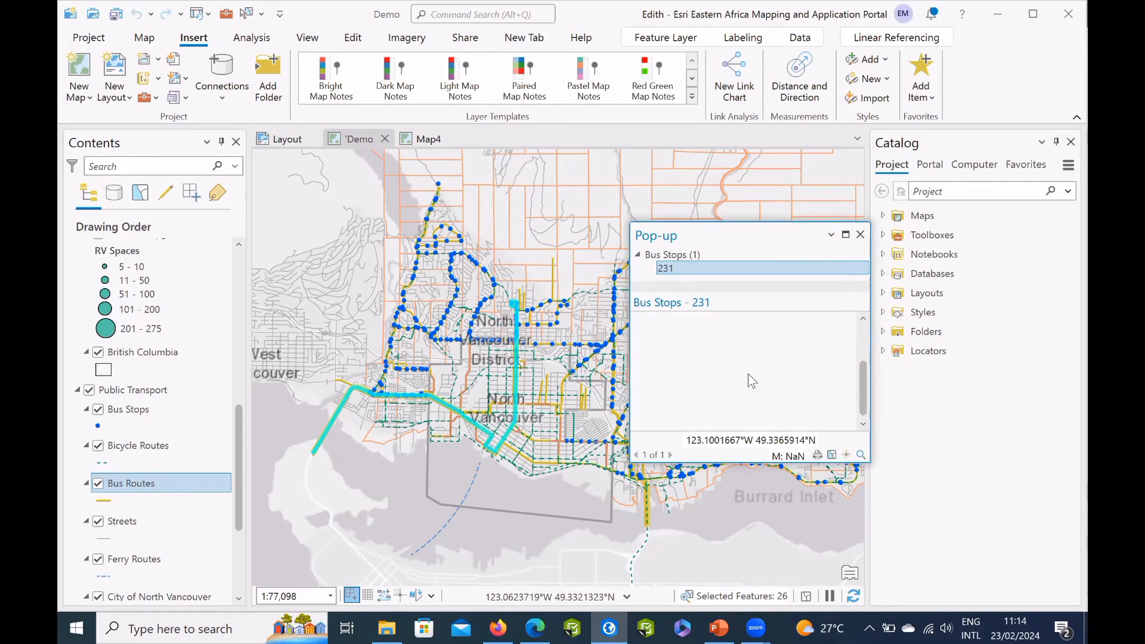
scroll(748, 374, up, 3)
scroll(747, 375, down, 3)
scroll(730, 380, up, 3)
scroll(730, 380, down, 3)
scroll(733, 391, down, 3)
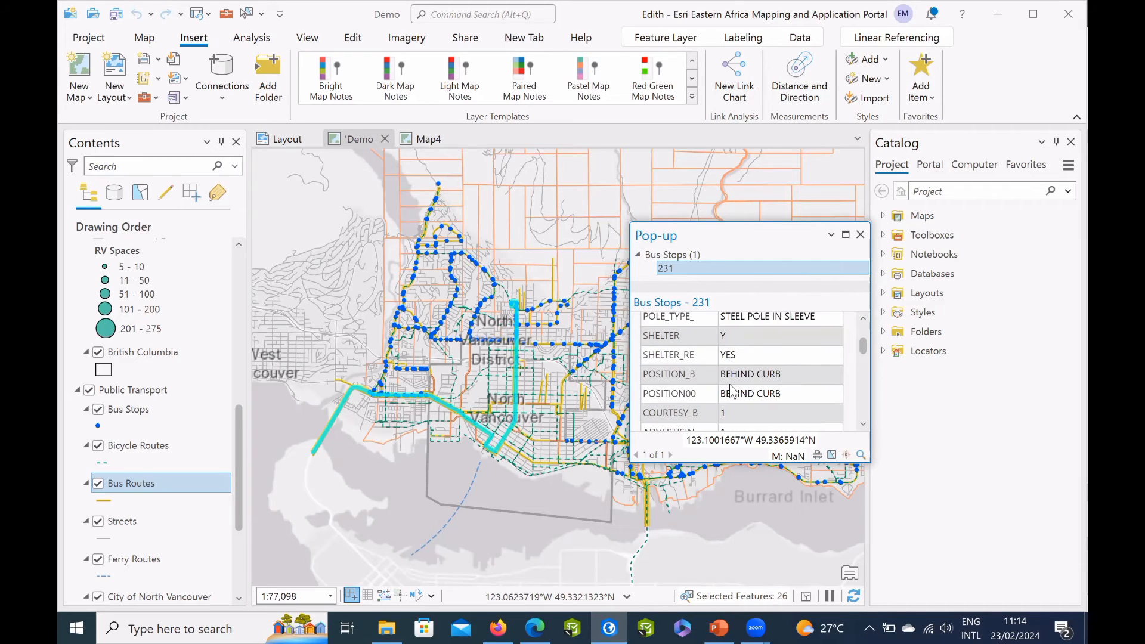
scroll(732, 391, down, 5)
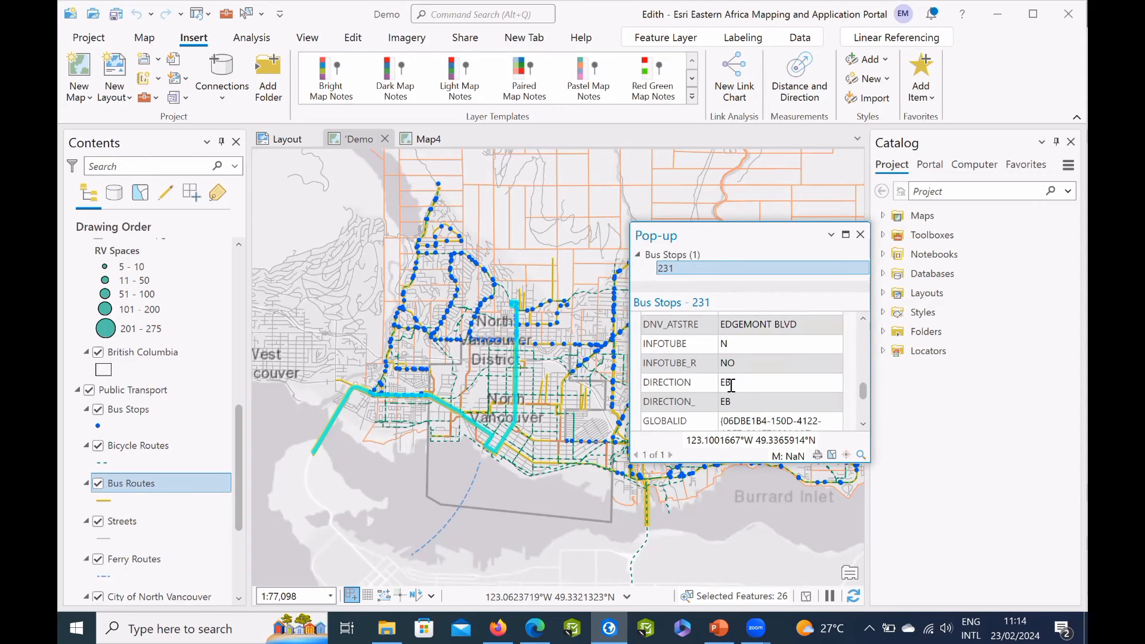
scroll(731, 384, down, 3)
scroll(731, 385, up, 4)
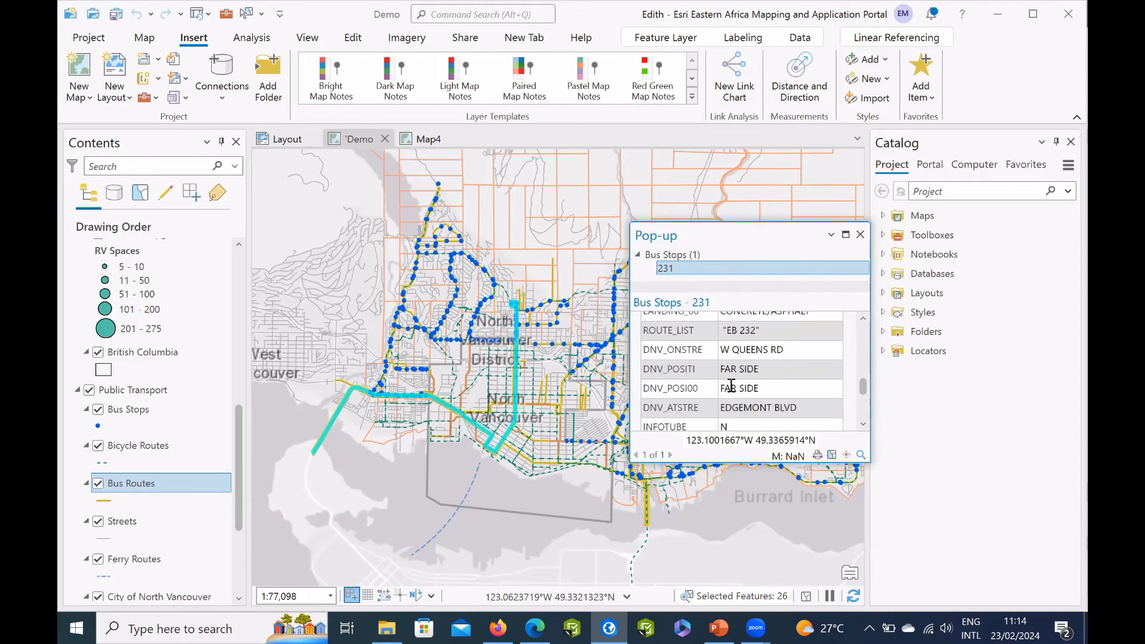
scroll(731, 385, up, 3)
scroll(731, 386, up, 3)
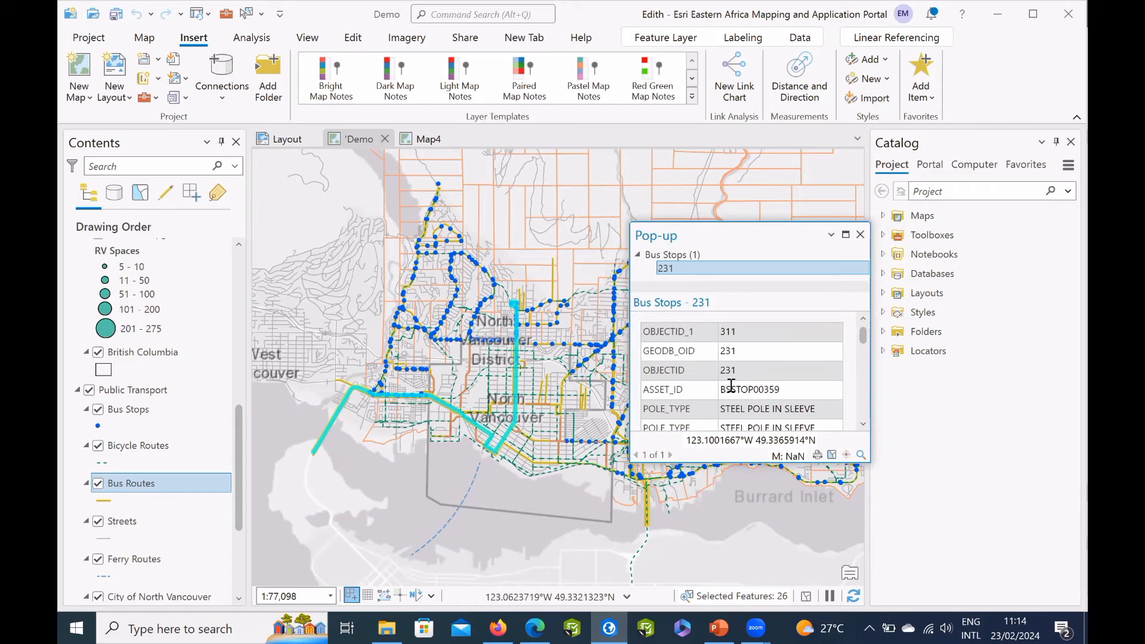
scroll(731, 387, down, 3)
scroll(731, 386, down, 3)
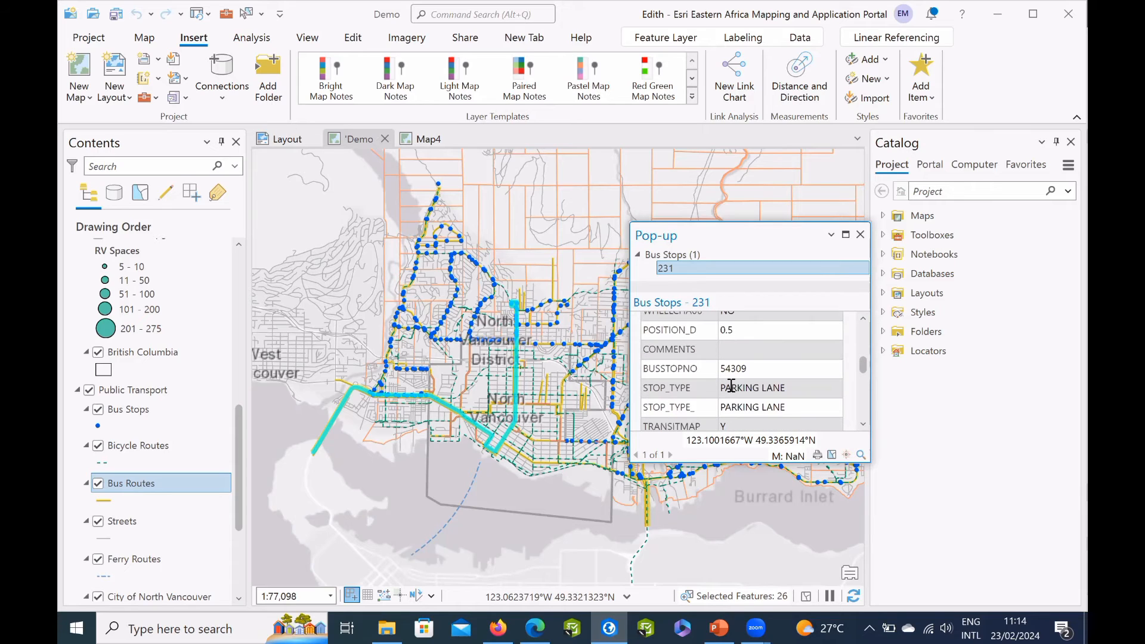
scroll(731, 386, down, 3)
scroll(731, 386, down, 3)
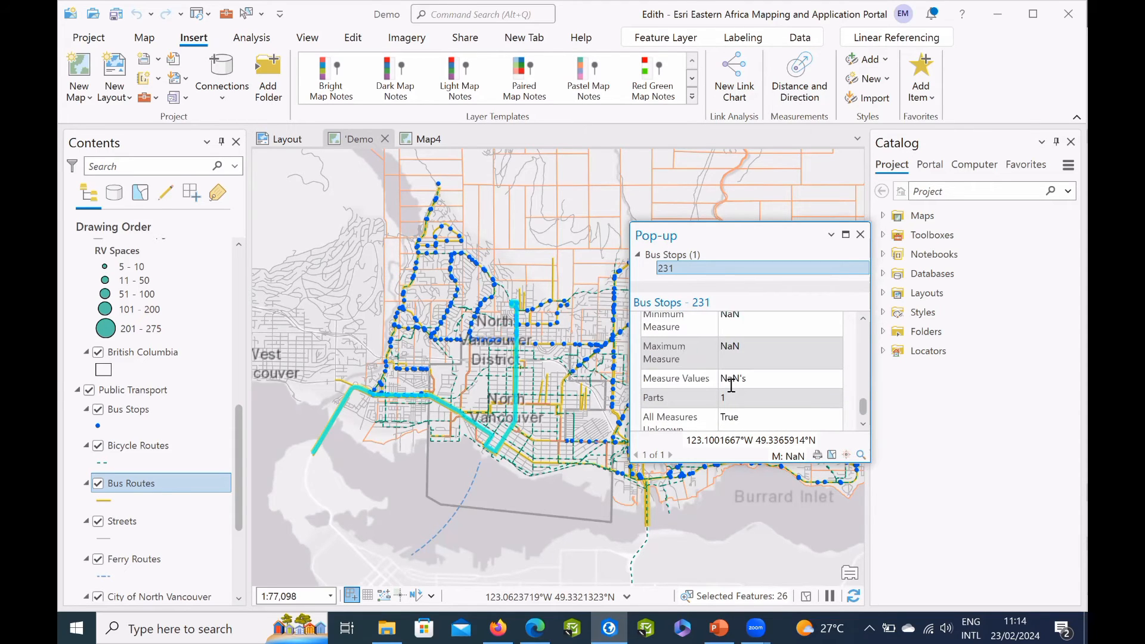
scroll(731, 387, down, 1)
scroll(731, 387, up, 2)
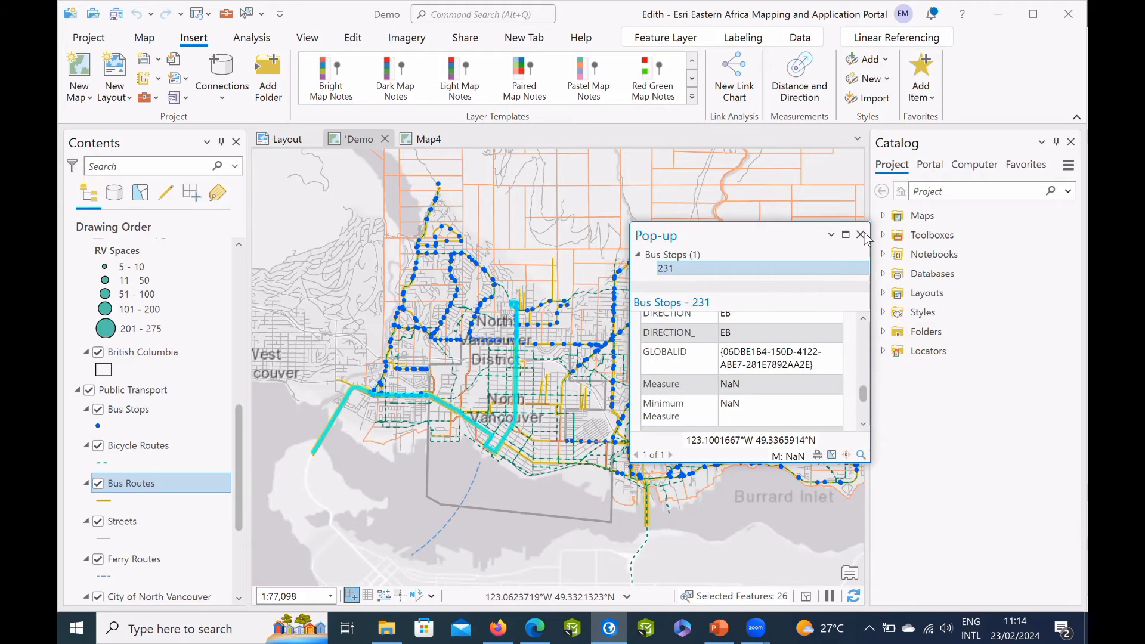
click(862, 233)
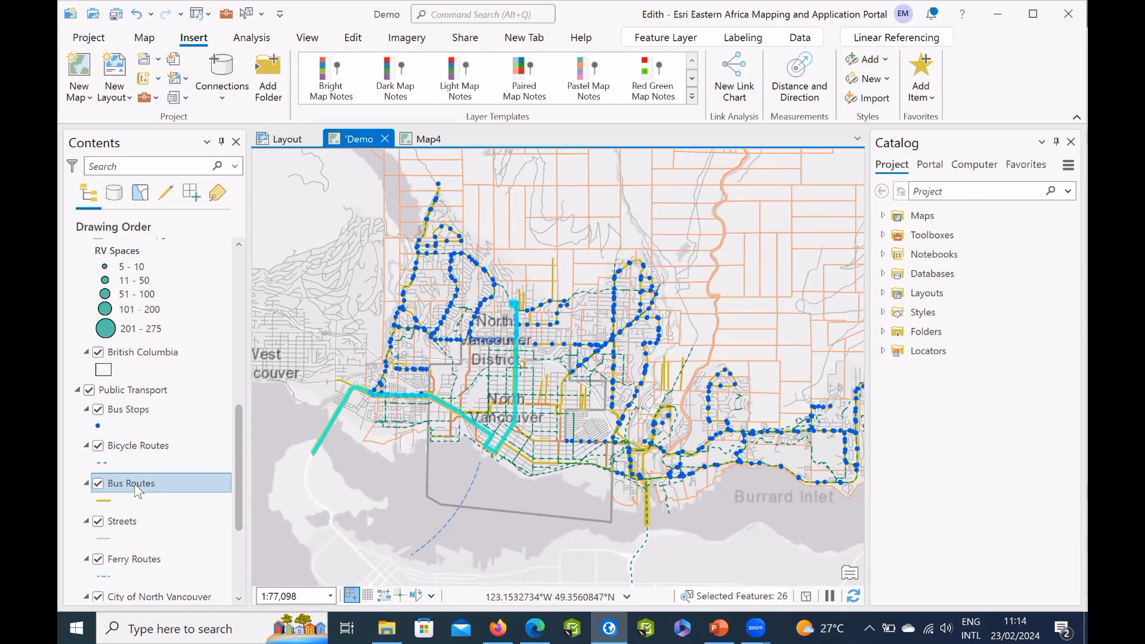
Configure the Bus Routes pop-up to hide the Minimum Measure, Maximum Measure, Measure Values, Parts and Newfield fields.
right_click(134, 484)
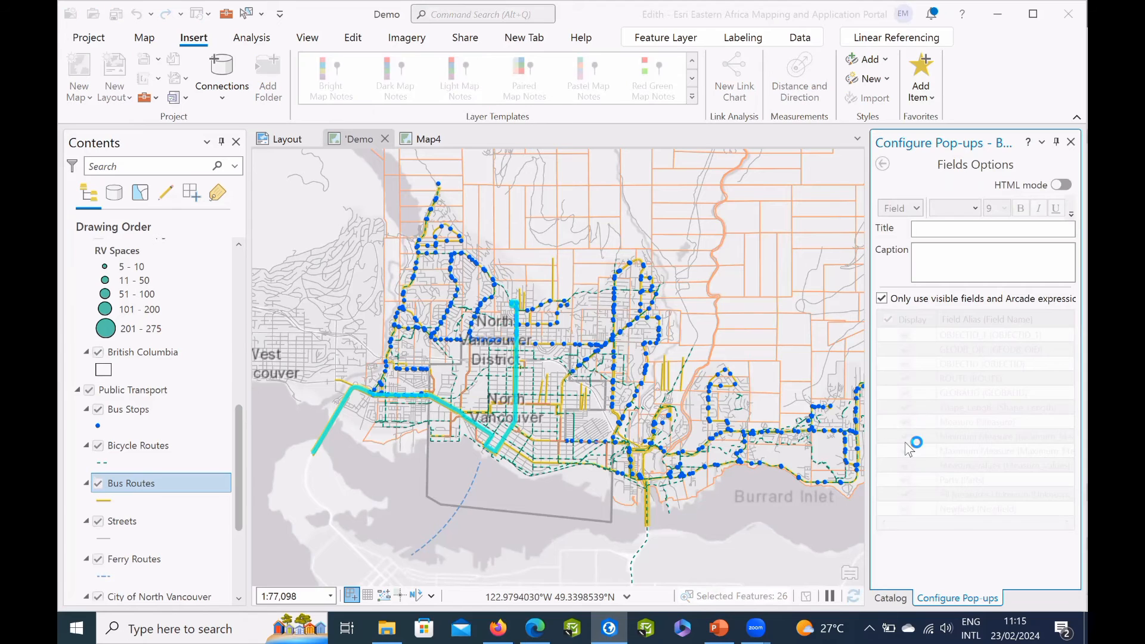
click(904, 436)
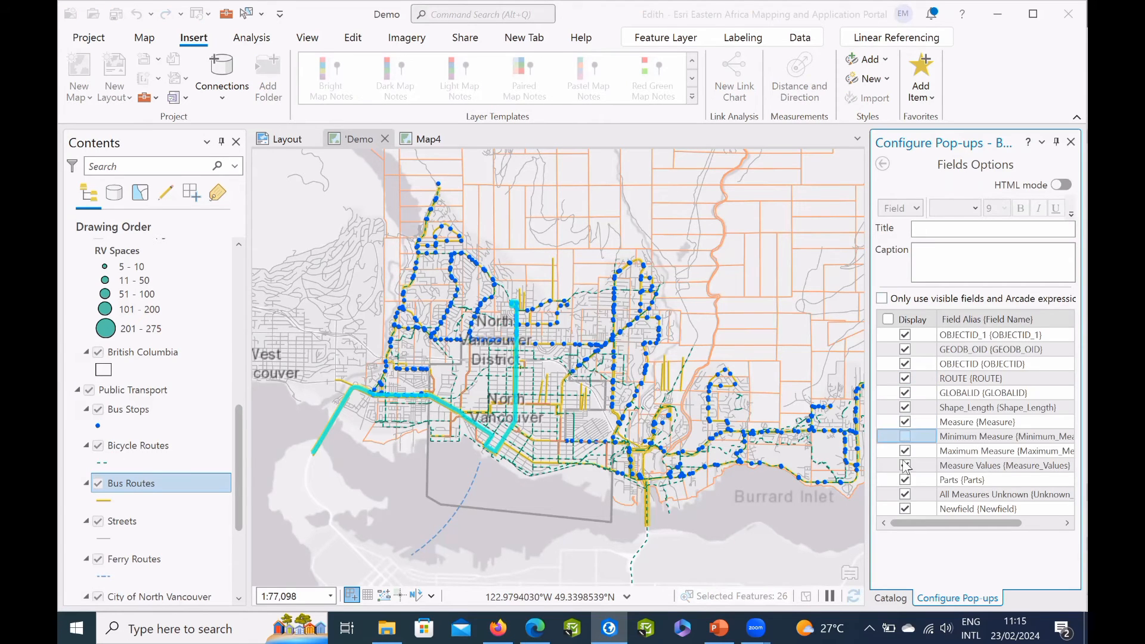
click(905, 466)
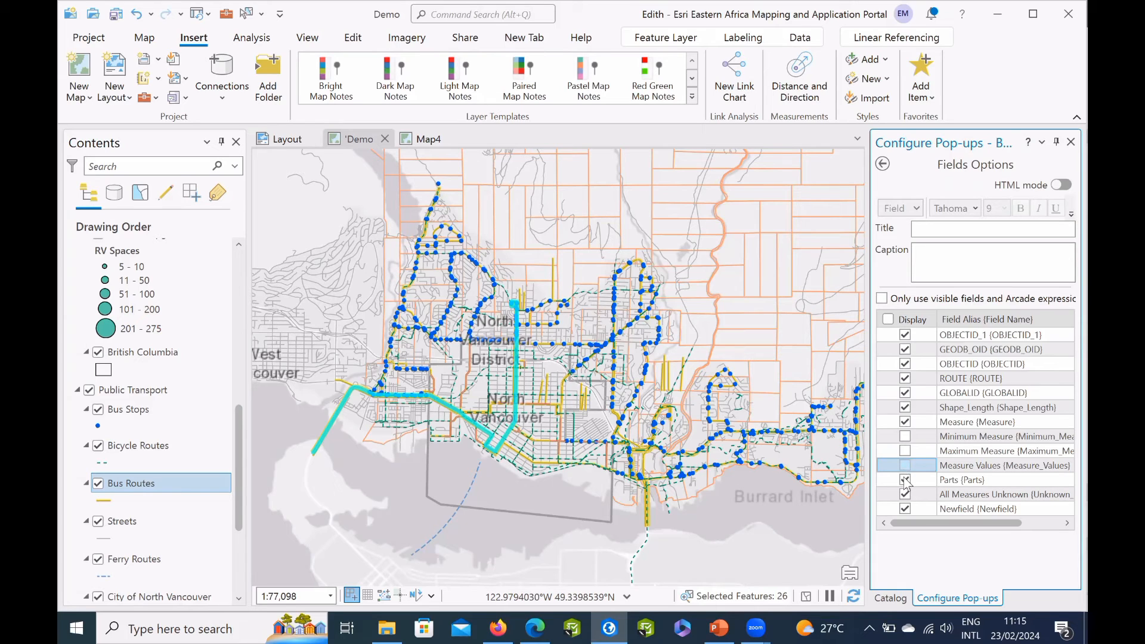
click(904, 482)
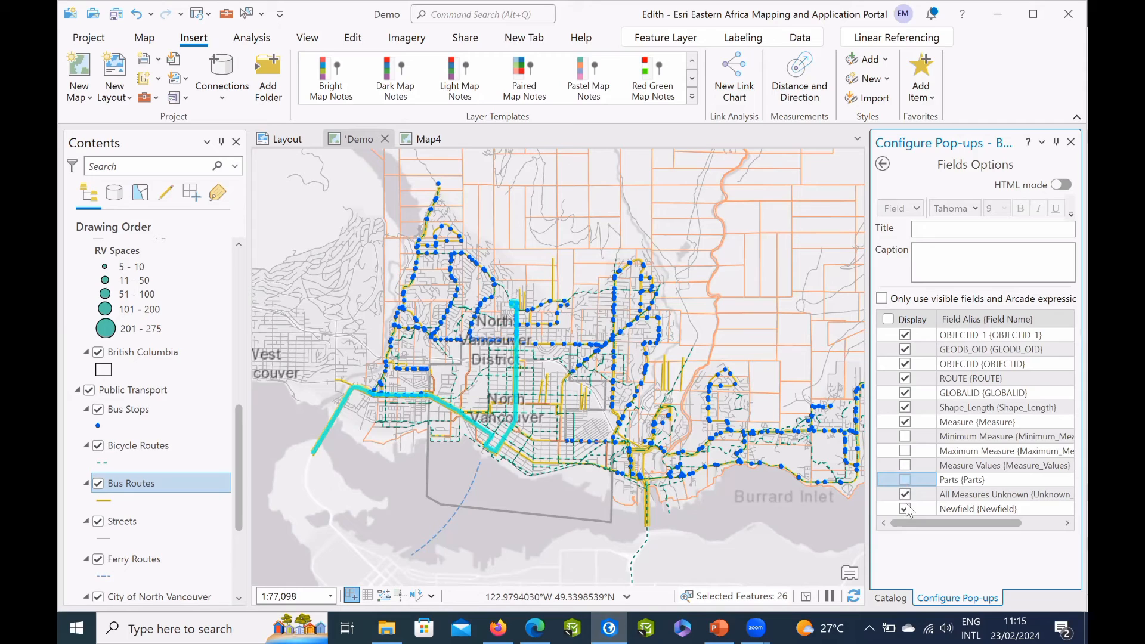
click(905, 508)
click(906, 509)
click(912, 436)
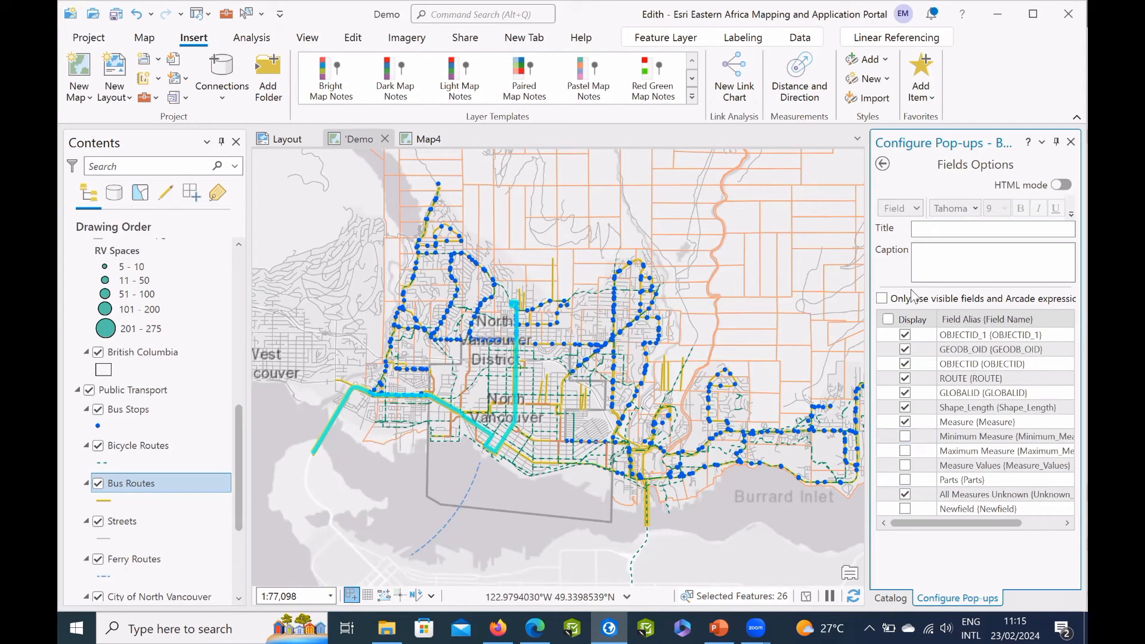
click(884, 165)
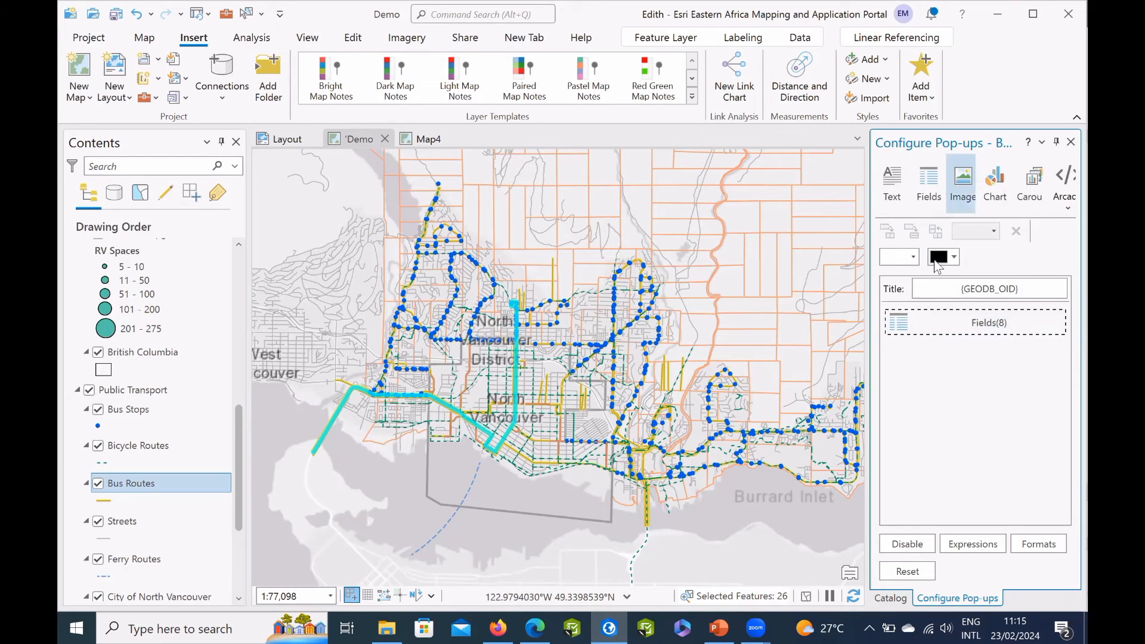
Add an image element below the fields in the Bus Routes pop-up and identify a feature on the map.
click(962, 191)
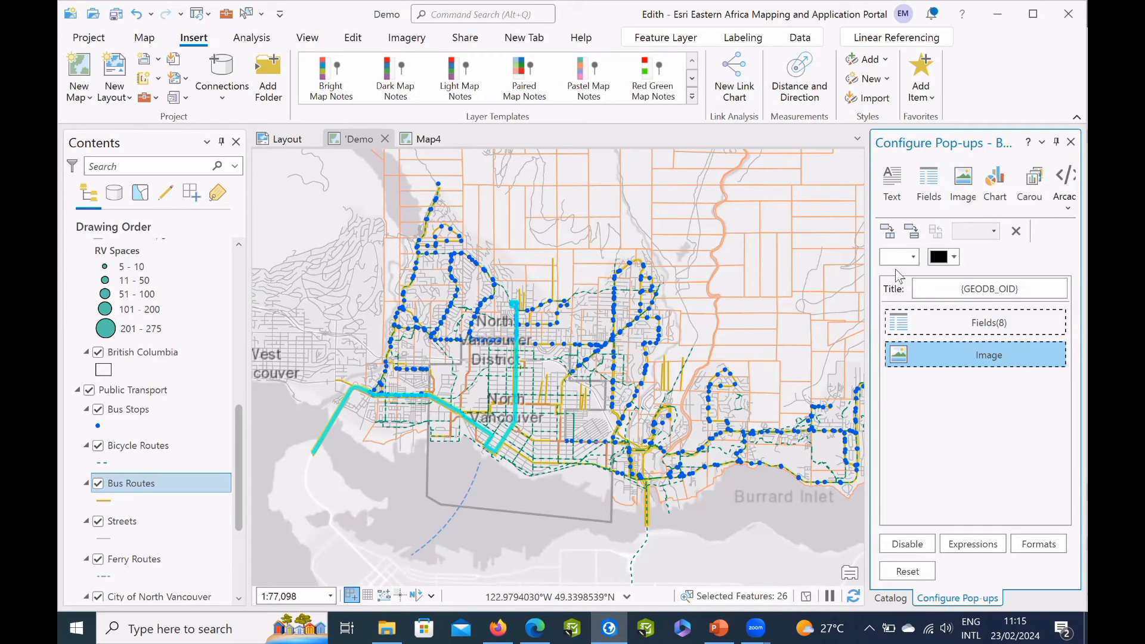
click(1043, 350)
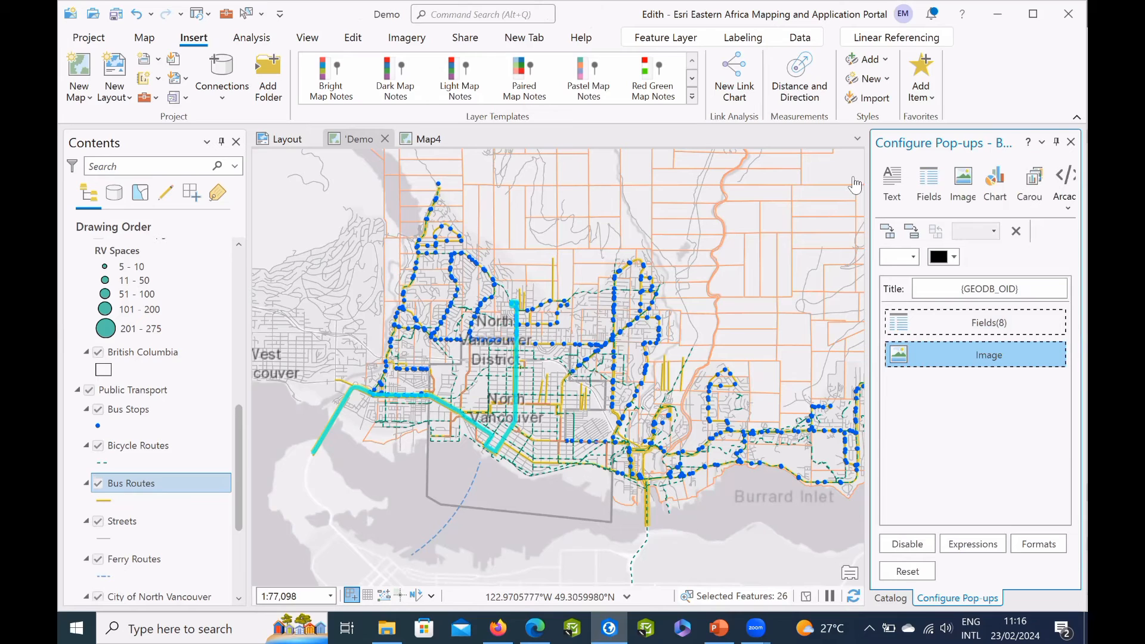
click(554, 352)
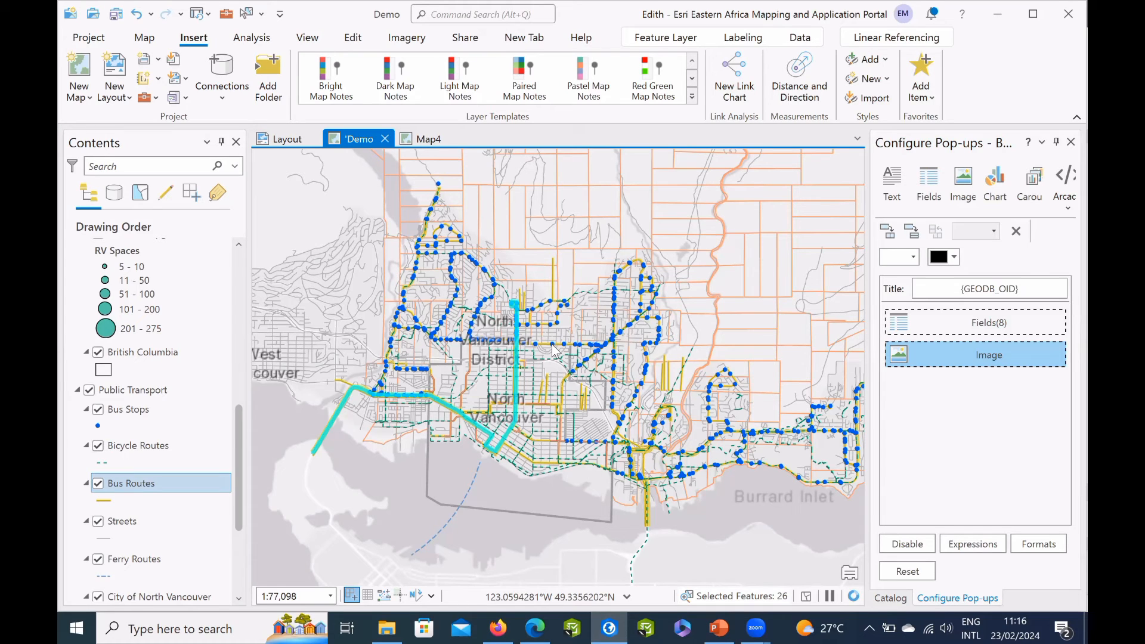
click(553, 347)
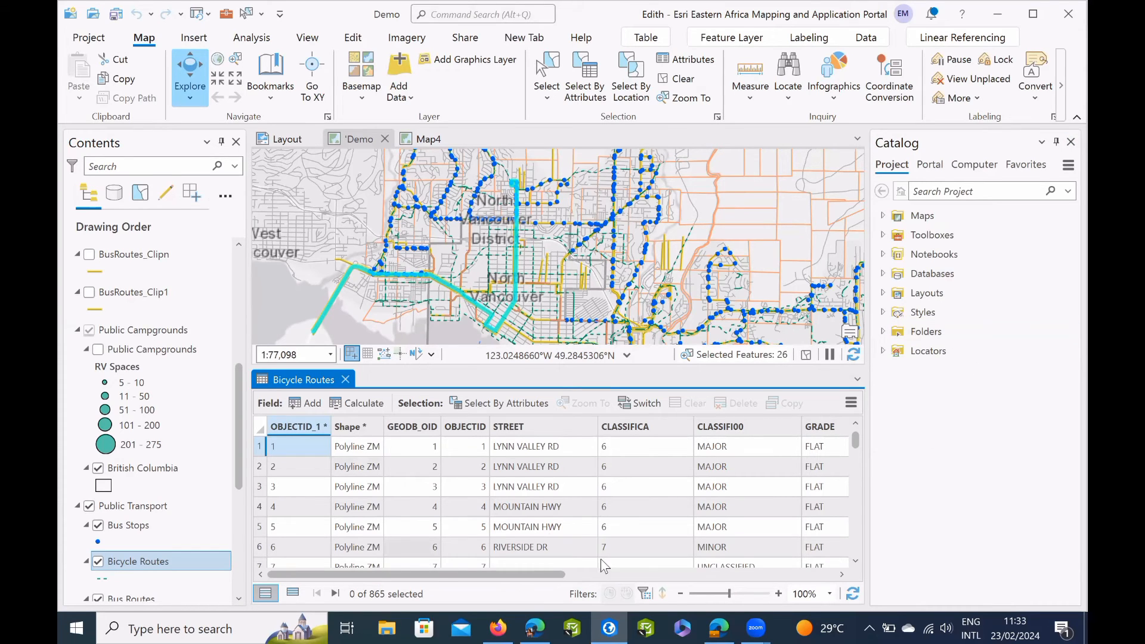
Add a field named Newfield to the Bicycle Routes table in its fields view.
click(851, 402)
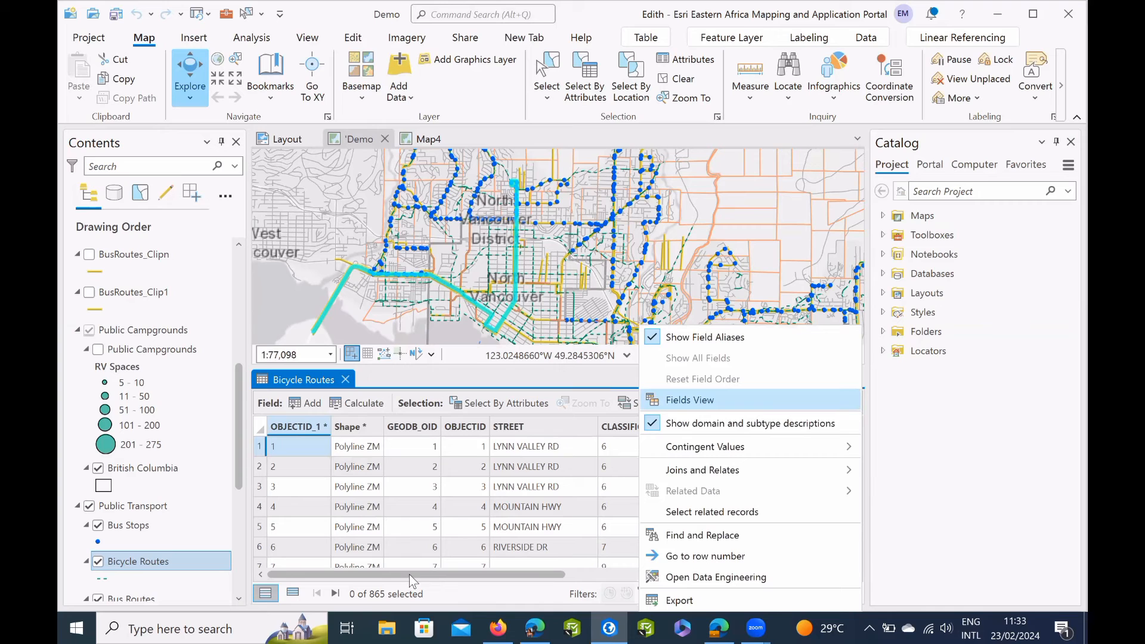
click(686, 400)
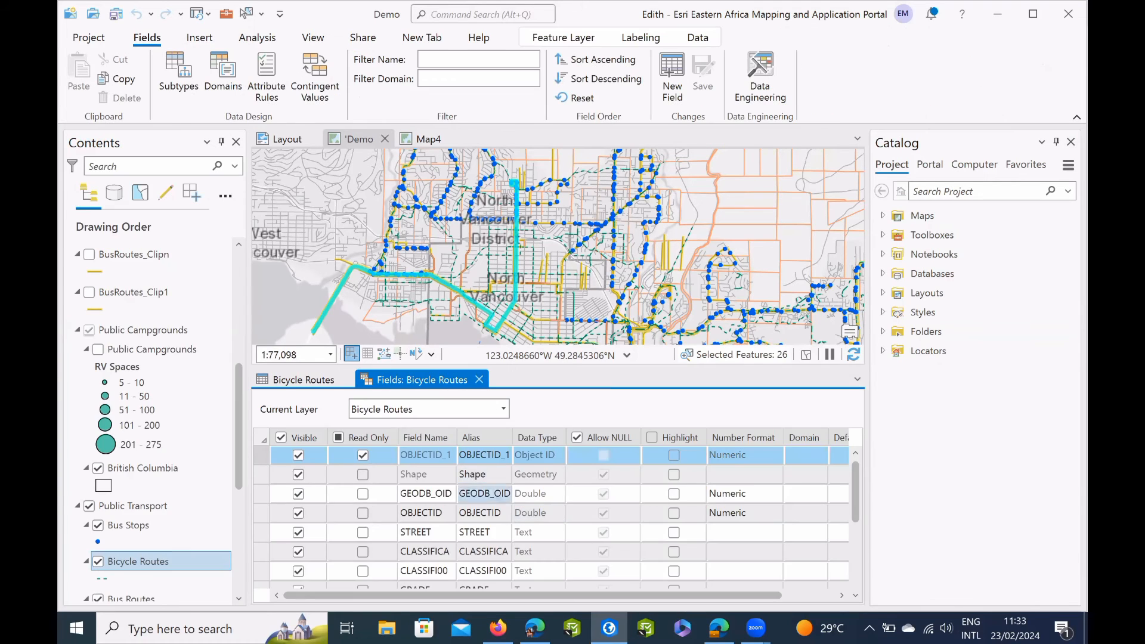
scroll(539, 537, down, 5)
click(418, 572)
text(Newfield)
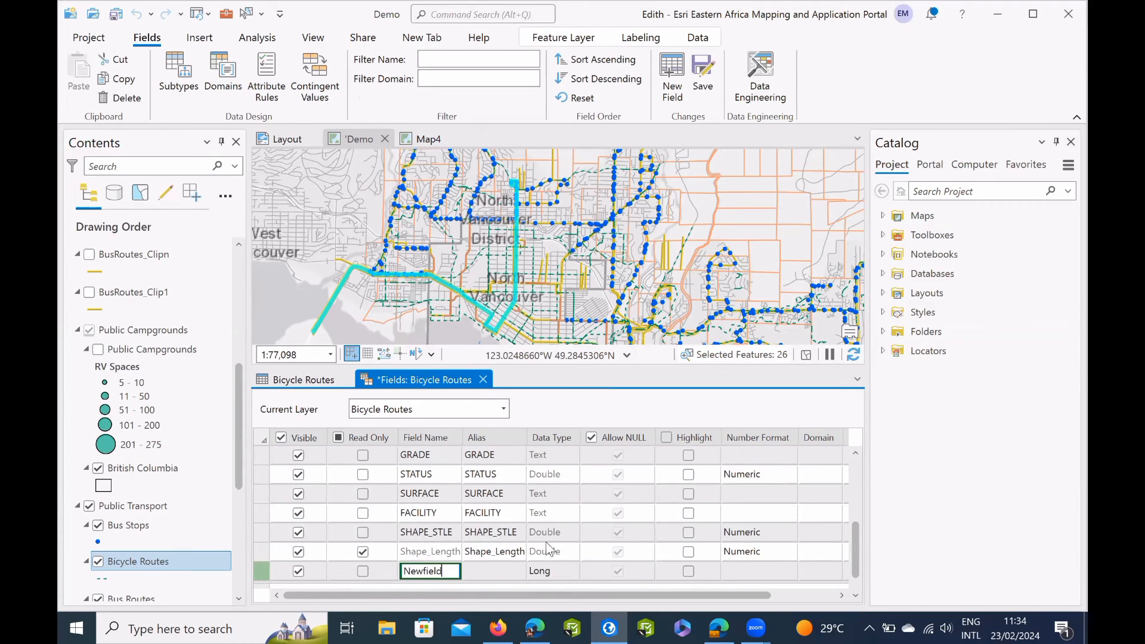
key(Return)
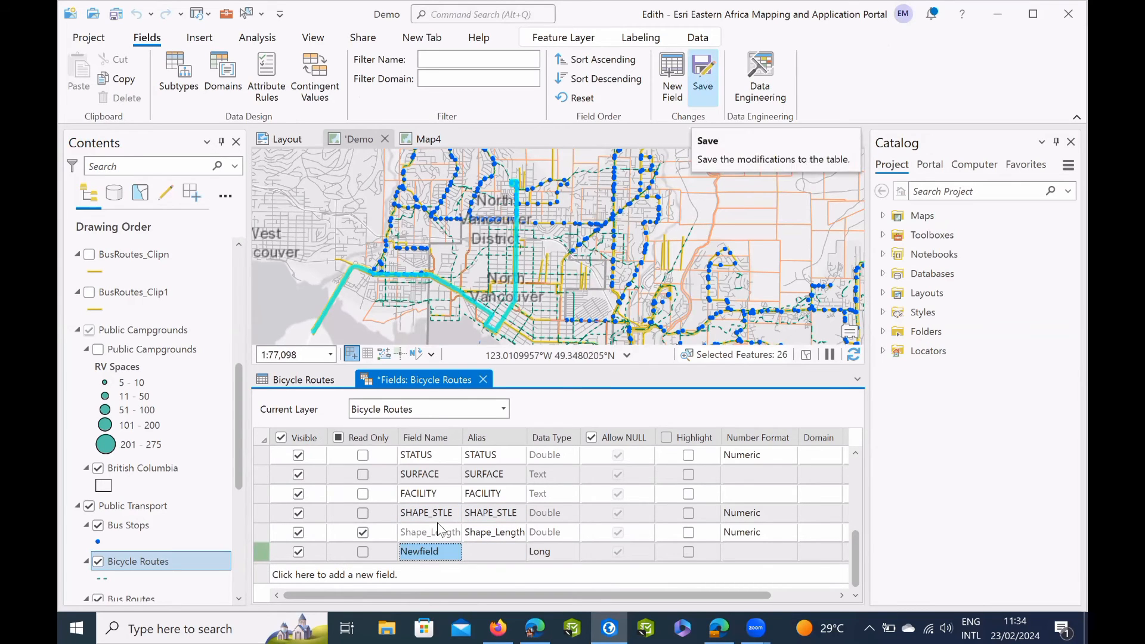
Save the field changes to the Bicycle Routes table and check the Newfield column in its attribute table.
click(703, 73)
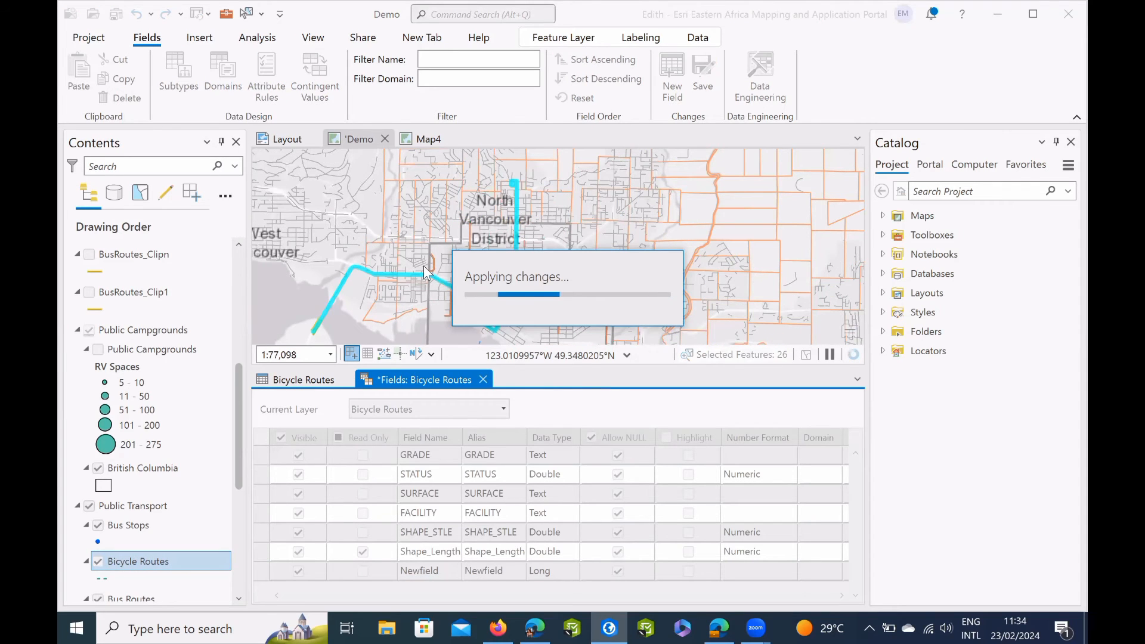
click(478, 380)
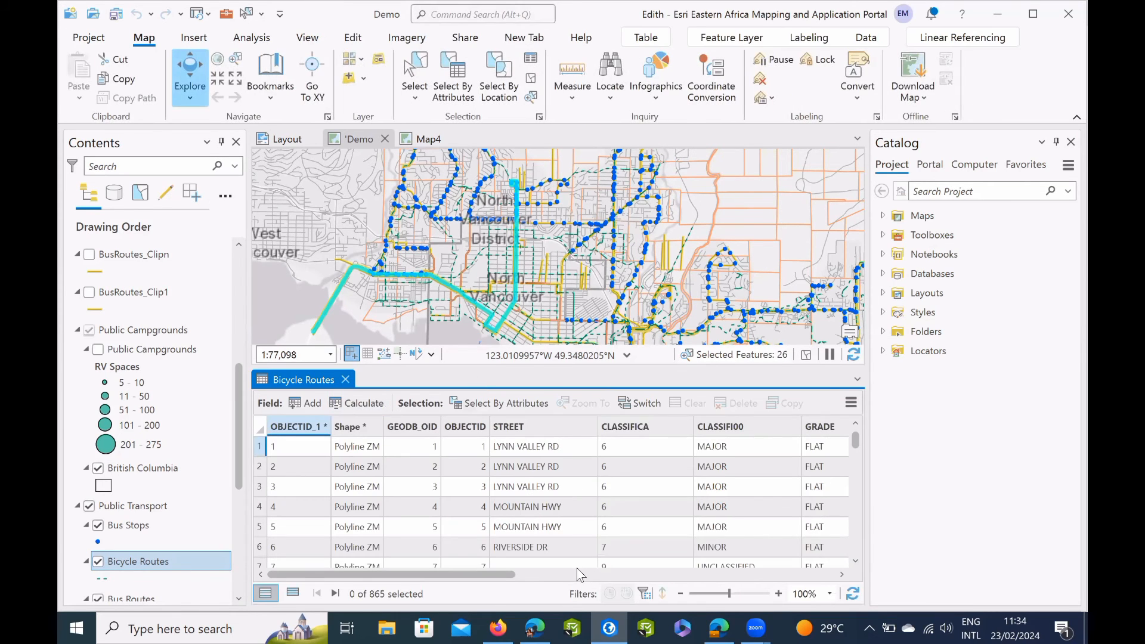
drag(509, 574, 802, 584)
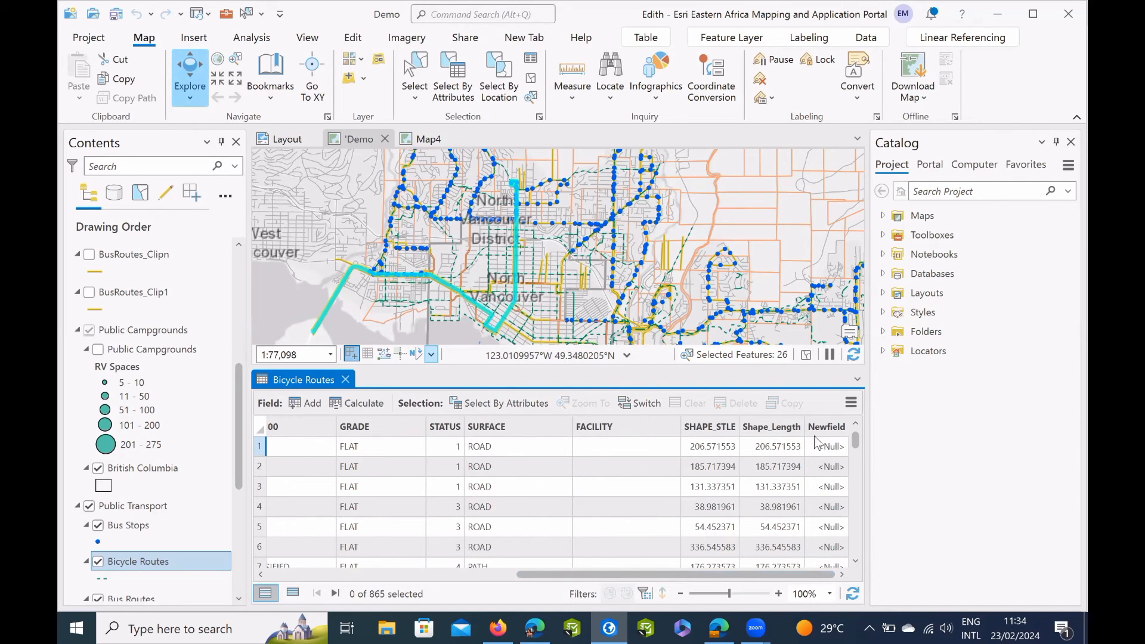
click(345, 379)
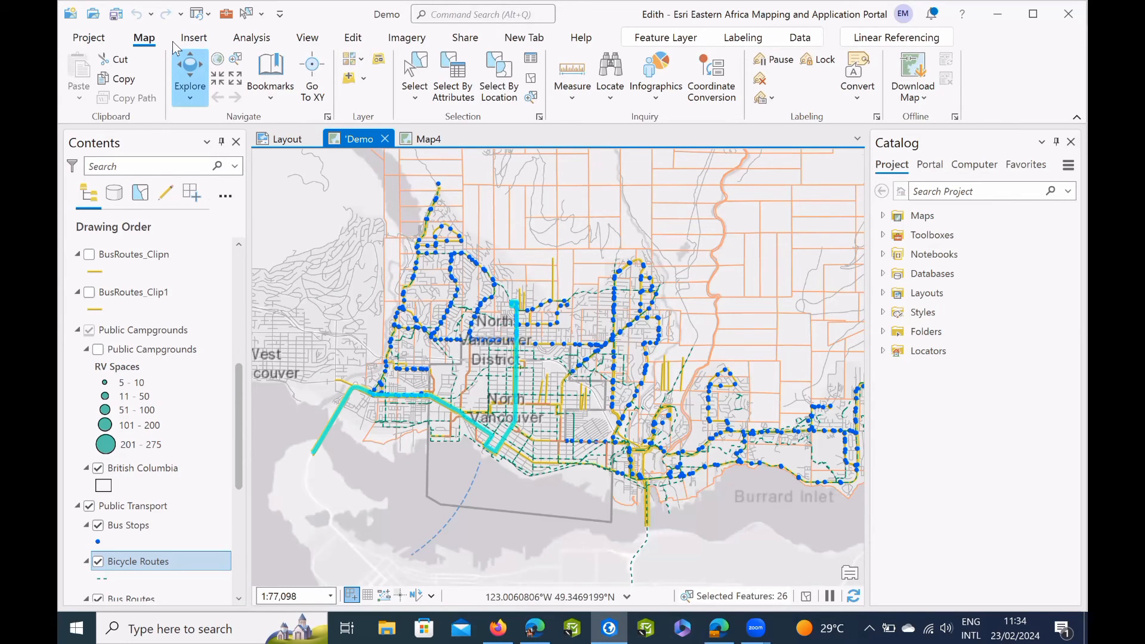
Change the map's basemap to Imagery with Labels from the basemap gallery.
click(361, 64)
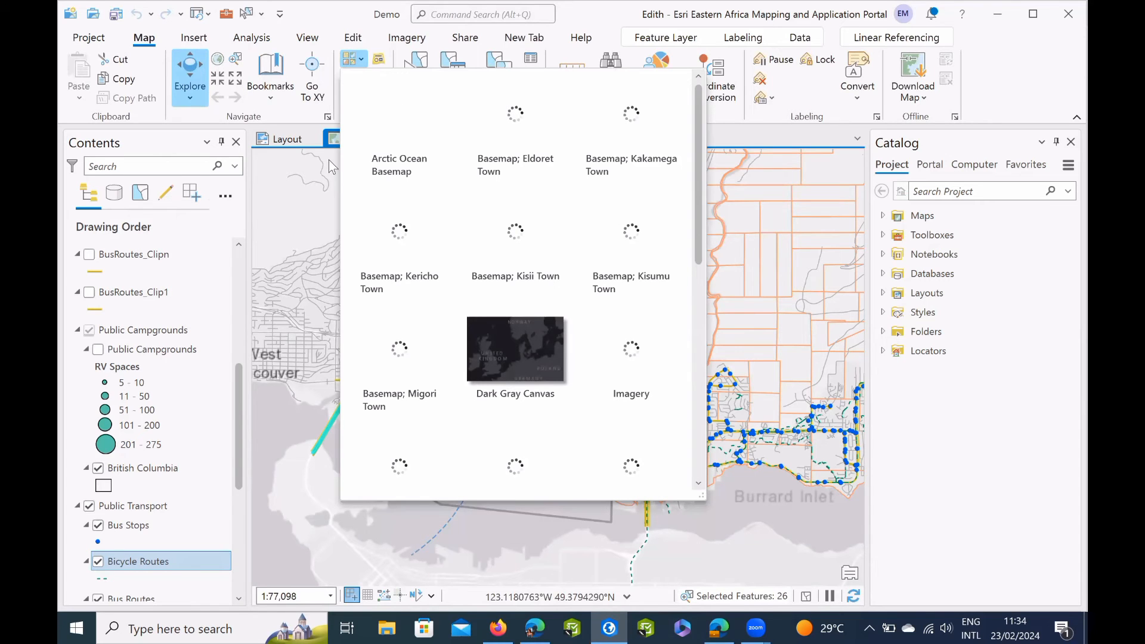
click(353, 54)
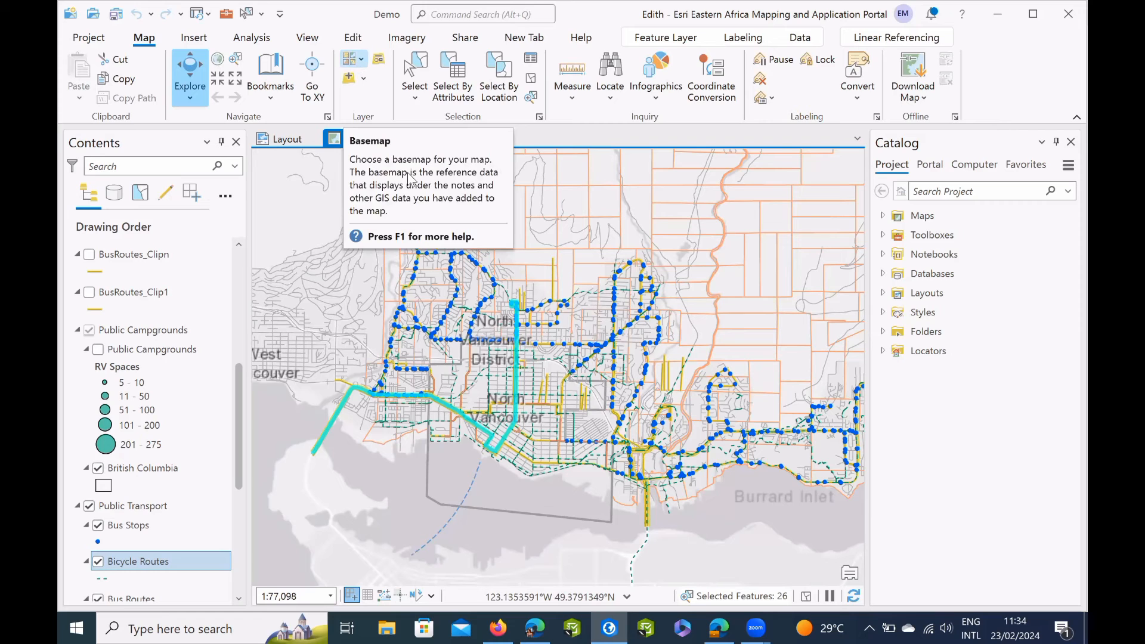
scroll(558, 260, down, 10)
scroll(558, 261, up, 10)
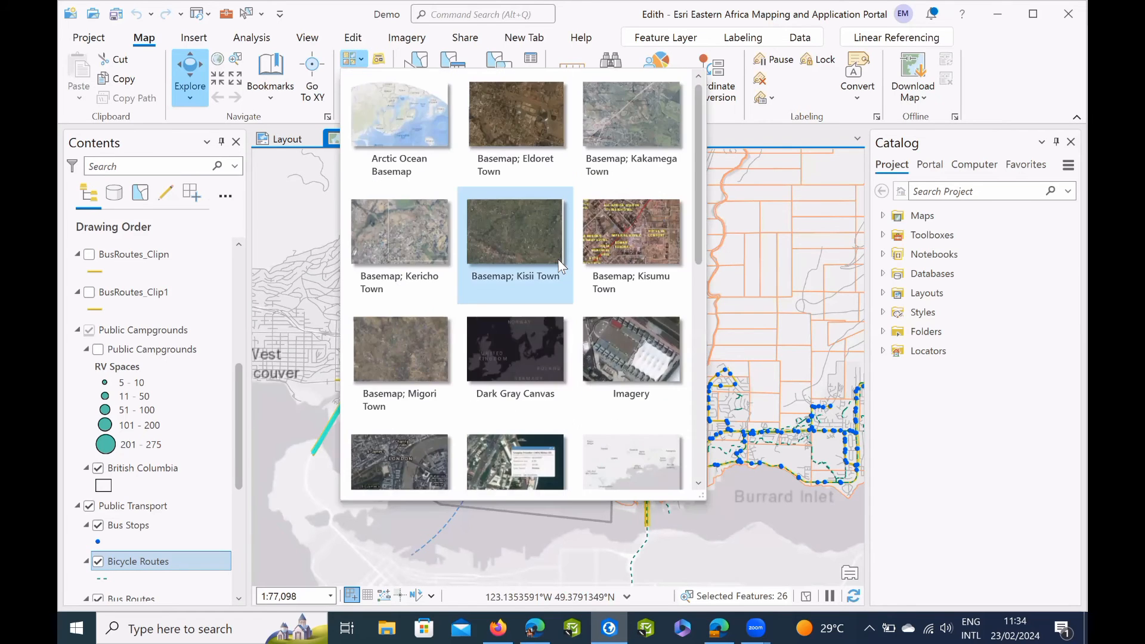
scroll(558, 260, down, 10)
scroll(559, 266, up, 8)
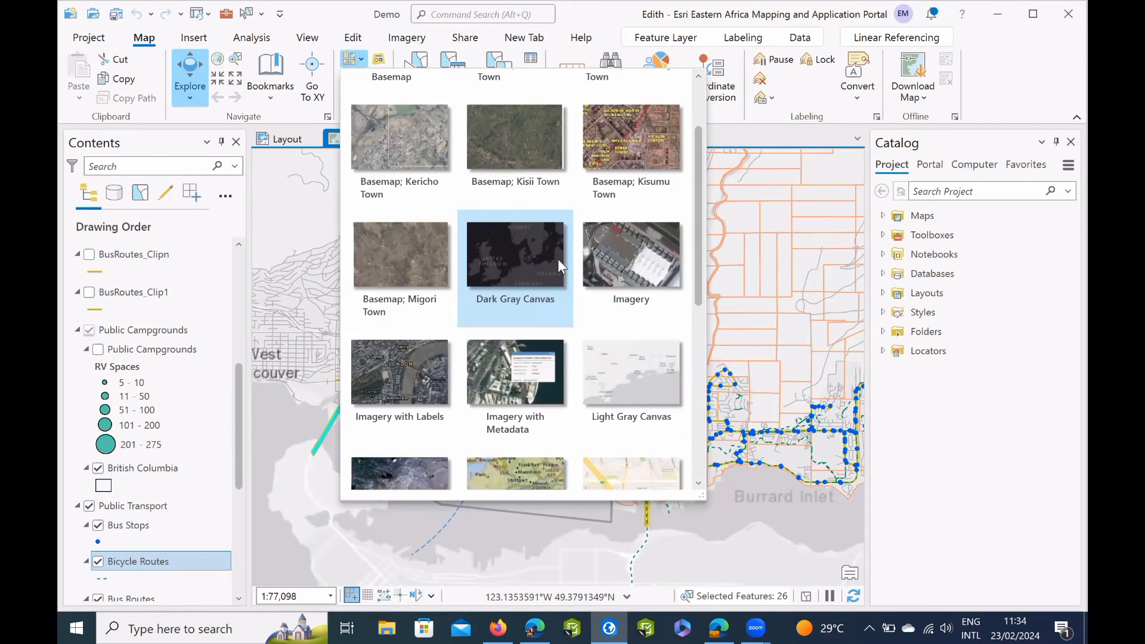
scroll(510, 363, down, 8)
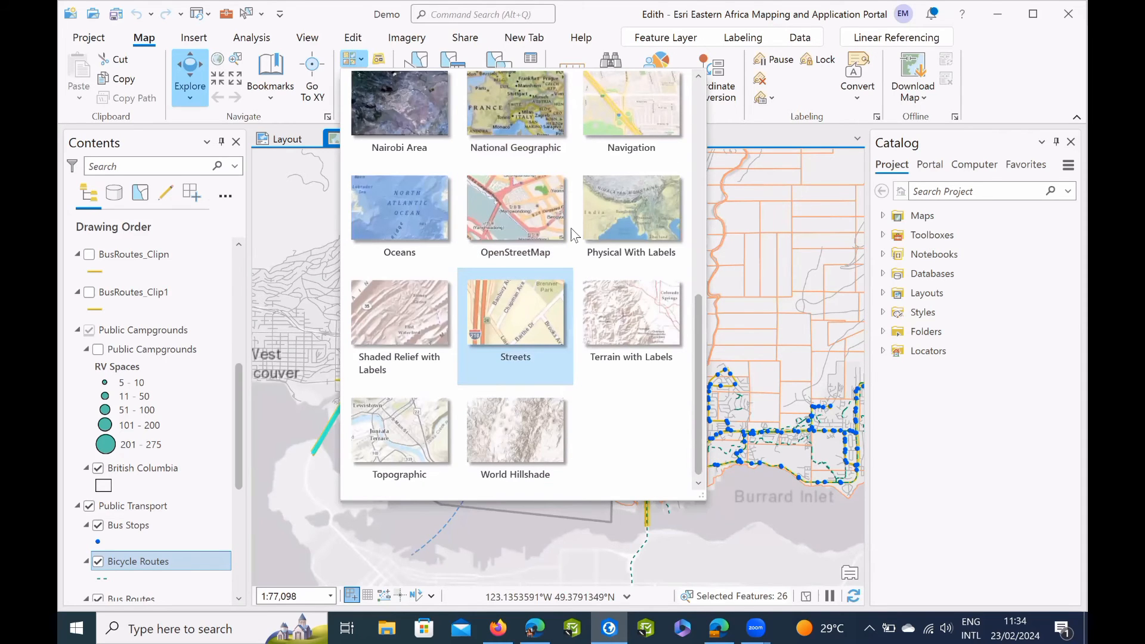
scroll(570, 228, up, 8)
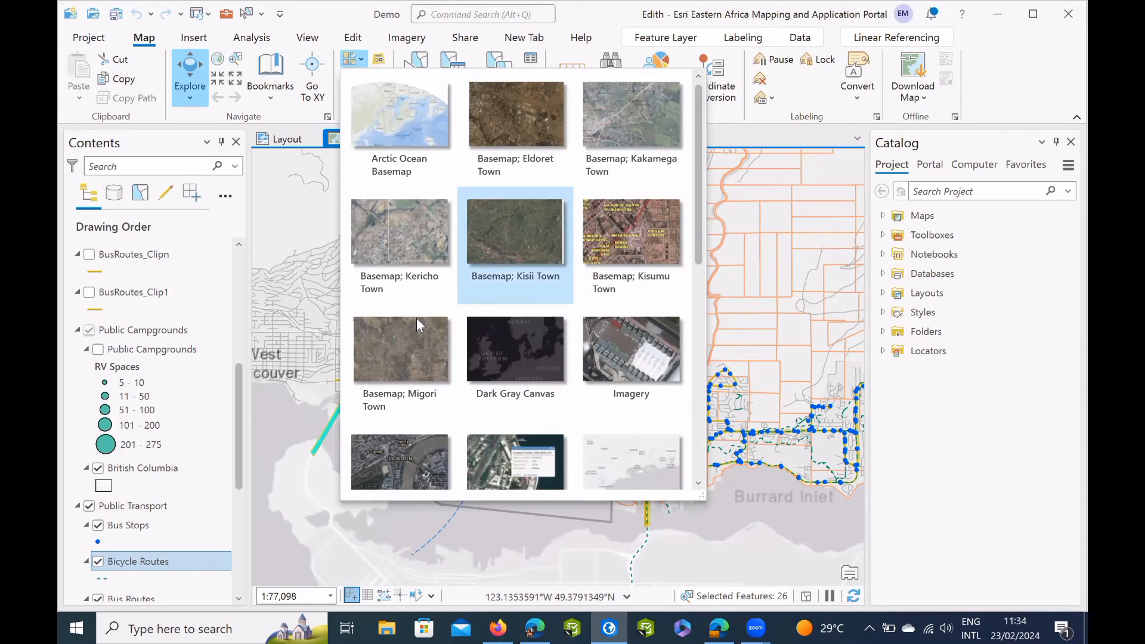
scroll(420, 326, down, 2)
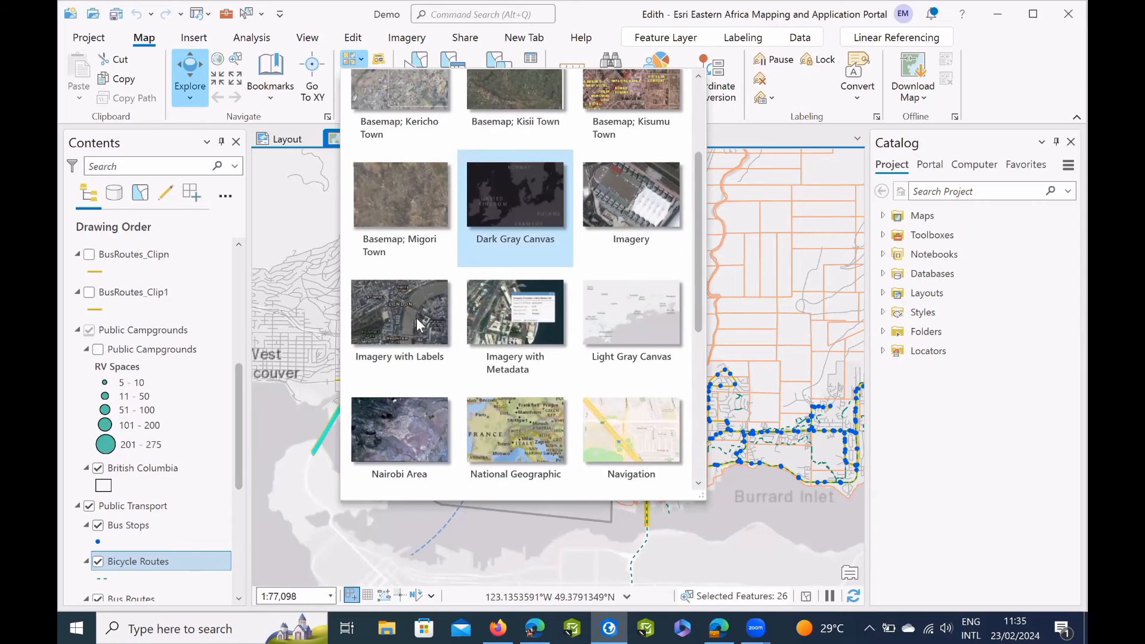
click(451, 366)
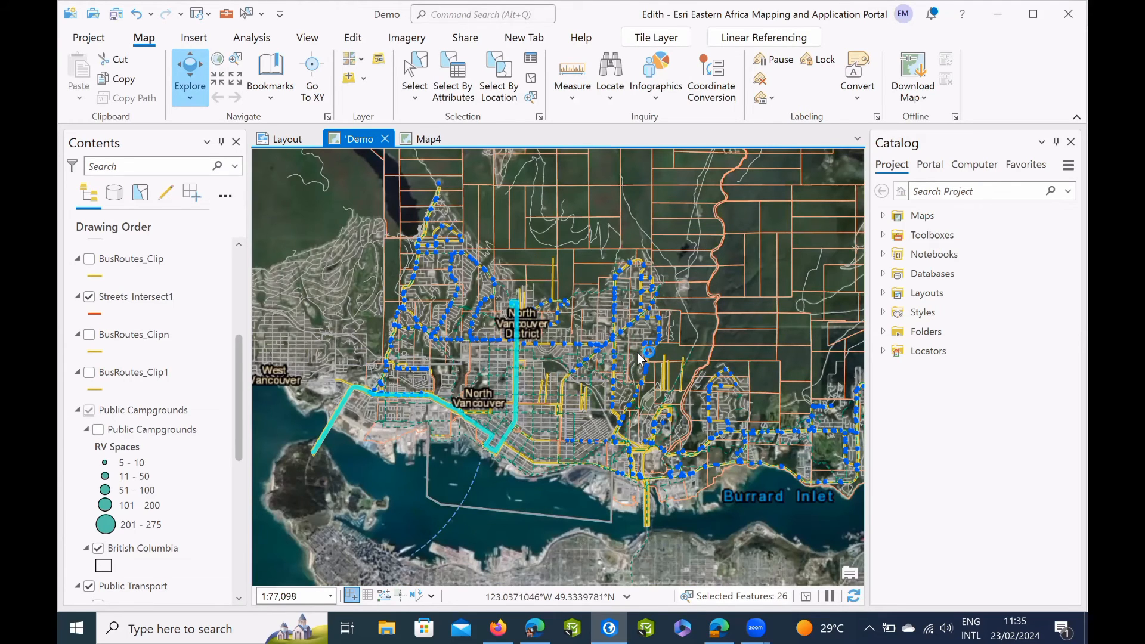
Identify a bus stop northeast of the North Vancouver District label and look through all the attributes in its pop-up.
right_click(552, 307)
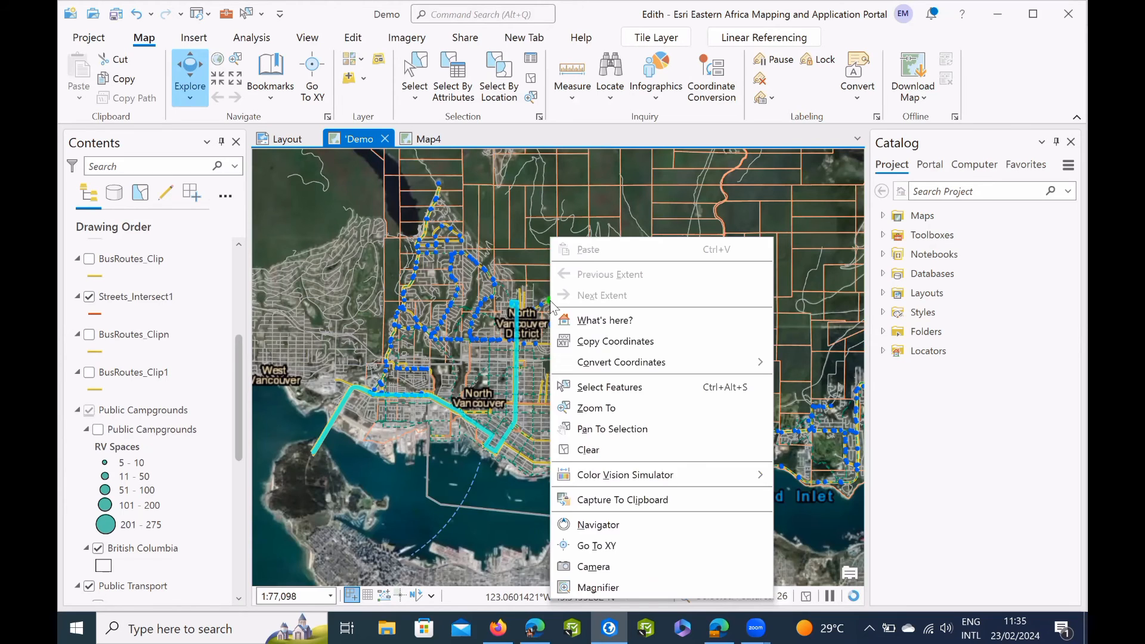
click(560, 317)
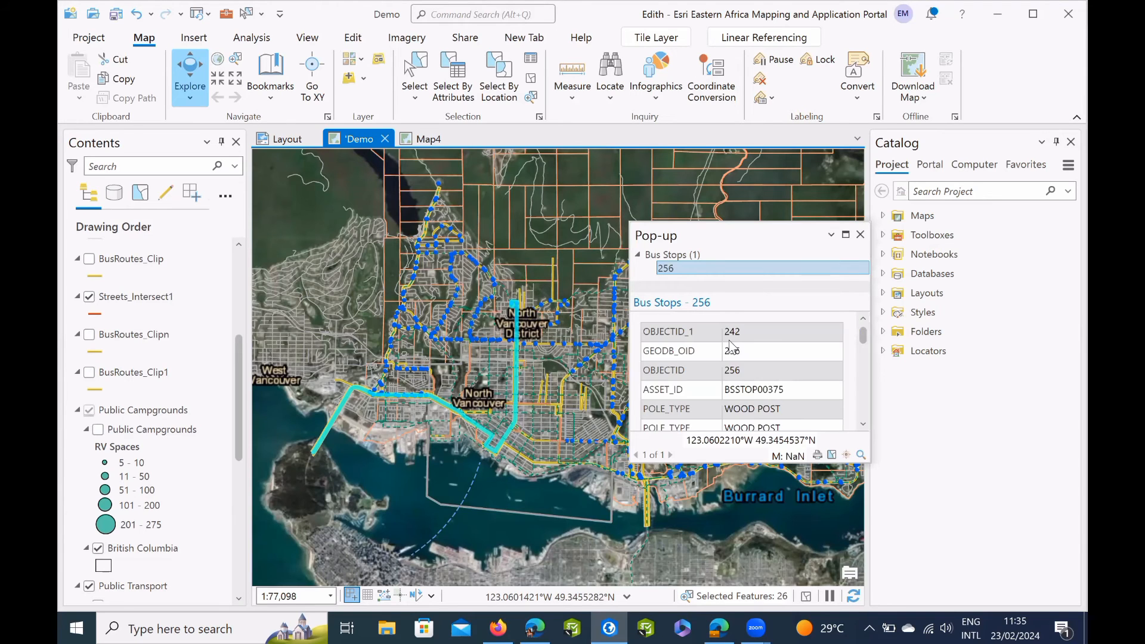
scroll(730, 342, down, 3)
scroll(732, 347, down, 5)
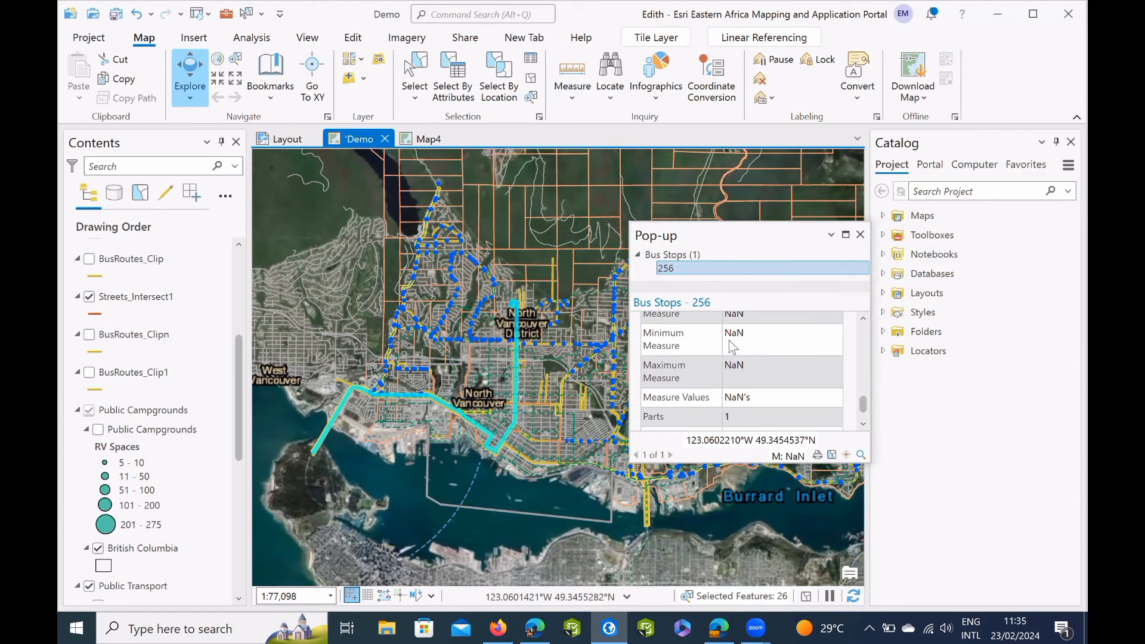
scroll(732, 347, down, 1)
scroll(732, 347, down, 1)
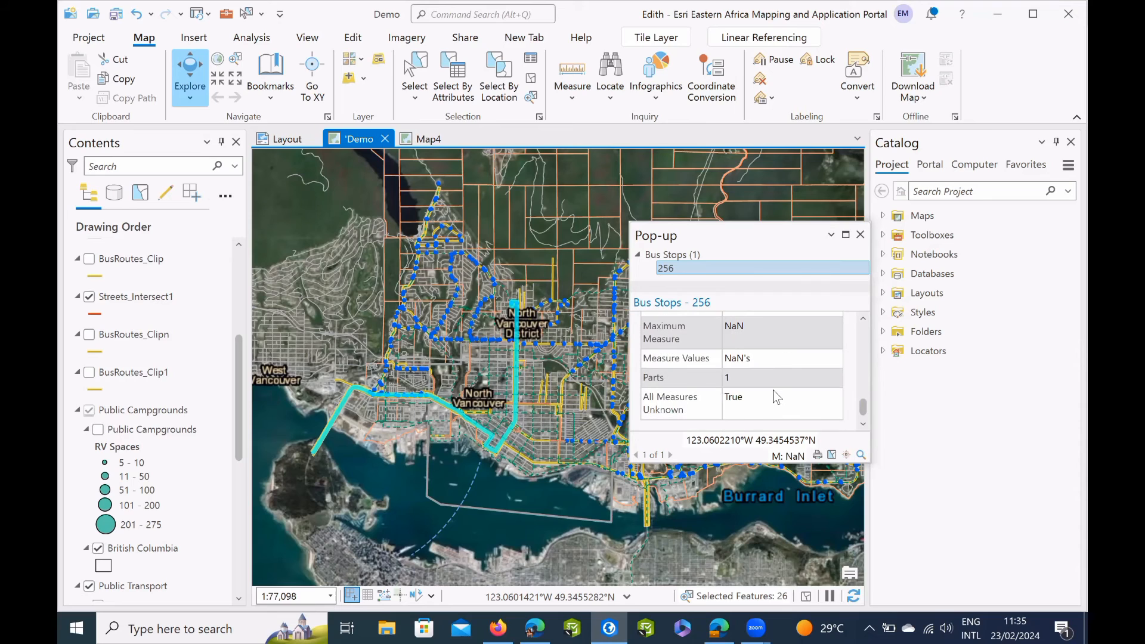
scroll(771, 386, up, 5)
scroll(770, 387, up, 3)
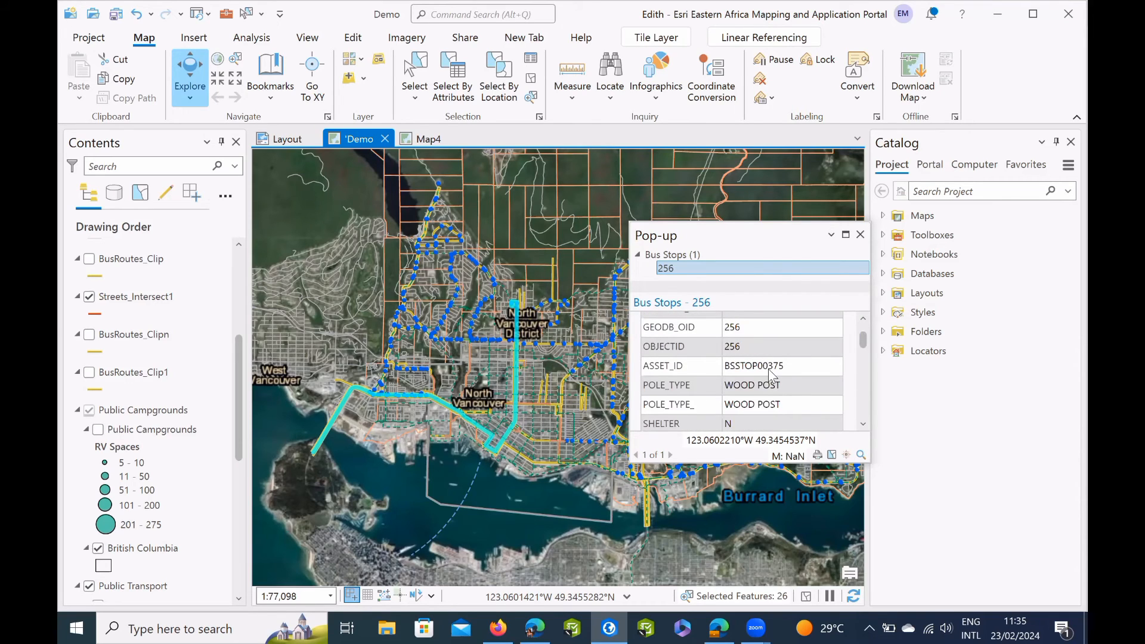
scroll(768, 372, down, 3)
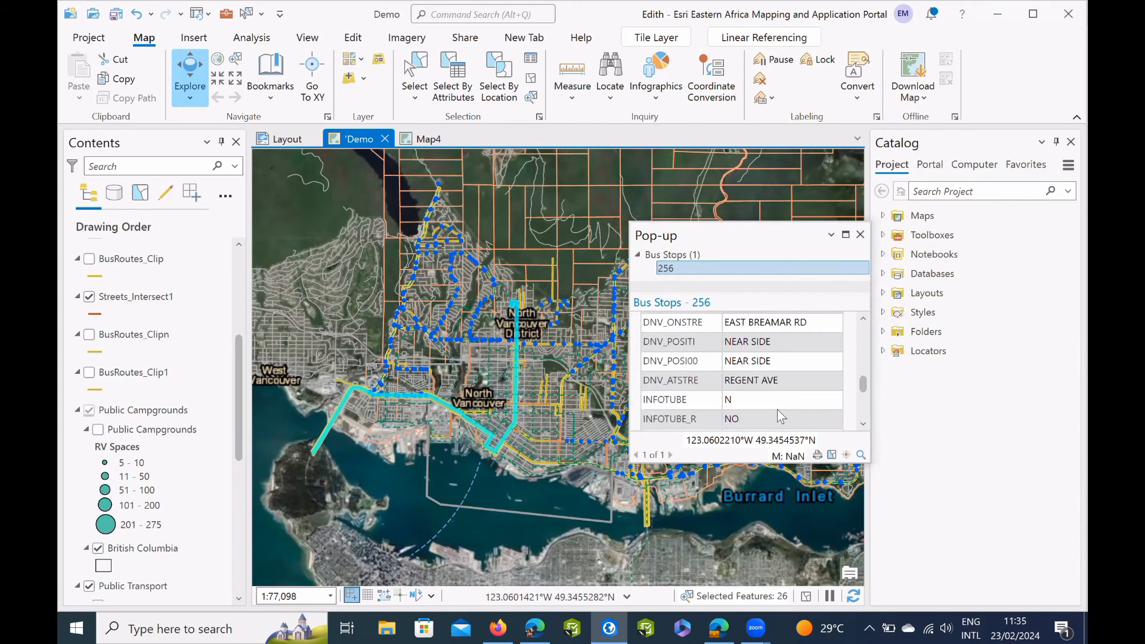
scroll(777, 409, down, 5)
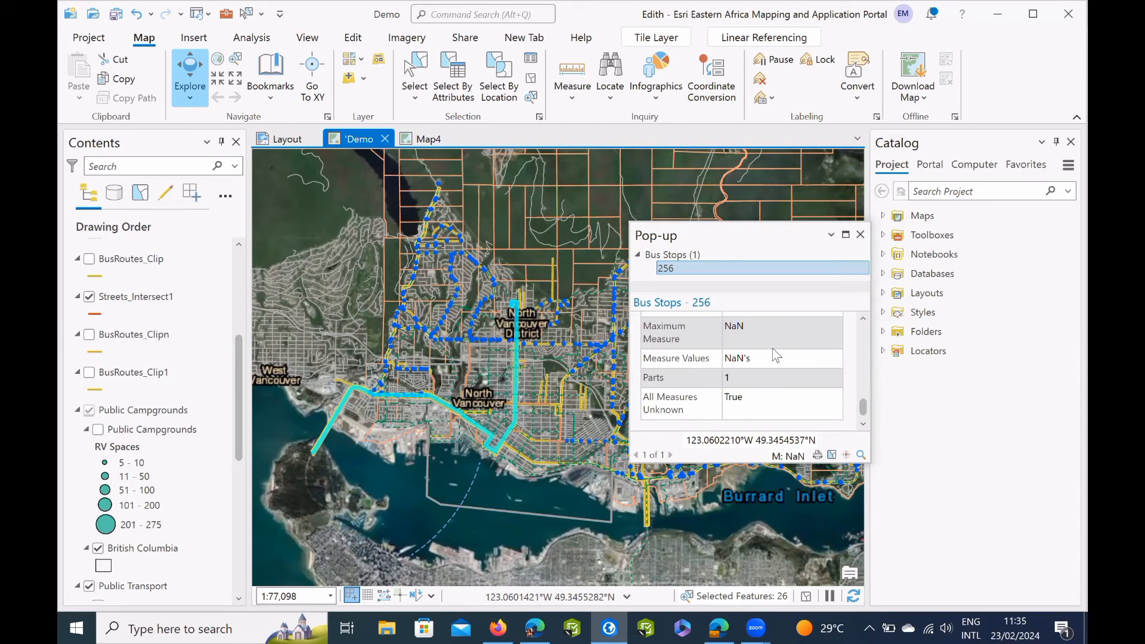
scroll(773, 350, up, 3)
scroll(827, 303, up, 3)
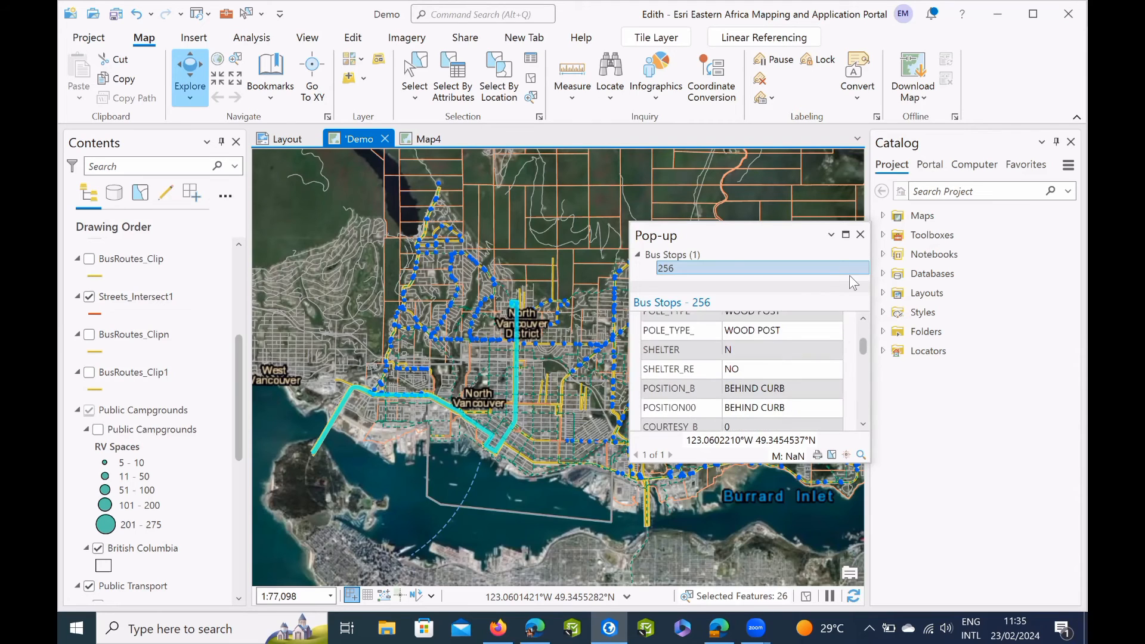
scroll(849, 274, up, 3)
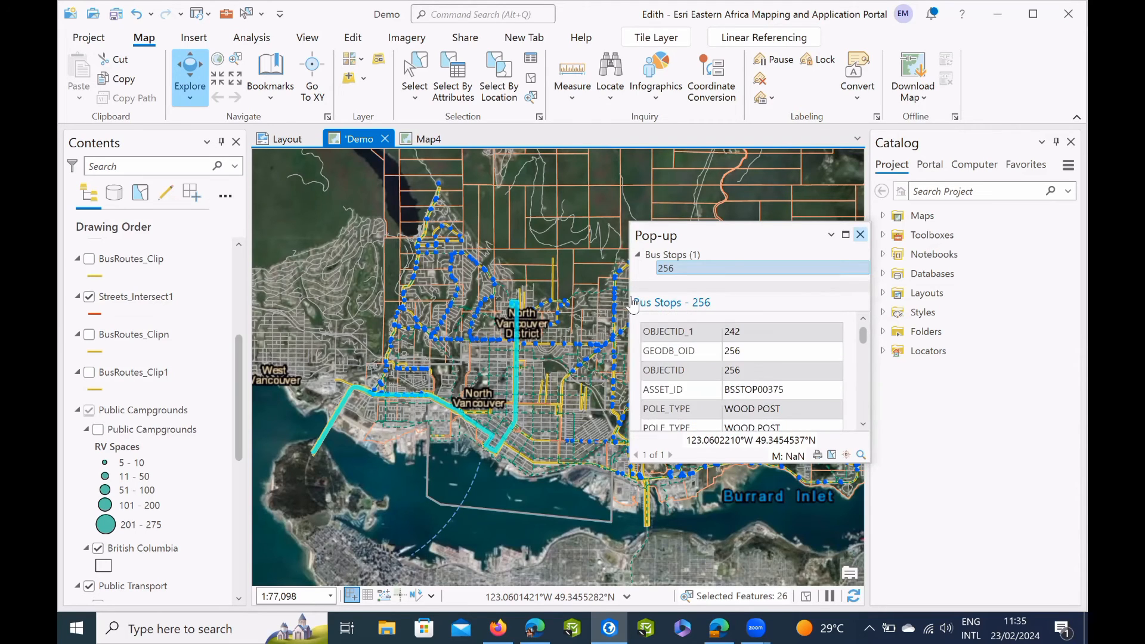
Configure the pop-ups of the Bus Routes layer and remove the Image element below the fields.
click(166, 459)
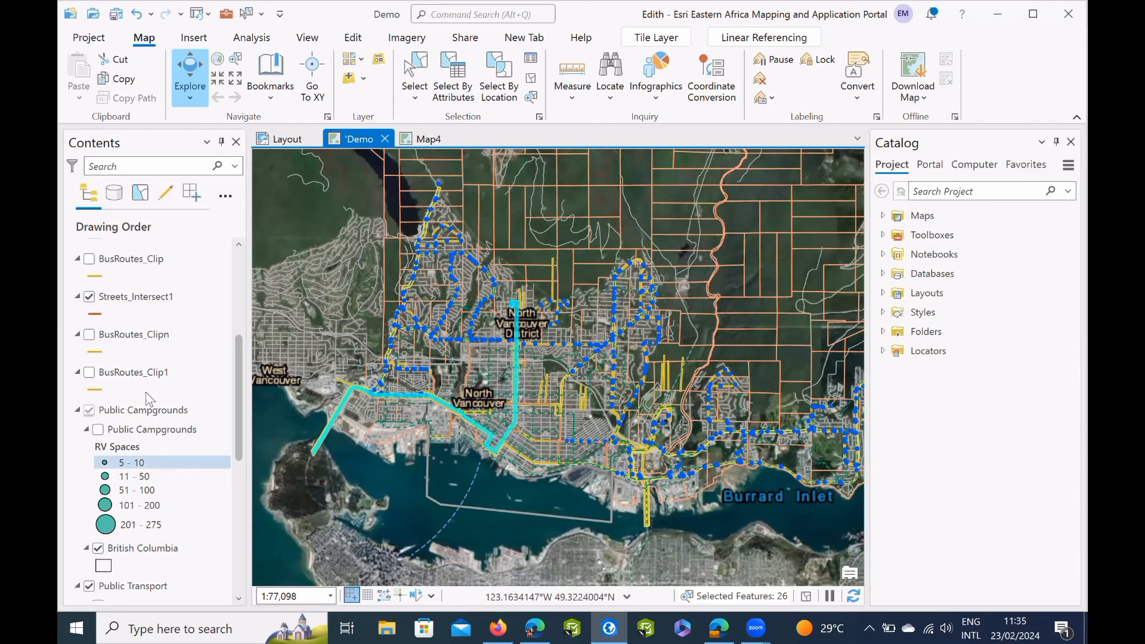
scroll(146, 392, down, 6)
click(145, 337)
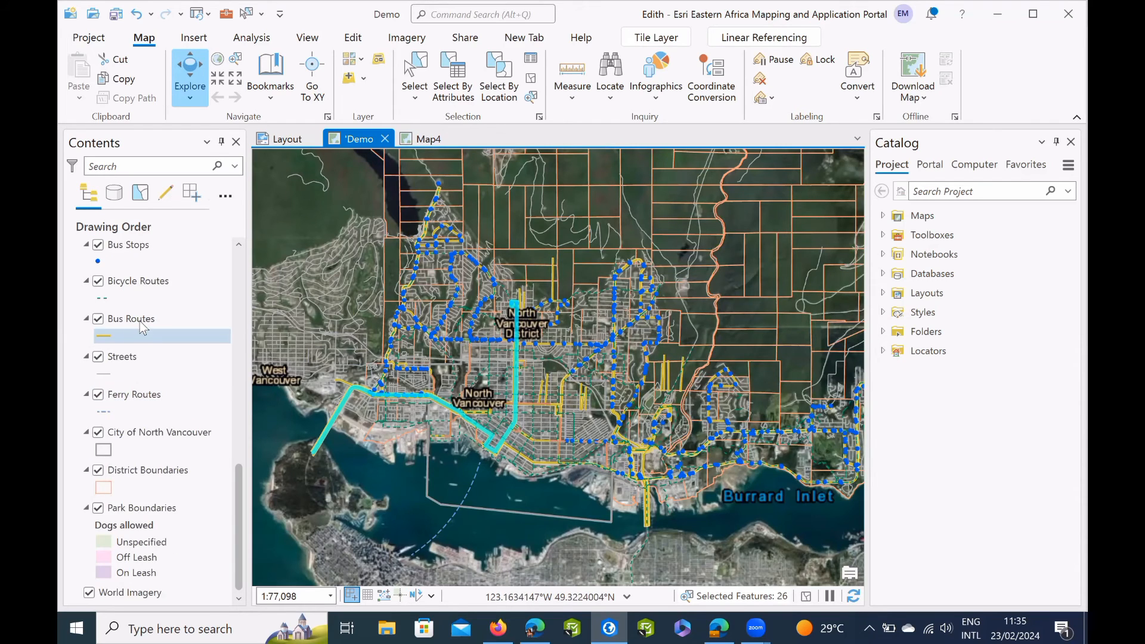
click(140, 322)
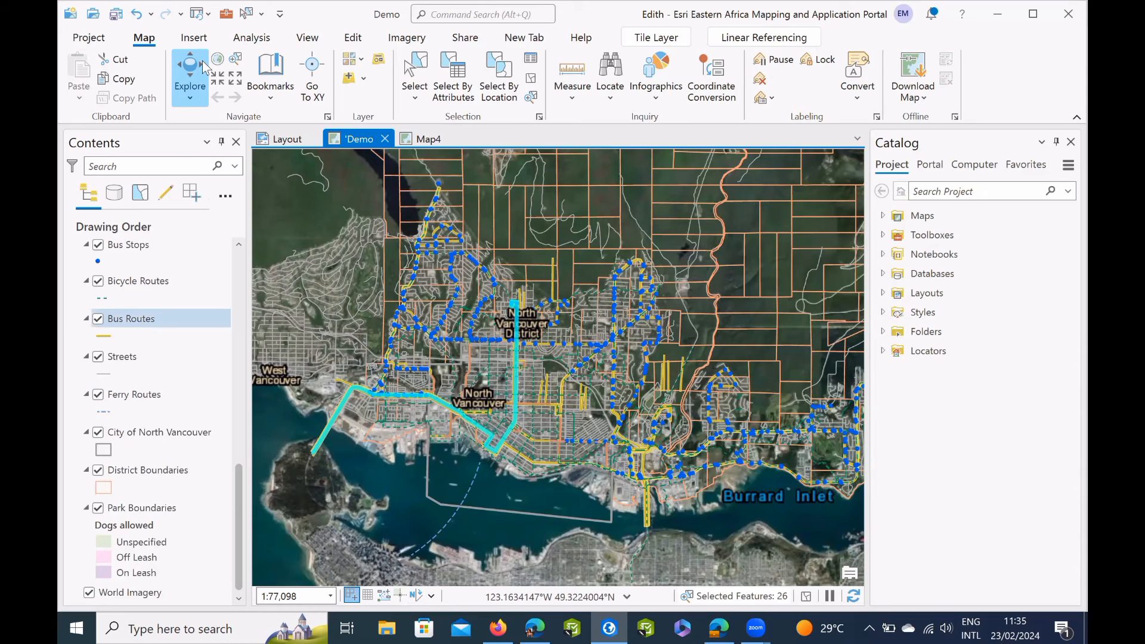
right_click(141, 318)
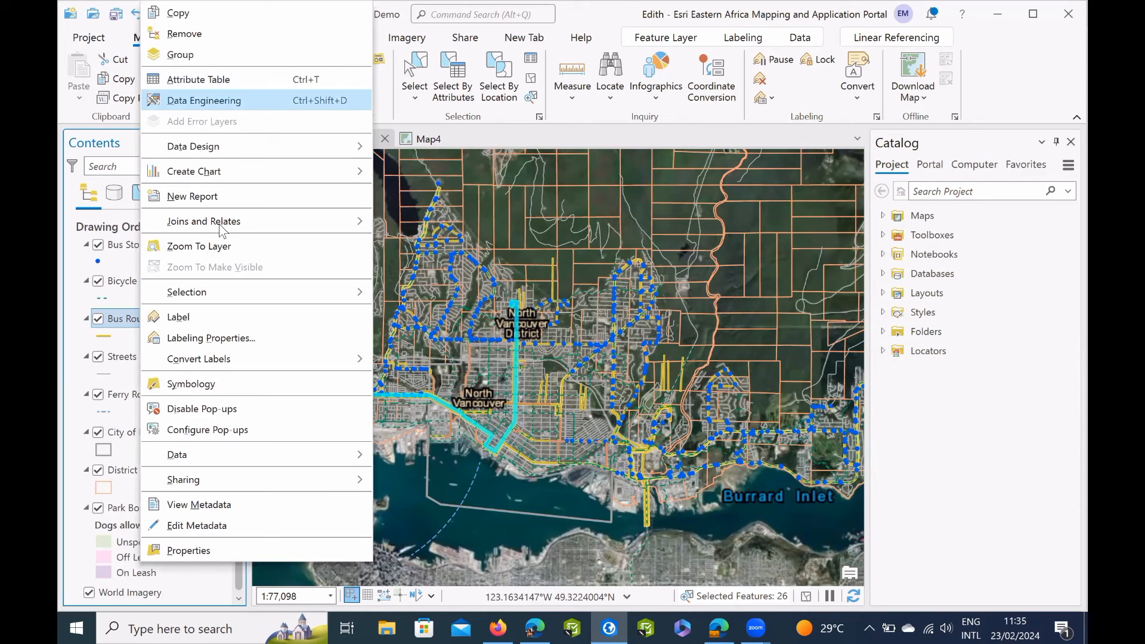
click(202, 432)
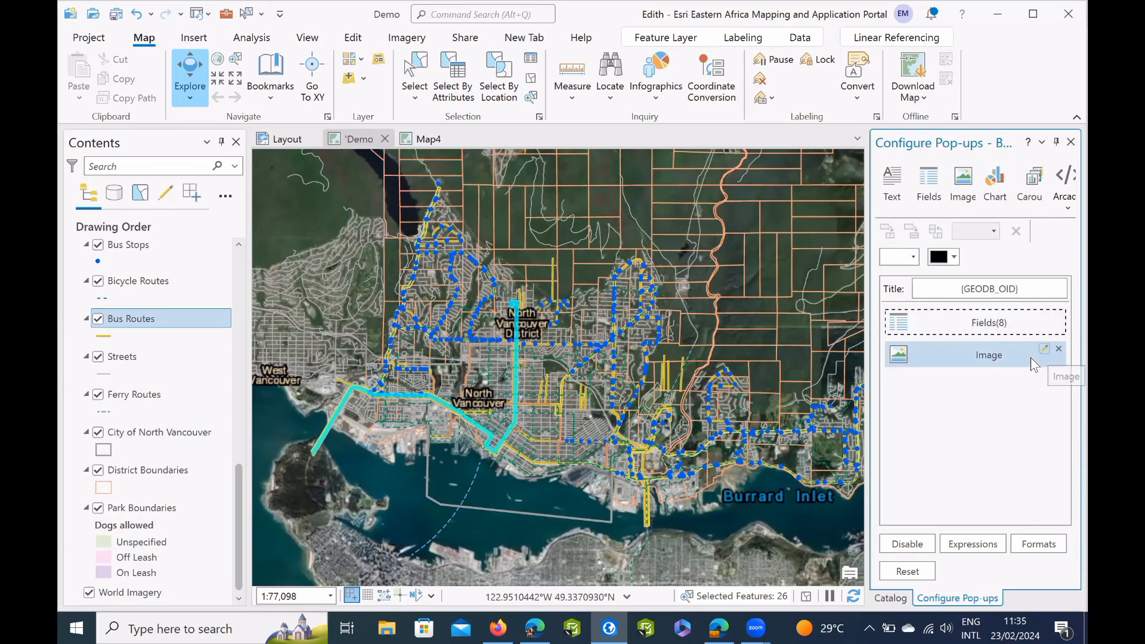
key(Delete)
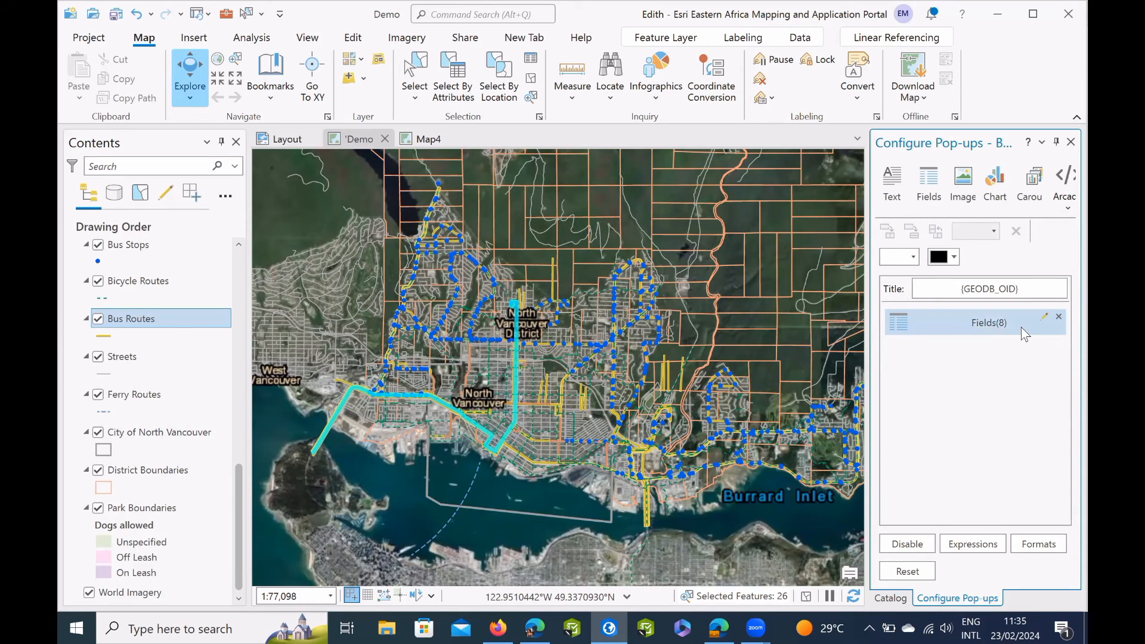
Hide the All Measures Unknown field in the Bus Routes pop-up's field options.
click(1042, 317)
click(1043, 317)
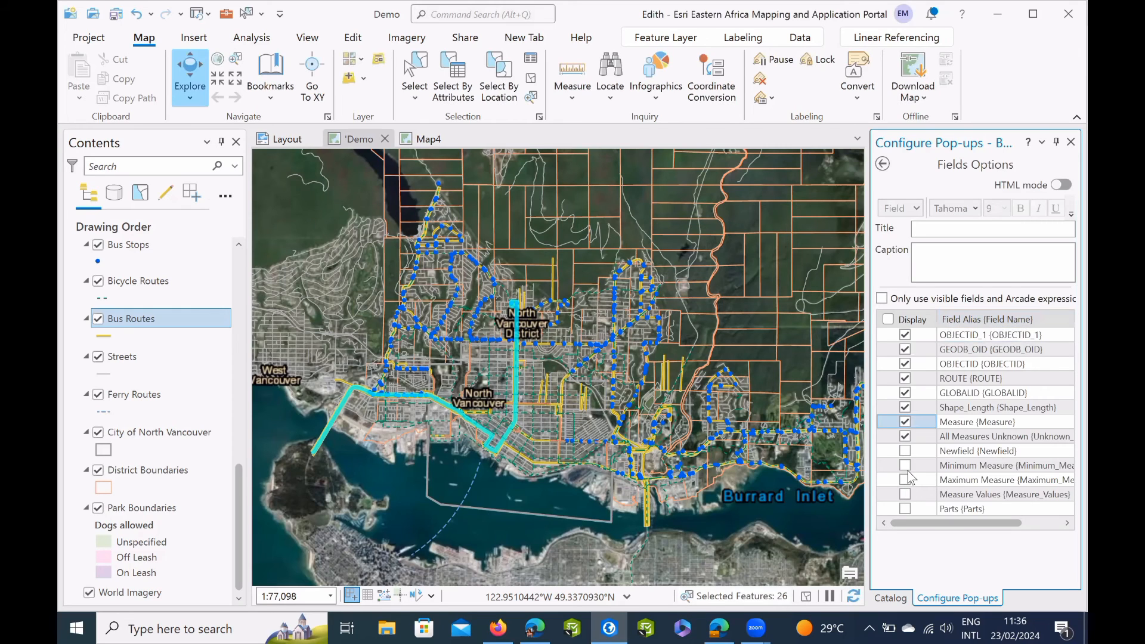
click(883, 164)
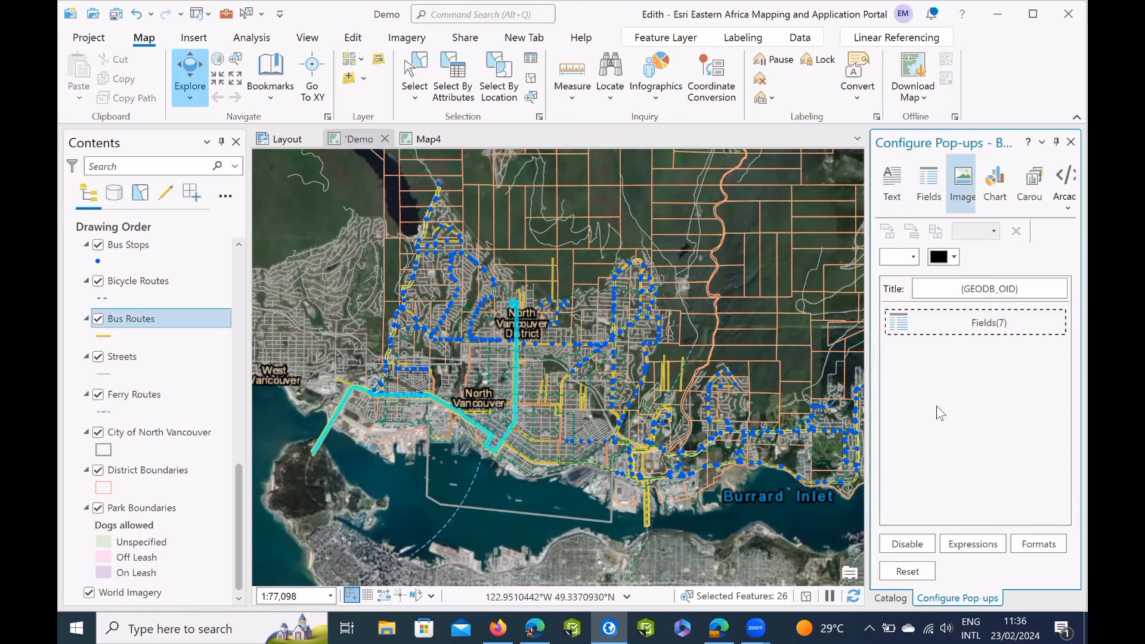
Try adding an image element to the Bus Routes pop-up, inspect its source options, and remove it again.
click(956, 192)
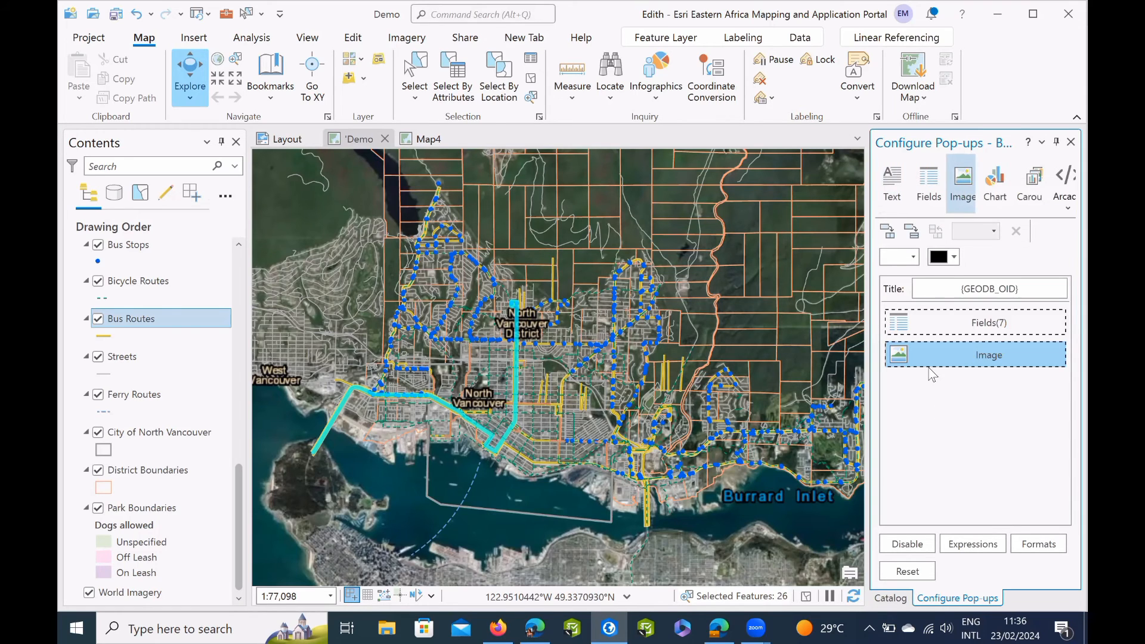
click(1045, 349)
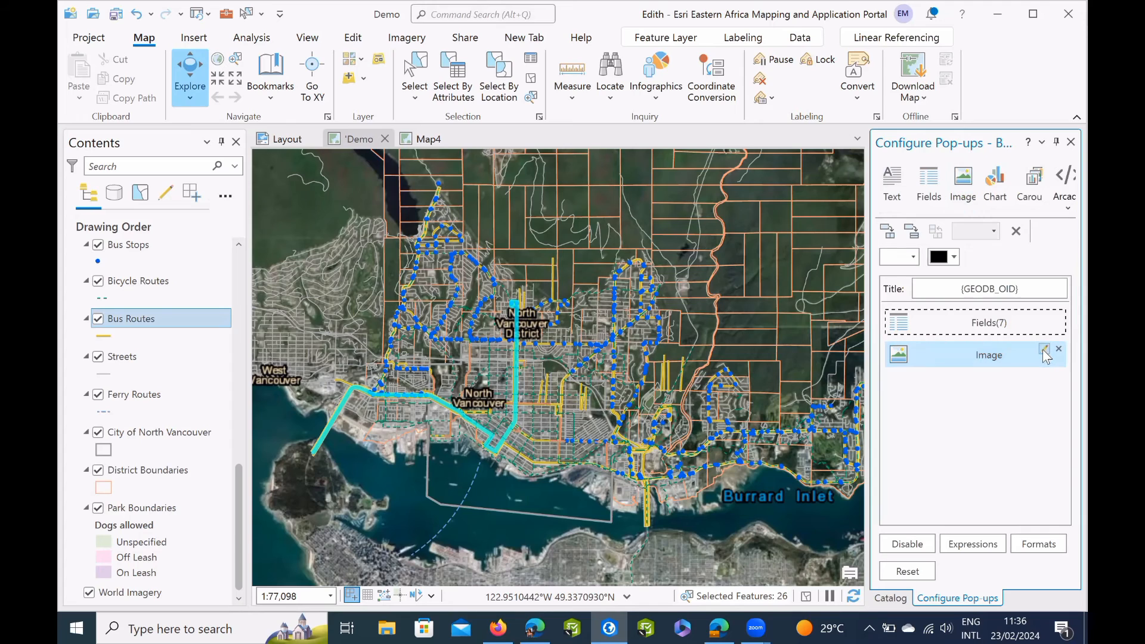
click(1043, 348)
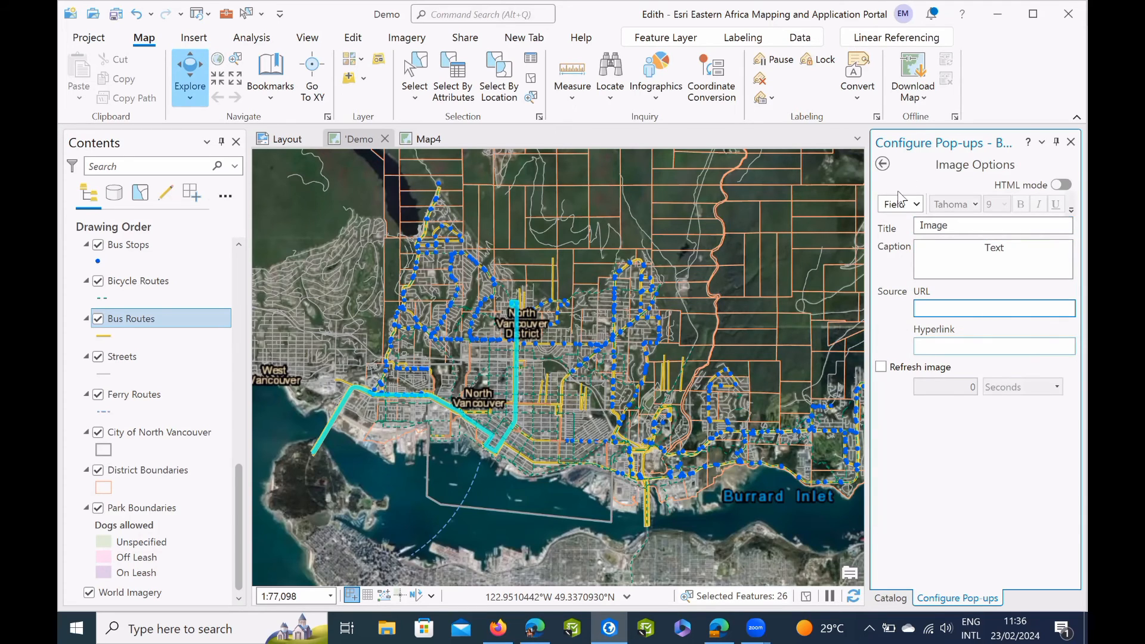
key(Escape)
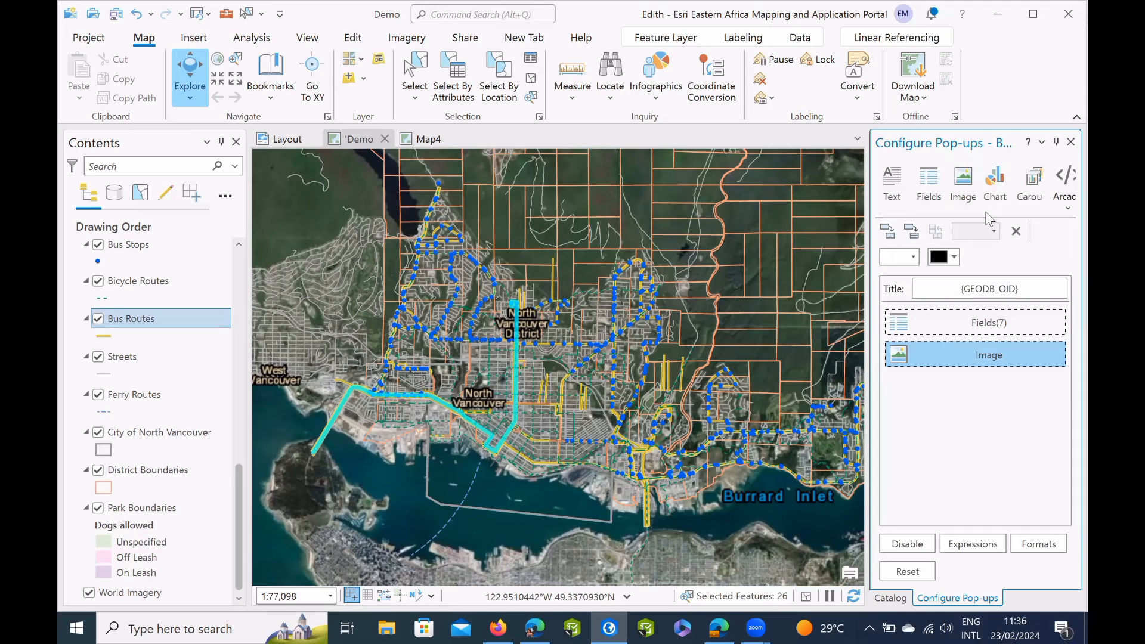
mouse_move(999, 355)
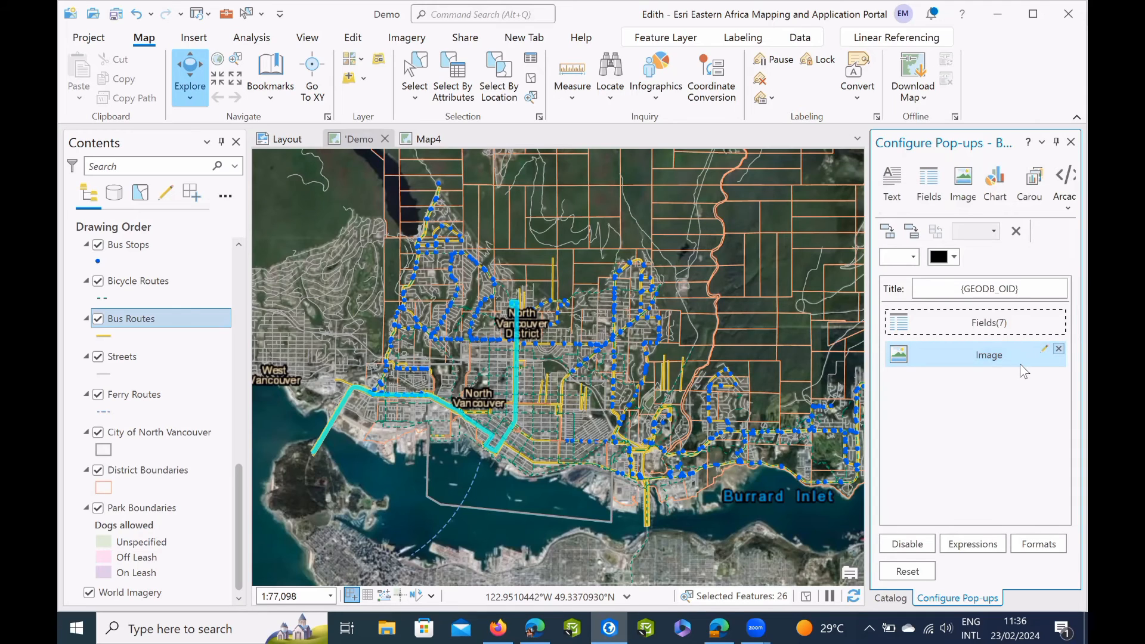
click(1058, 349)
Close the pop-up configuration and check the fields shown in the pop-up of a bus route on the map.
click(1070, 142)
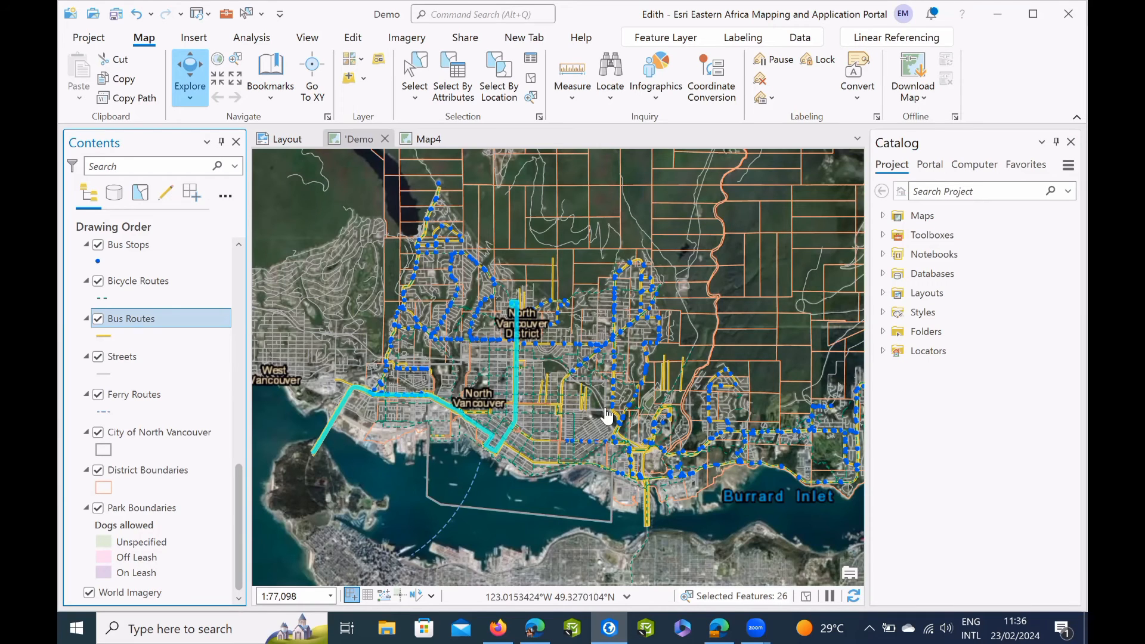
right_click(684, 377)
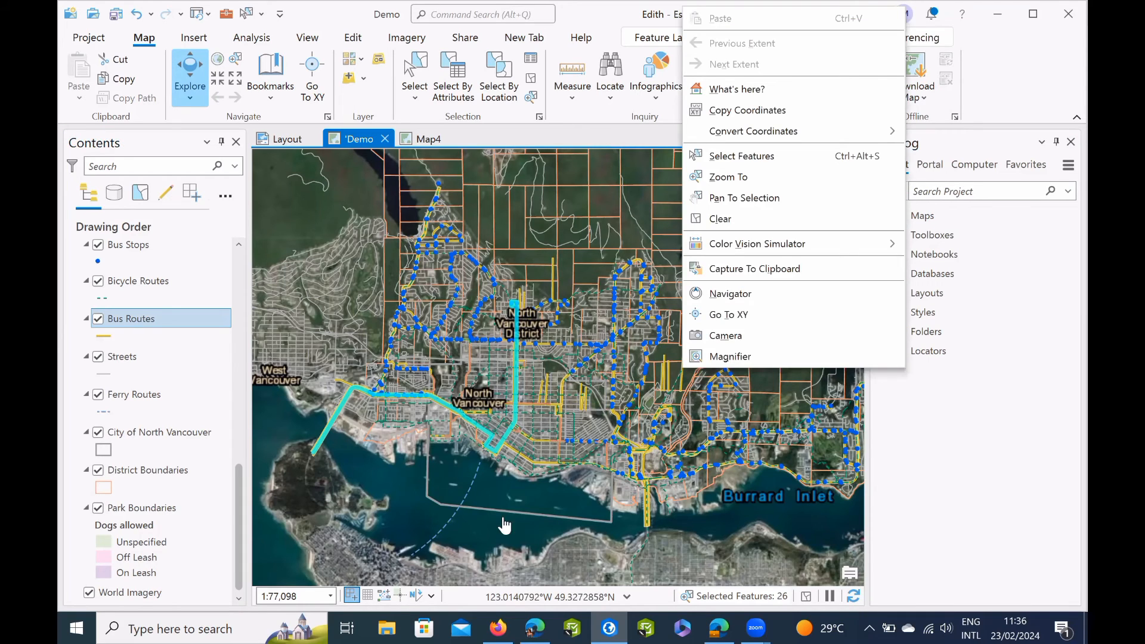
click(432, 540)
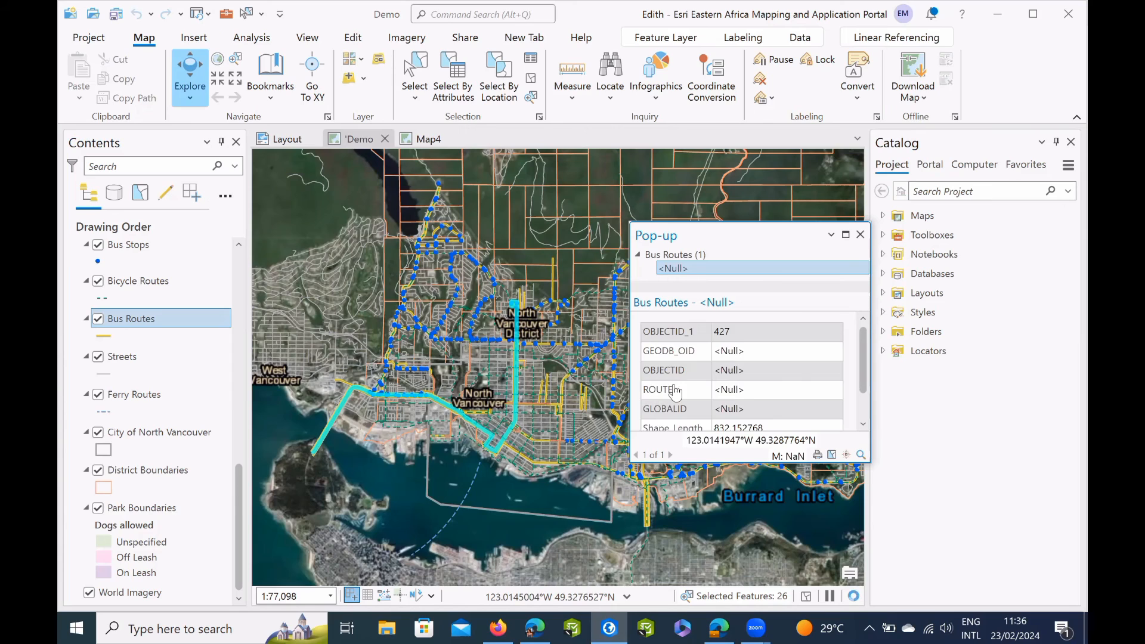
scroll(682, 391, up, 2)
scroll(738, 370, down, 1)
click(860, 235)
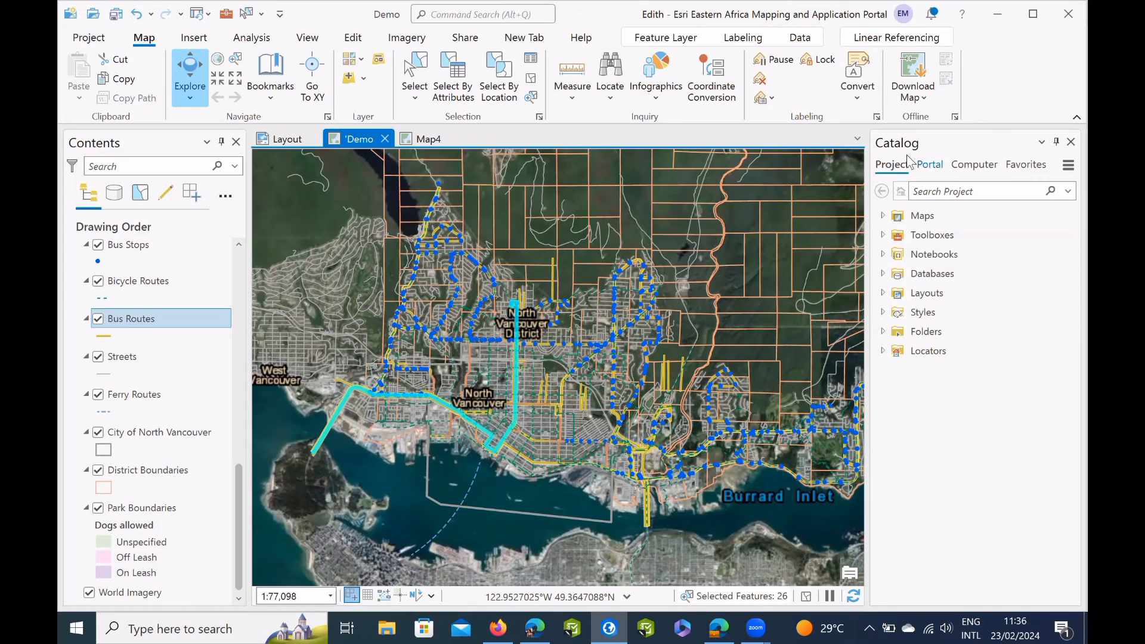
Show the portal's My Content items in the Catalog.
click(929, 169)
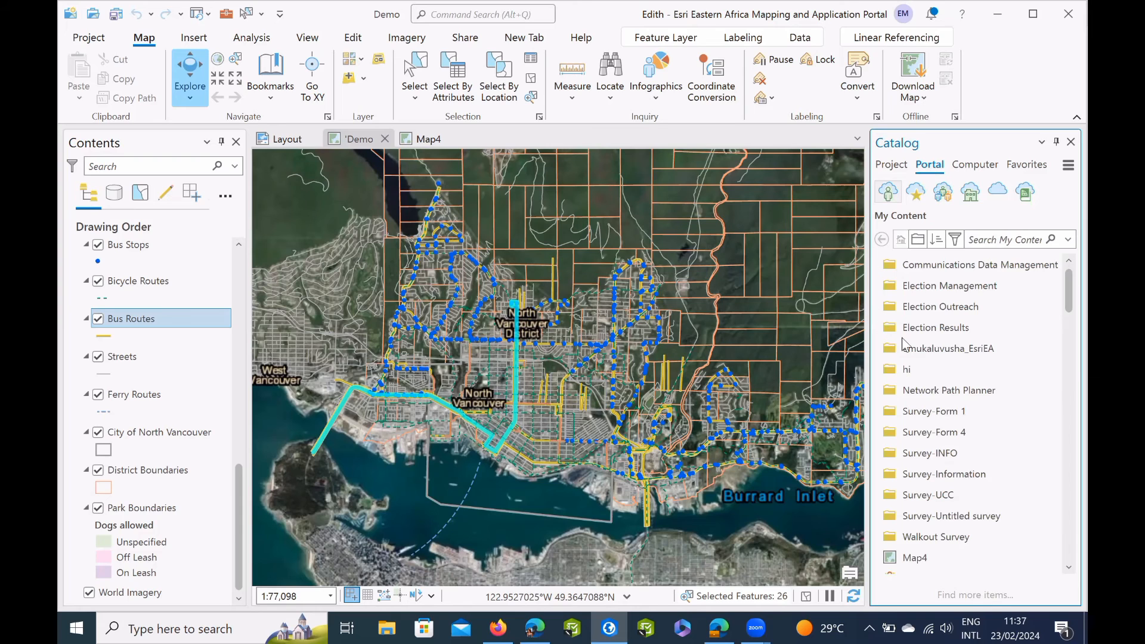
Browse the portal's My Content list for its folders, web maps, feature layers, dashboards and packages.
scroll(930, 364, down, 3)
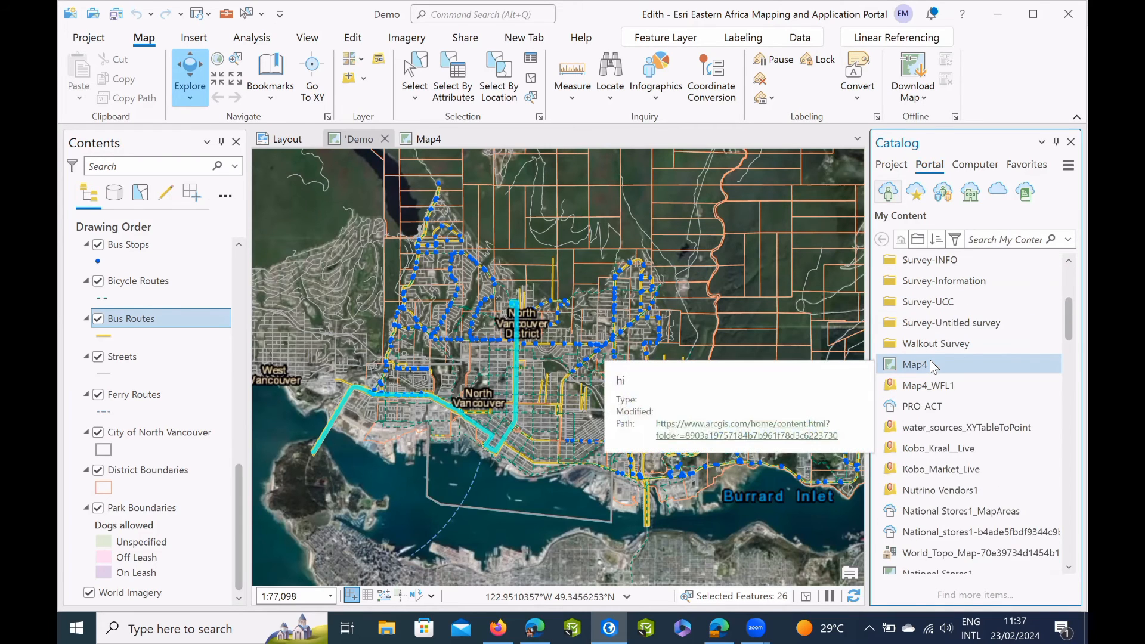
scroll(930, 364, down, 5)
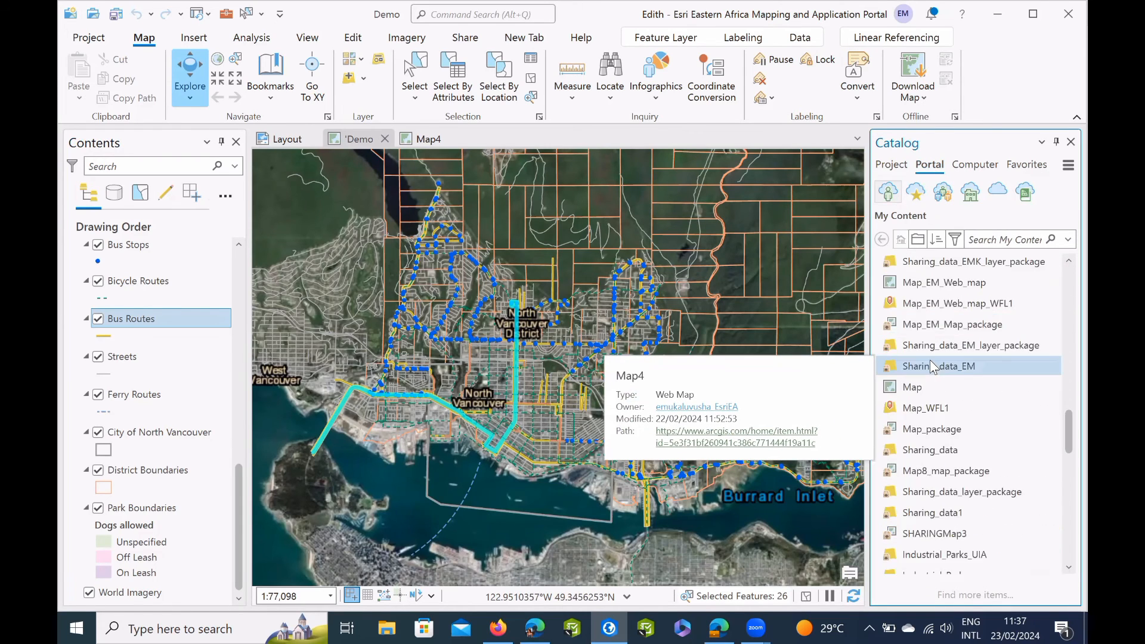
scroll(932, 365, down, 5)
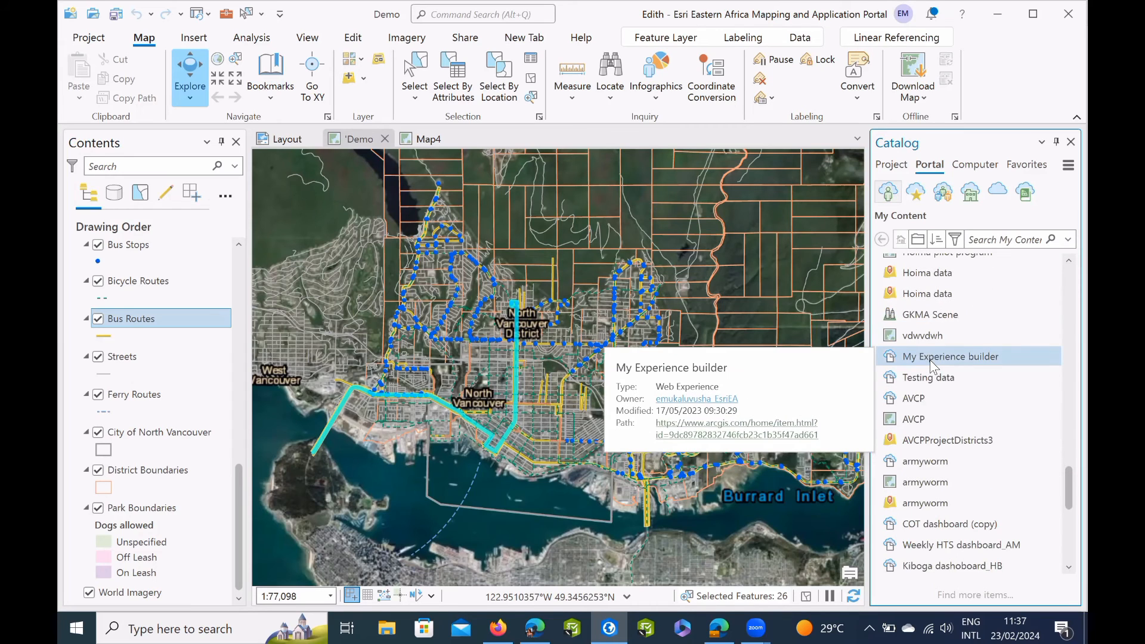
scroll(930, 361, down, 3)
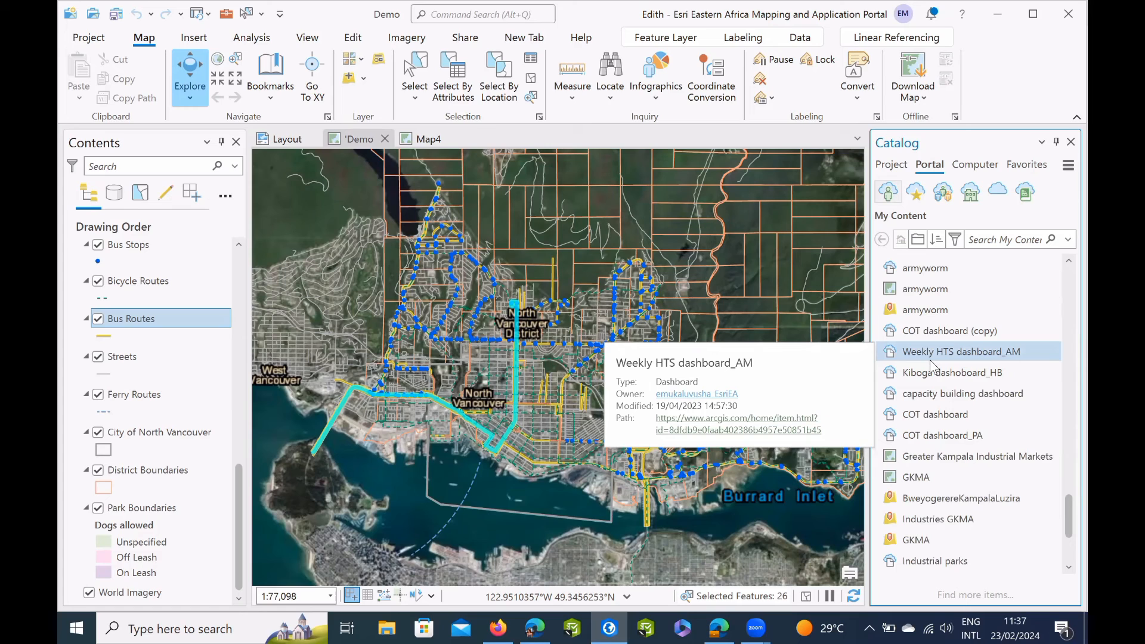
scroll(932, 367, down, 5)
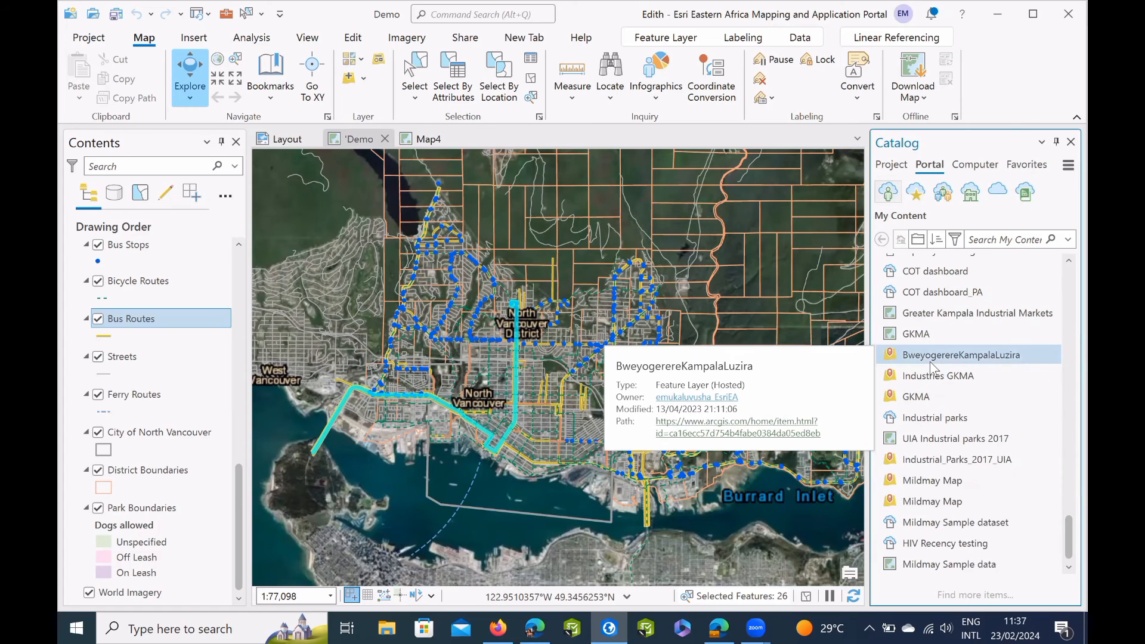
scroll(932, 367, up, 5)
scroll(929, 361, up, 3)
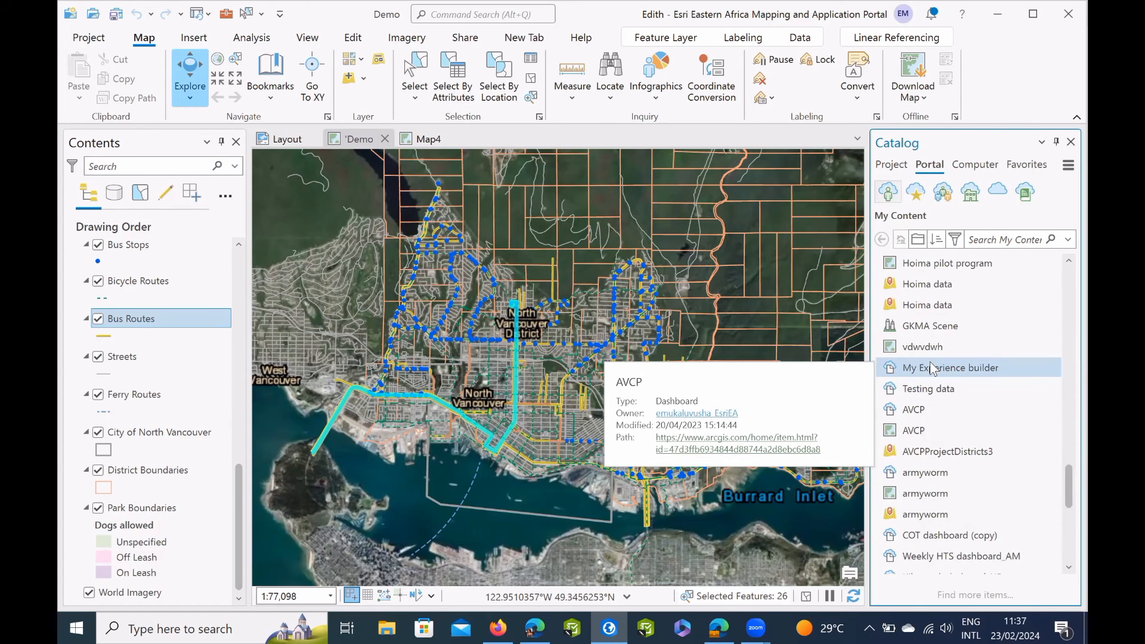
scroll(932, 367, up, 4)
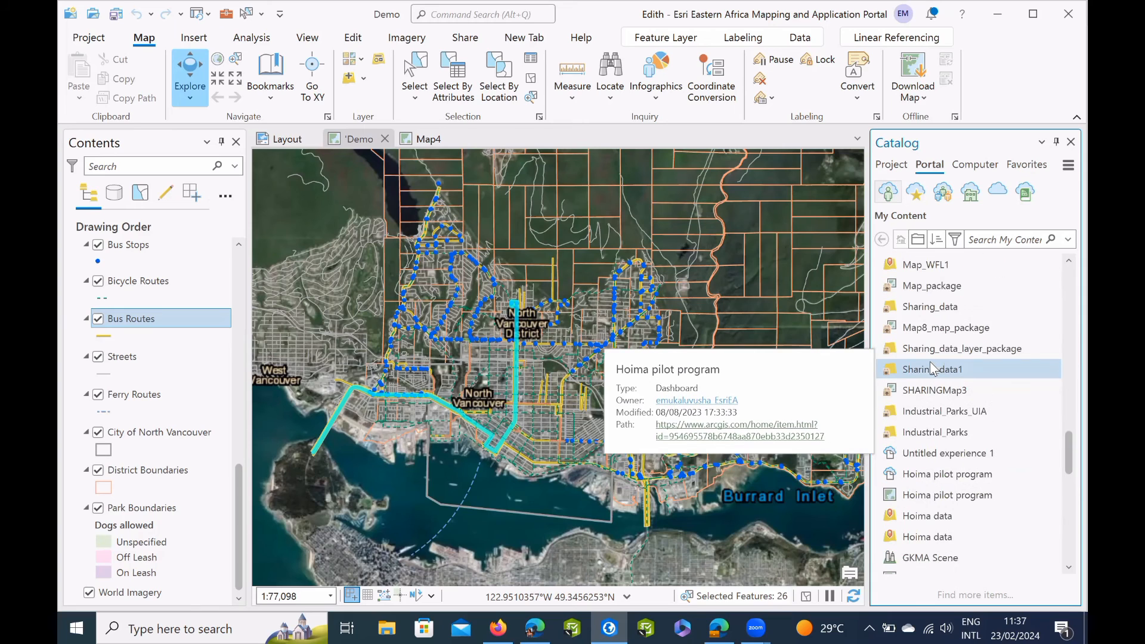
scroll(929, 367, up, 1)
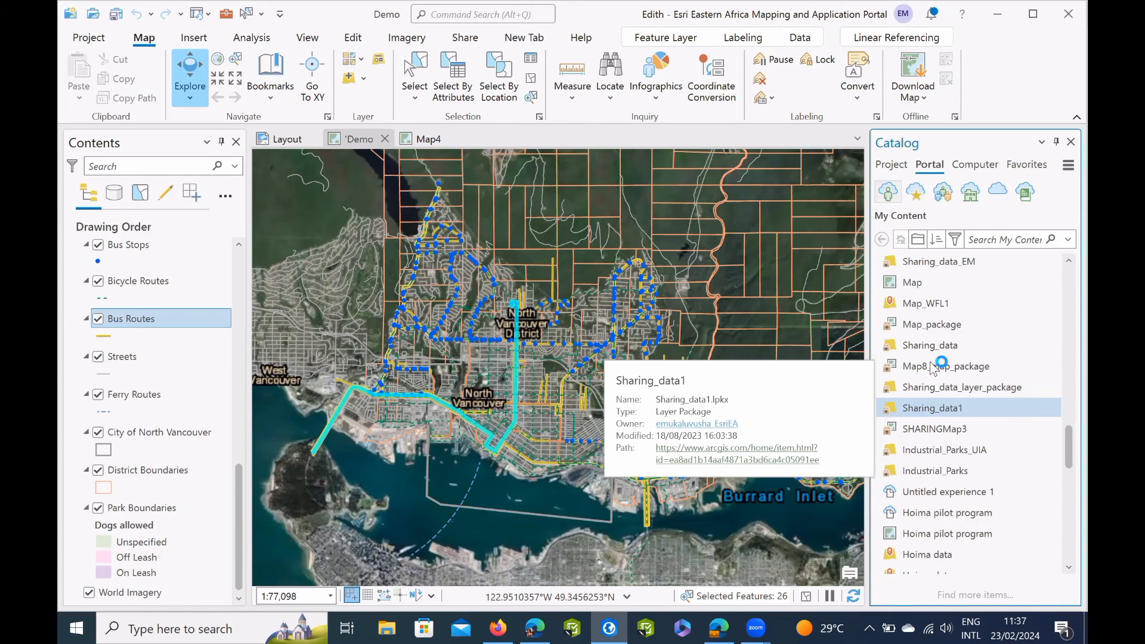
scroll(919, 385, up, 1)
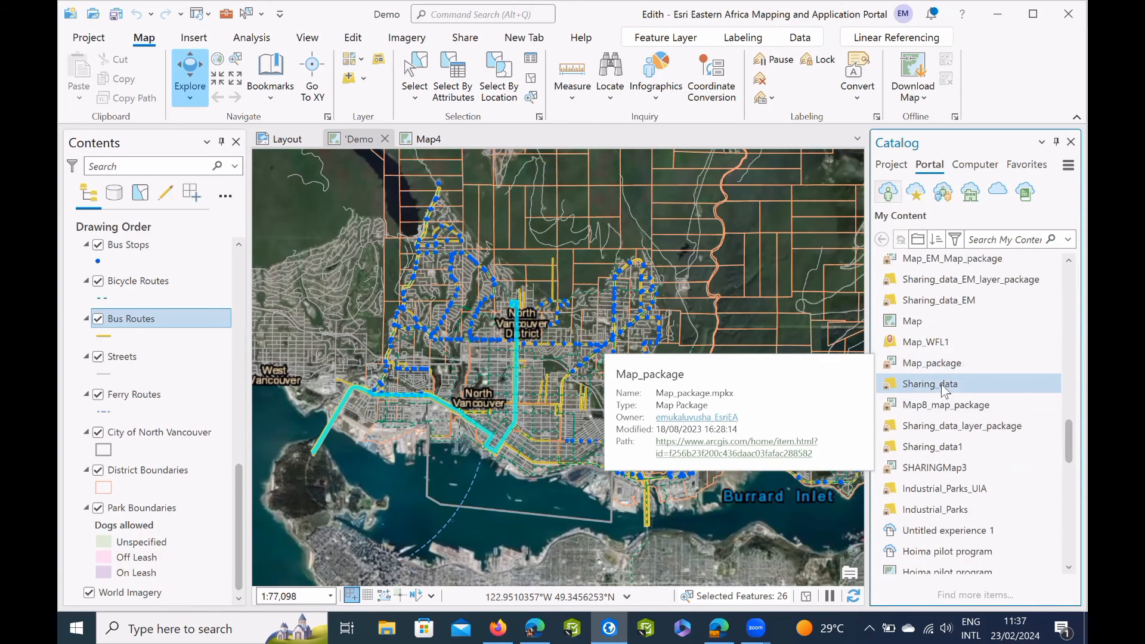
scroll(939, 372, up, 10)
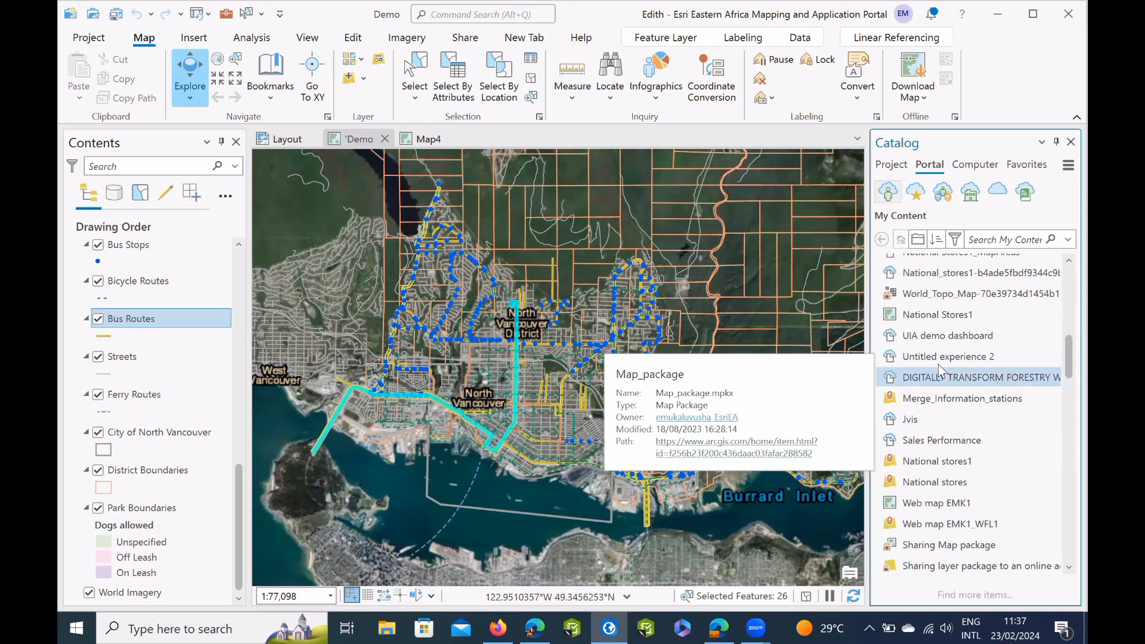
scroll(939, 365, up, 7)
Locate Web map EMK1 among the portal's My Content items and open it as a map.
scroll(938, 360, down, 4)
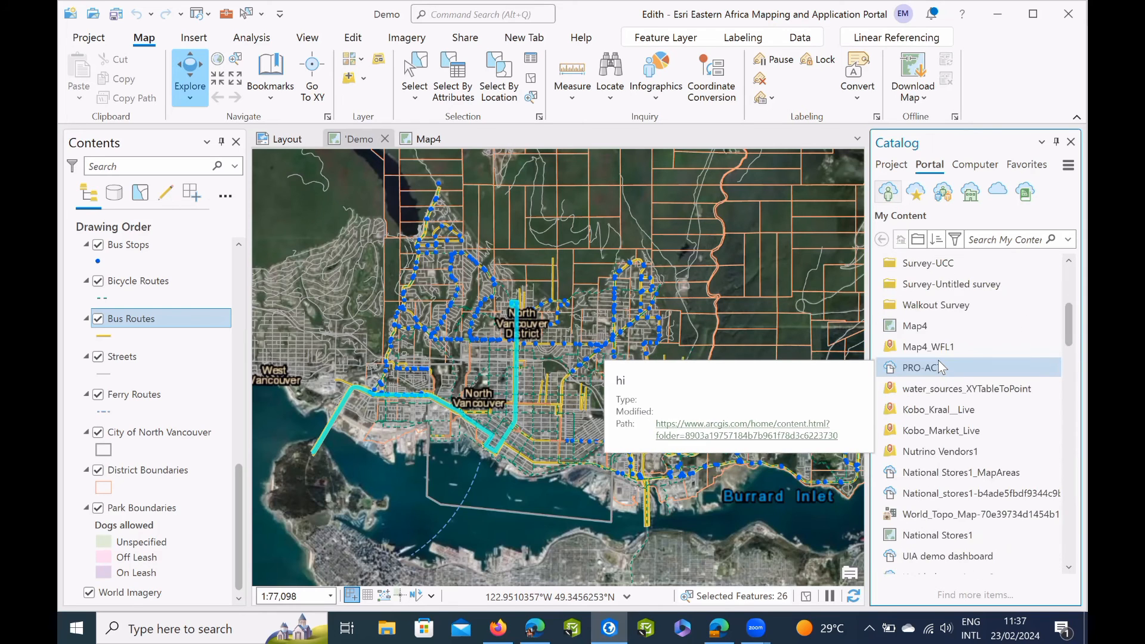
scroll(939, 361, down, 2)
scroll(939, 360, down, 3)
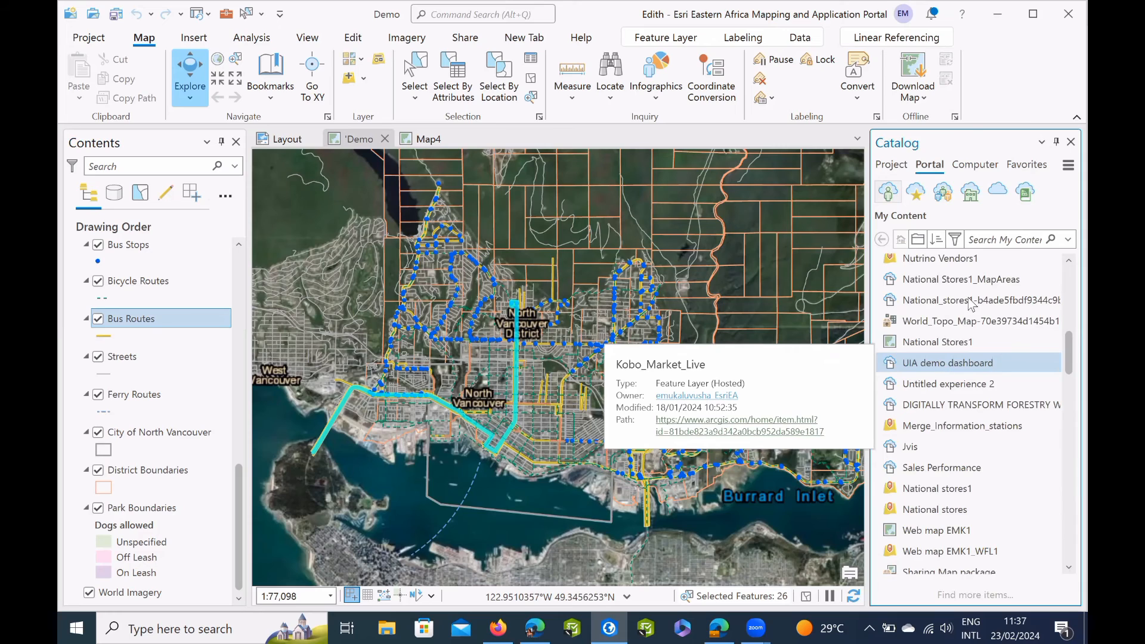
scroll(972, 316, down, 2)
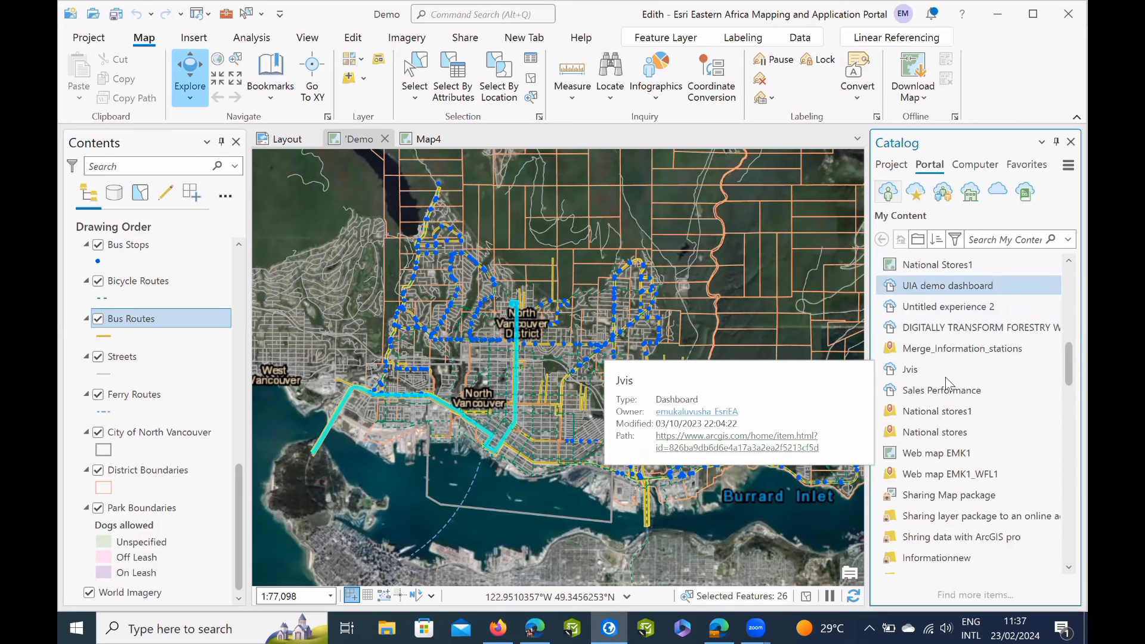
scroll(943, 382, down, 2)
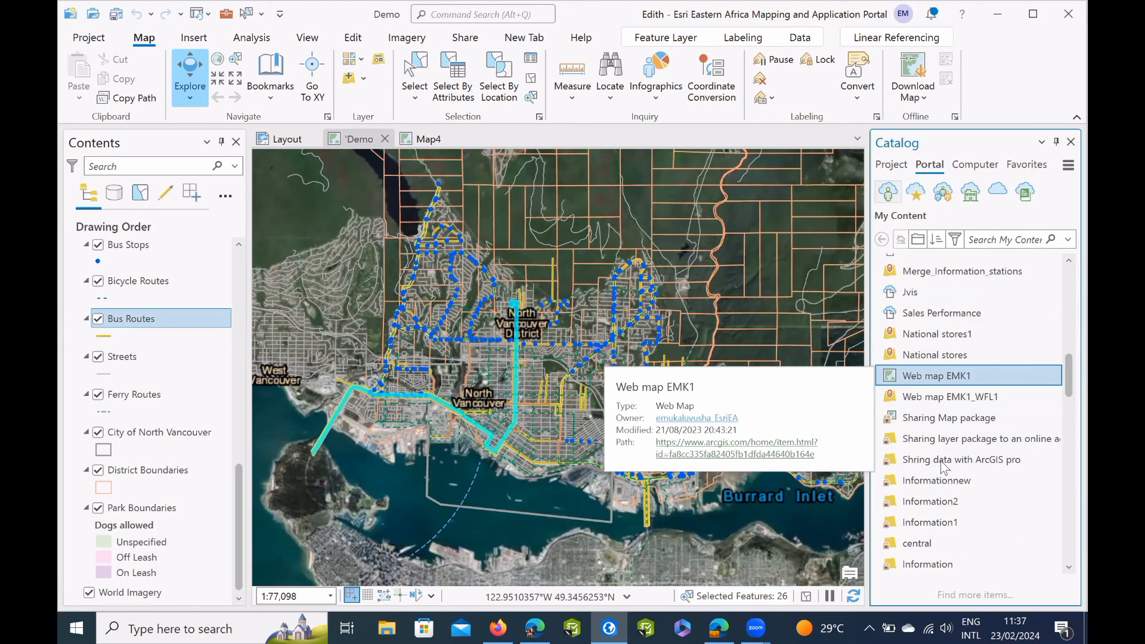
scroll(941, 461, down, 4)
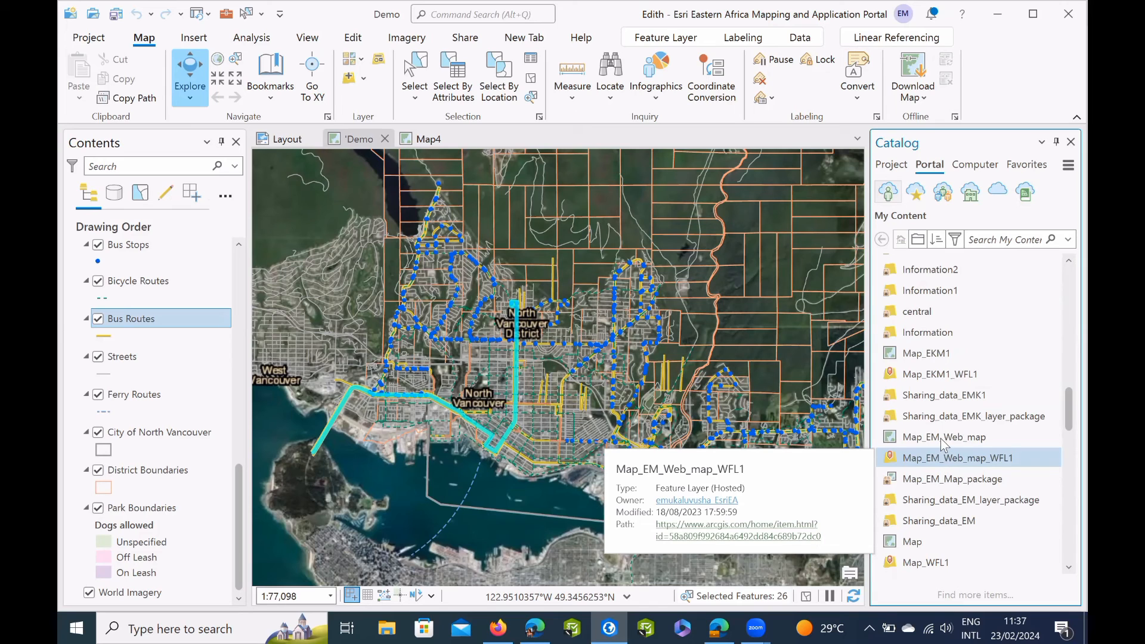
scroll(941, 441, down, 8)
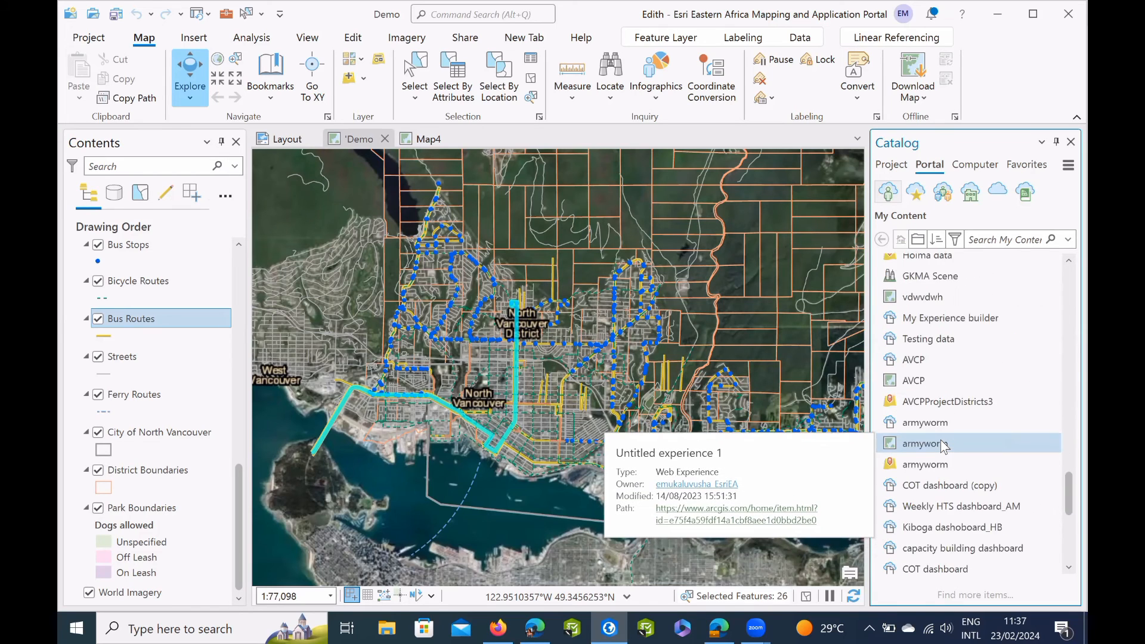
scroll(943, 446, down, 3)
scroll(941, 444, up, 10)
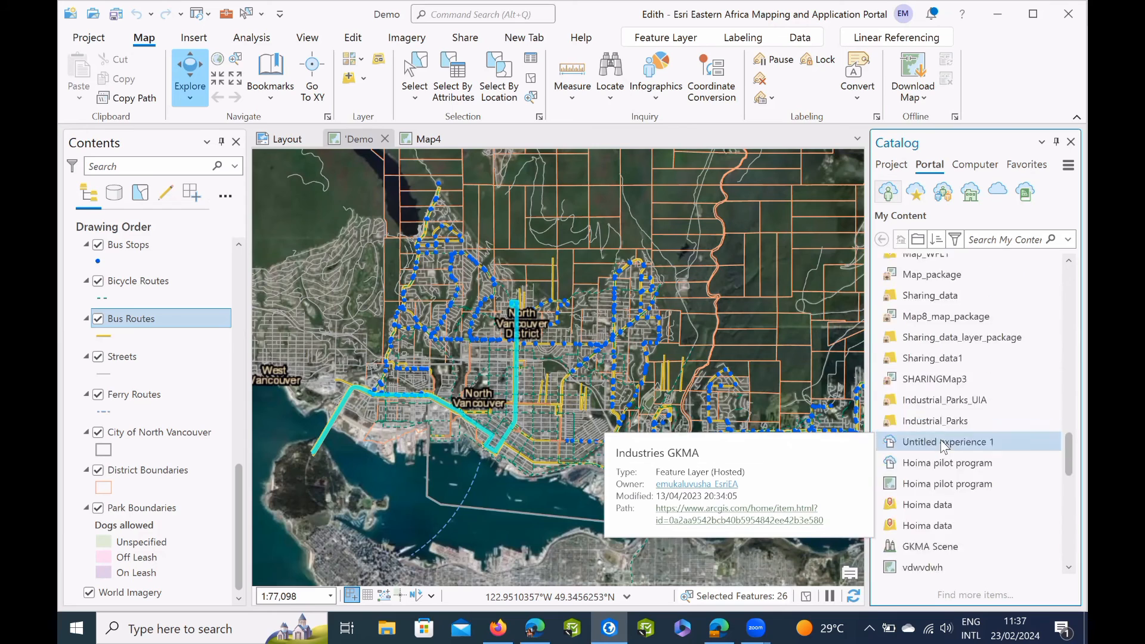
scroll(927, 322, up, 3)
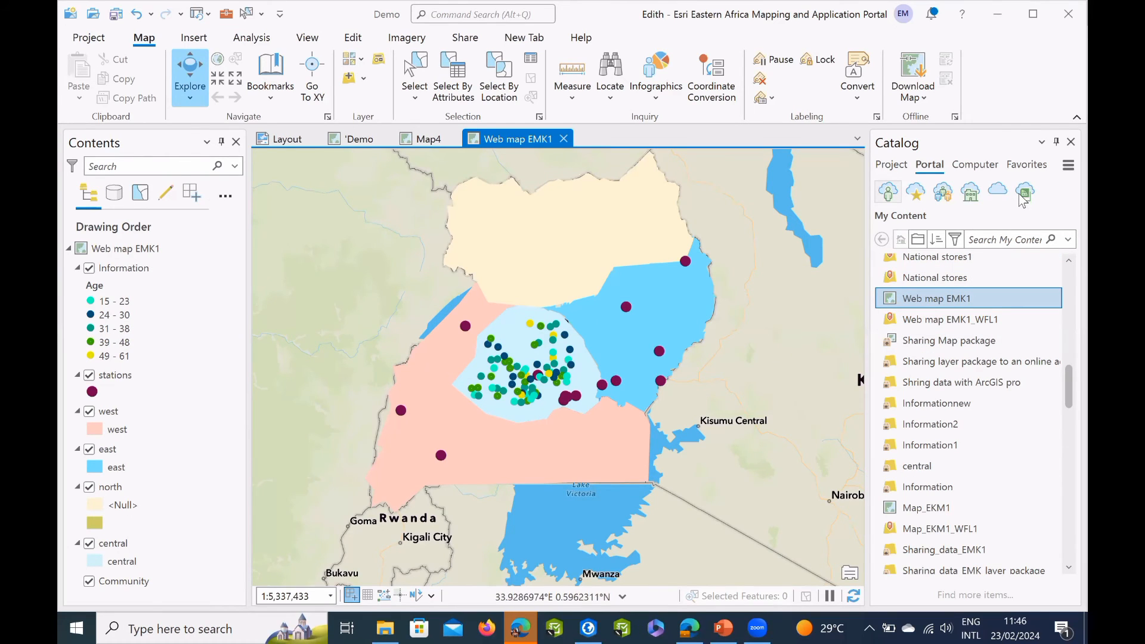
Search the Living Atlas for "ug" and add the Uganda District Boundaries layer to Web map EMK1.
click(1023, 197)
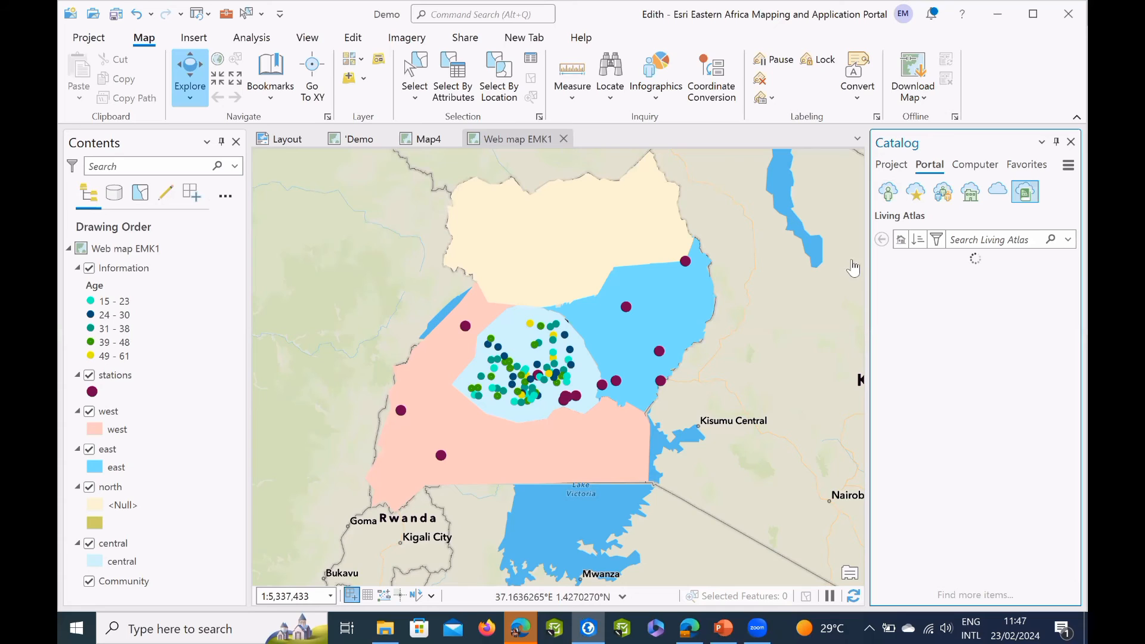
click(995, 245)
text(ug)
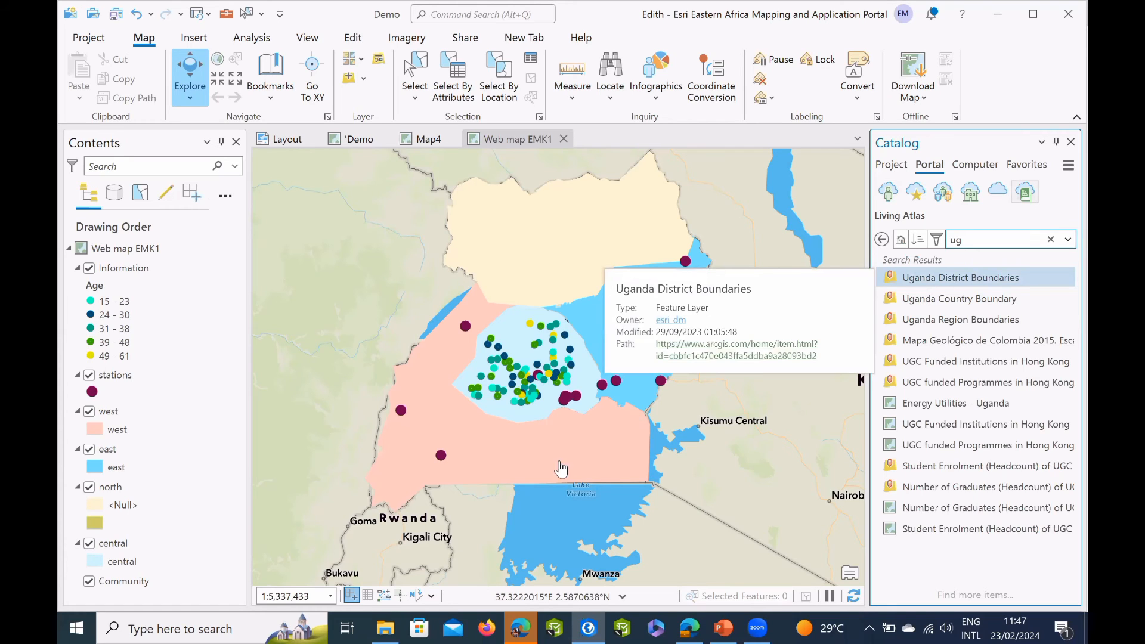
drag(436, 366, 424, 416)
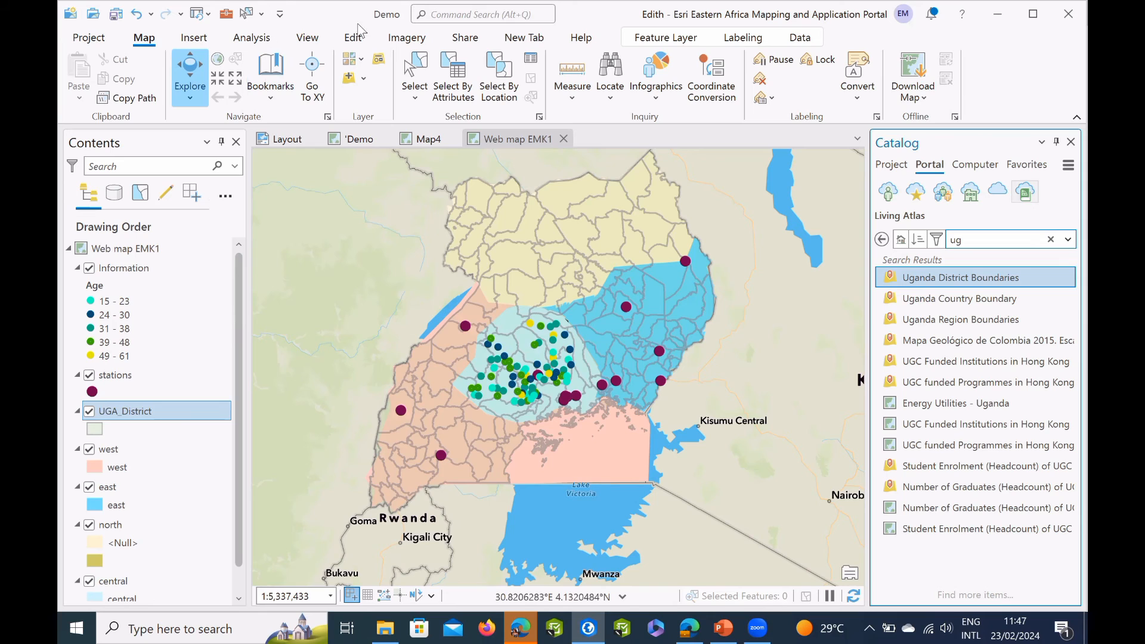
Analyze the updated Web map EMK1 and save it to the portal, shared with the Esri Eastern Africa organization.
click(464, 43)
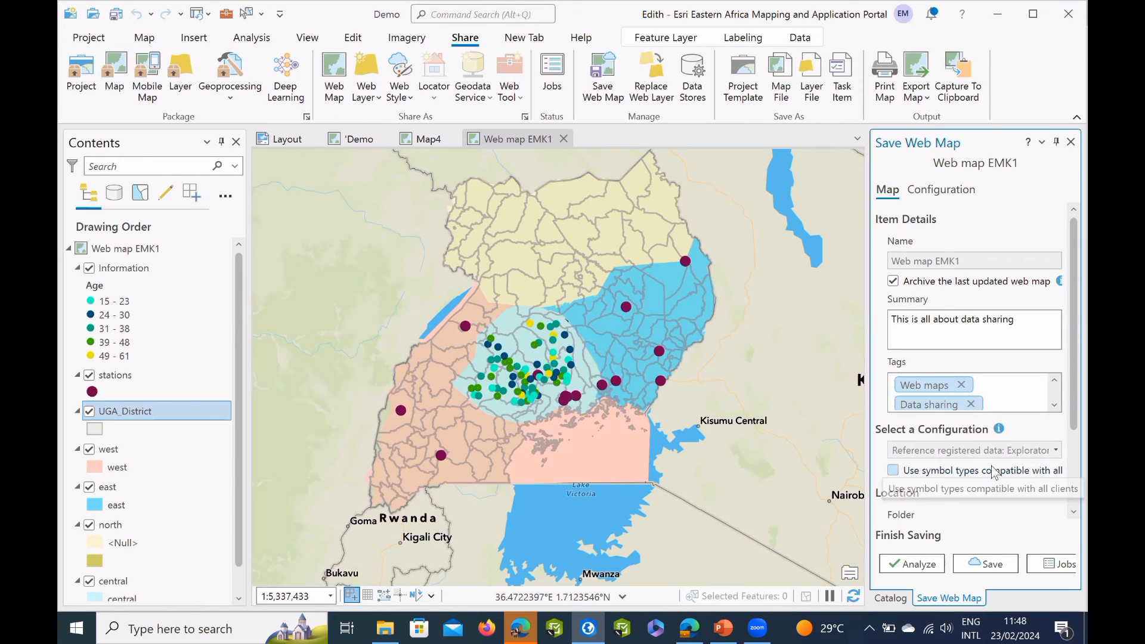
scroll(972, 471, down, 3)
click(894, 492)
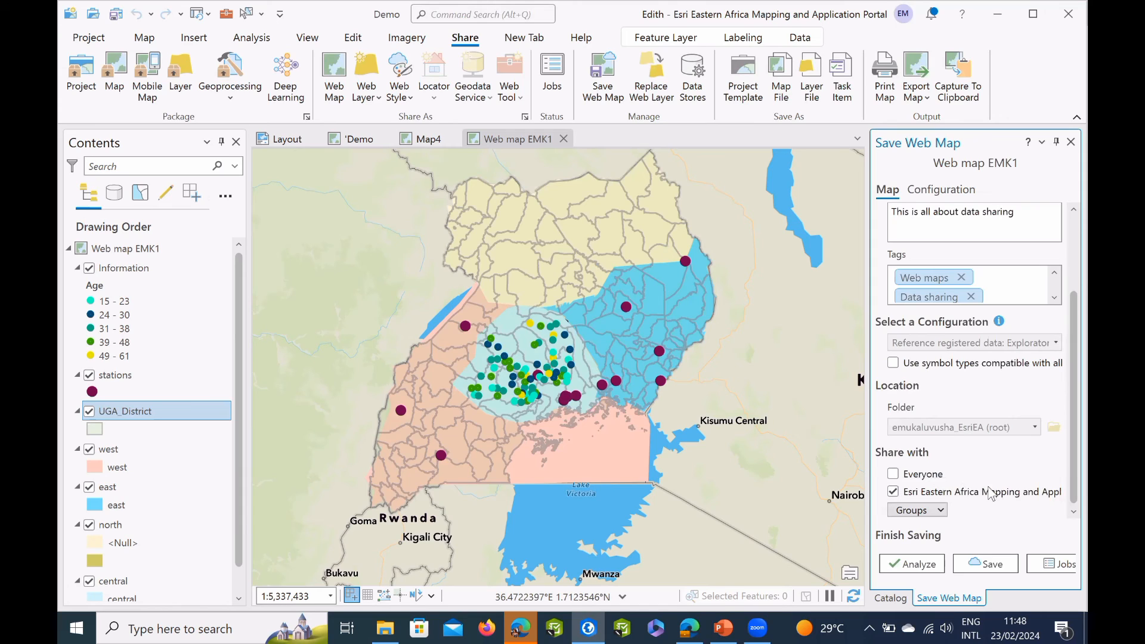
click(924, 568)
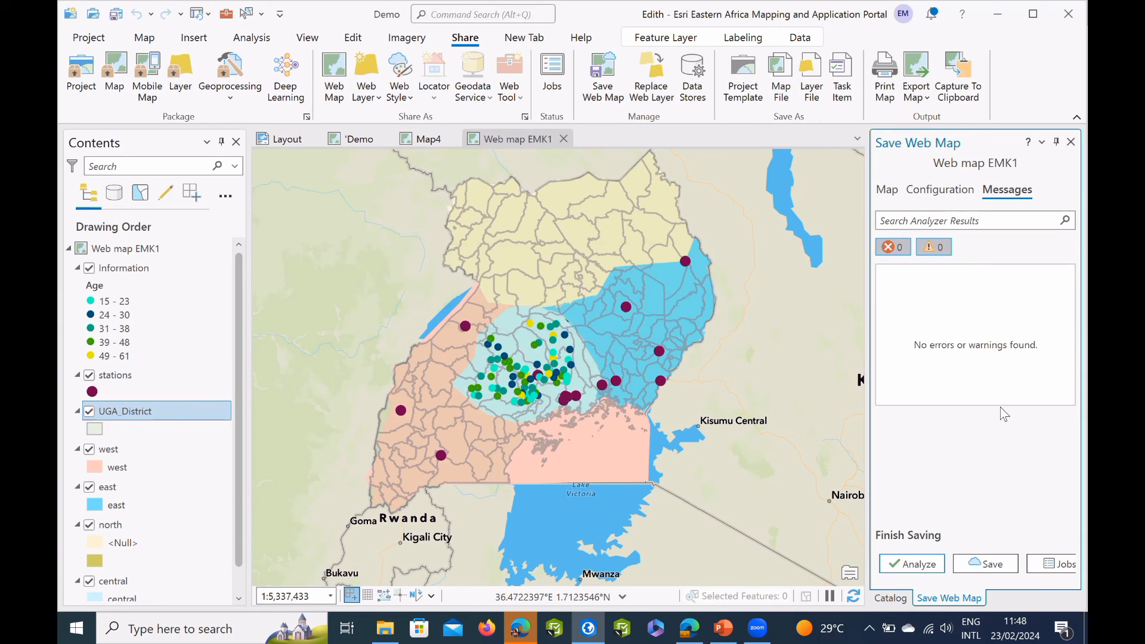
click(992, 564)
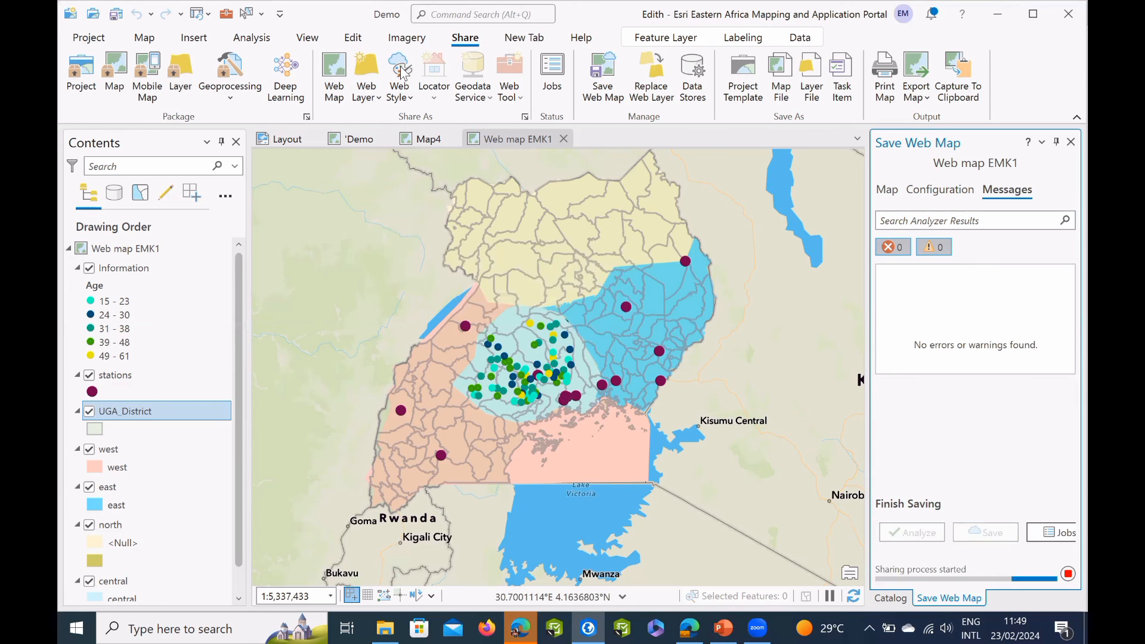
Start sharing Map4 as a web map and name it "Uganda Districts map demo".
click(427, 139)
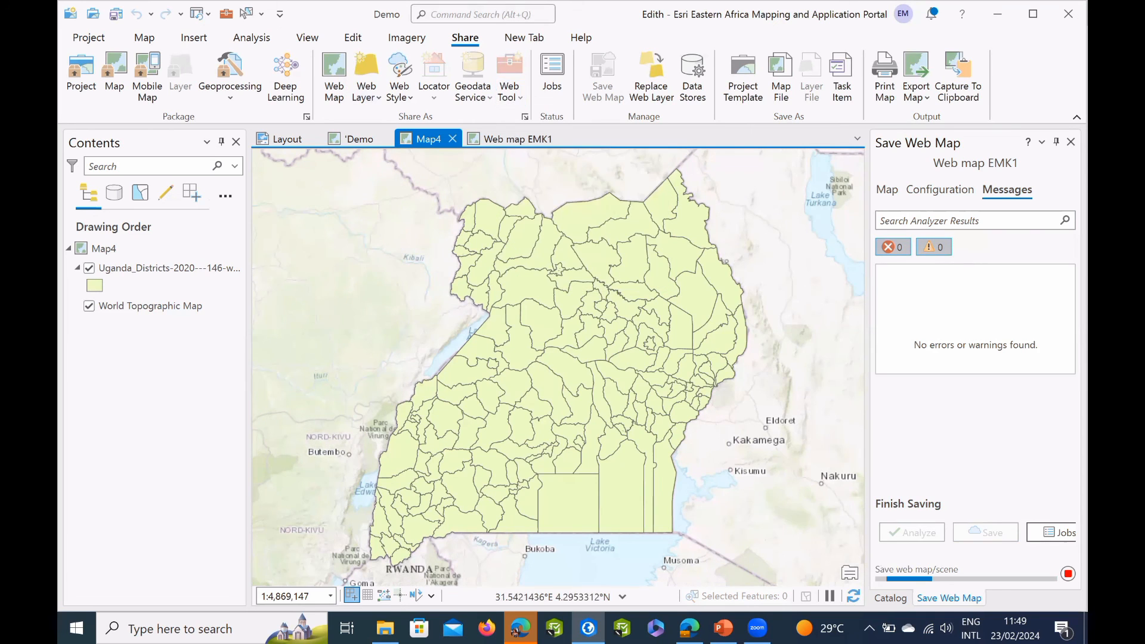
click(334, 74)
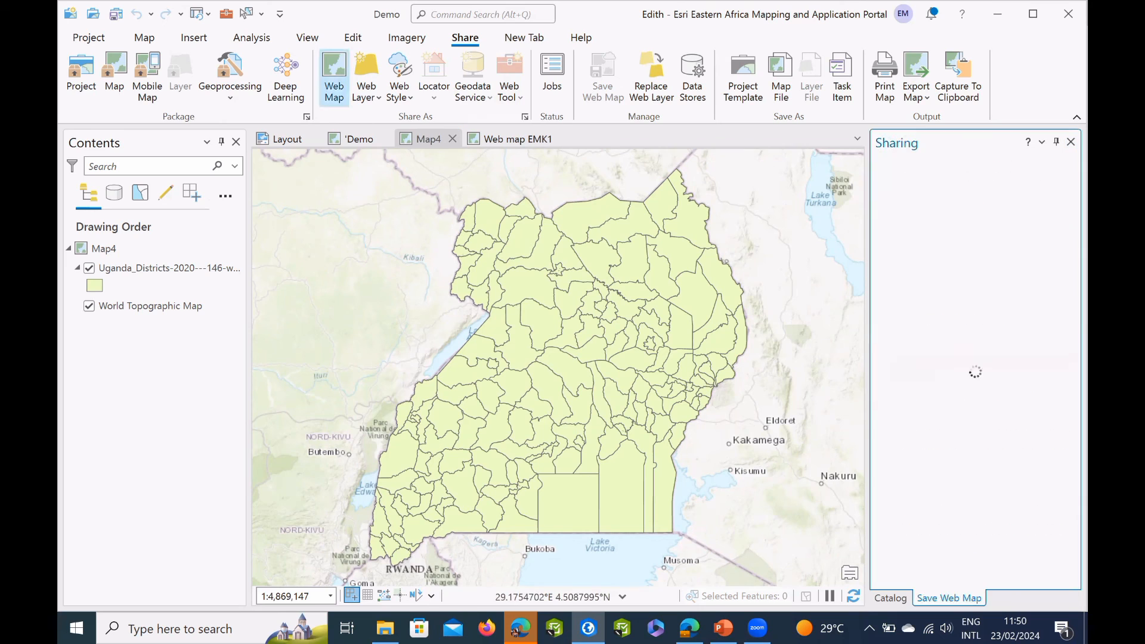
text(Uganda Distyricts)
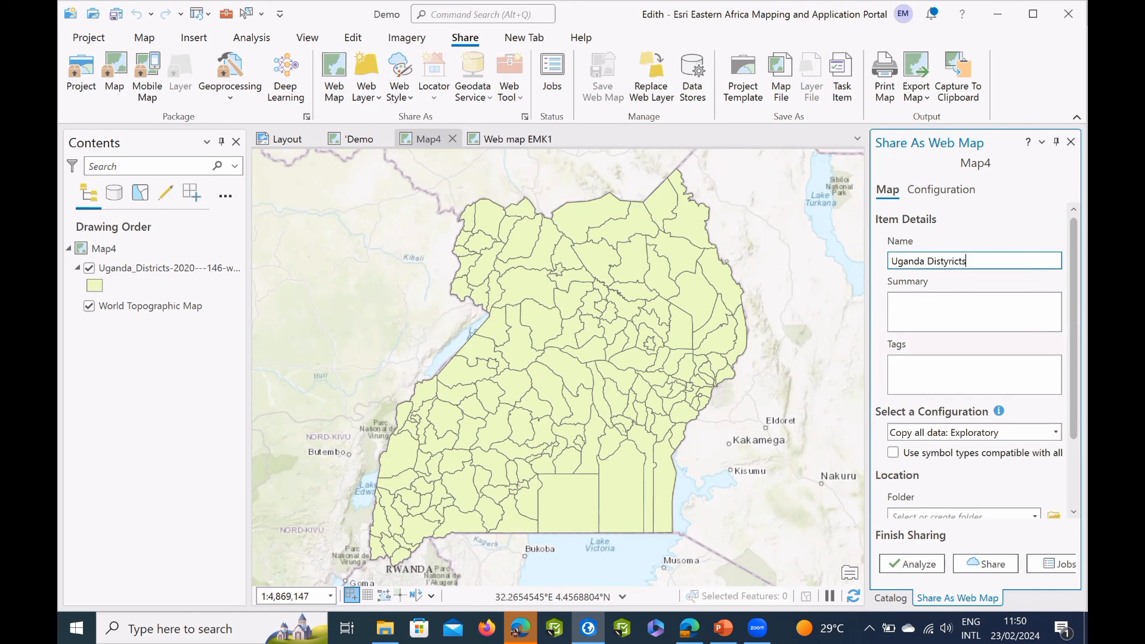
key(BackSpace)
key(BackSpace)
key(BackSpace)
key(BackSpace)
text(demo)
Enter the web map summary "This is a map showing the districts in UGANDA".
click(929, 307)
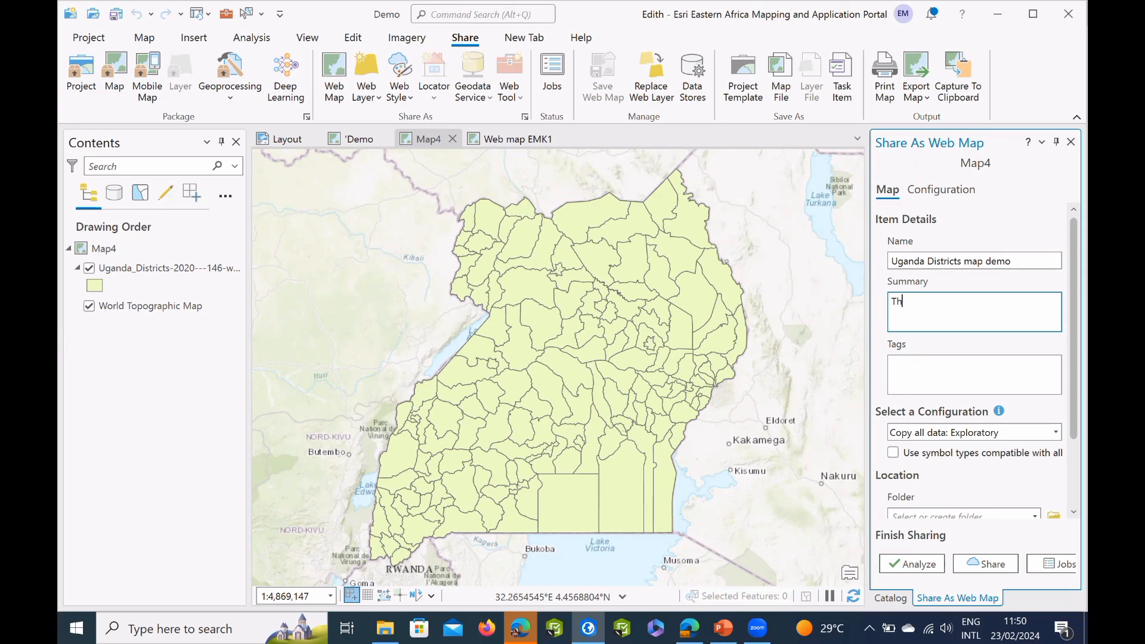
text(This is a map showing the distri)
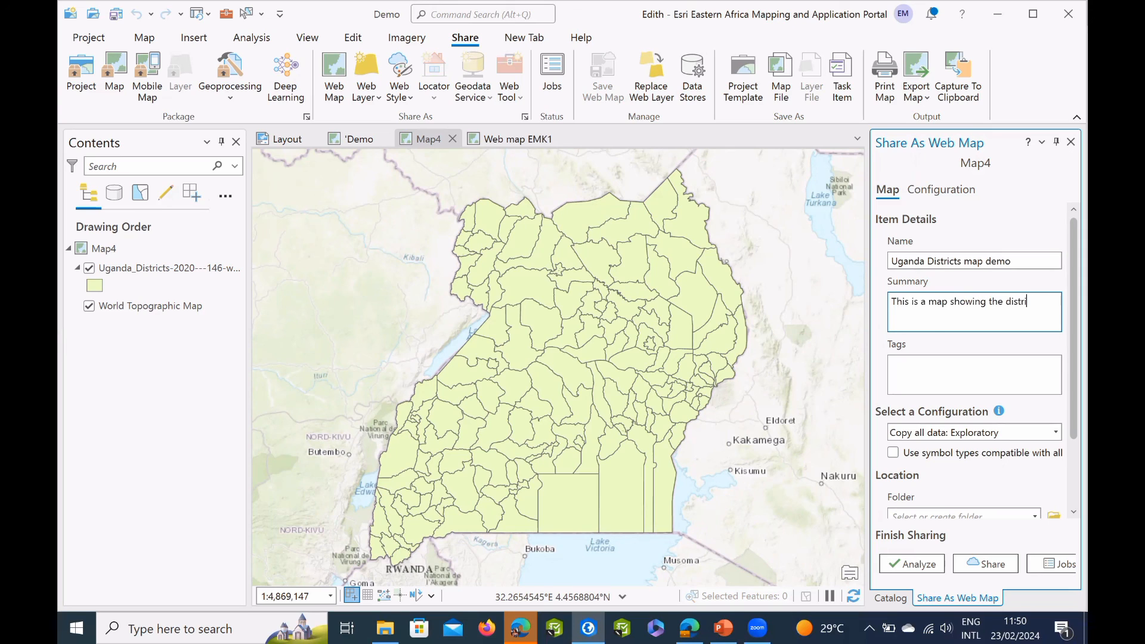
text(cts in UGANDA)
Tag the web map with "Districts" and "Uganda", removing the misspelled "Ugand" tag.
click(934, 365)
text(uGAN)
key(BackSpace)
key(BackSpace)
key(BackSpace)
key(BackSpace)
text(Uganda)
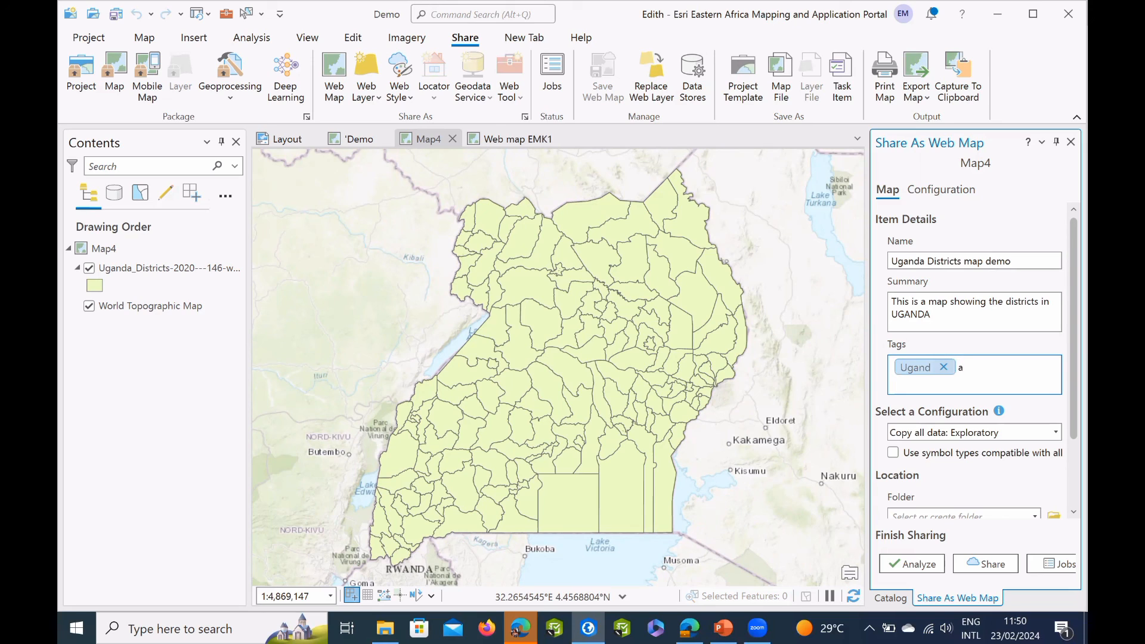
key(BackSpace)
text(Districts)
key(Return)
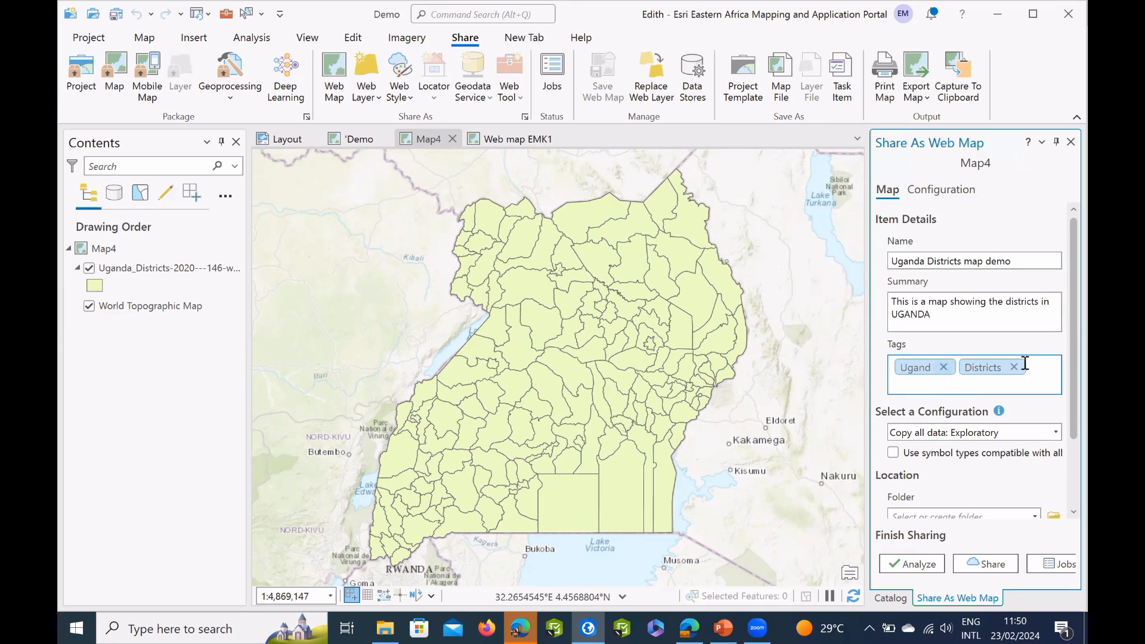
click(943, 367)
click(1013, 376)
text(Uganda)
key(Return)
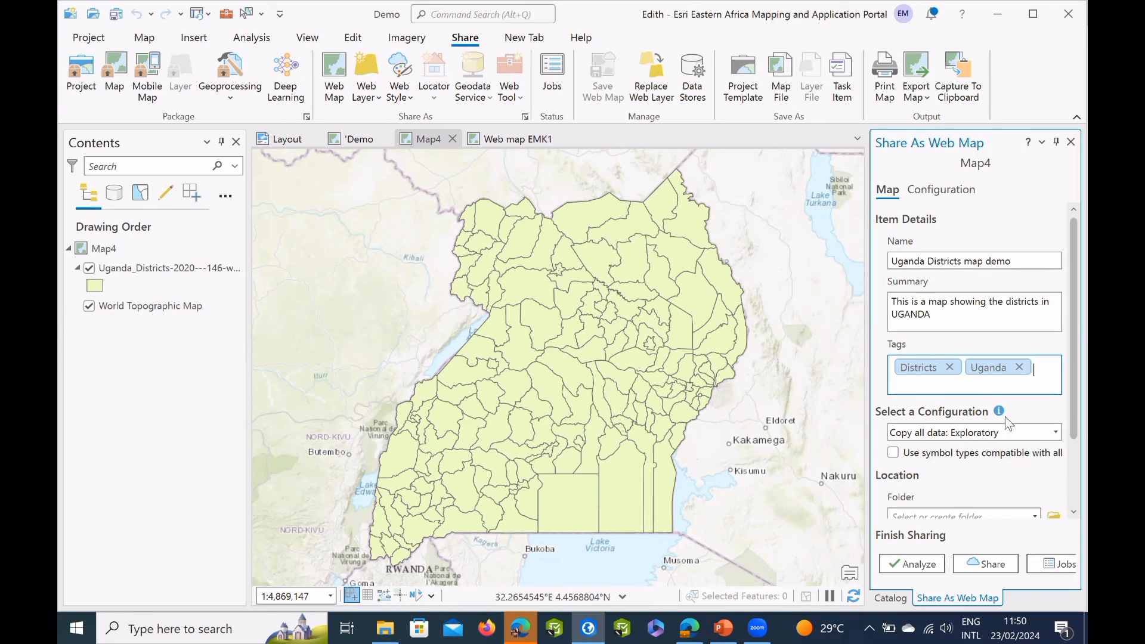
Limit sharing of the web map to the "Sharing data with ArcGIS pro" group instead of the whole organization, and analyze it.
scroll(1008, 424, down, 3)
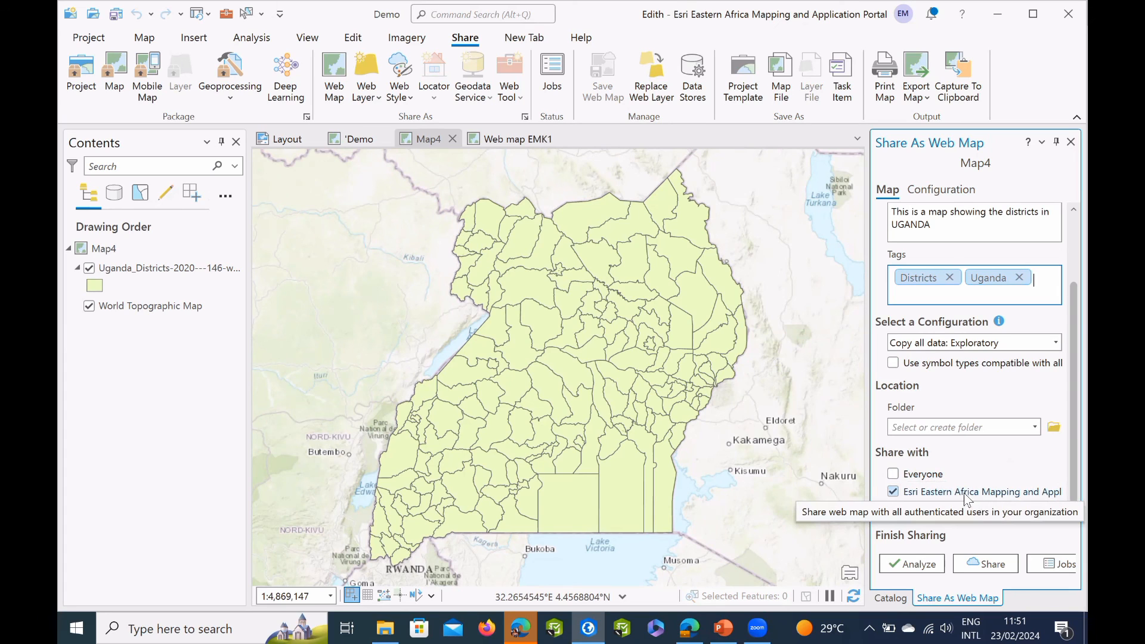
click(893, 493)
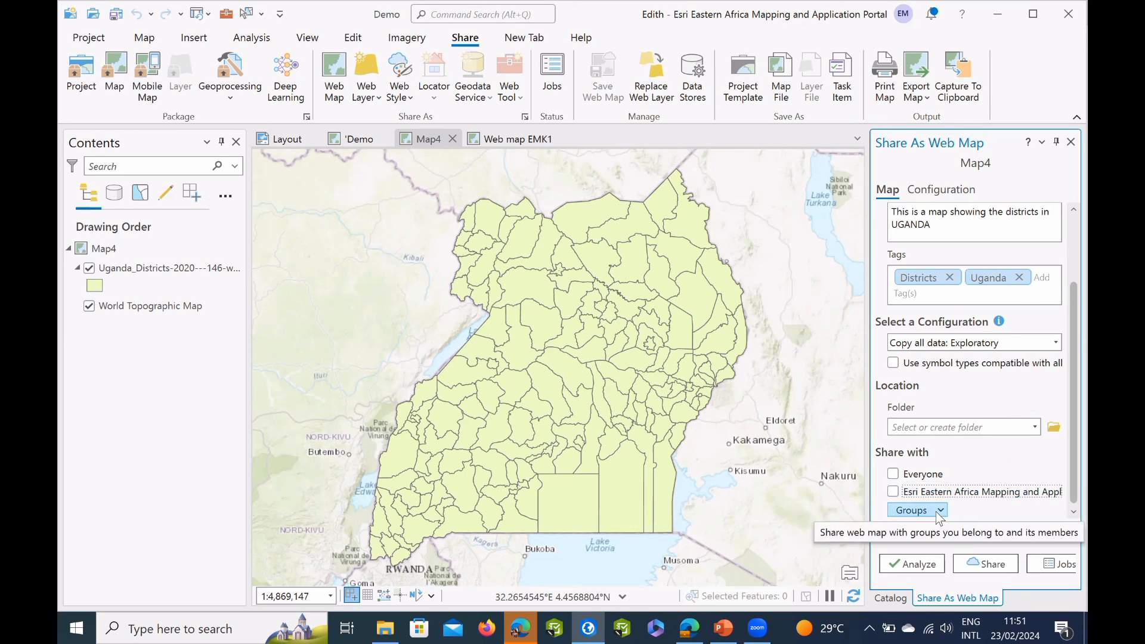
click(935, 511)
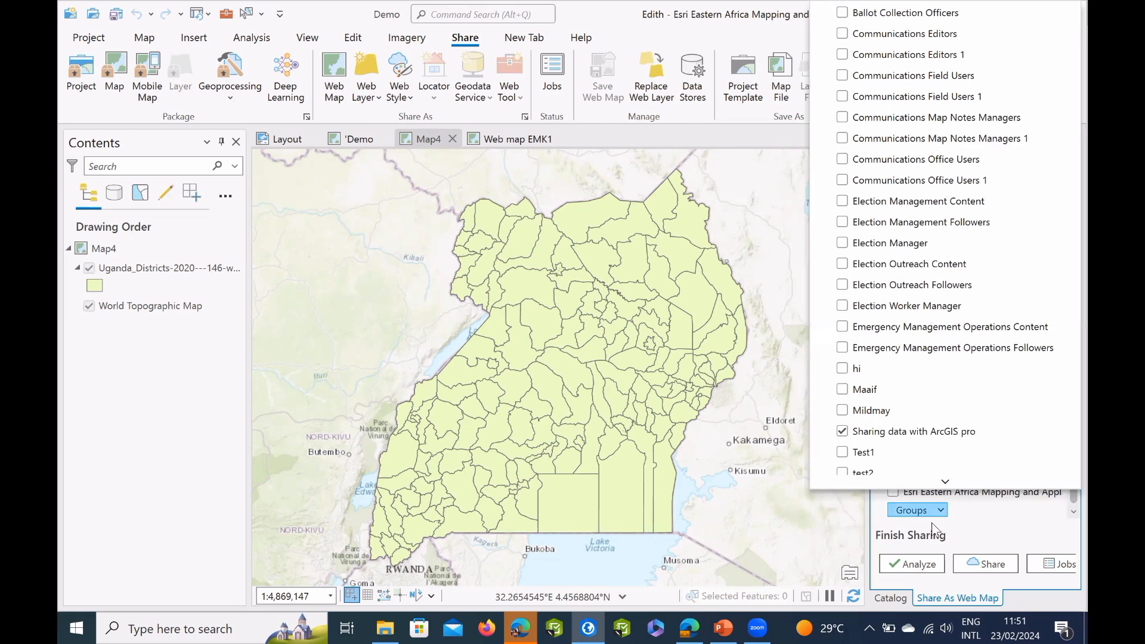
click(921, 563)
click(920, 563)
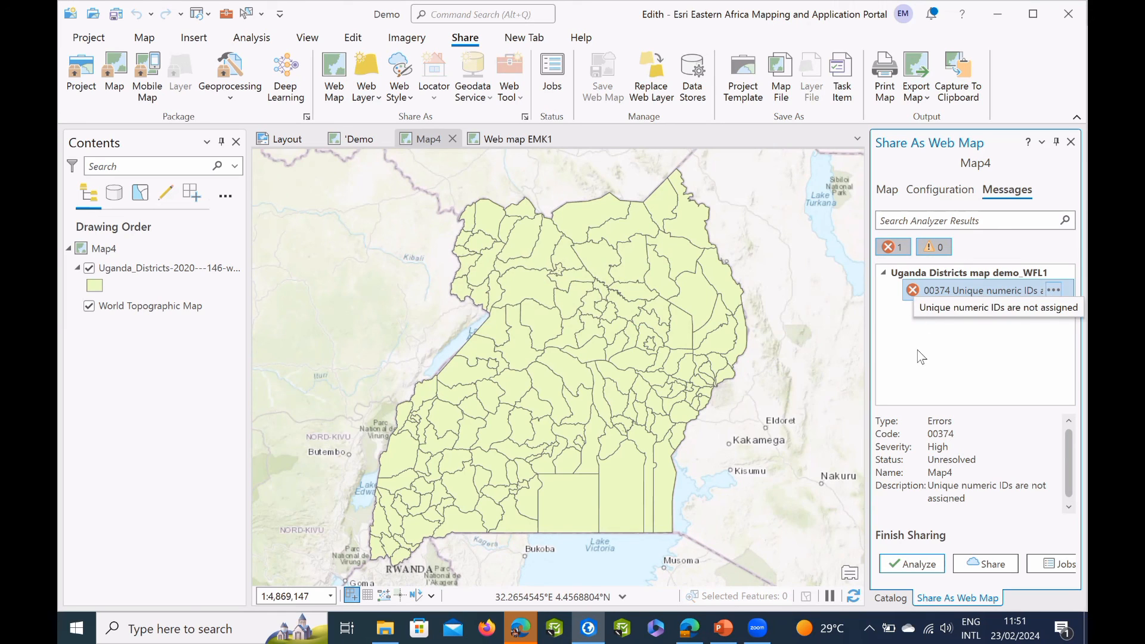
Resolve the unique numeric IDs error by auto-assigning IDs sequentially, and share the web map to the portal.
right_click(915, 381)
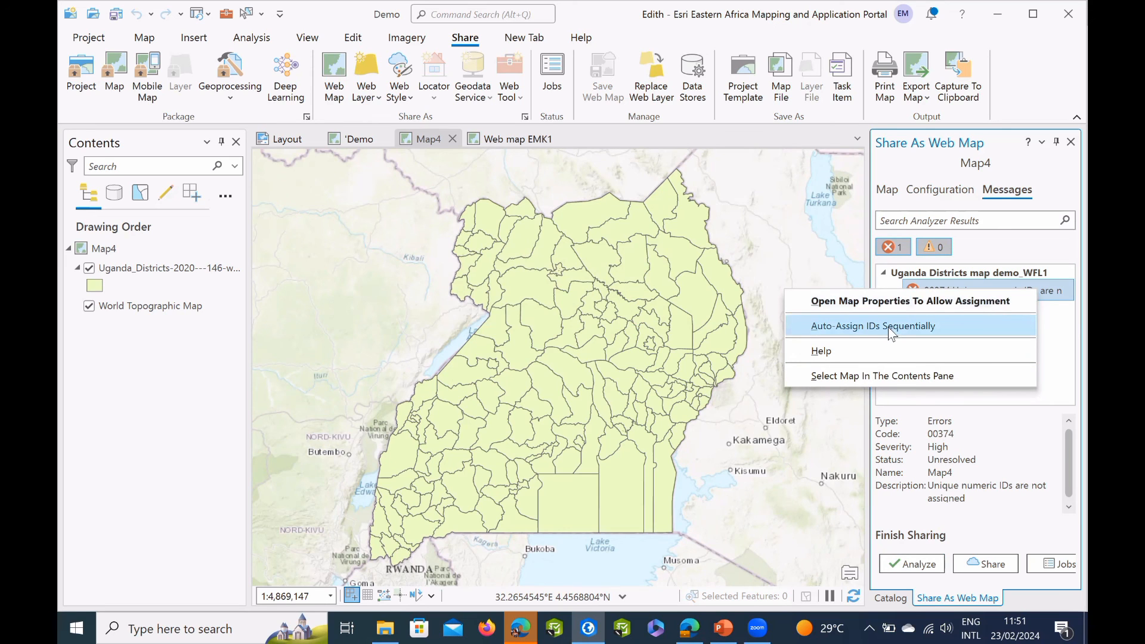
key(Down)
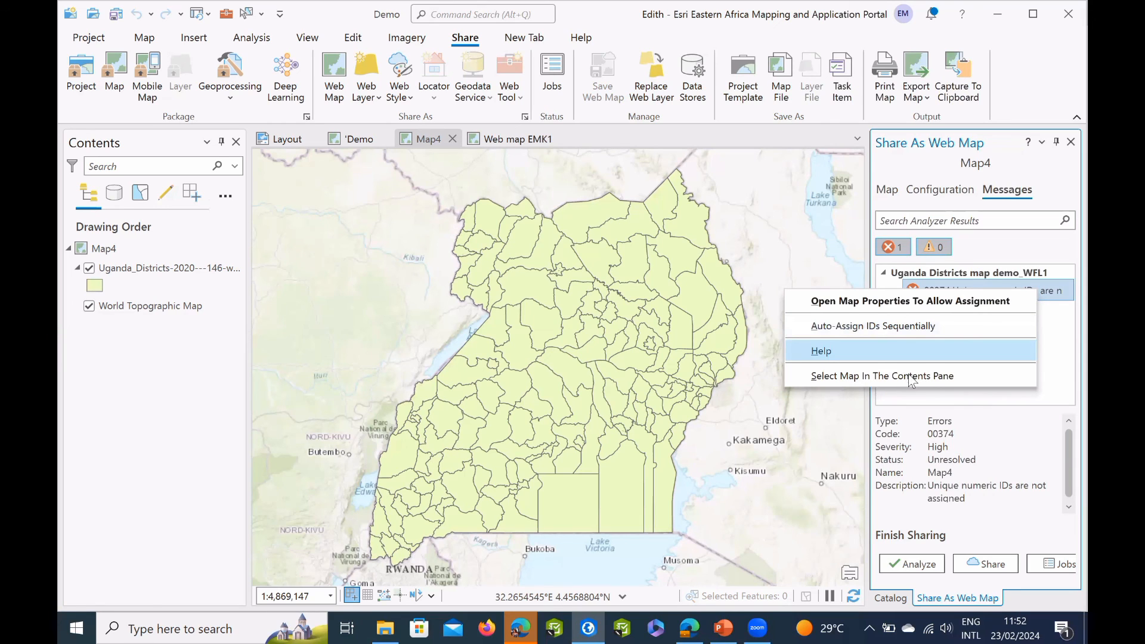
click(907, 325)
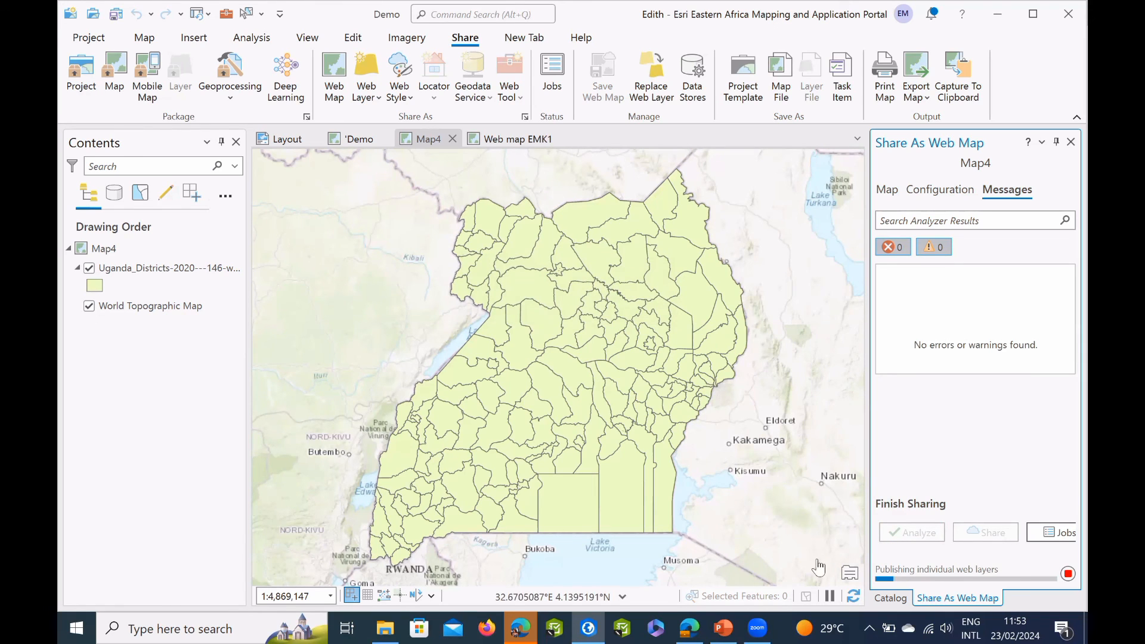
Switch to PowerPoint and start the slide show from the "Resources to help you" slide.
click(146, 40)
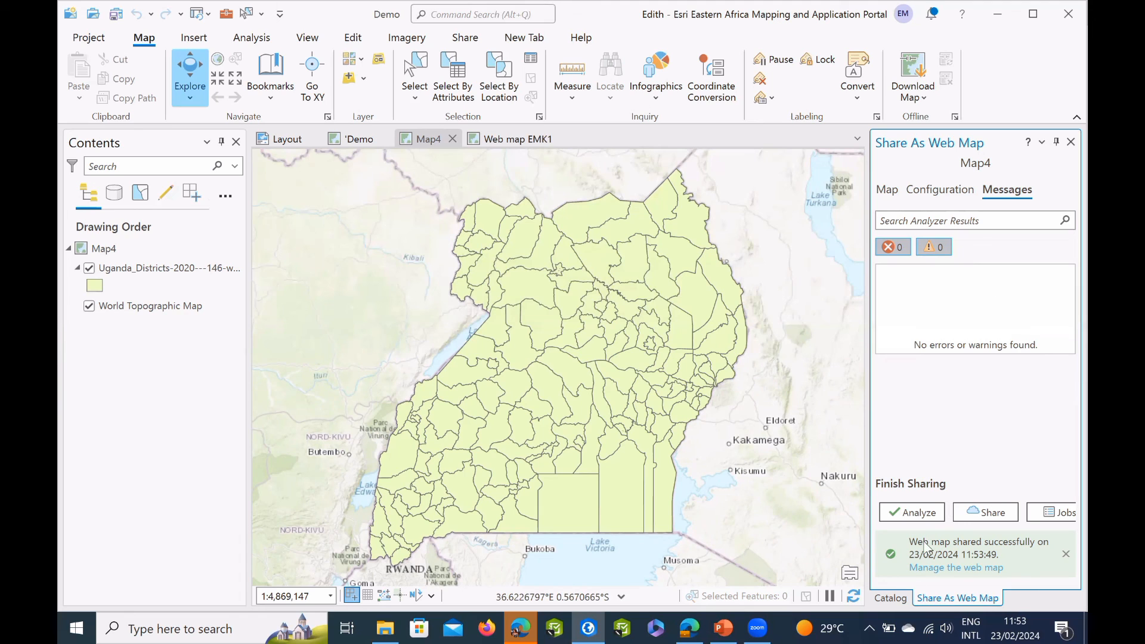
click(723, 627)
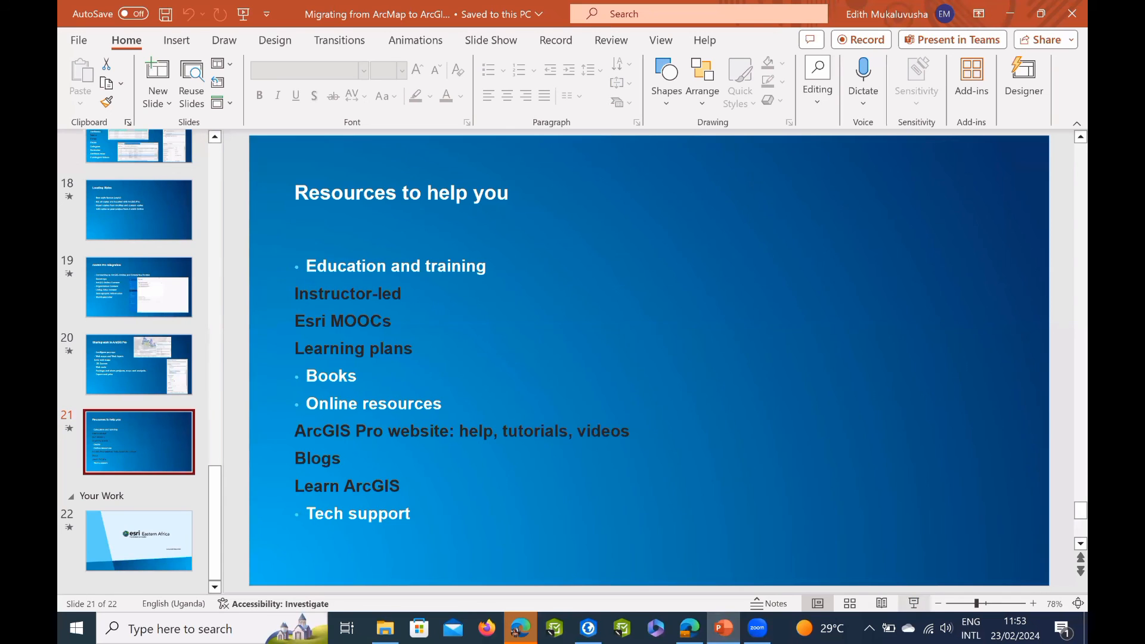
click(918, 603)
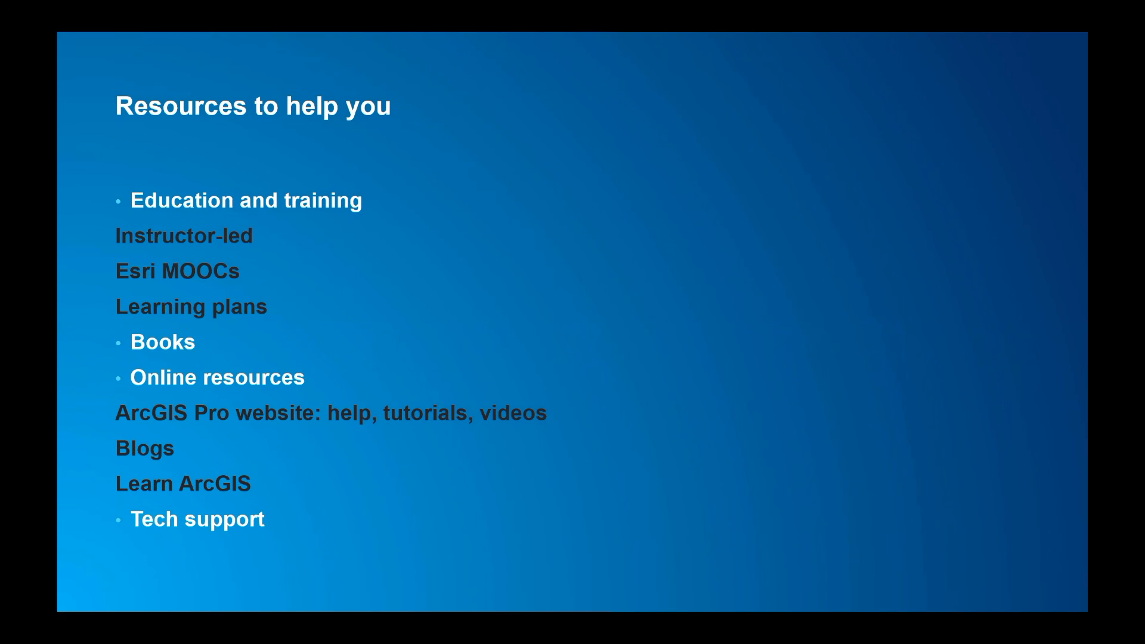